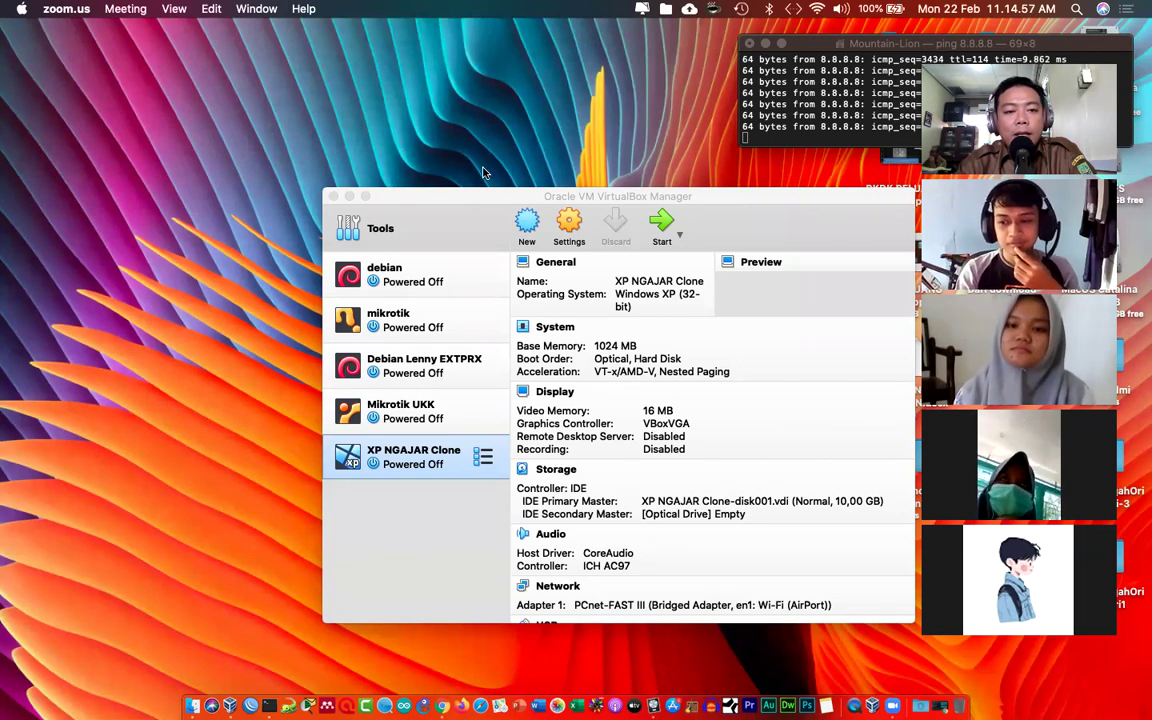
Step: Reposition the VirtualBox Manager window on the screen
{"action": "left_click_drag", "start_coordinate": [483, 195], "coordinate": [428, 146]}
{"action": "left_click_drag", "start_coordinate": [382, 113], "coordinate": [436, 113]}
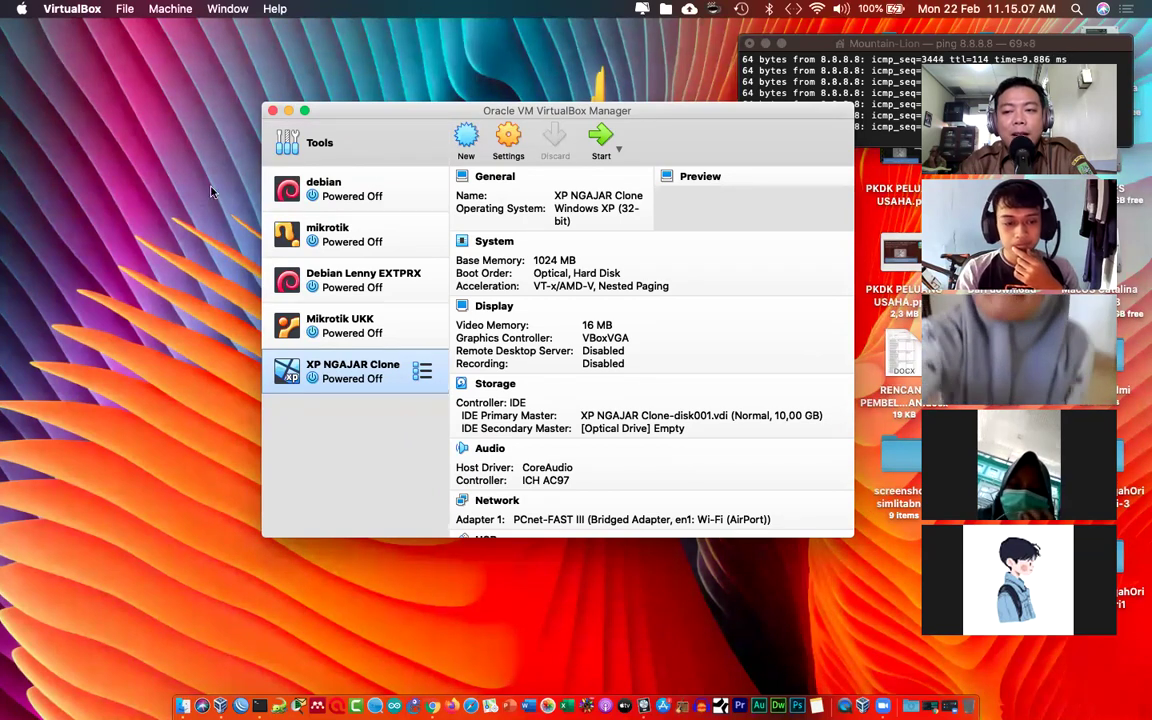
{"action": "mouse_move", "coordinate": [391, 148]}
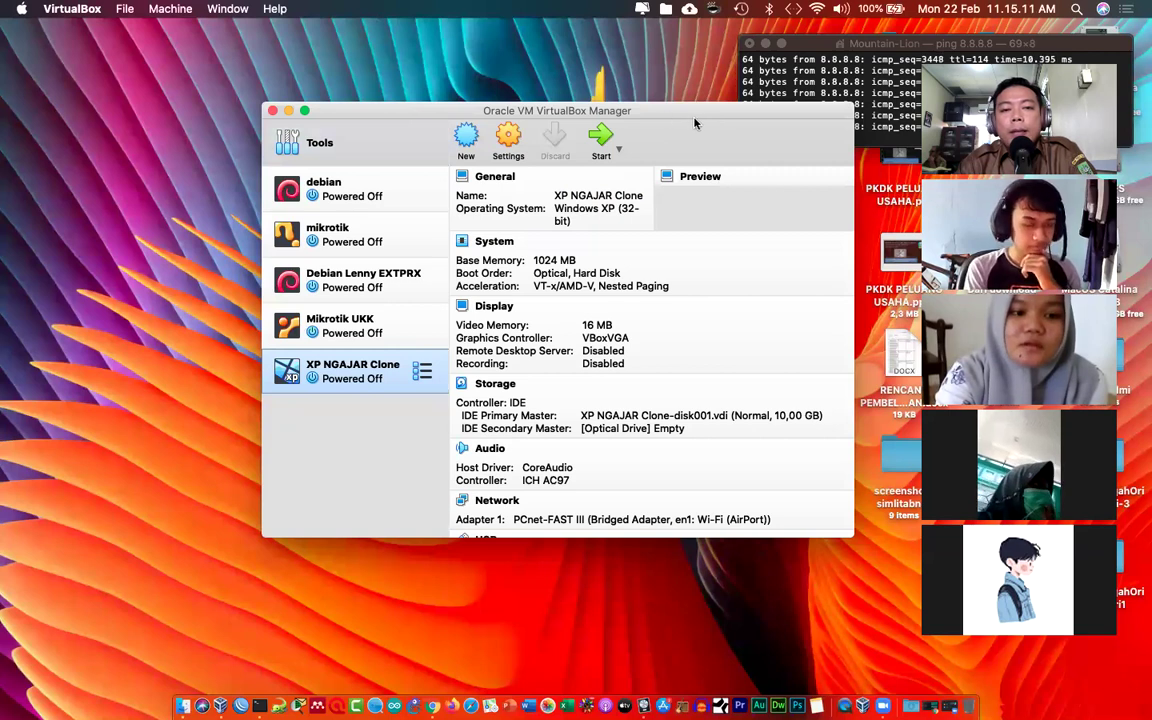
{"action": "left_click_drag", "start_coordinate": [752, 118], "coordinate": [797, 120]}
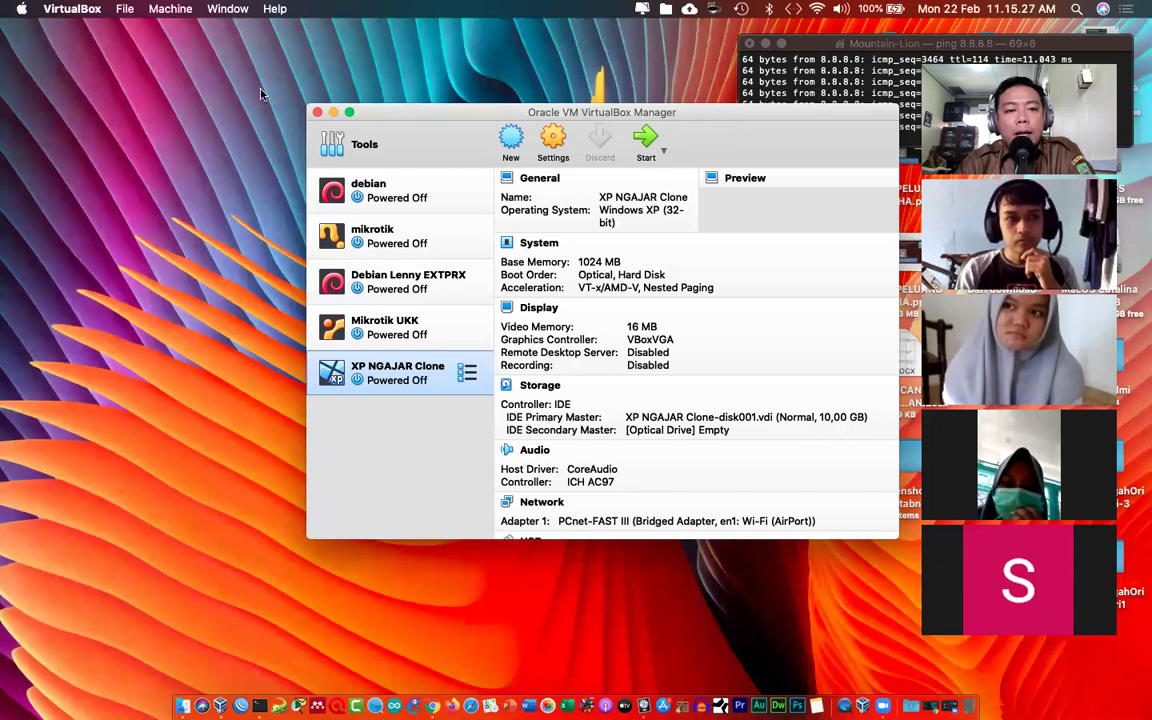
{"action": "left_click_drag", "start_coordinate": [404, 120], "coordinate": [397, 150]}
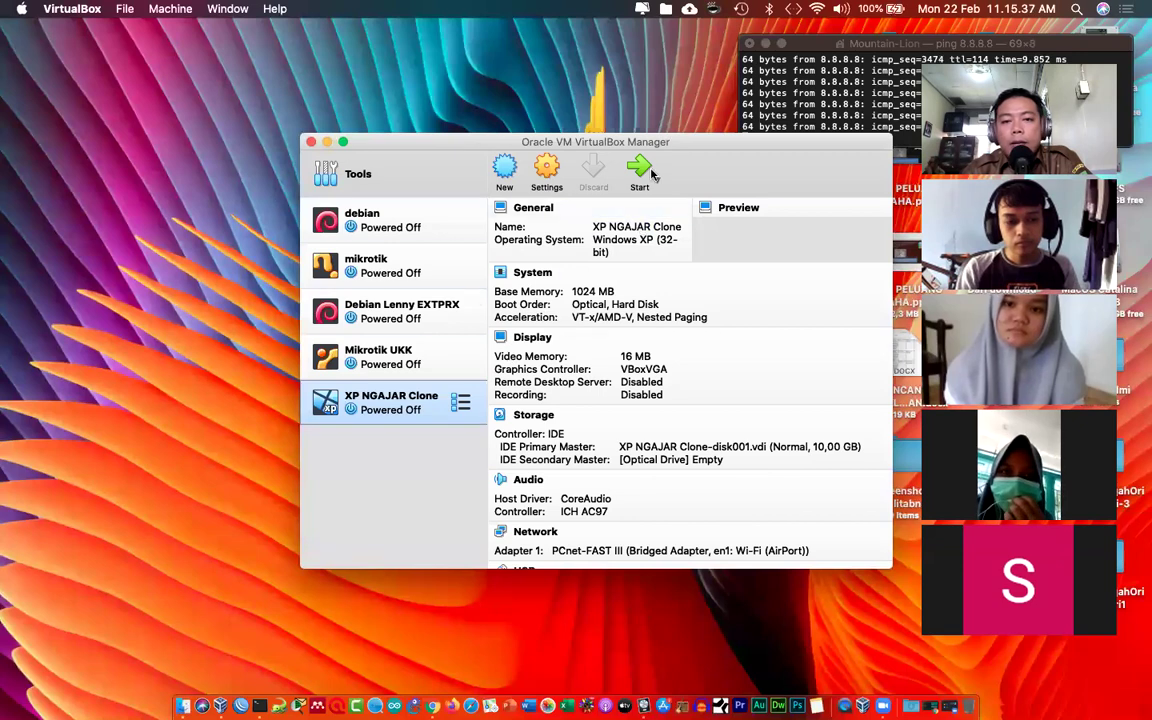
{"action": "left_click_drag", "start_coordinate": [617, 141], "coordinate": [610, 113]}
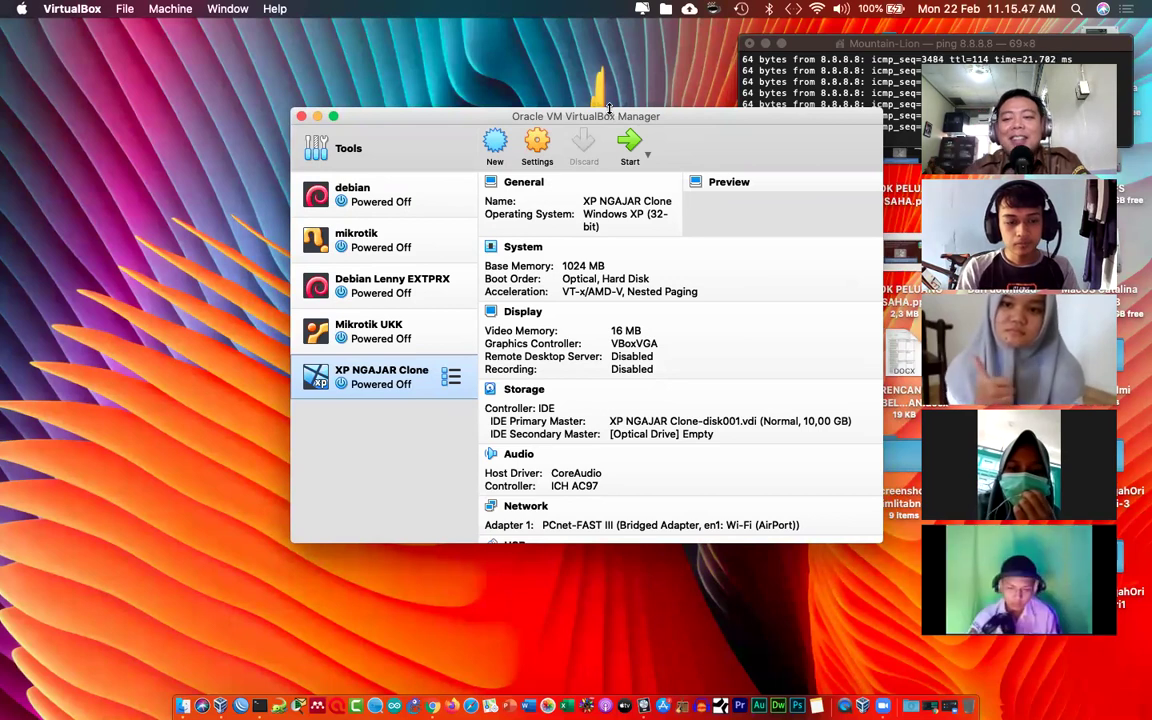
{"action": "left_click_drag", "start_coordinate": [569, 119], "coordinate": [583, 118]}
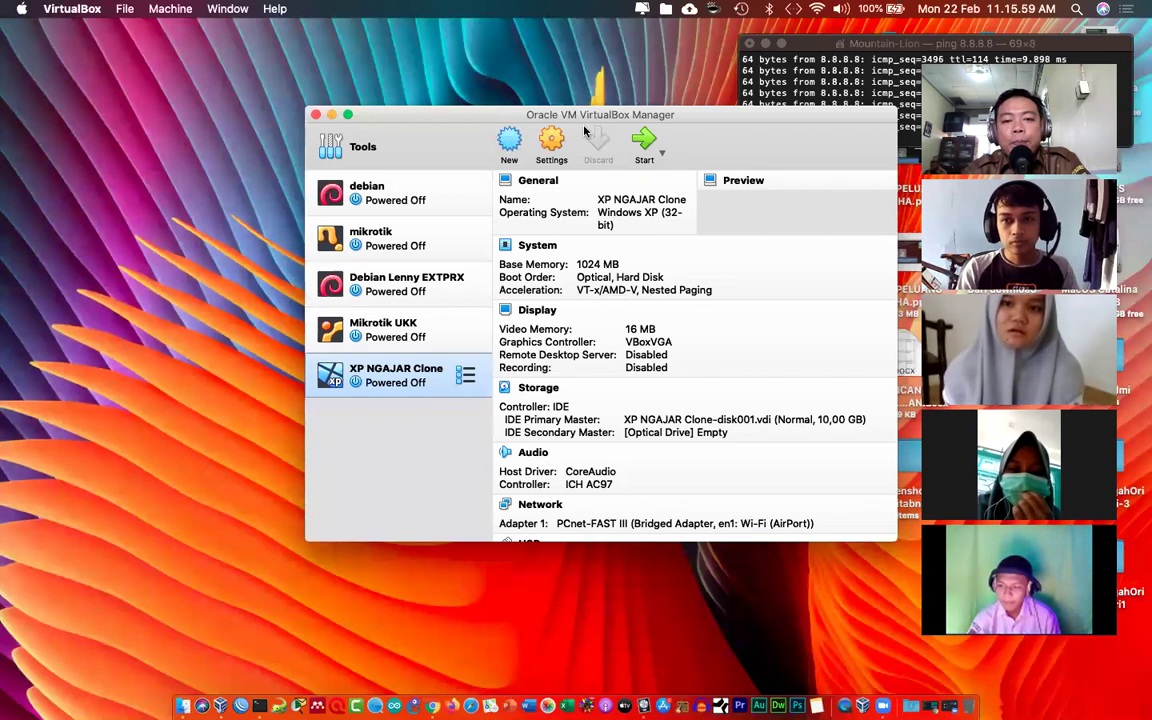
{"action": "mouse_move", "coordinate": [594, 119]}
{"action": "left_mouse_down"}
{"action": "mouse_move", "coordinate": [592, 101]}
{"action": "mouse_move", "coordinate": [594, 115]}
{"action": "left_mouse_up"}
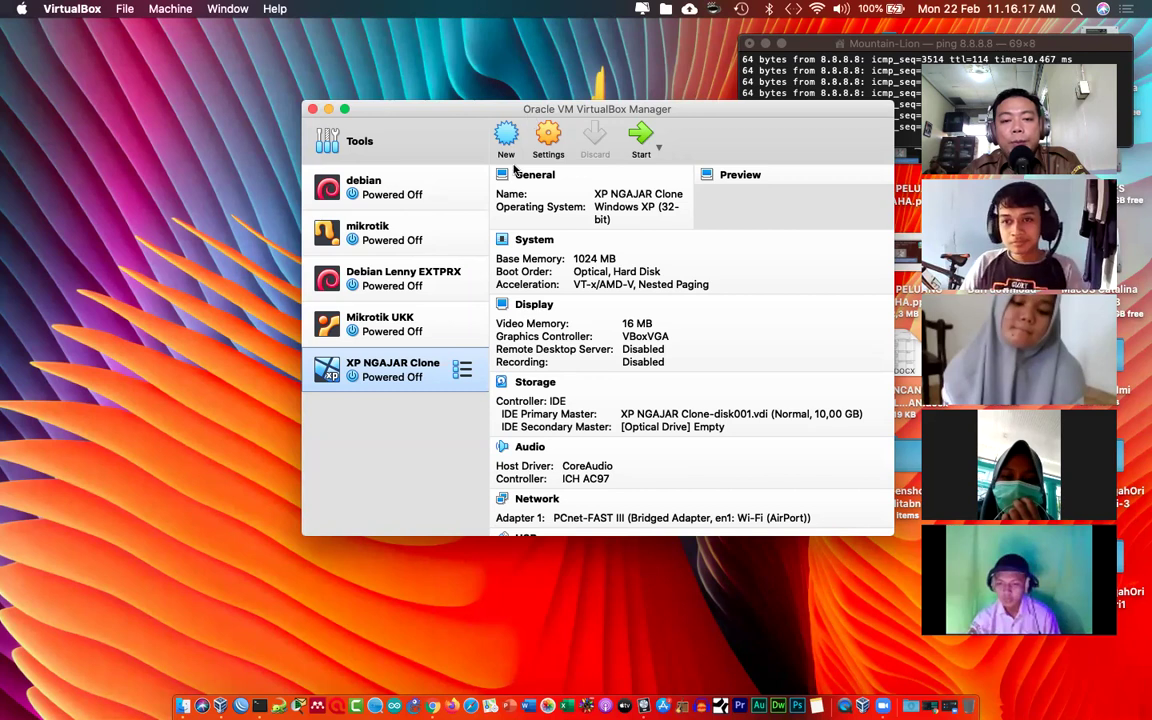
Step: Start a new VM named MIKROTIK TLJ 3TKJ with type Other/Unknown and continue to memory size
{"action": "left_click", "coordinate": [507, 137]}
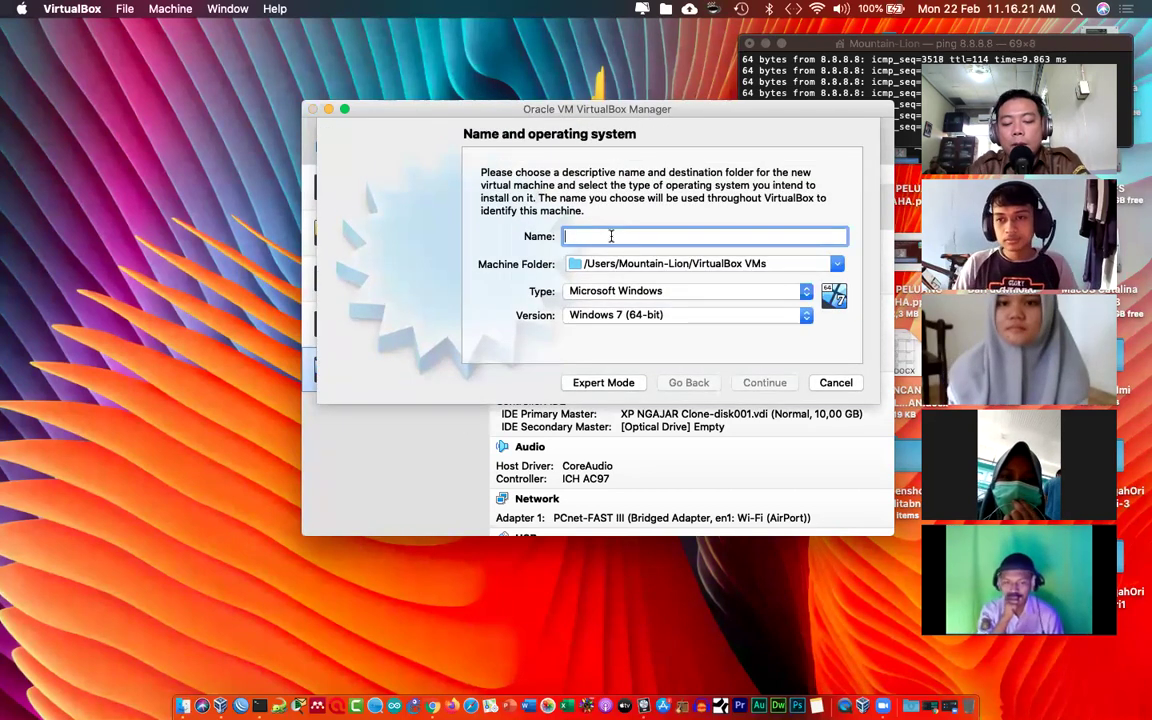
{"action": "type", "text": "MIKROTIK"}
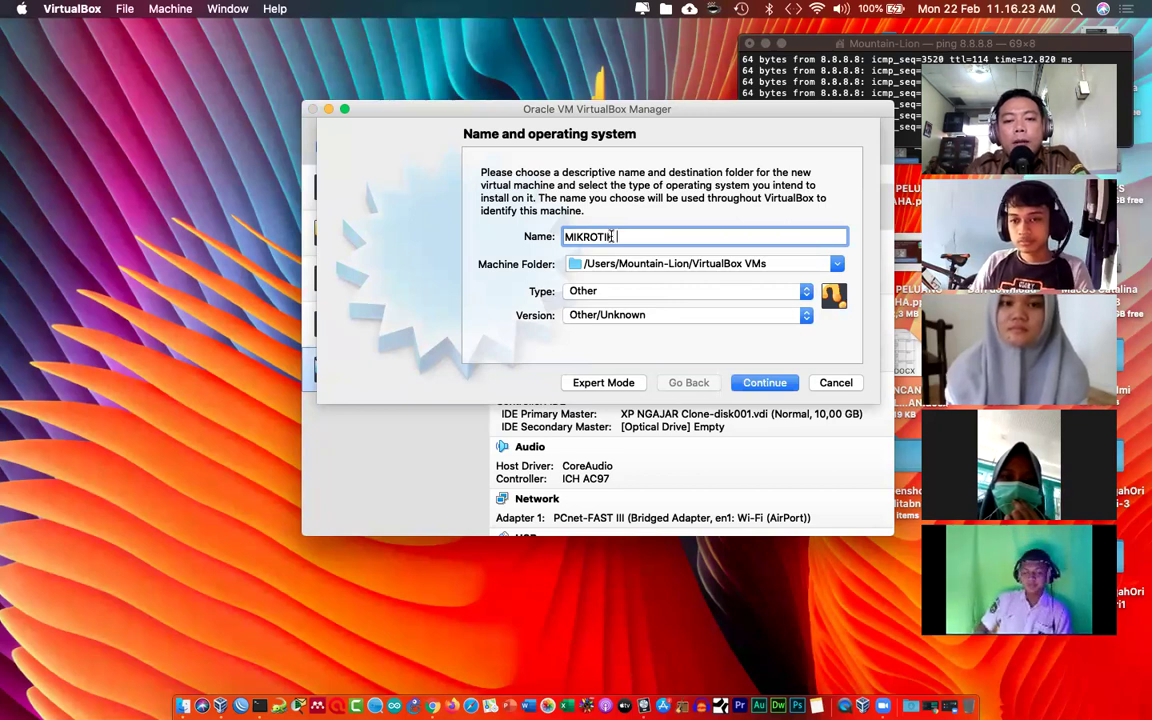
{"action": "type", "text": " TLJ"}
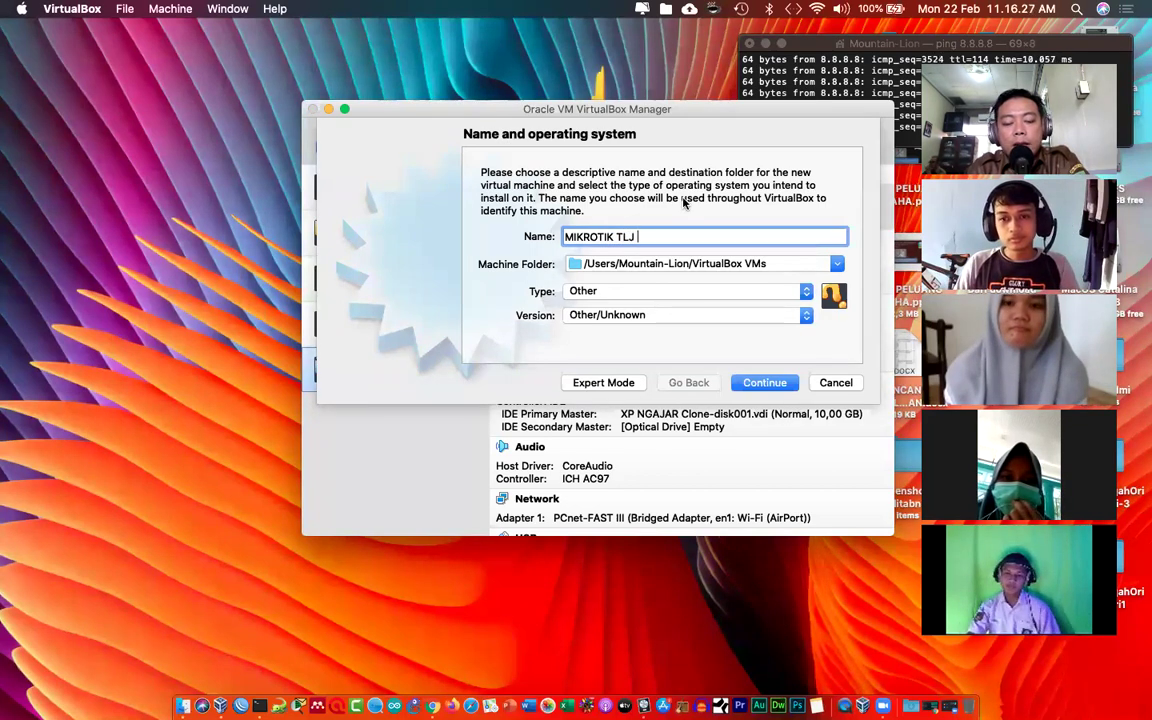
{"action": "type", "text": " 3TKJ"}
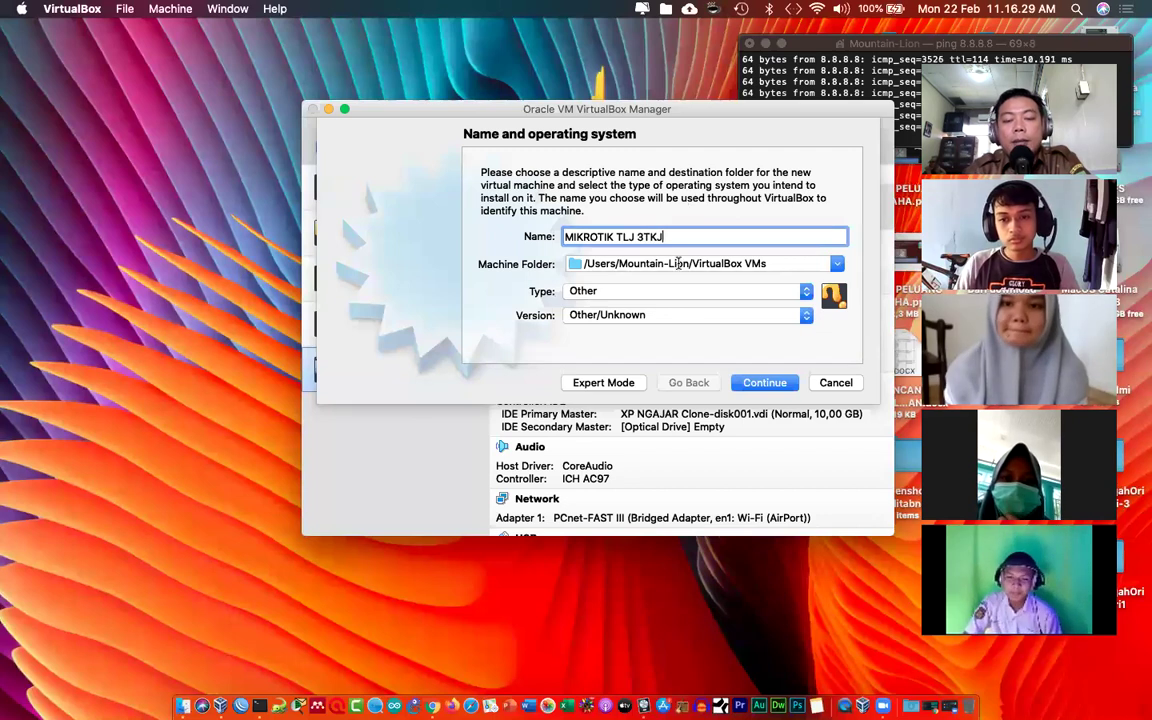
{"action": "left_click", "coordinate": [762, 383]}
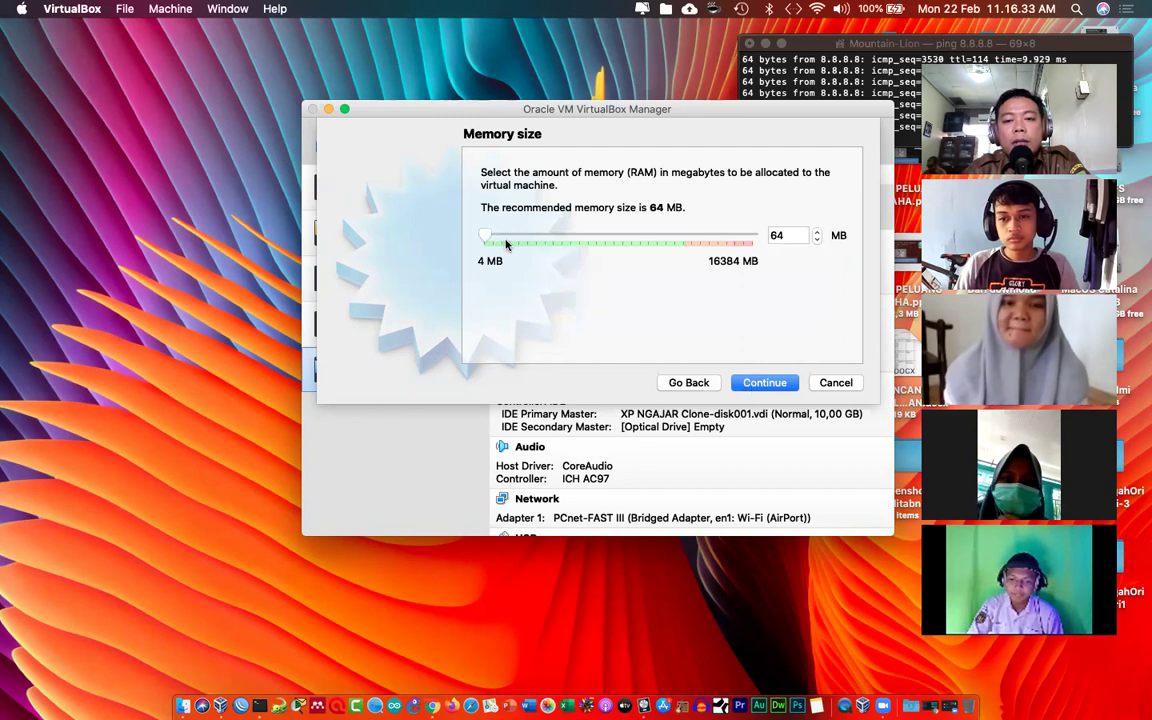
Step: Give the VM 512 MB of memory and create a new VDI virtual hard disk
{"action": "left_click_drag", "start_coordinate": [487, 237], "coordinate": [493, 238]}
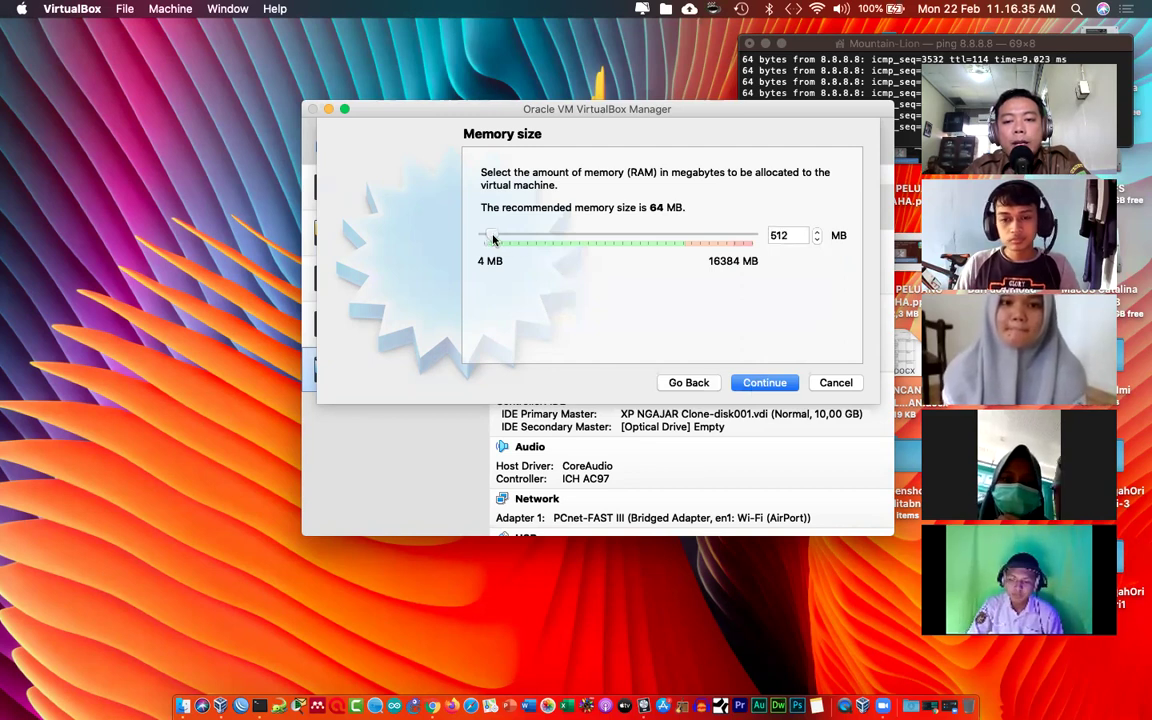
{"action": "left_click", "coordinate": [764, 384]}
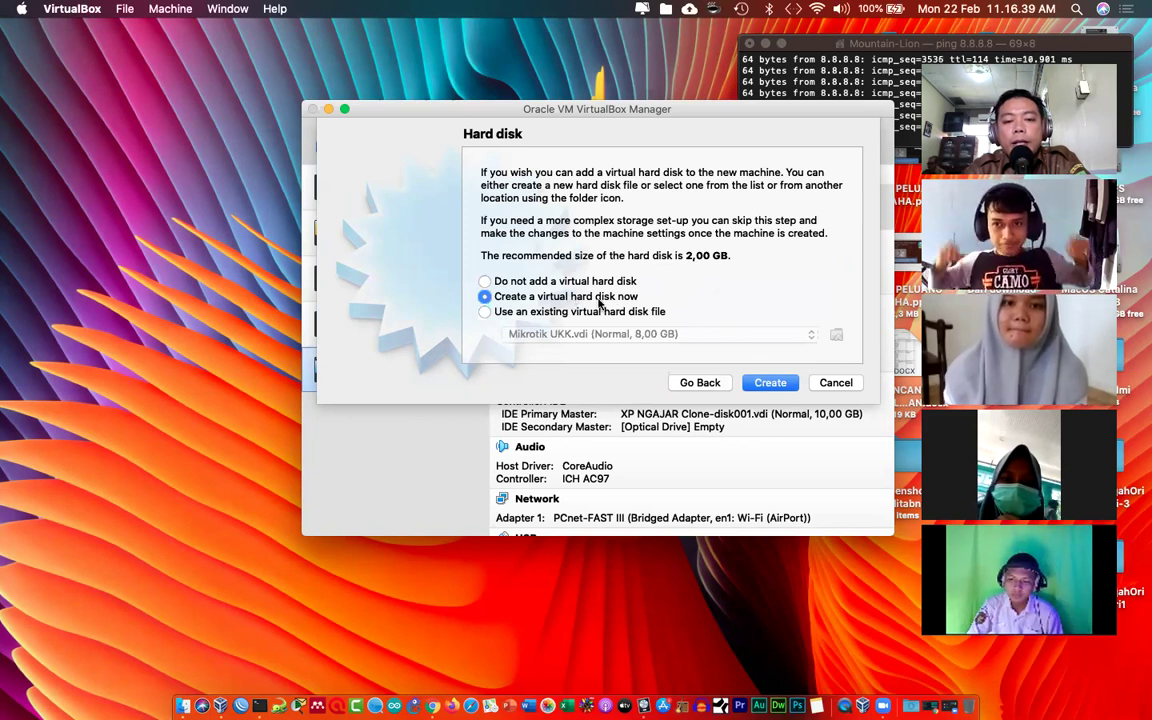
{"action": "left_click", "coordinate": [759, 386]}
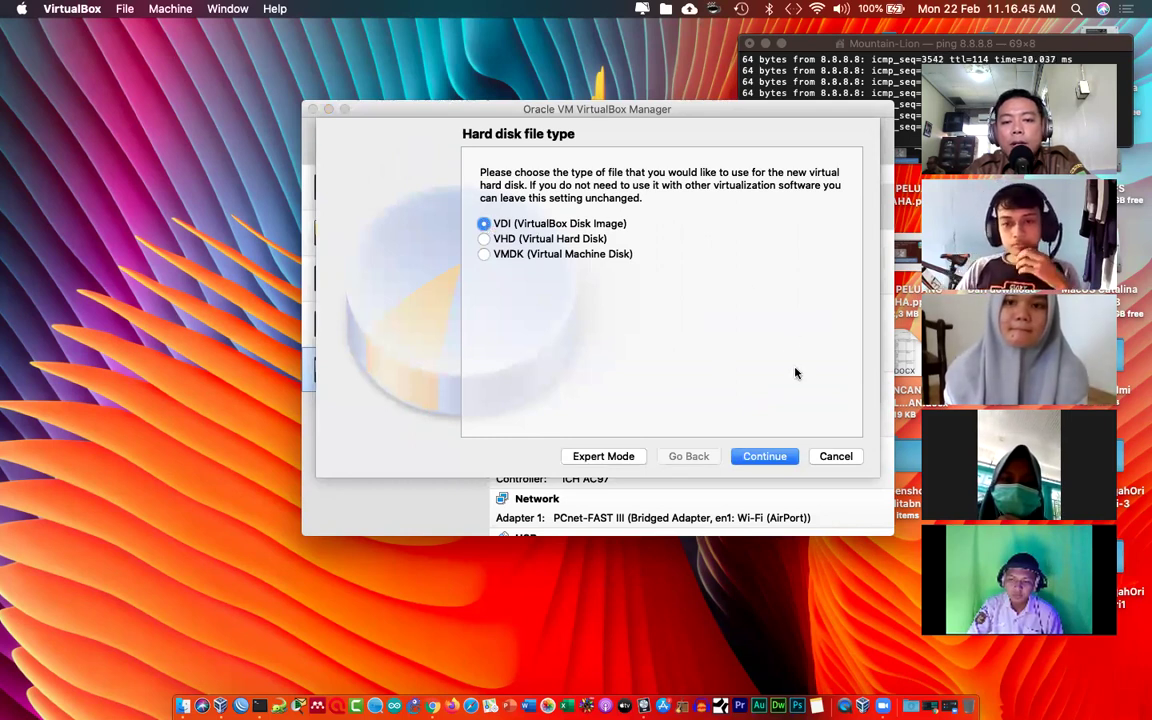
{"action": "left_click", "coordinate": [762, 456]}
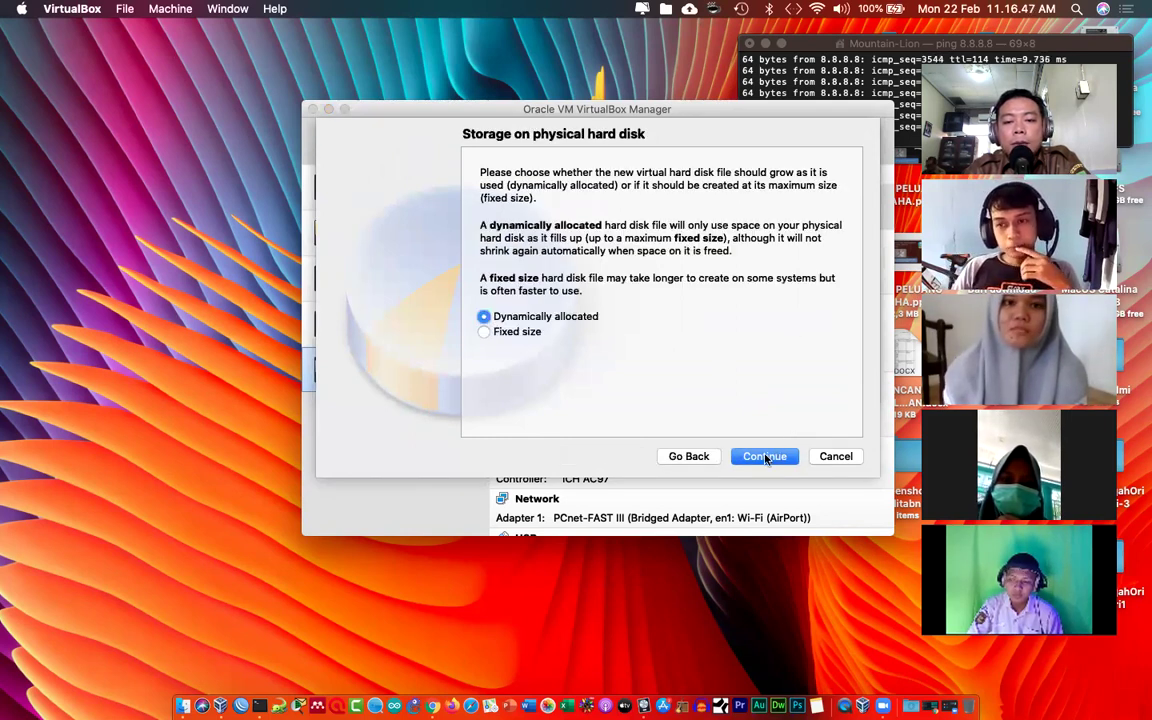
Step: Keep the disk dynamically allocated at 1,97 GB and create the machine
{"action": "left_click", "coordinate": [765, 458]}
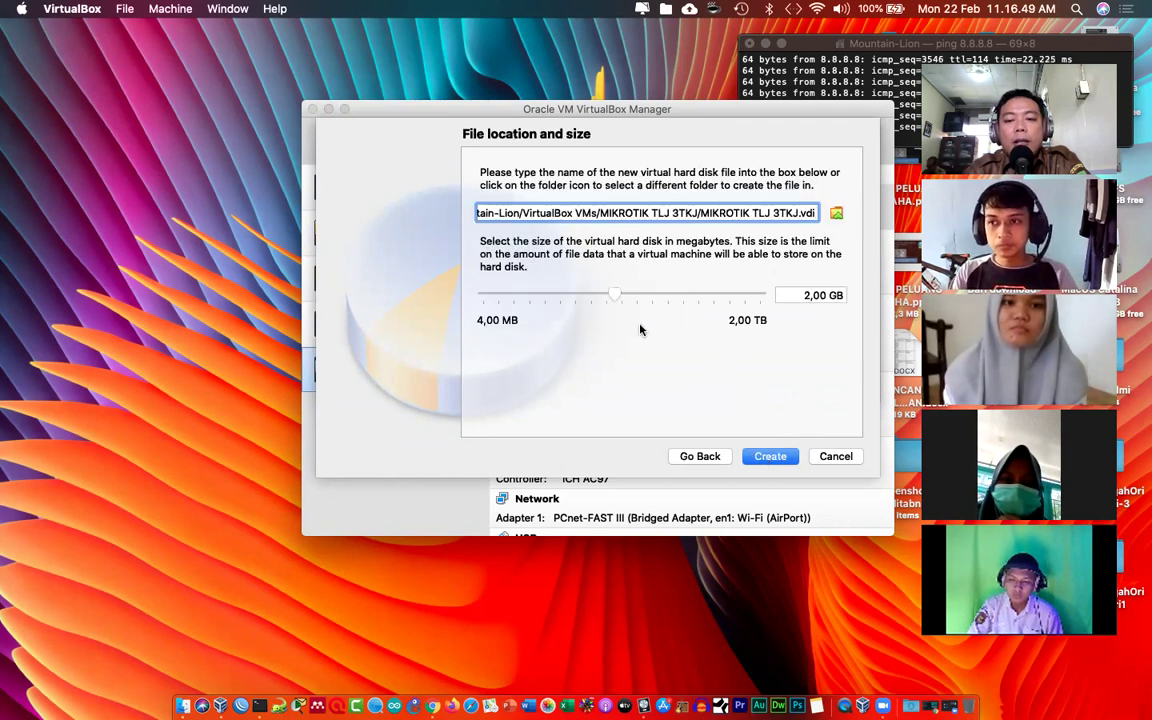
{"action": "mouse_move", "coordinate": [616, 296]}
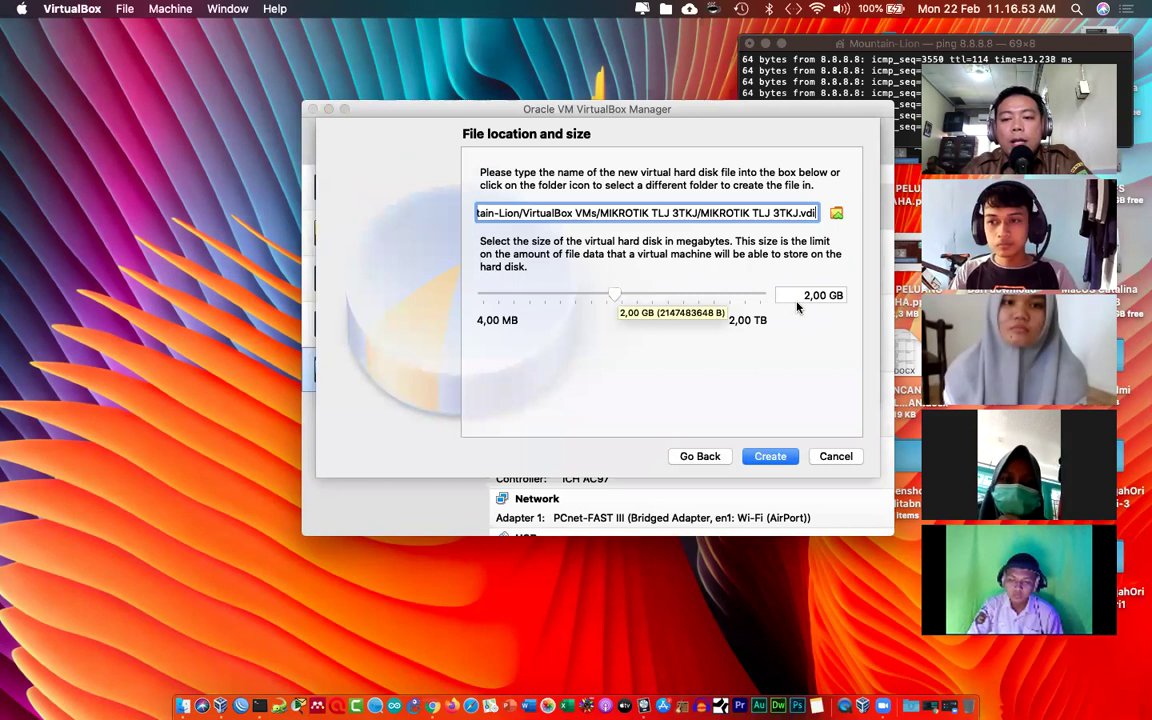
{"action": "key", "text": "Tab"}
{"action": "left_click_drag", "start_coordinate": [615, 293], "coordinate": [614, 292]}
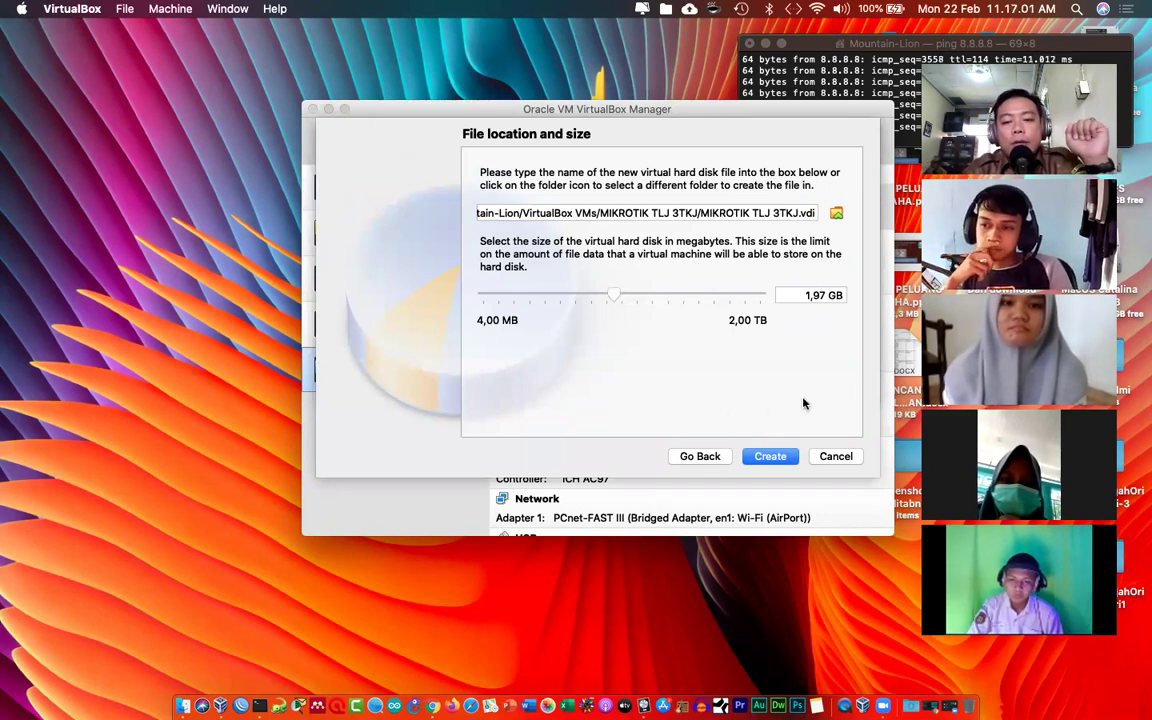
{"action": "left_click", "coordinate": [768, 456]}
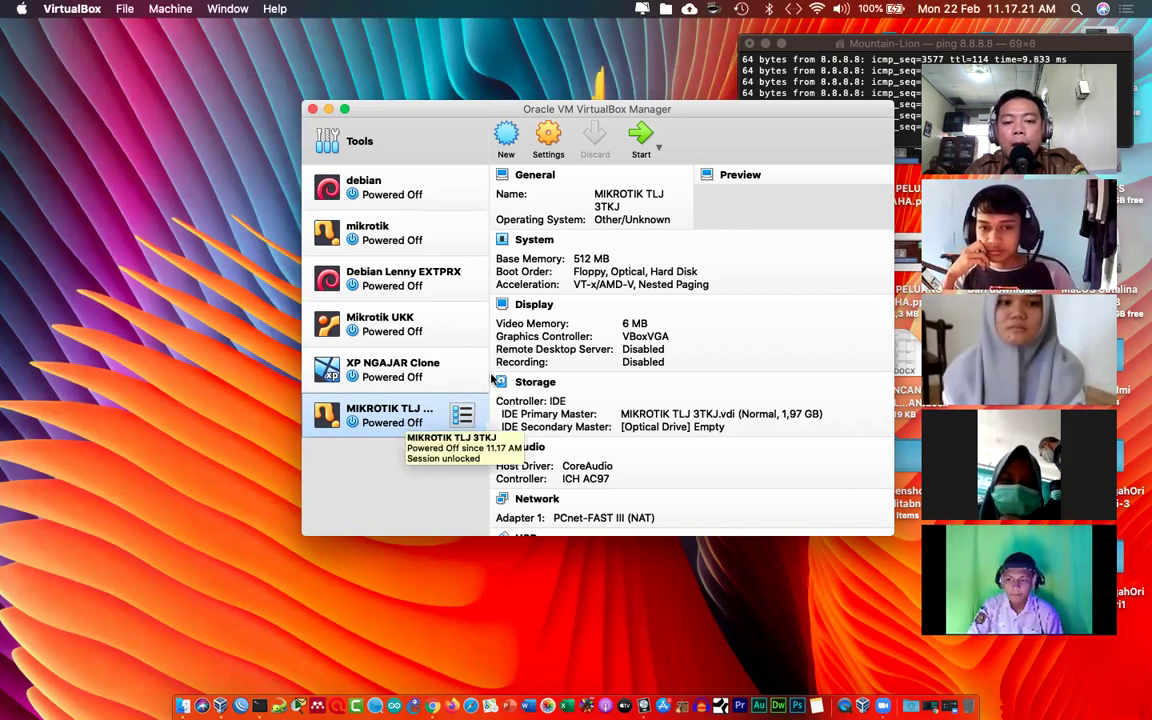
Step: In the VM's System settings, disable Floppy, move it last, and put Hard Disk above Optical
{"action": "left_click", "coordinate": [545, 137]}
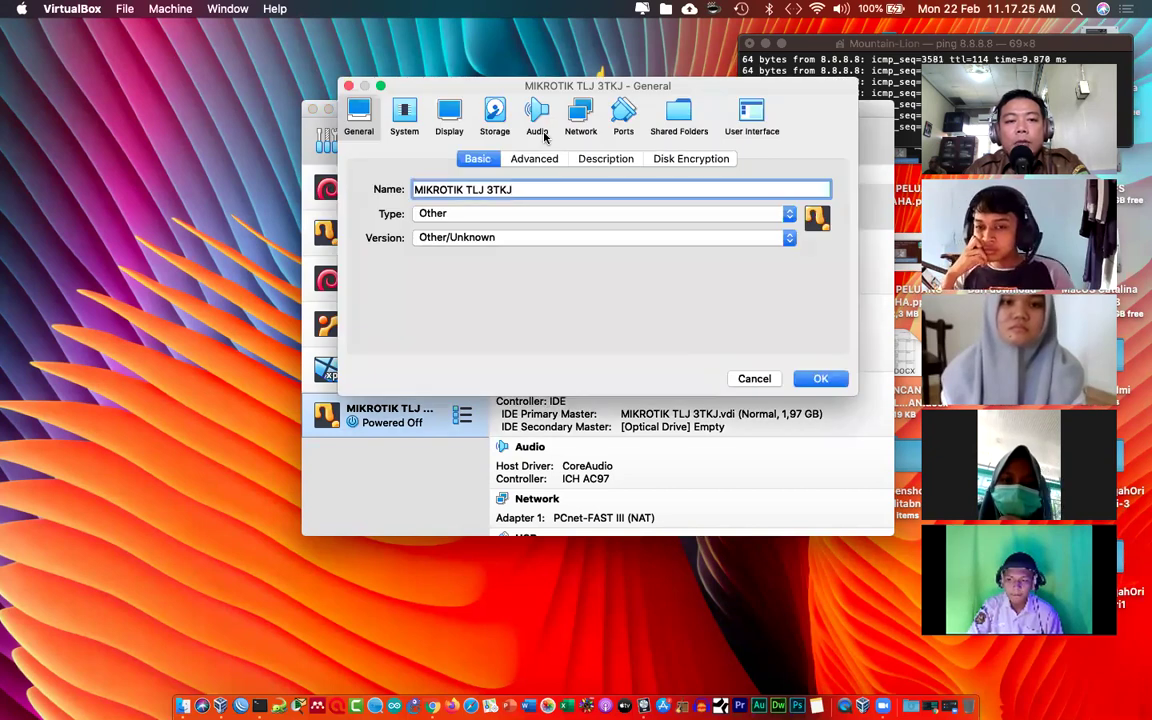
{"action": "left_click", "coordinate": [405, 113]}
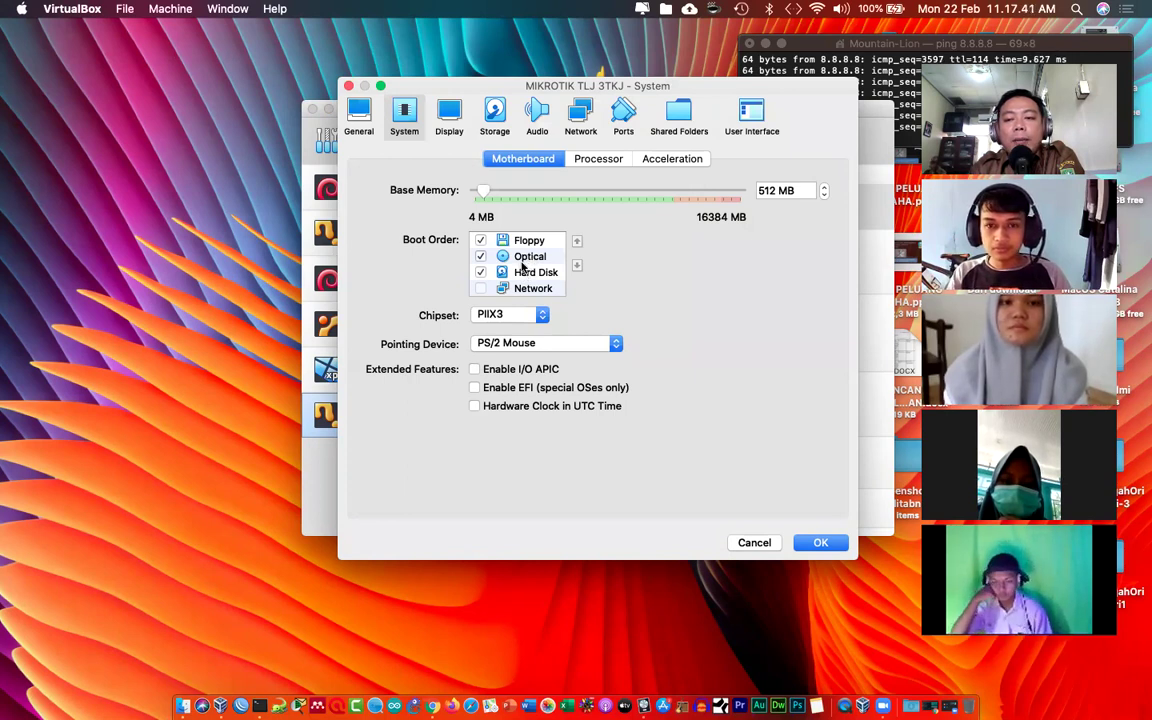
{"action": "mouse_move", "coordinate": [522, 266]}
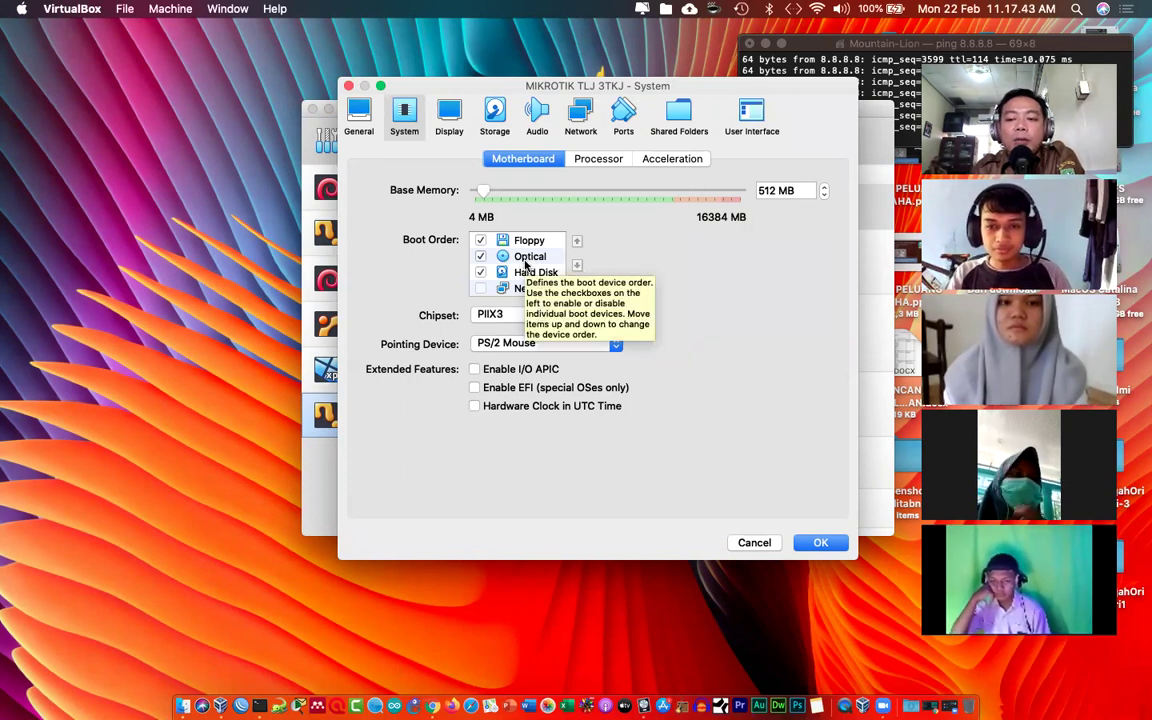
{"action": "left_click", "coordinate": [495, 242]}
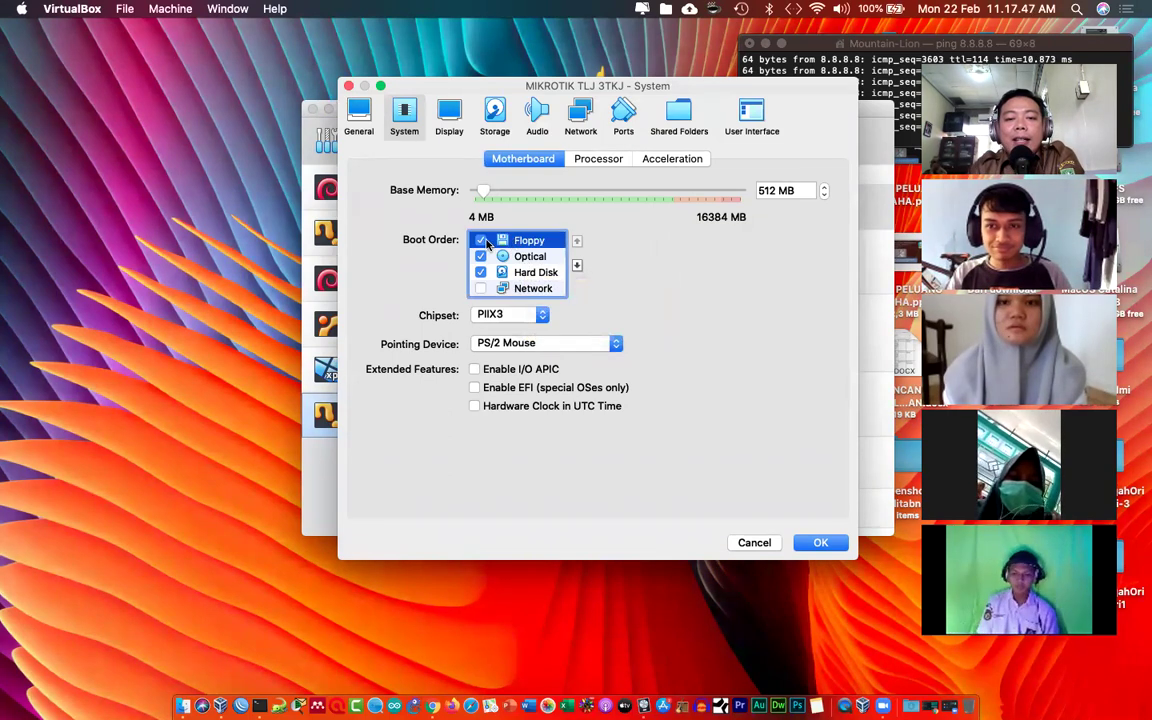
{"action": "left_click_drag", "start_coordinate": [497, 246], "coordinate": [512, 289]}
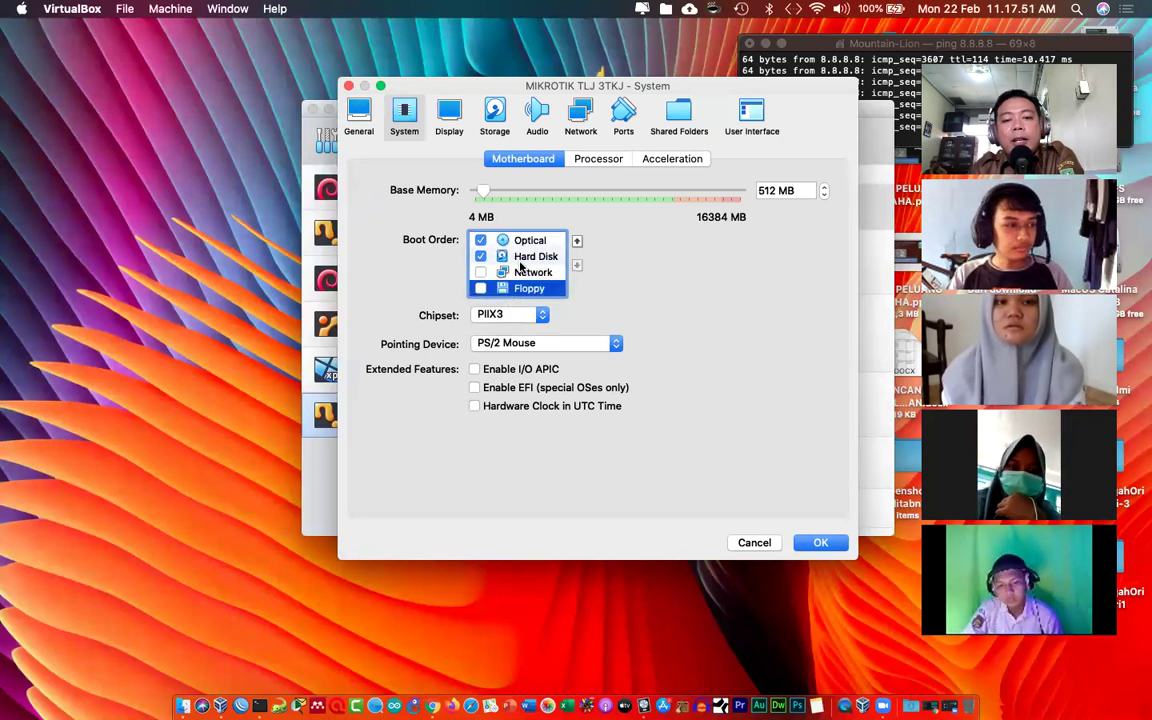
{"action": "left_click", "coordinate": [532, 257]}
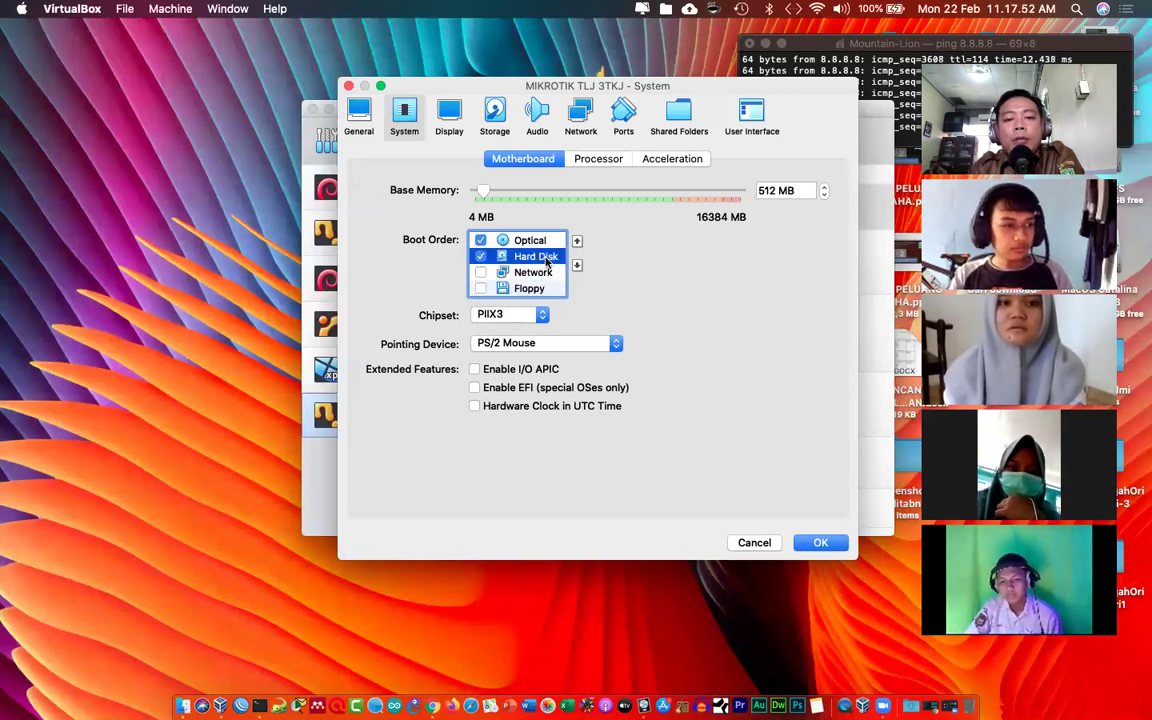
{"action": "left_click_drag", "start_coordinate": [532, 257], "coordinate": [525, 238]}
{"action": "left_click_drag", "start_coordinate": [525, 236], "coordinate": [526, 237]}
Step: Try Optical at the top, then restore Hard Disk first and Optical second
{"action": "left_click", "coordinate": [524, 262]}
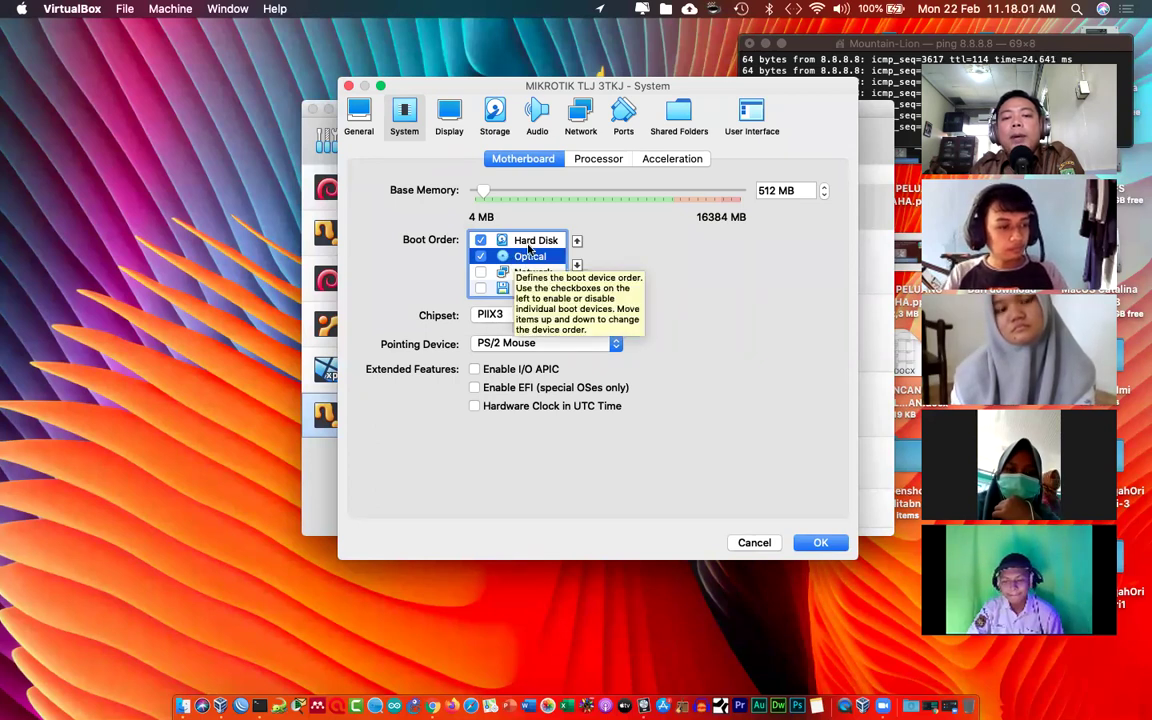
{"action": "left_click", "coordinate": [535, 241]}
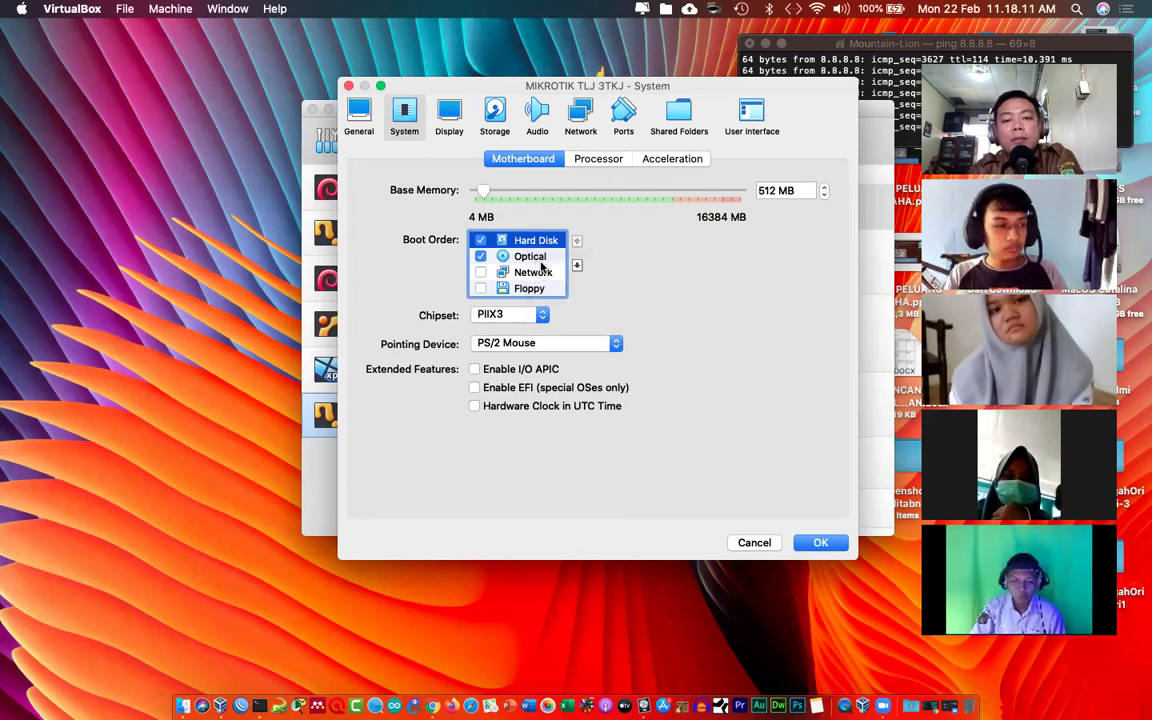
{"action": "left_click", "coordinate": [540, 258]}
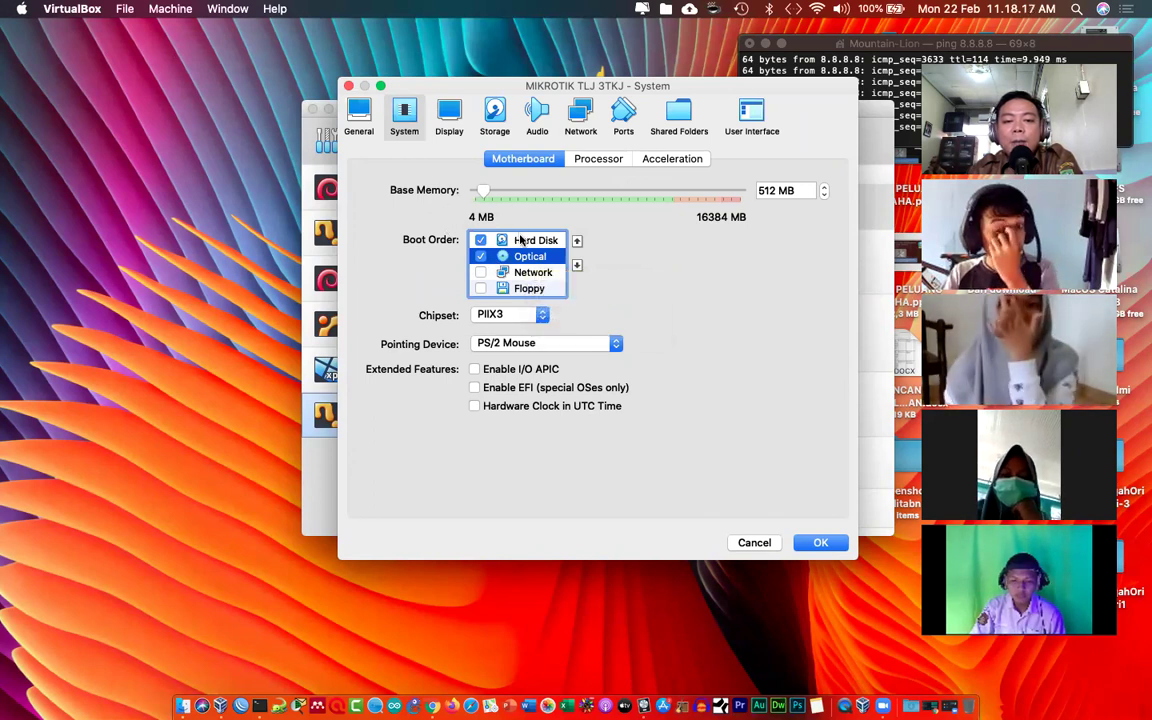
{"action": "left_click", "coordinate": [520, 240]}
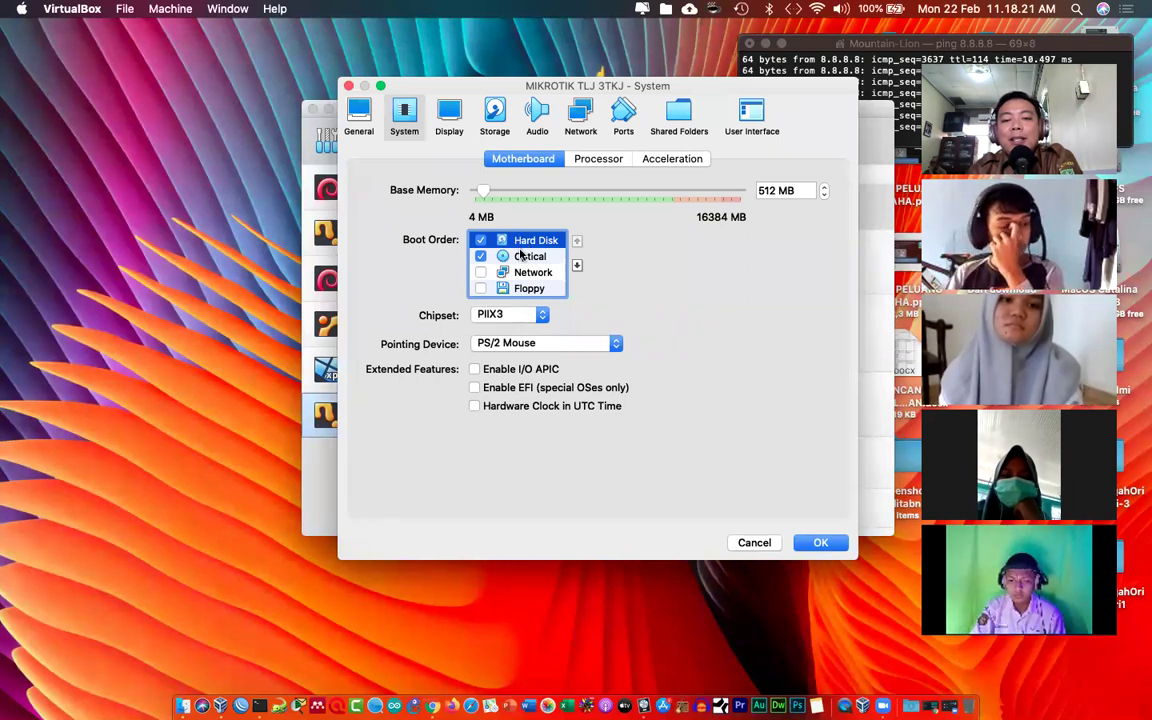
{"action": "left_click", "coordinate": [521, 256]}
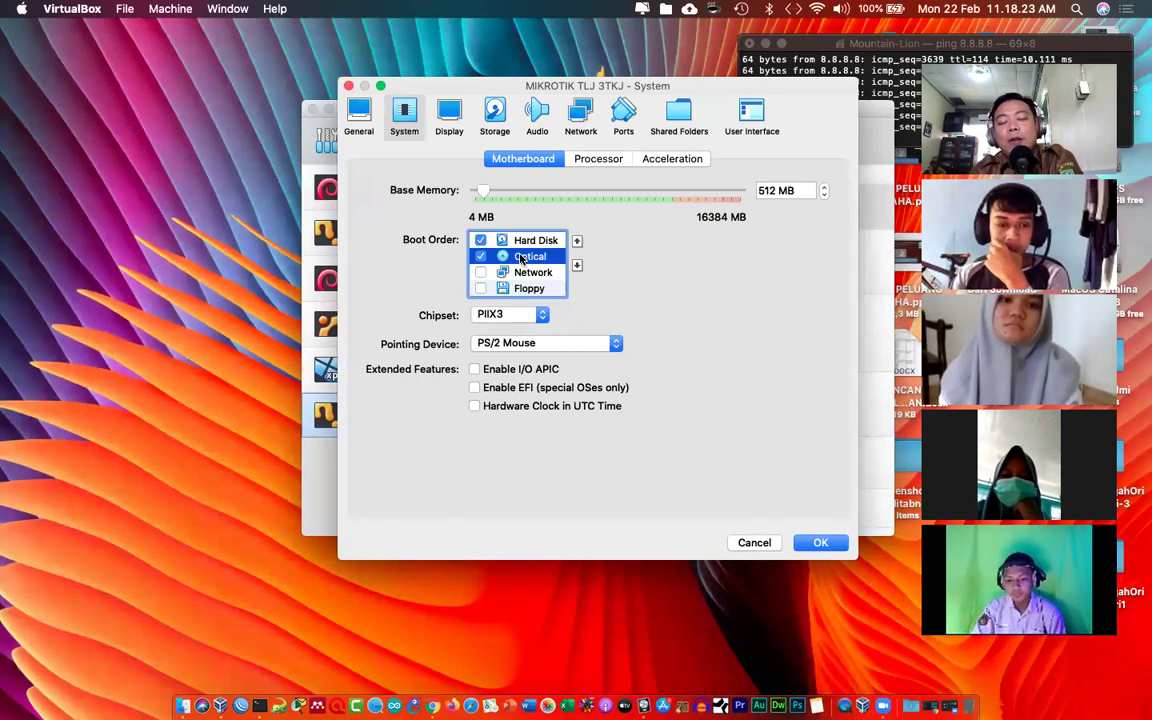
{"action": "left_click_drag", "start_coordinate": [521, 256], "coordinate": [517, 241]}
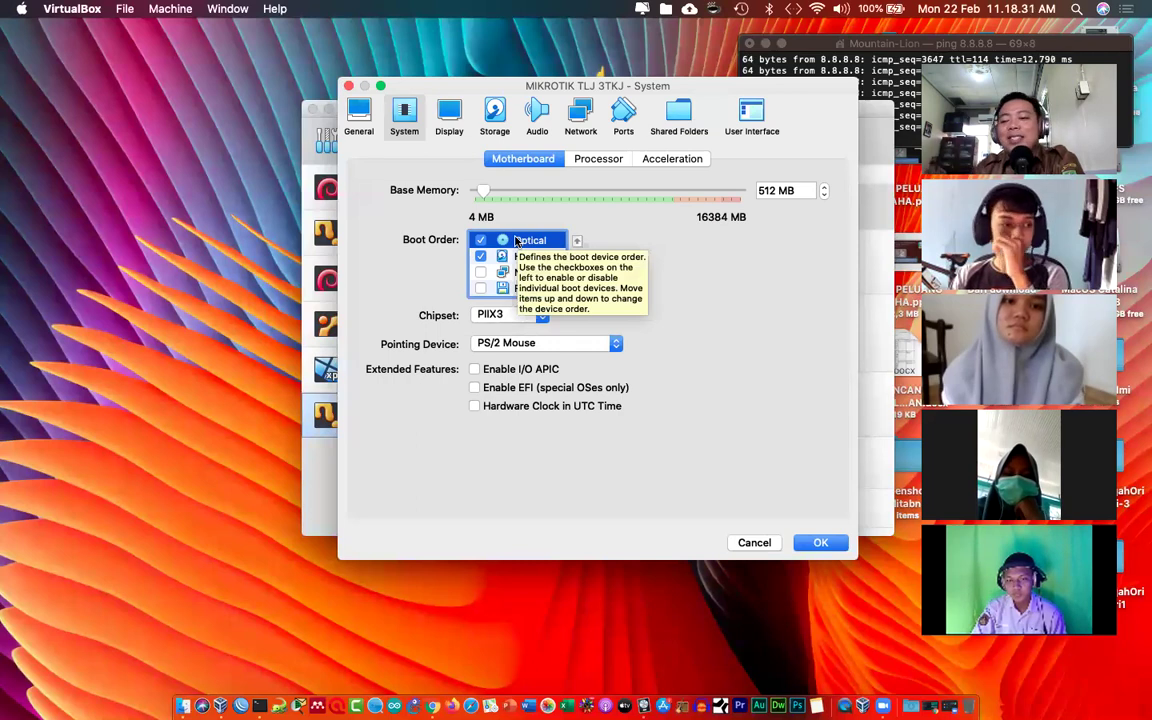
{"action": "left_click_drag", "start_coordinate": [516, 241], "coordinate": [519, 256]}
{"action": "left_click", "coordinate": [528, 243]}
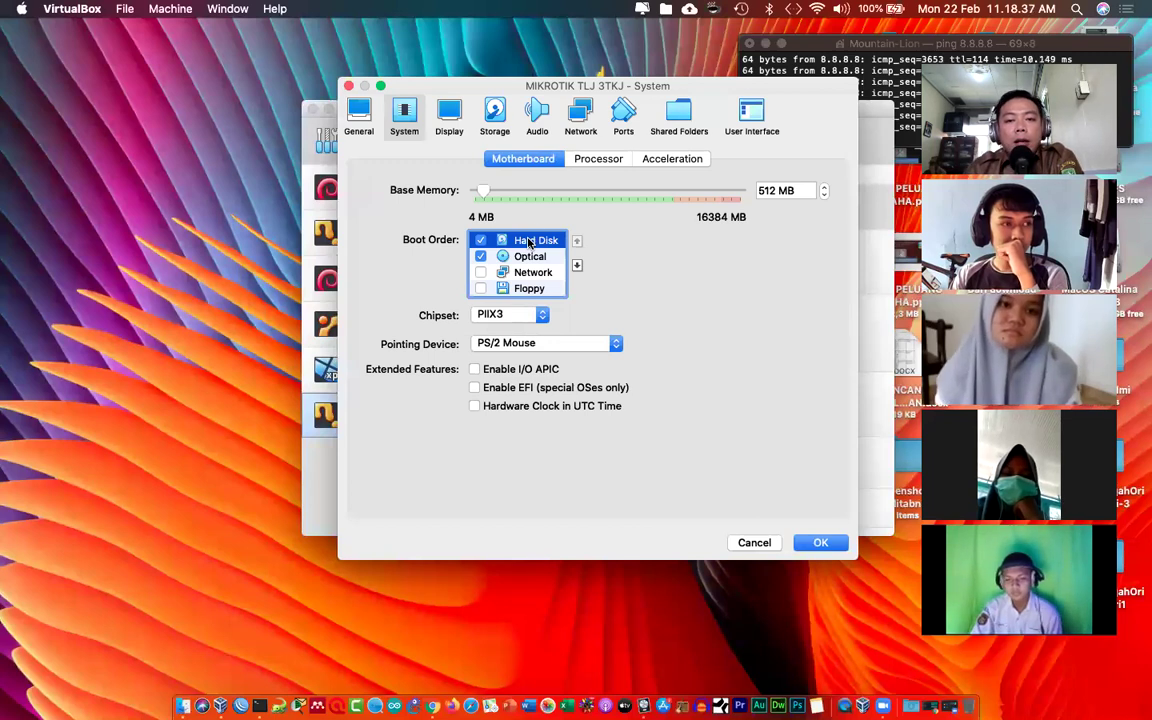
Step: Open the Network settings and look through adapters 1-4, ending on Adapter 1
{"action": "left_click", "coordinate": [581, 118]}
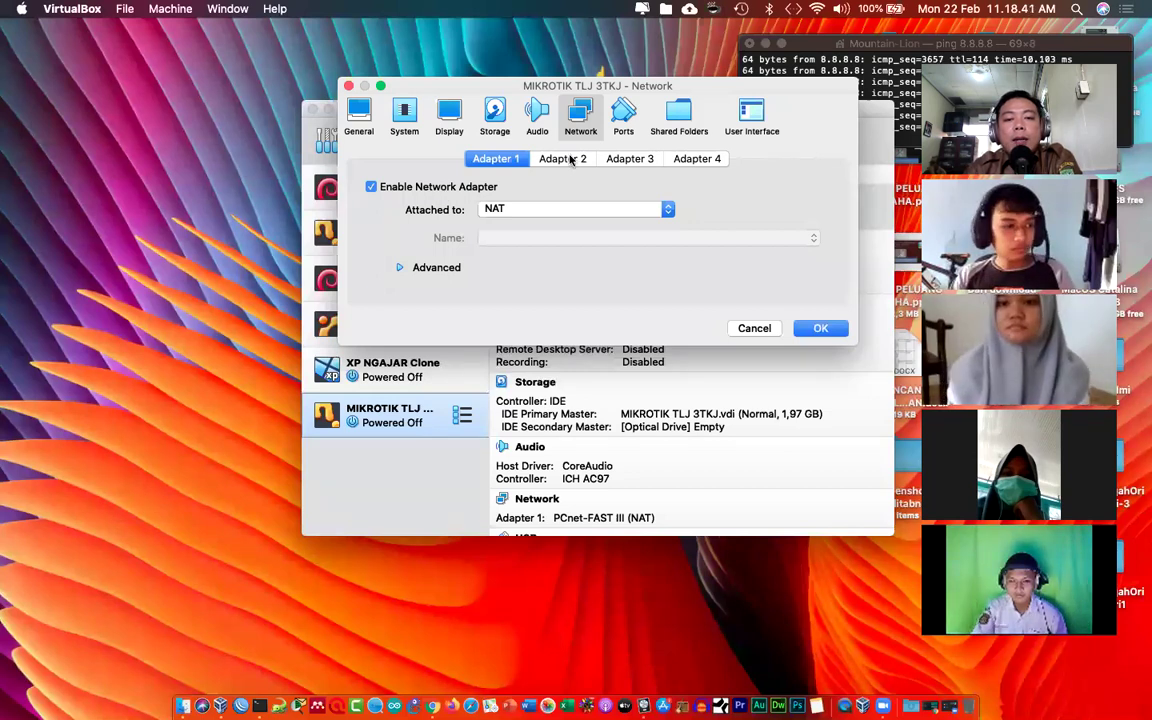
{"action": "left_click", "coordinate": [628, 159]}
{"action": "left_click", "coordinate": [698, 160]}
{"action": "left_click", "coordinate": [630, 159]}
{"action": "left_click", "coordinate": [563, 159]}
{"action": "left_click", "coordinate": [517, 160]}
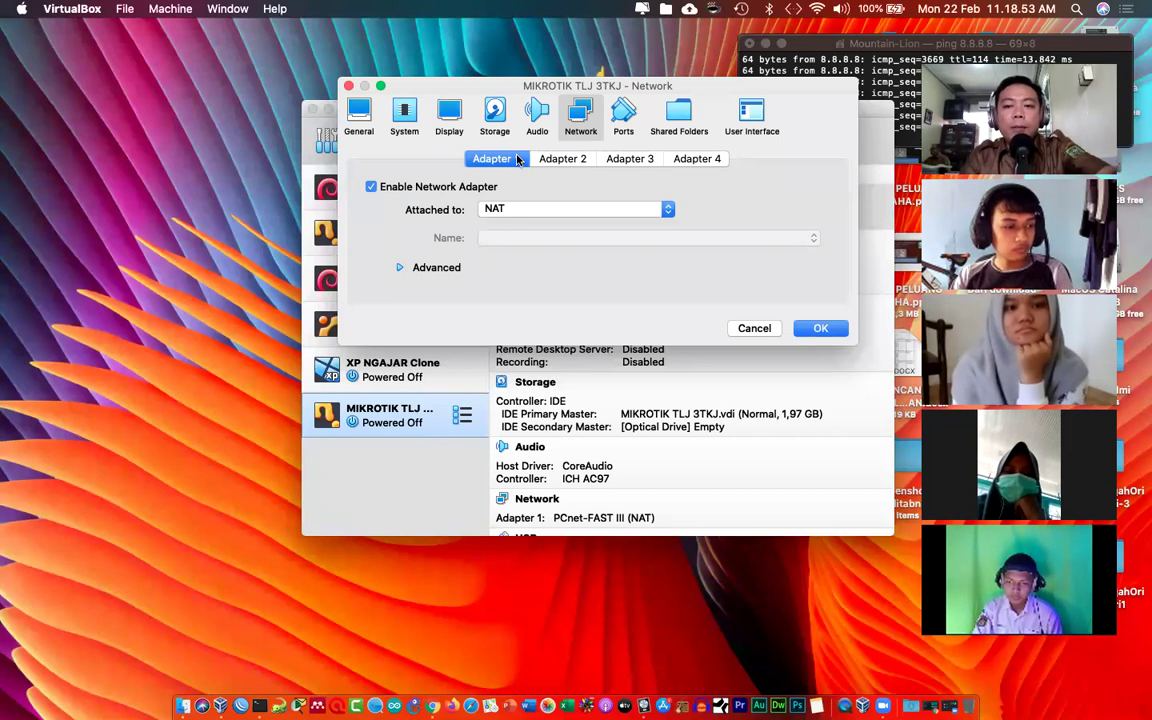
Step: Attach Adapter 1 as a Bridged Adapter on en1: Wi-Fi (AirPort) and save
{"action": "left_click", "coordinate": [531, 211]}
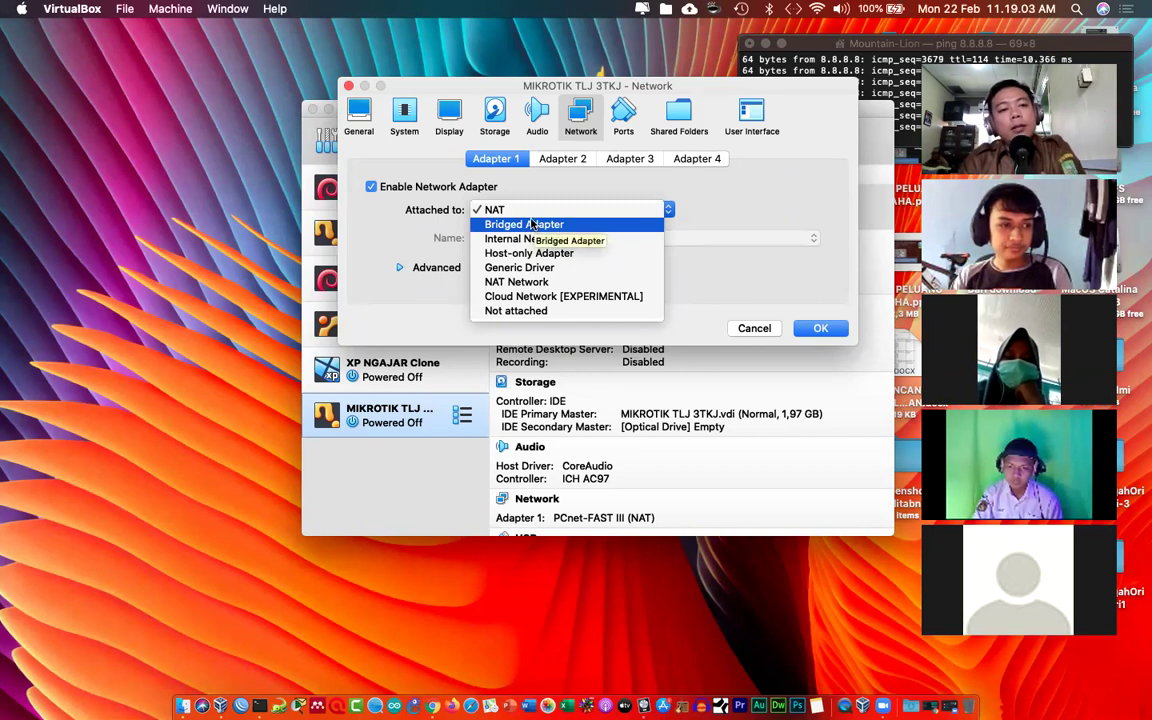
{"action": "key", "text": "Down"}
{"action": "key", "text": "Down"}
{"action": "key", "text": "Down"}
{"action": "key", "text": "Down"}
{"action": "key", "text": "Down"}
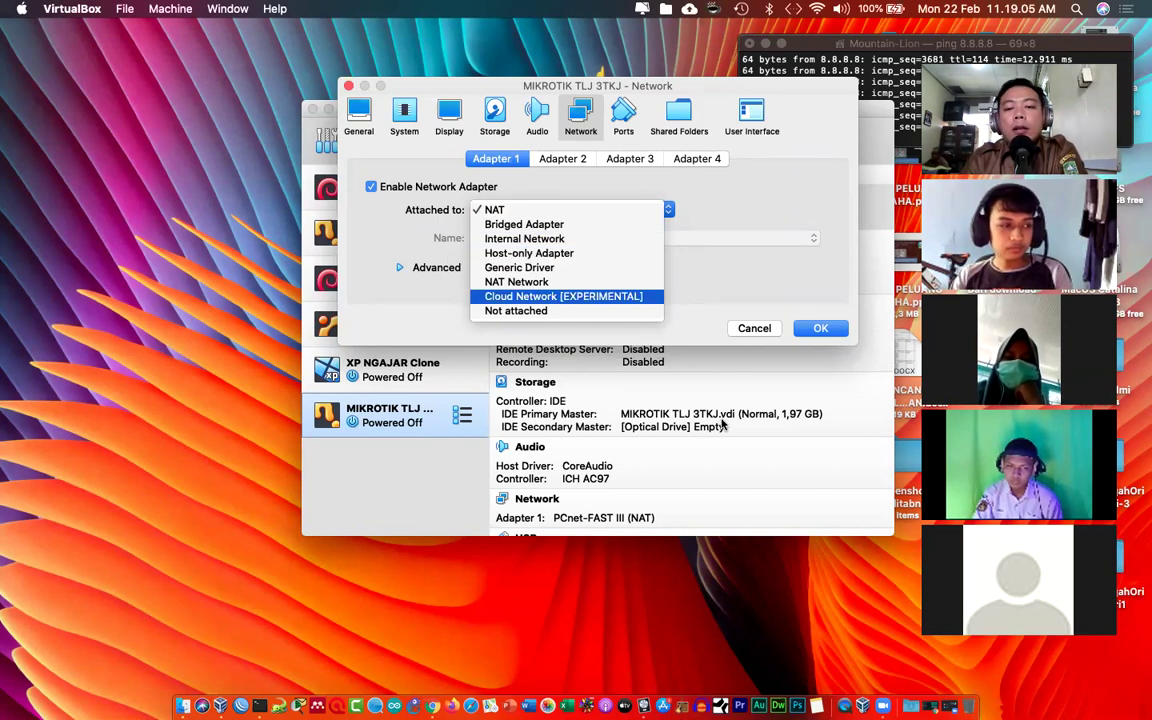
{"action": "left_click", "coordinate": [563, 225]}
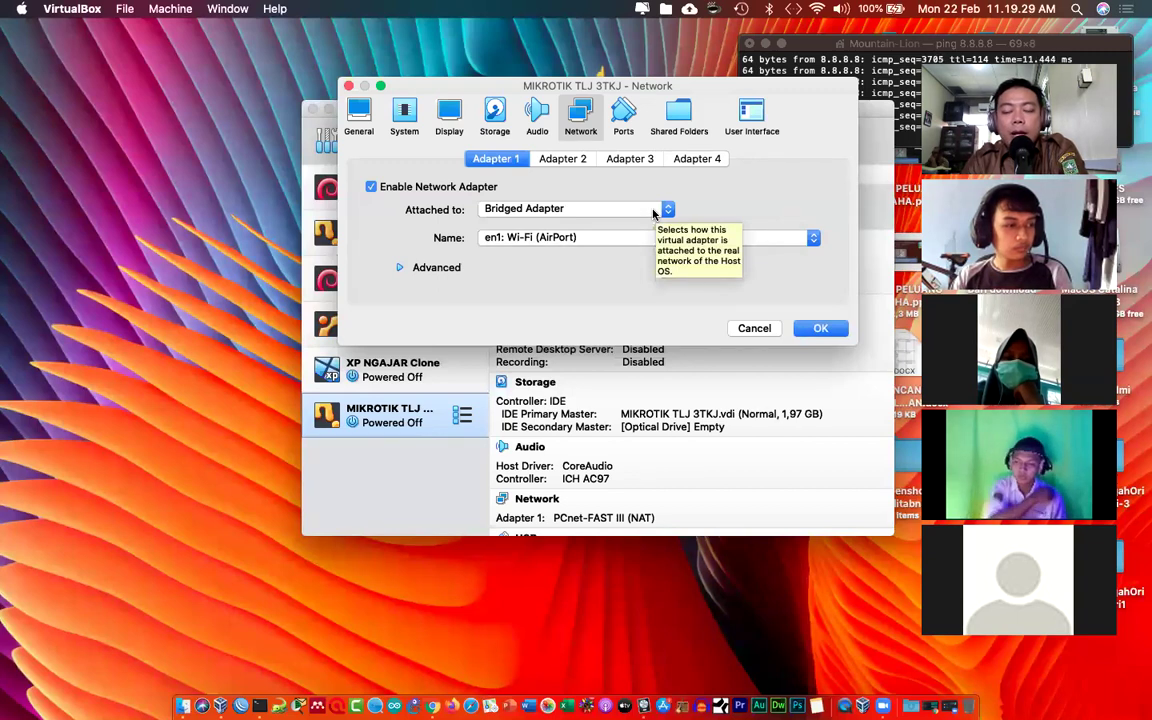
{"action": "left_click", "coordinate": [556, 237]}
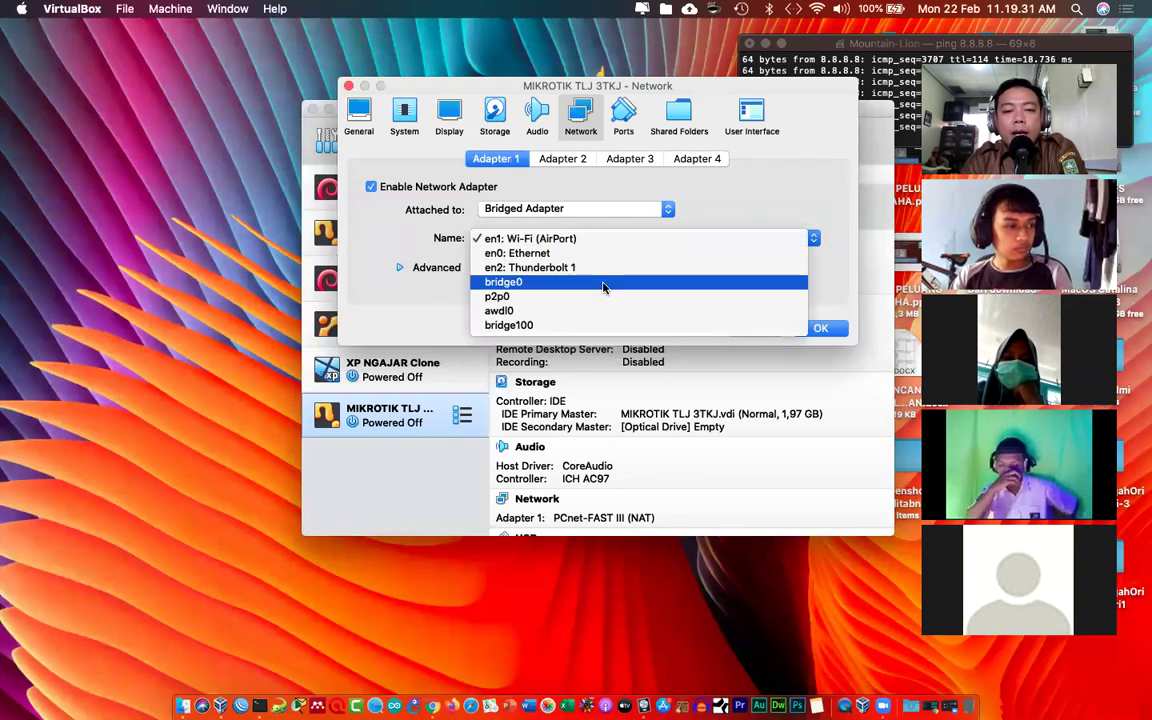
{"action": "left_click", "coordinate": [556, 239]}
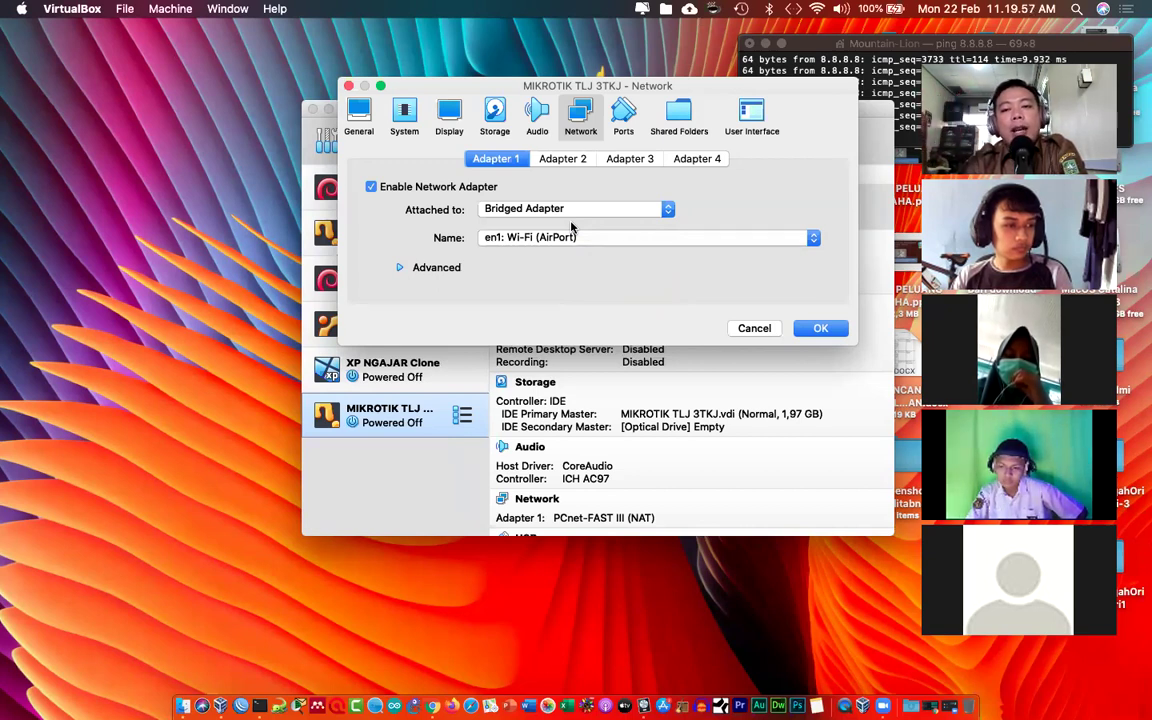
{"action": "left_click", "coordinate": [820, 328]}
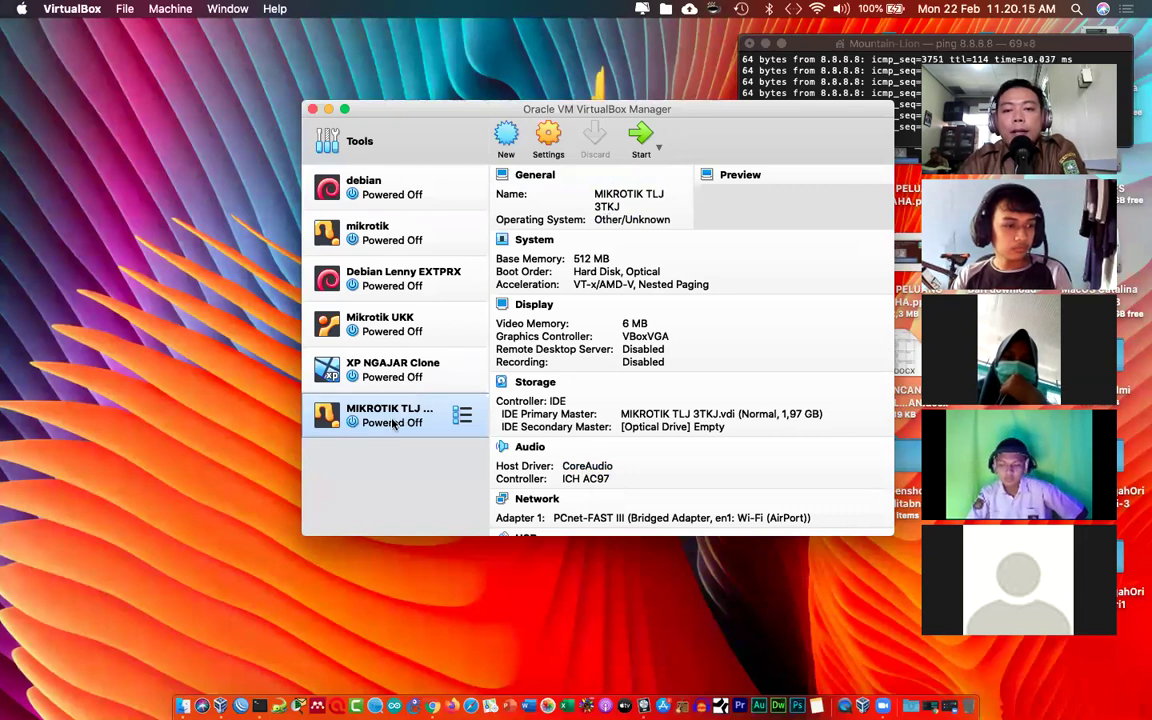
Step: Open the MIKROTIK TLJ 3TKJ settings at the Storage page
{"action": "left_click", "coordinate": [557, 138]}
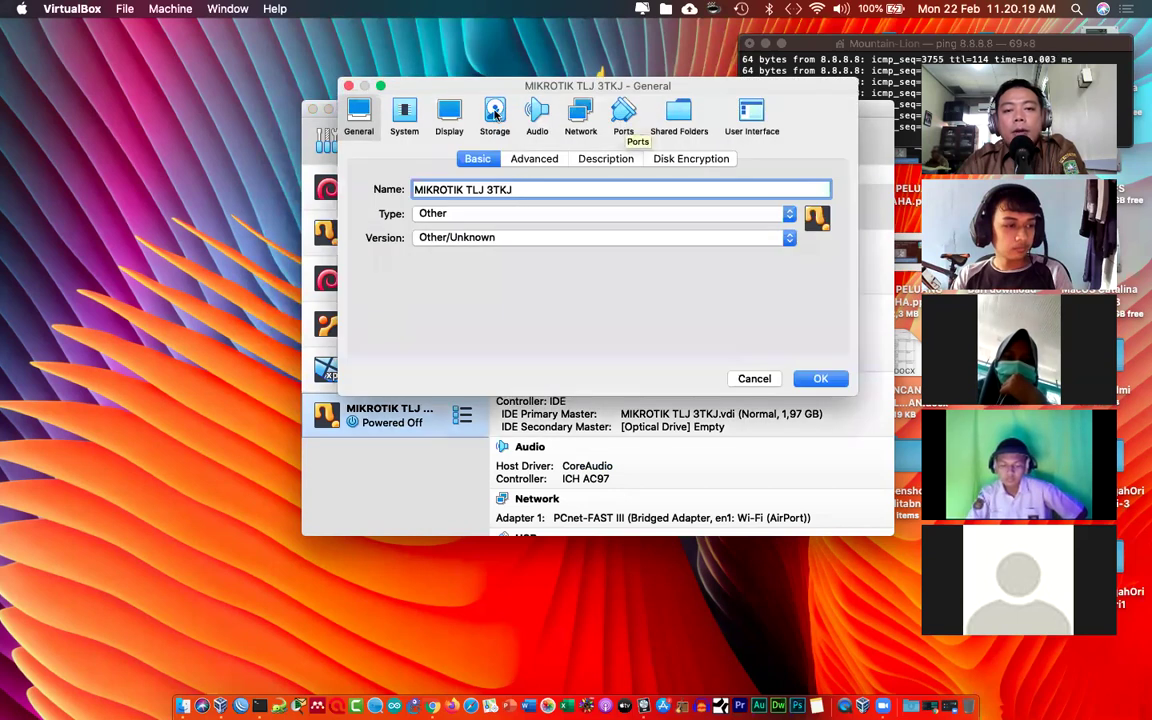
{"action": "left_click", "coordinate": [494, 115]}
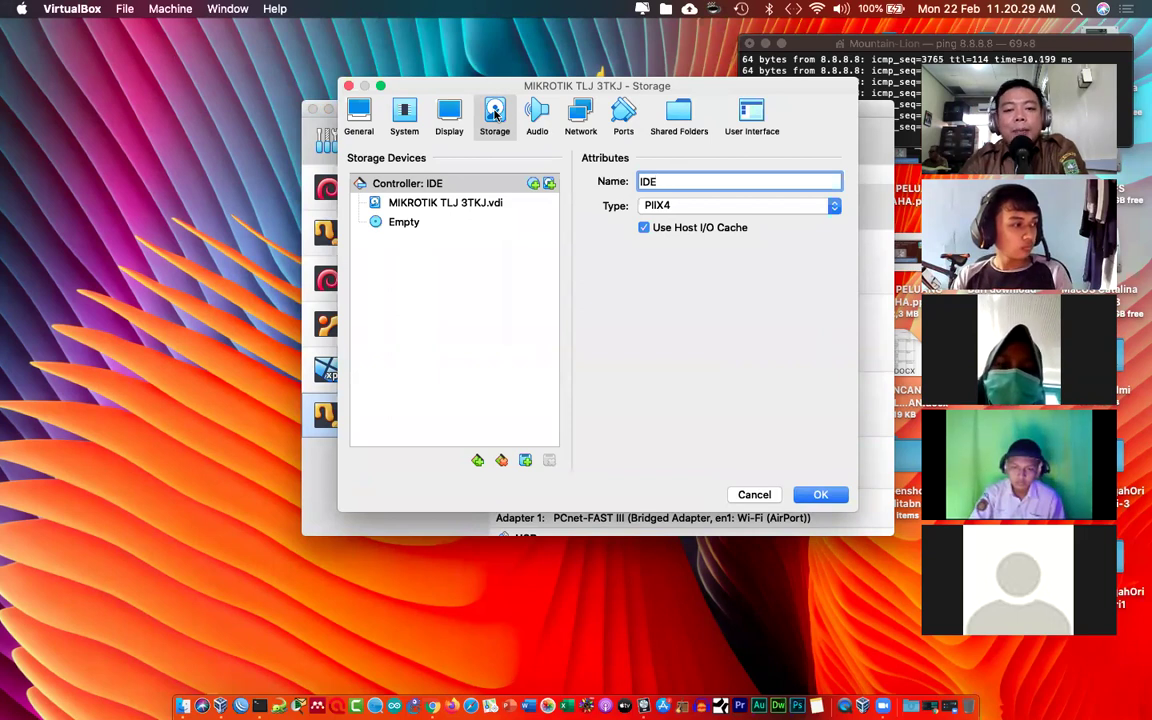
Step: Select the empty optical drive and browse its disk choices without picking one
{"action": "left_click", "coordinate": [400, 224]}
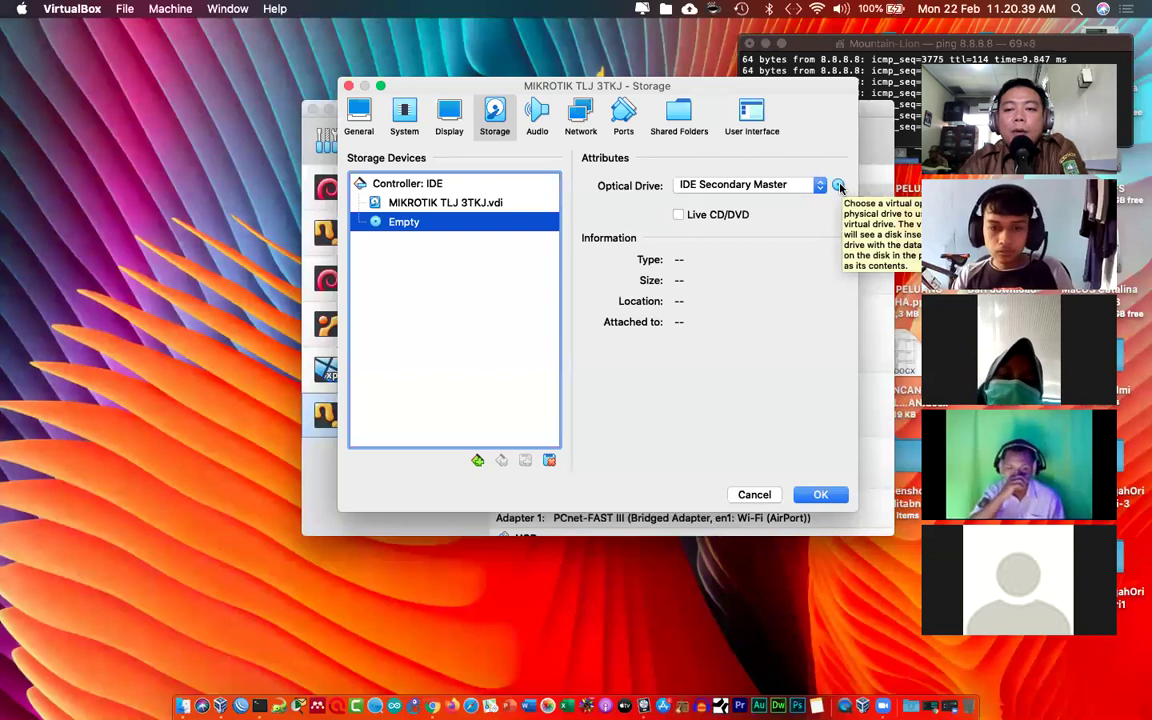
{"action": "left_click", "coordinate": [838, 187]}
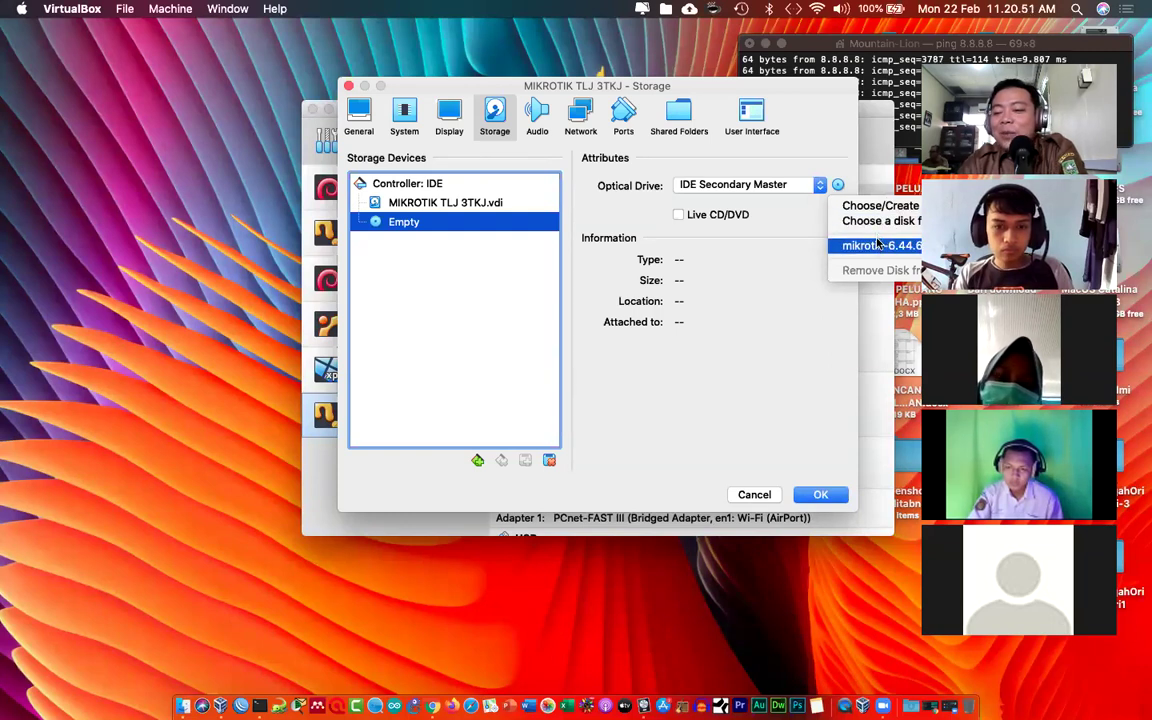
{"action": "left_click", "coordinate": [801, 259]}
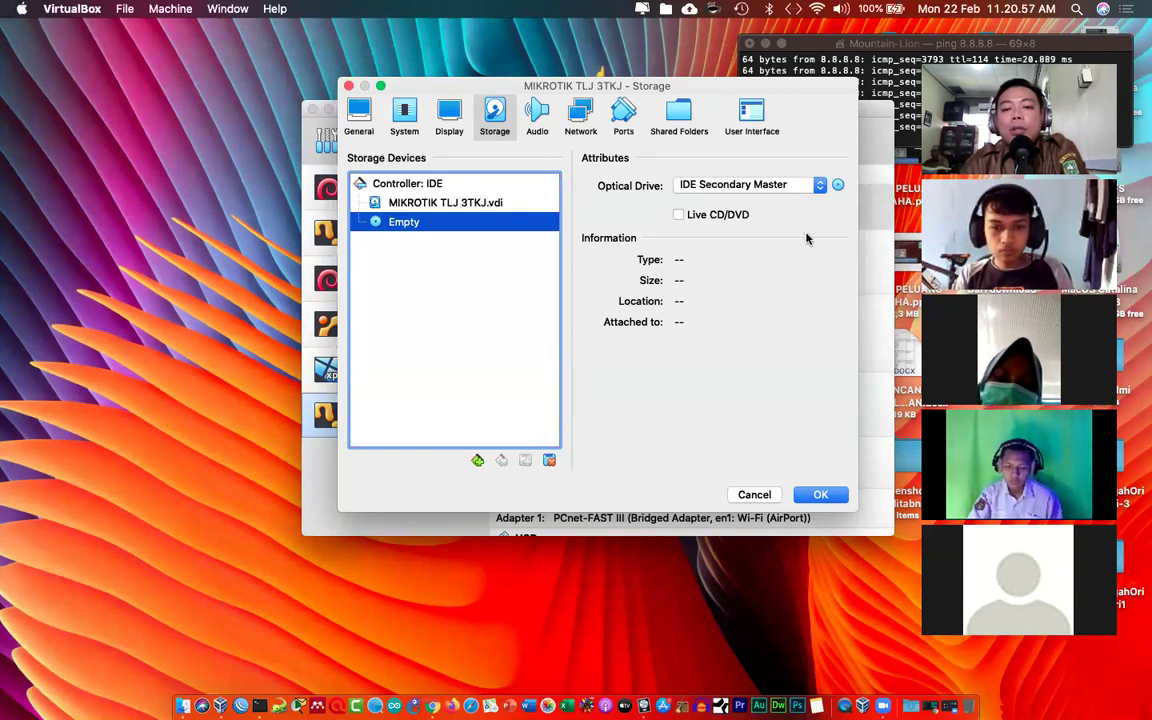
{"action": "left_click", "coordinate": [838, 187]}
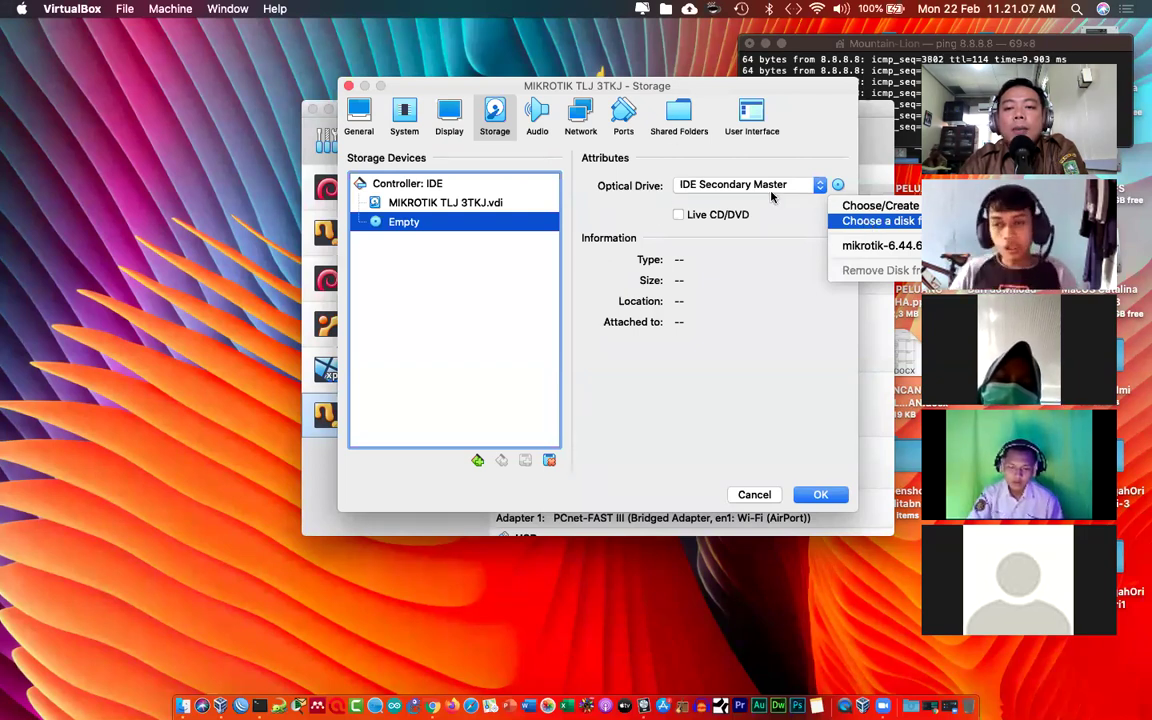
{"action": "key", "text": "Return"}
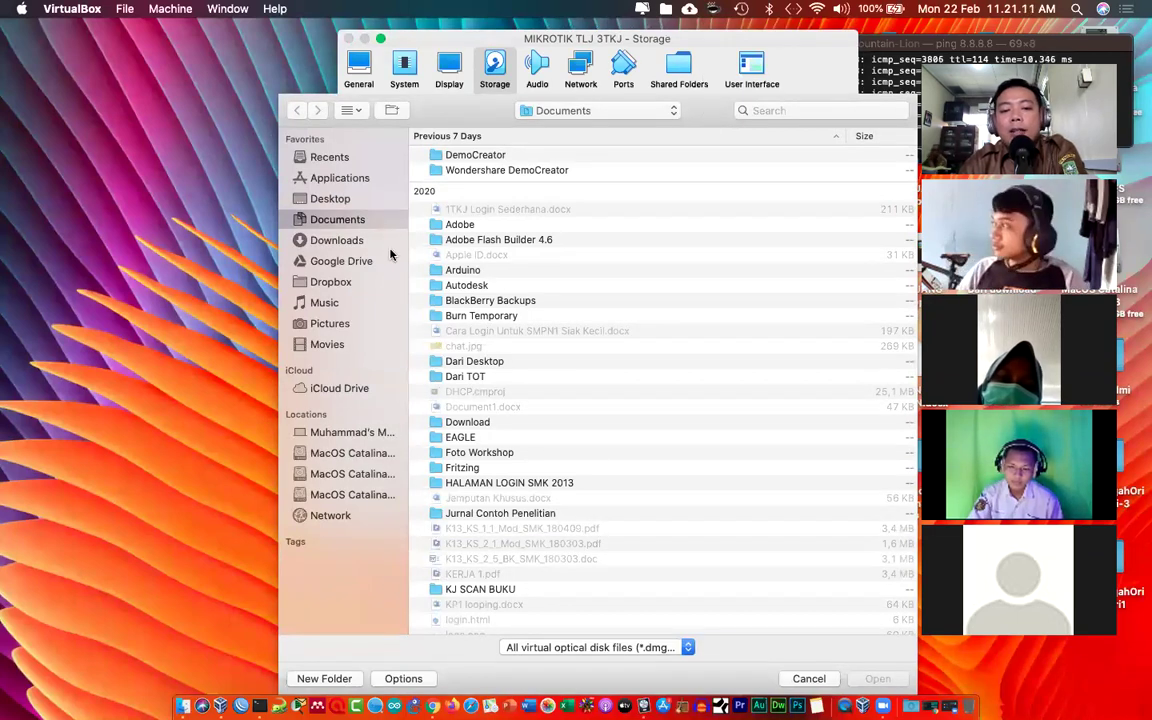
{"action": "left_click", "coordinate": [330, 198]}
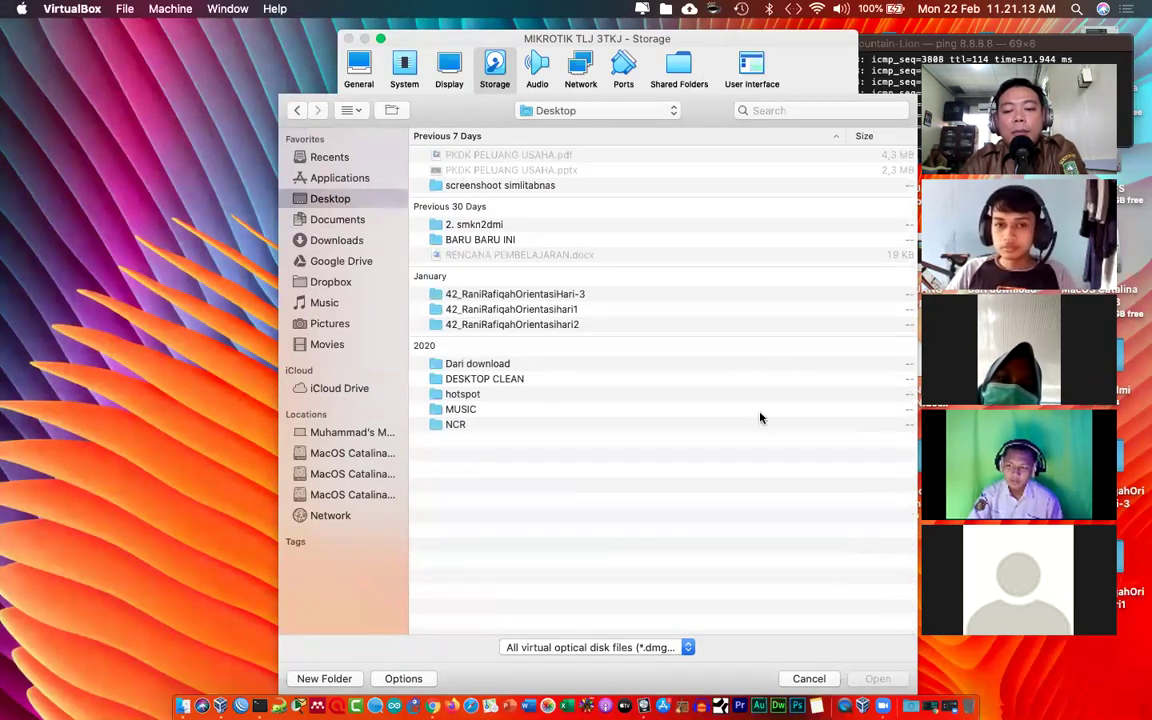
{"action": "left_click", "coordinate": [809, 680]}
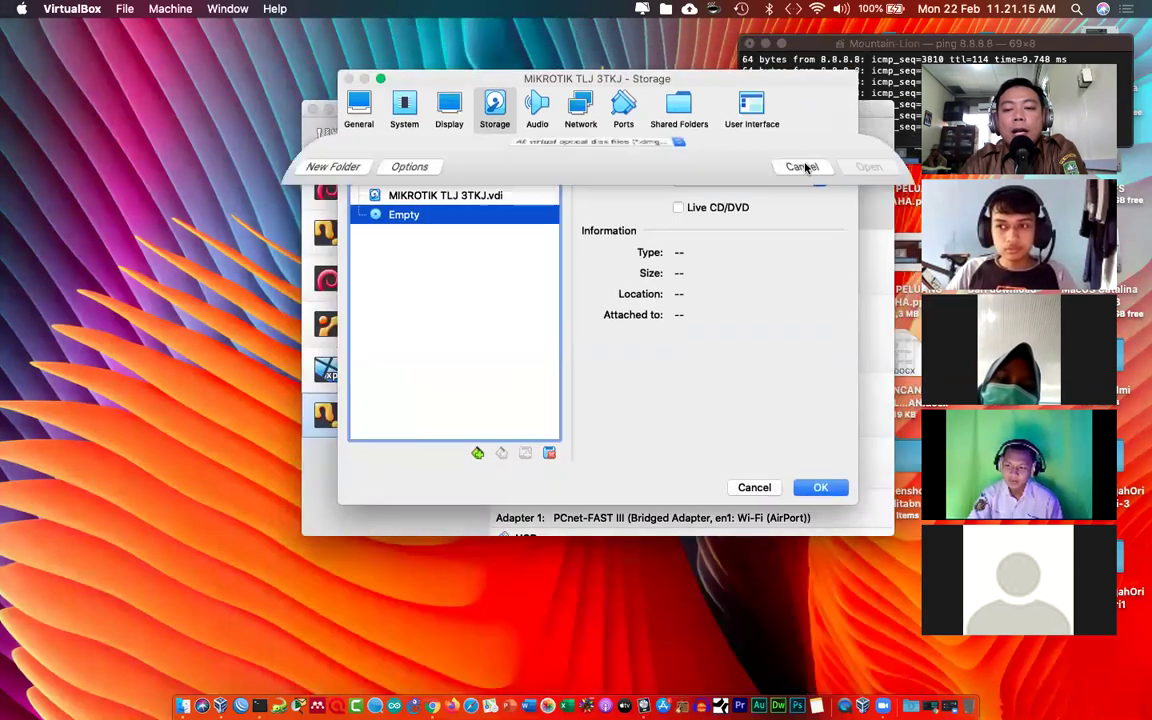
Step: Insert mikrotik-6.44.6.iso into the optical drive and save the storage settings
{"action": "left_click", "coordinate": [838, 185]}
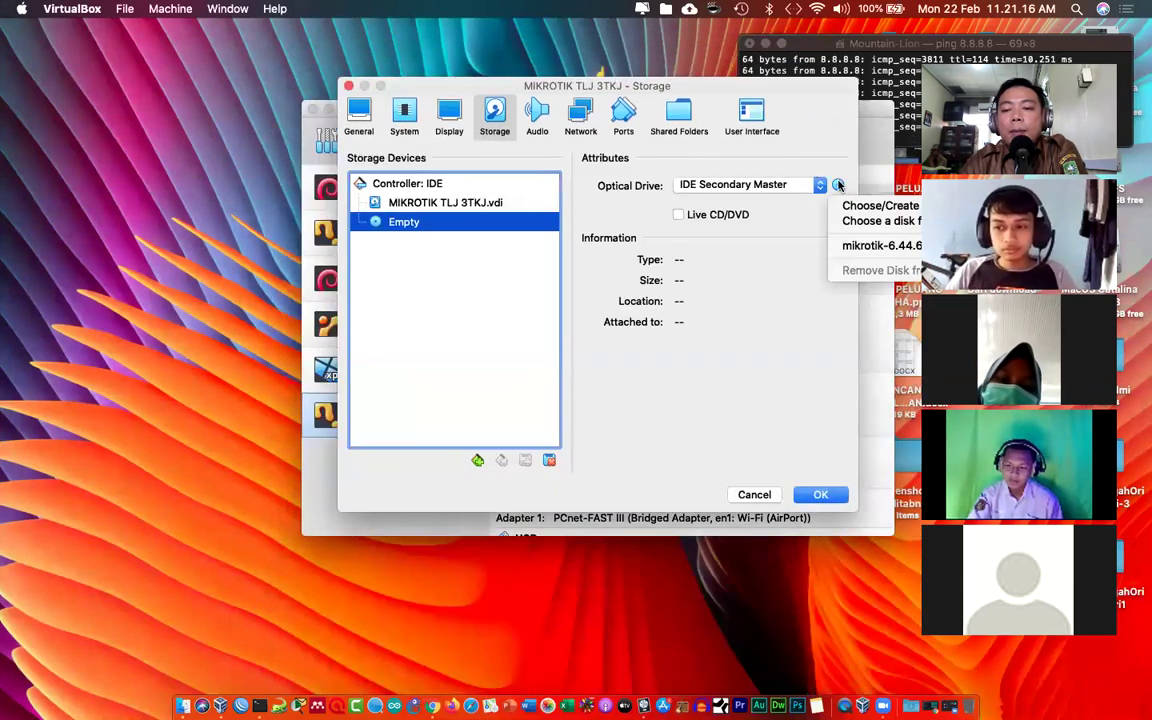
{"action": "left_click", "coordinate": [850, 246]}
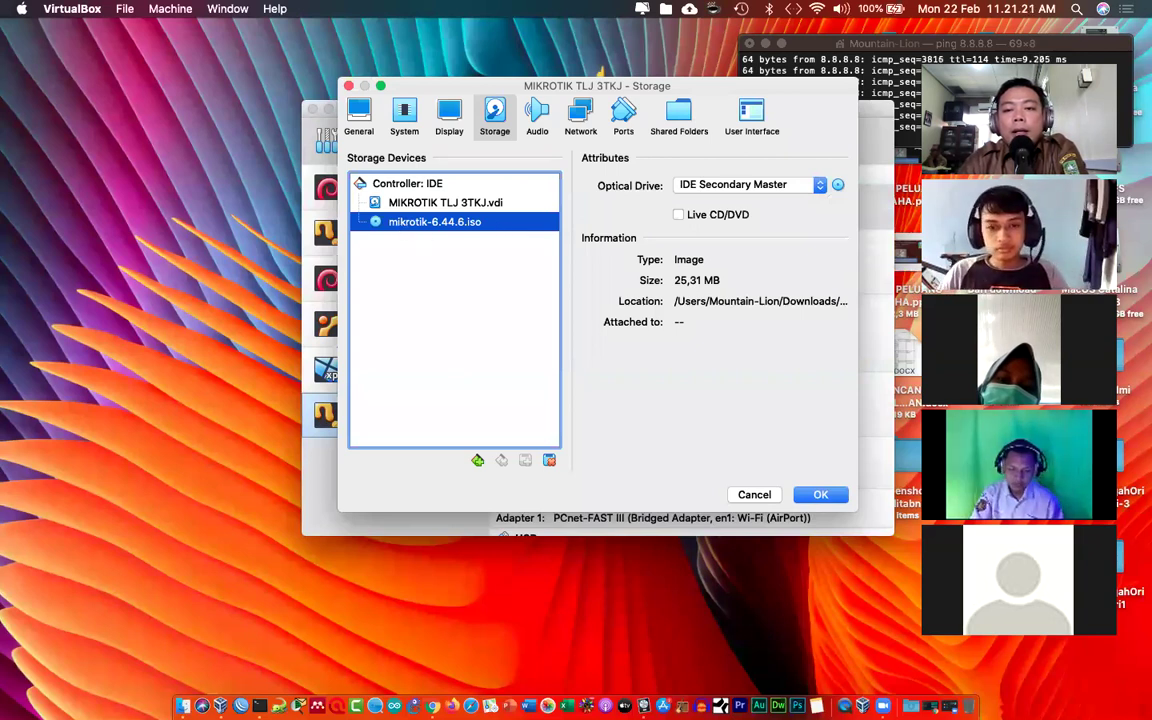
{"action": "left_click", "coordinate": [838, 185]}
{"action": "left_click", "coordinate": [865, 267]}
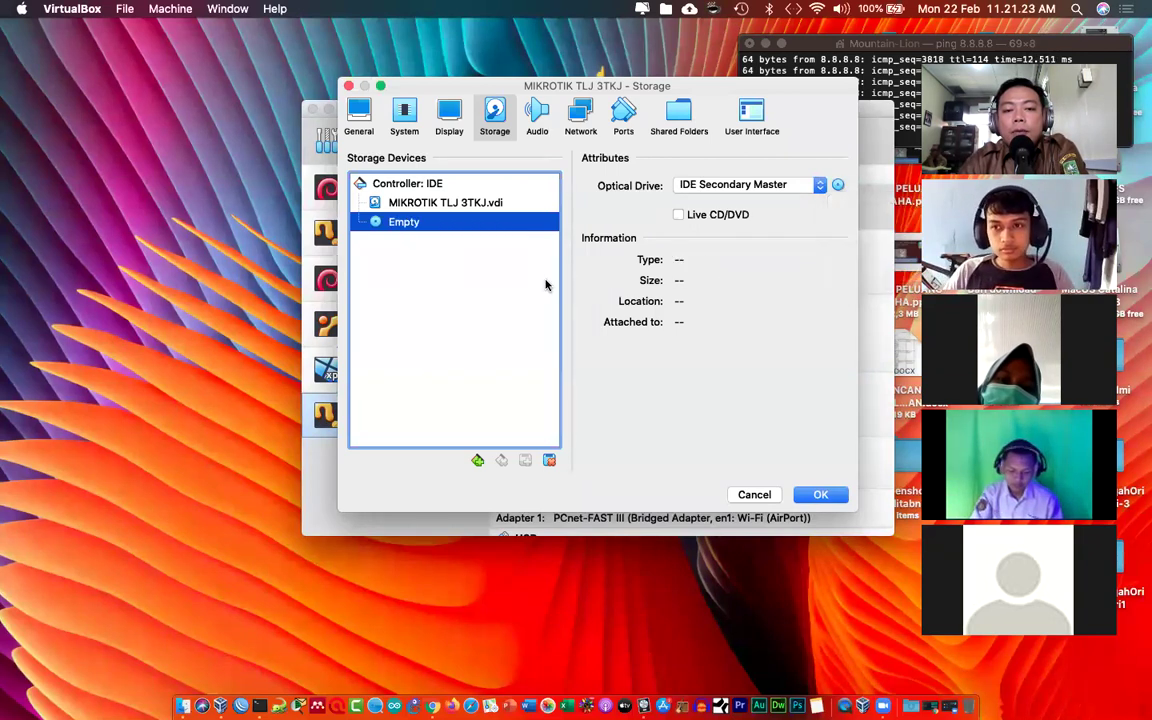
{"action": "left_click", "coordinate": [838, 185]}
{"action": "left_click", "coordinate": [874, 214]}
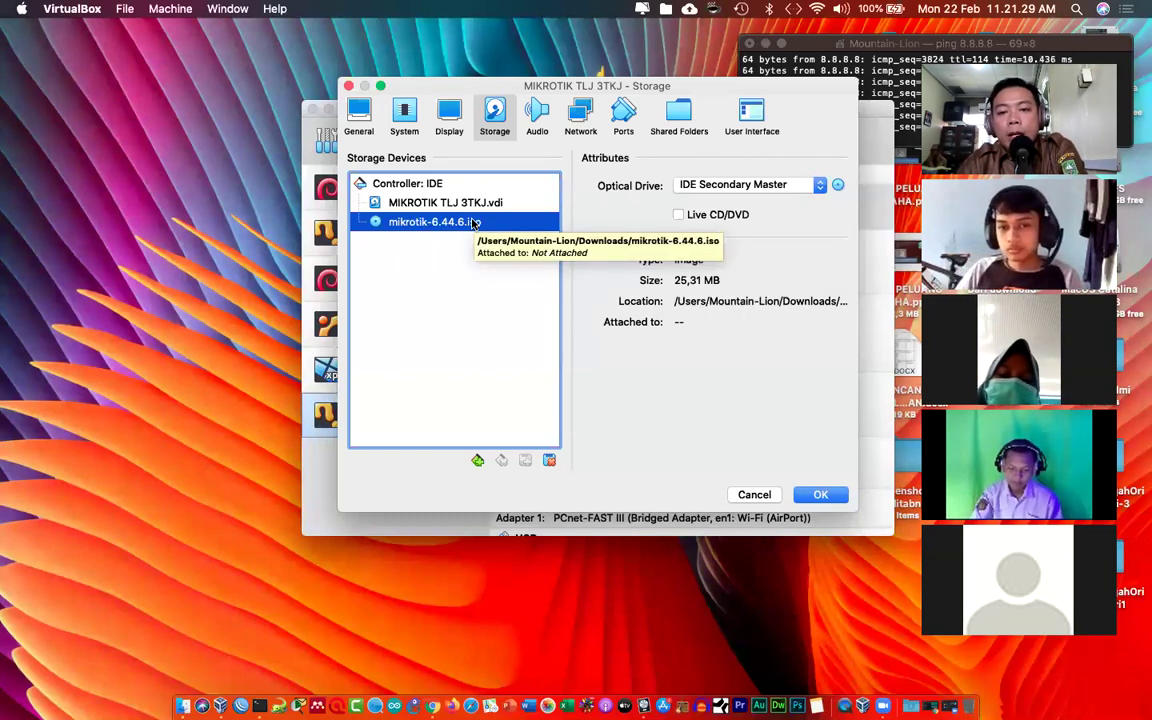
{"action": "left_click", "coordinate": [758, 492]}
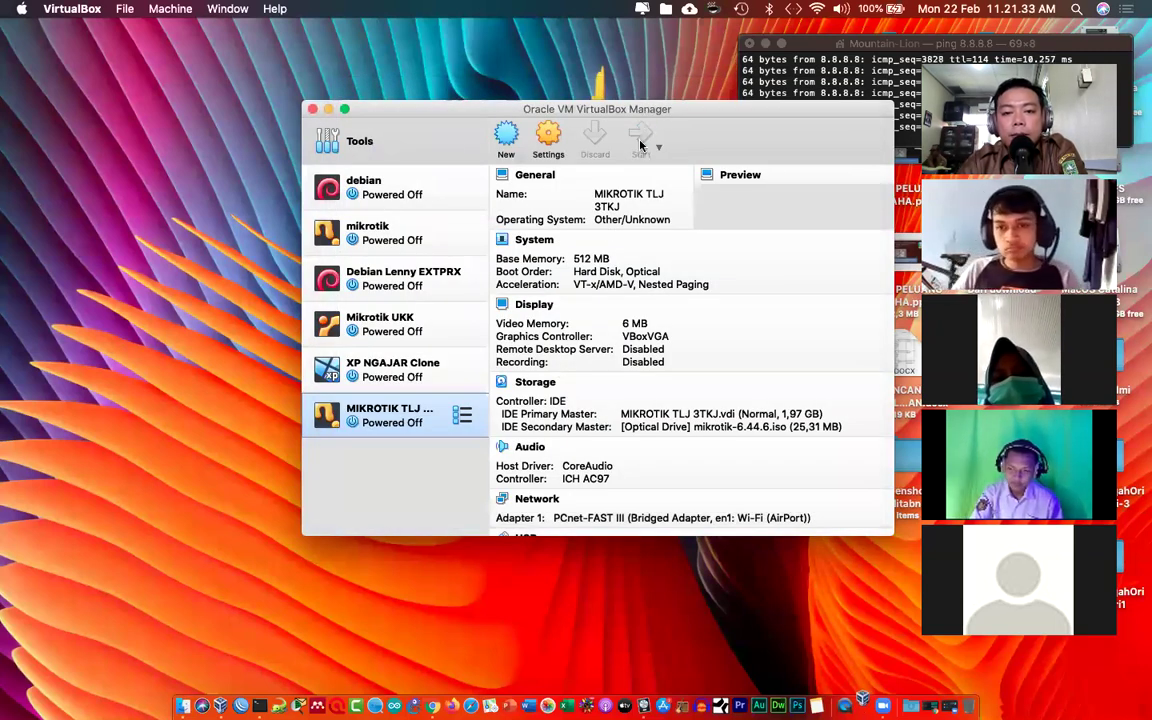
Step: Start MIKROTIK TLJ 3TKJ, booting from the mikrotik-6.44.6.iso startup disk
{"action": "left_click", "coordinate": [640, 140]}
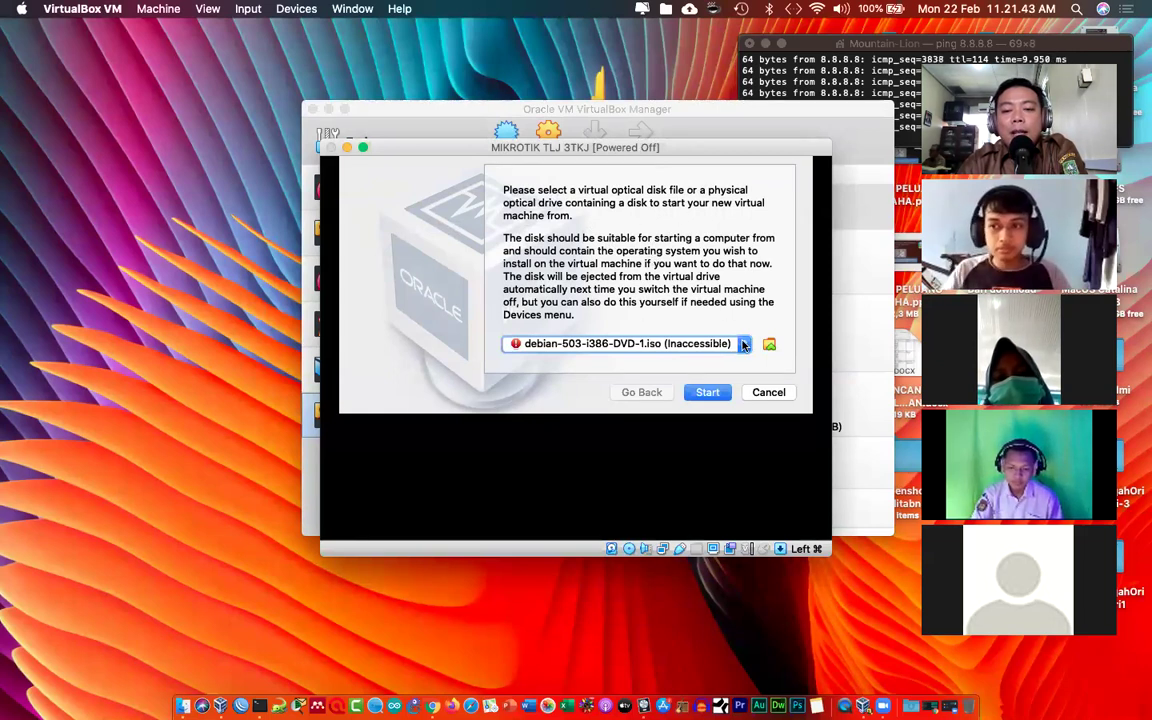
{"action": "left_click", "coordinate": [742, 344]}
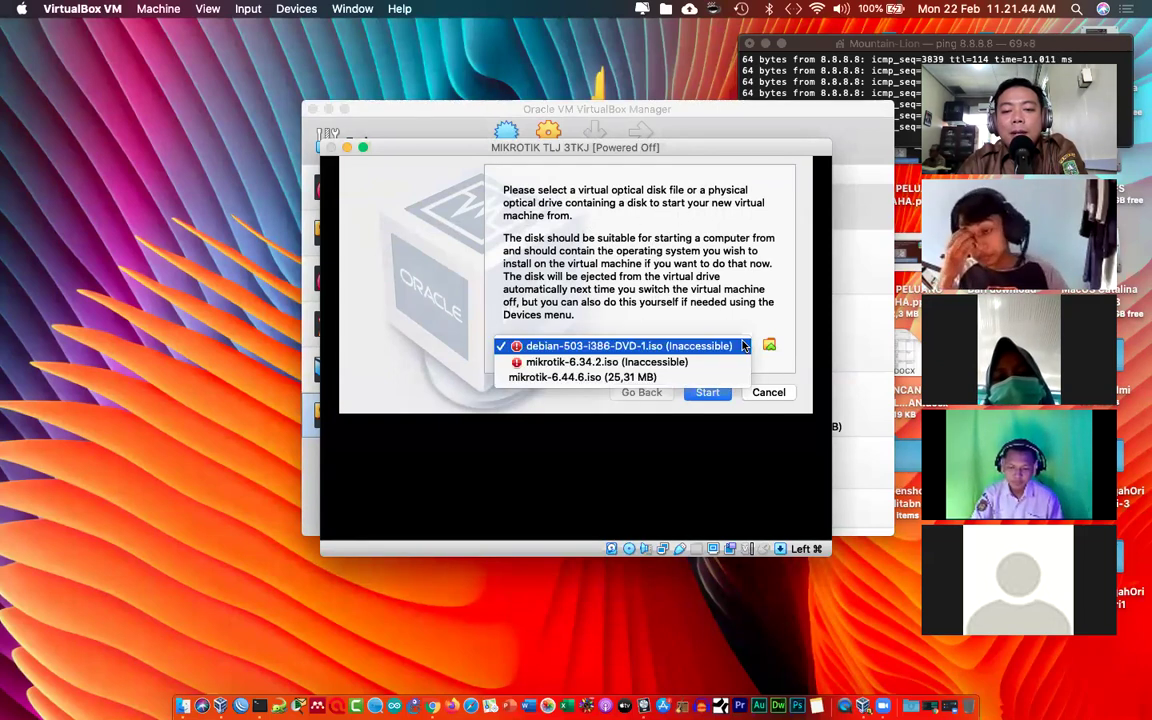
{"action": "left_click", "coordinate": [692, 379]}
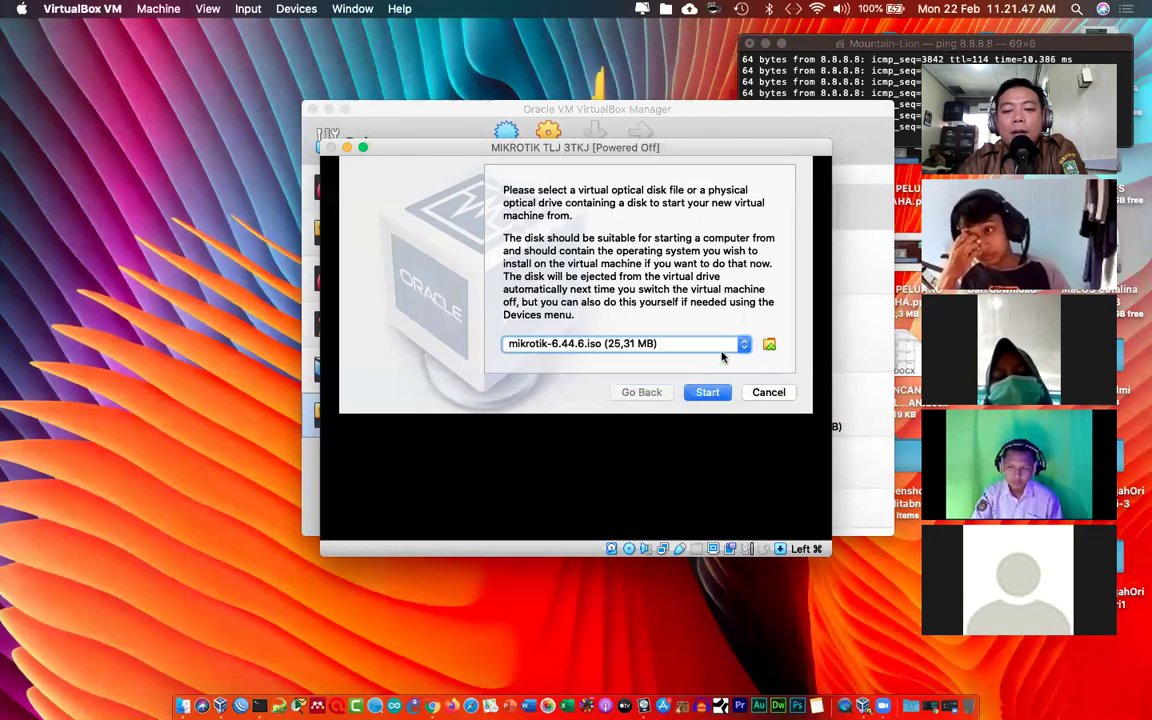
{"action": "left_click", "coordinate": [708, 392]}
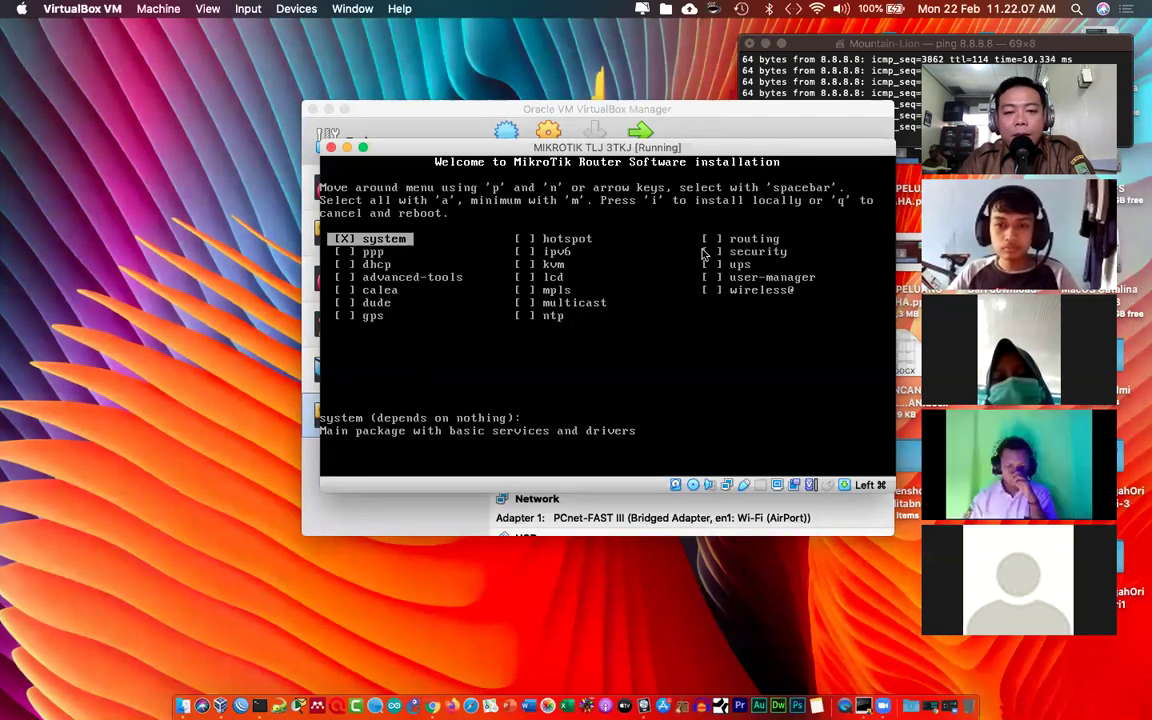
Step: Move through the RouterOS package list to the dhcp package
{"action": "key", "text": "Down"}
{"action": "key", "text": "Down"}
{"action": "key", "text": "Up"}
{"action": "key", "text": "Right"}
{"action": "key", "text": "Right"}
{"action": "key", "text": "Down"}
{"action": "key", "text": "Down"}
{"action": "key", "text": "Down"}
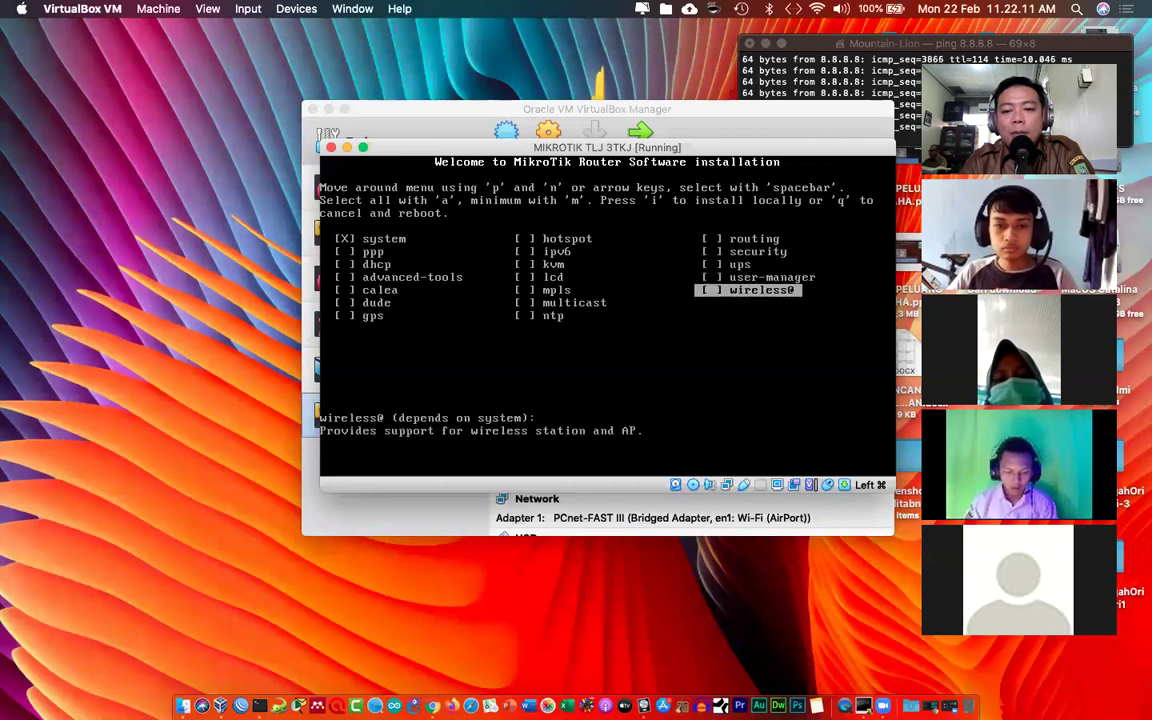
{"action": "key", "text": "Left"}
{"action": "key", "text": "Left"}
{"action": "key", "text": "Up"}
{"action": "key", "text": "Up"}
{"action": "key", "text": "Up"}
{"action": "key", "text": "Down"}
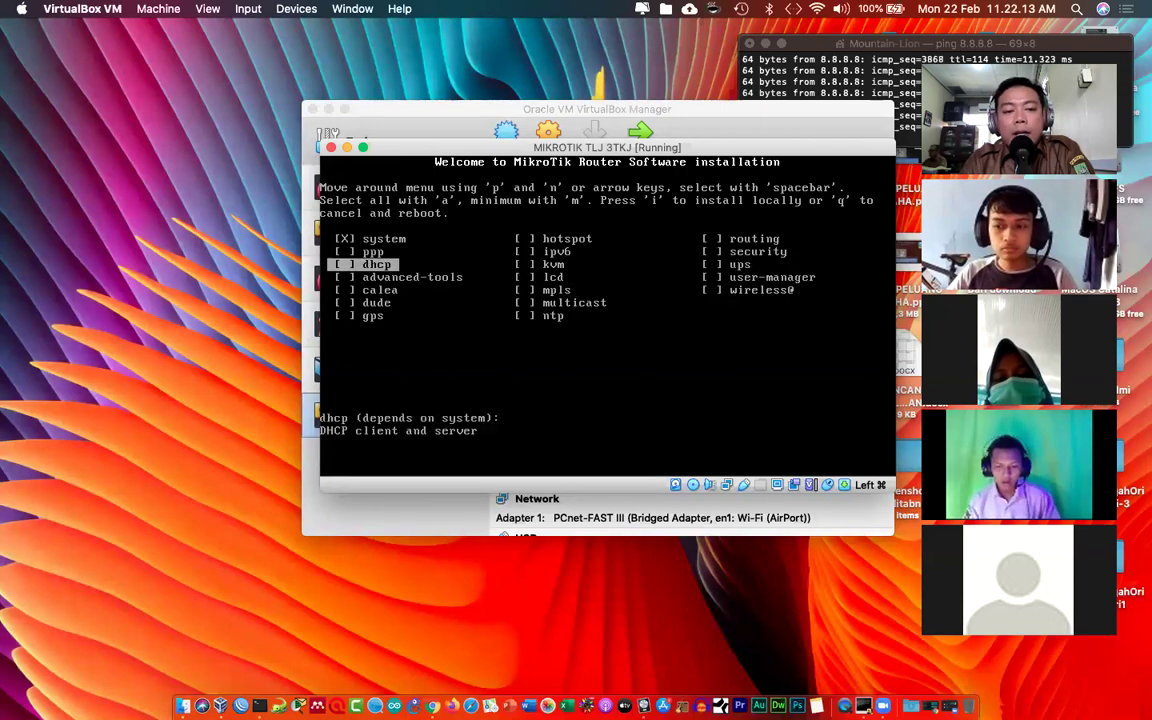
{"action": "key", "text": "Down"}
{"action": "key", "text": "Down"}
{"action": "key", "text": "Right"}
{"action": "key", "text": "Up"}
{"action": "key", "text": "Up"}
{"action": "key", "text": "Up"}
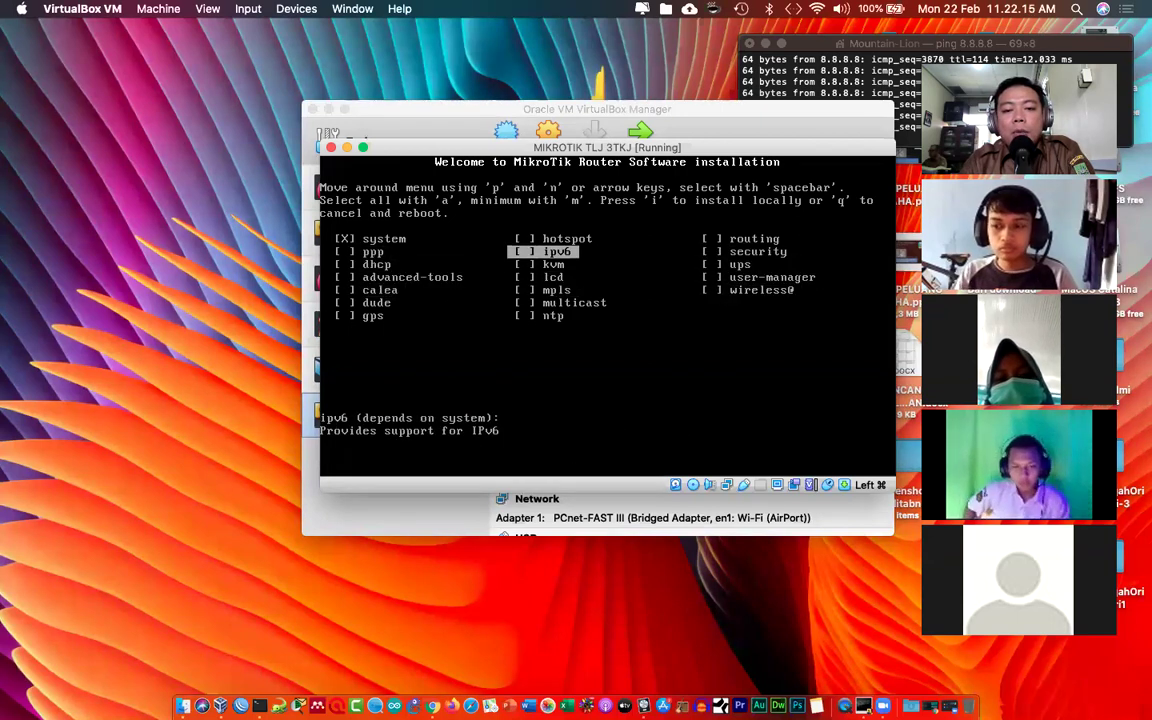
{"action": "key", "text": "Left"}
{"action": "key", "text": "Down"}
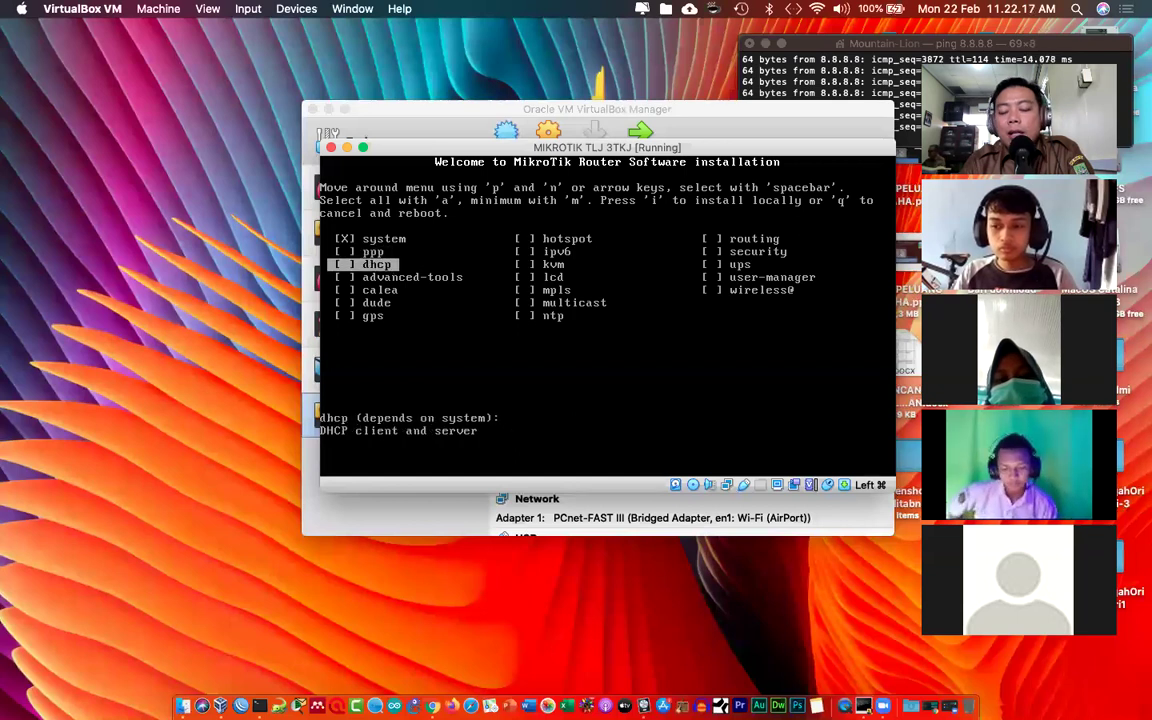
Step: Mark dhcp, advanced-tools and ppp, then mark all packages with 'a' and install with 'i'
{"action": "key", "text": "space"}
{"action": "key", "text": "Down"}
{"action": "key", "text": "space"}
{"action": "key", "text": "Up"}
{"action": "key", "text": "Up"}
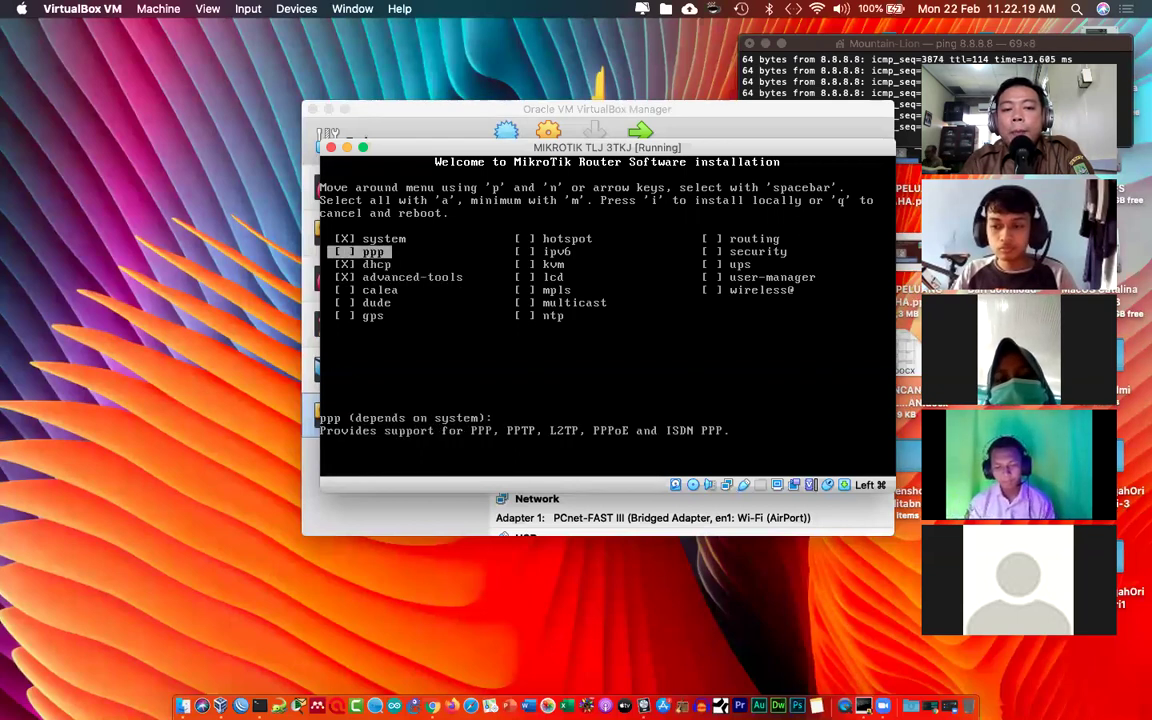
{"action": "key", "text": "space"}
{"action": "key", "text": "Down"}
{"action": "key", "text": "Down"}
{"action": "key", "text": "Down"}
{"action": "key", "text": "Right"}
{"action": "key", "text": "Right"}
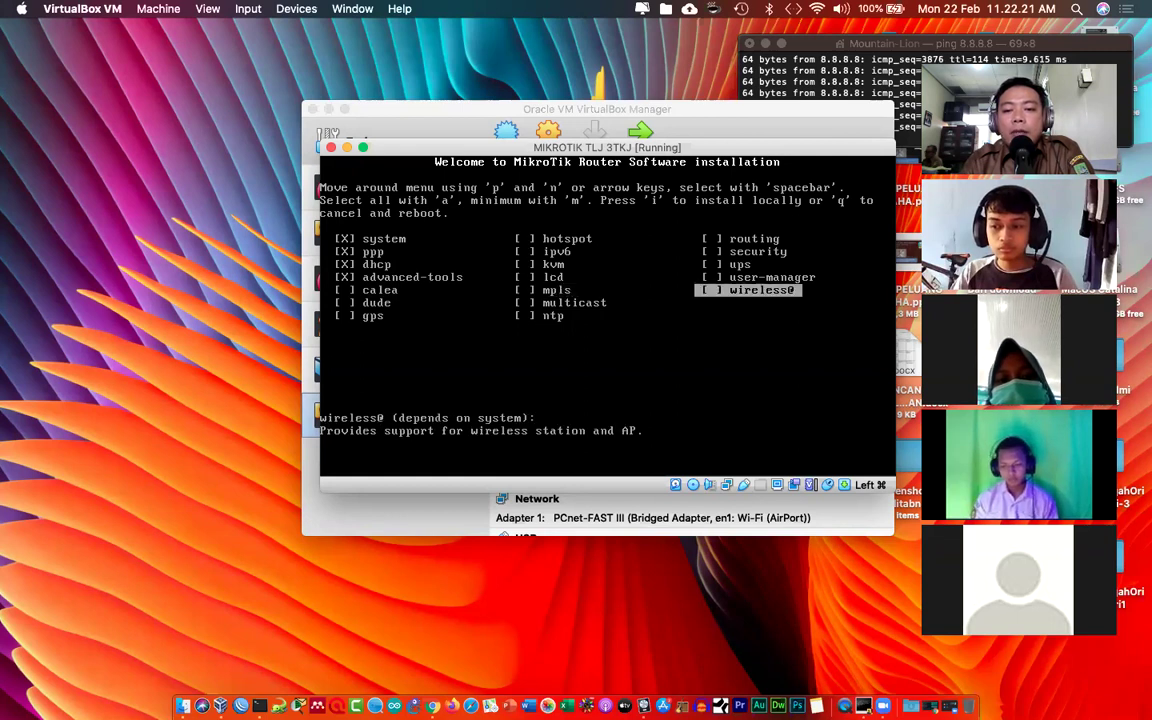
{"action": "key", "text": "Up"}
{"action": "key", "text": "Up"}
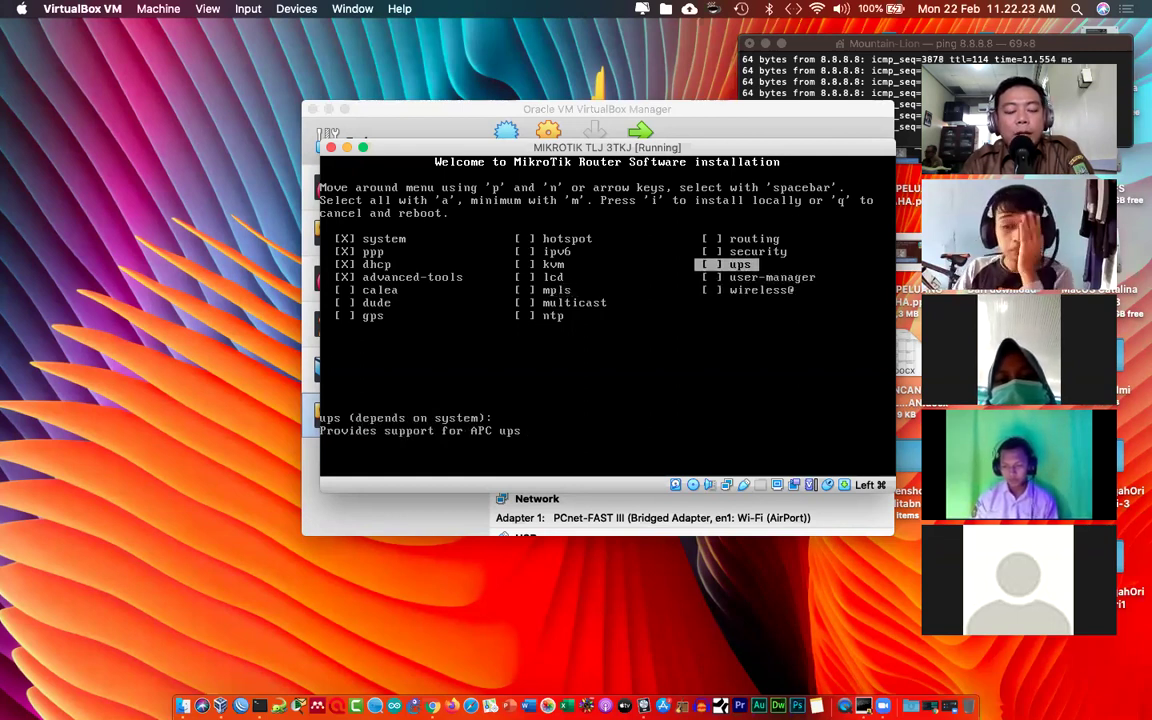
{"action": "key", "text": "a"}
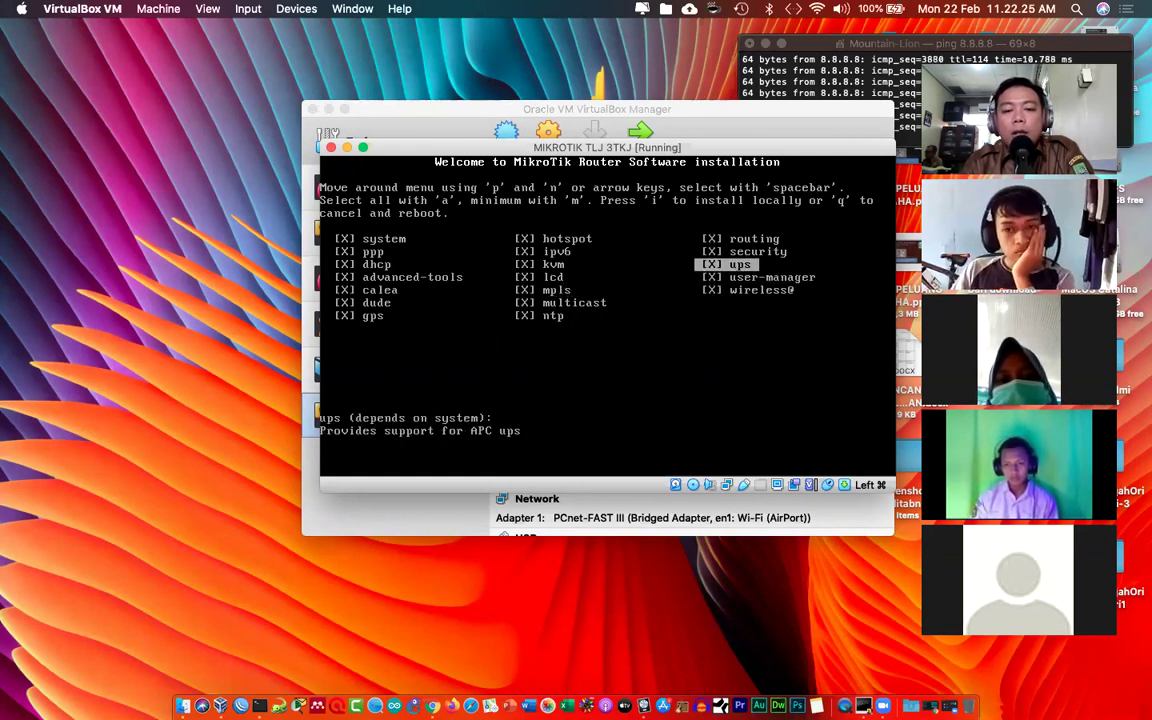
{"action": "key", "text": "i"}
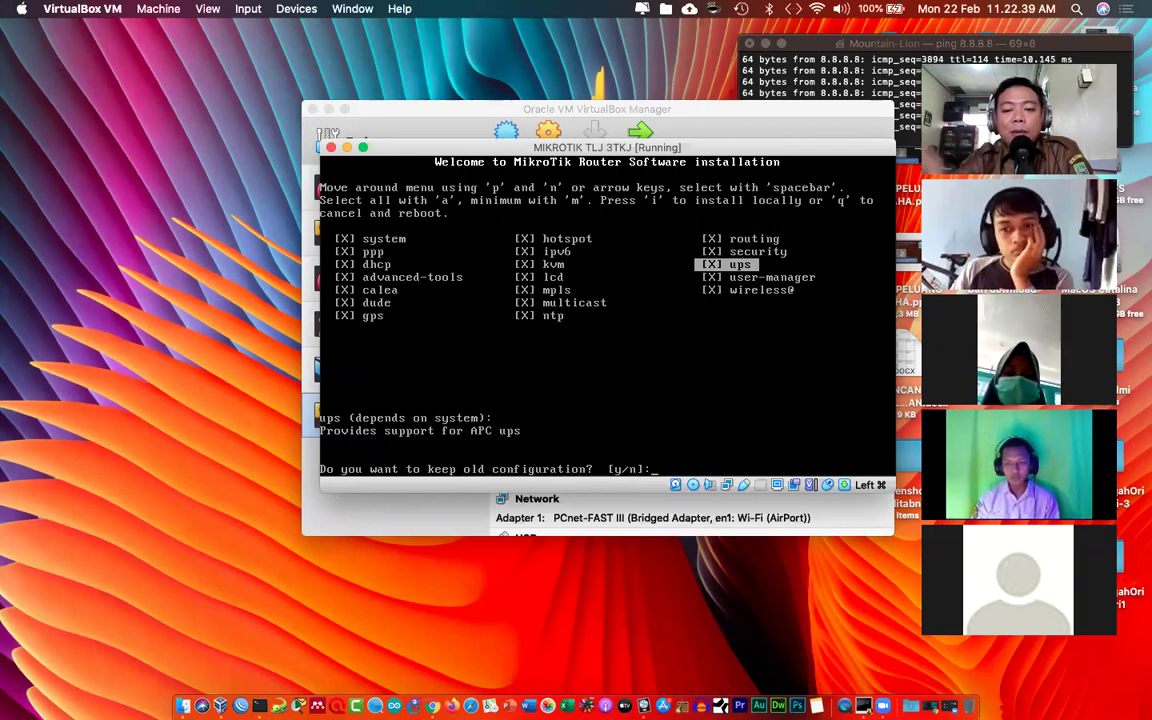
Step: Answer 'n' to keeping the old configuration, 'y' to erase and continue, then reboot
{"action": "type", "text": "n"}
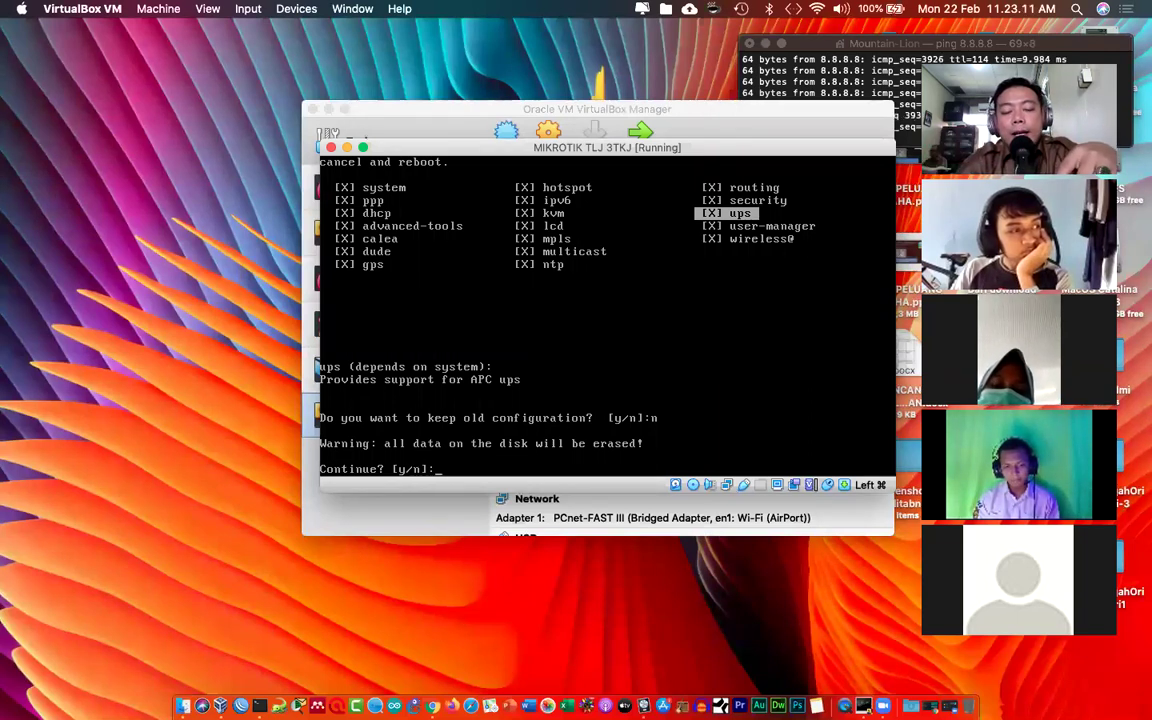
{"action": "type", "text": "y"}
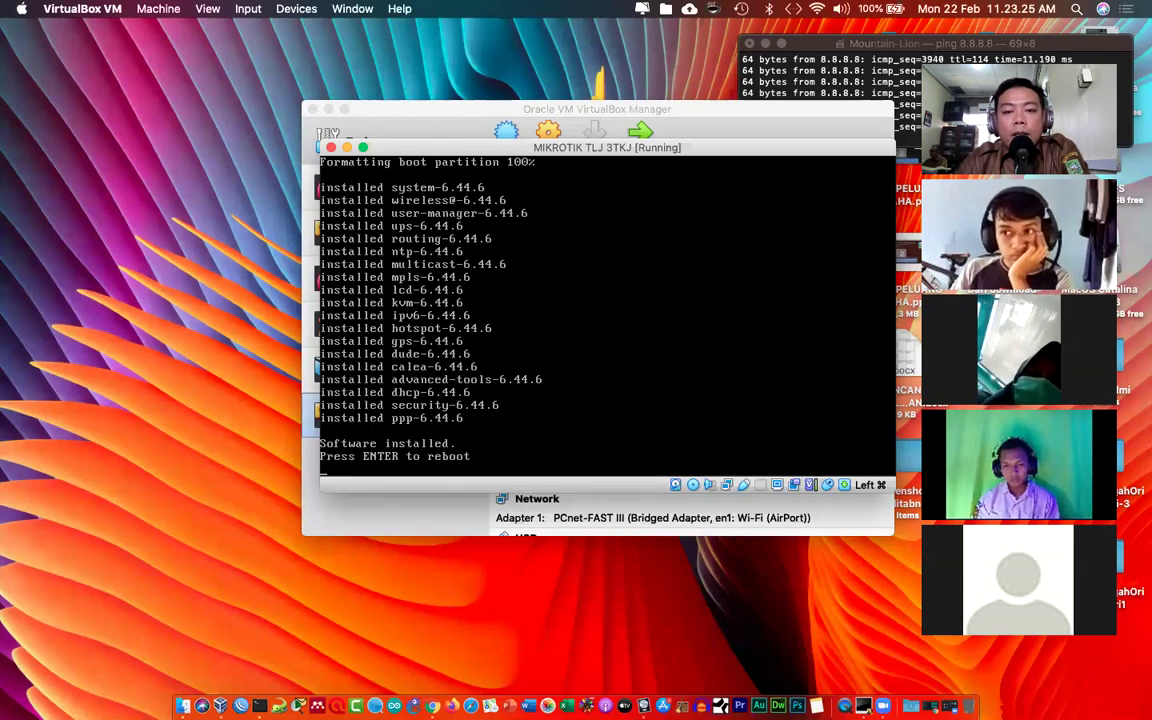
{"action": "key", "text": "Return"}
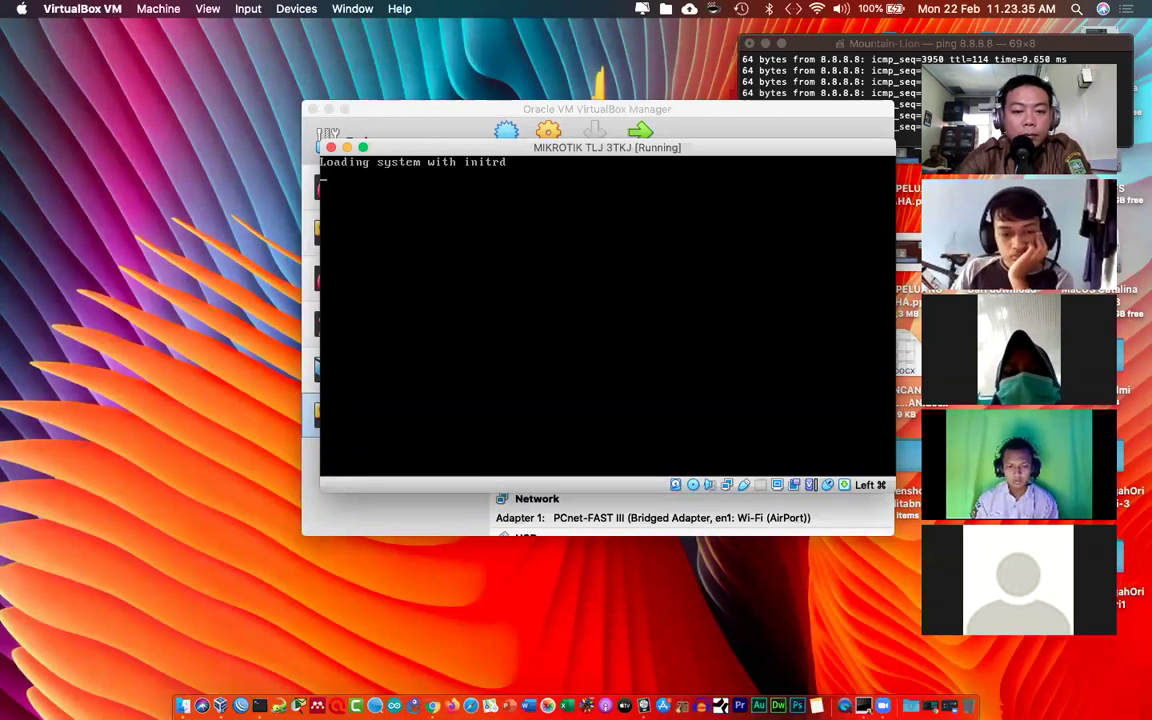
Step: Log in as admin with an empty password and decline viewing the software license
{"action": "left_click_drag", "start_coordinate": [576, 152], "coordinate": [583, 103]}
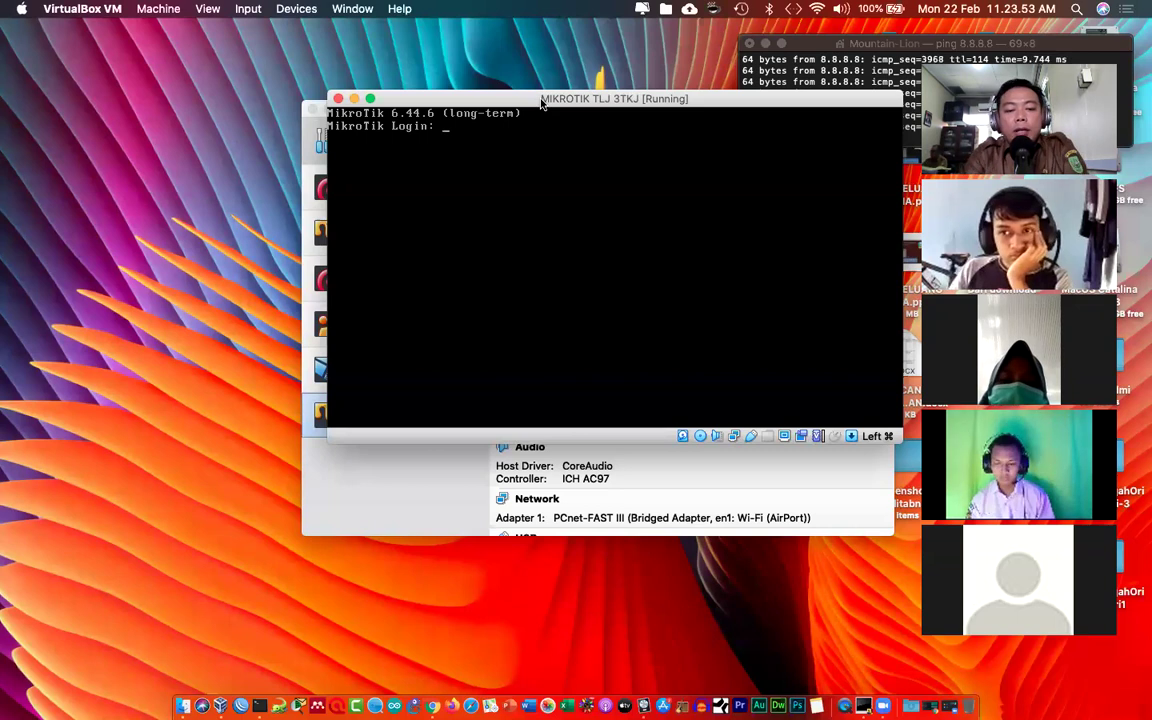
{"action": "type", "text": "admin"}
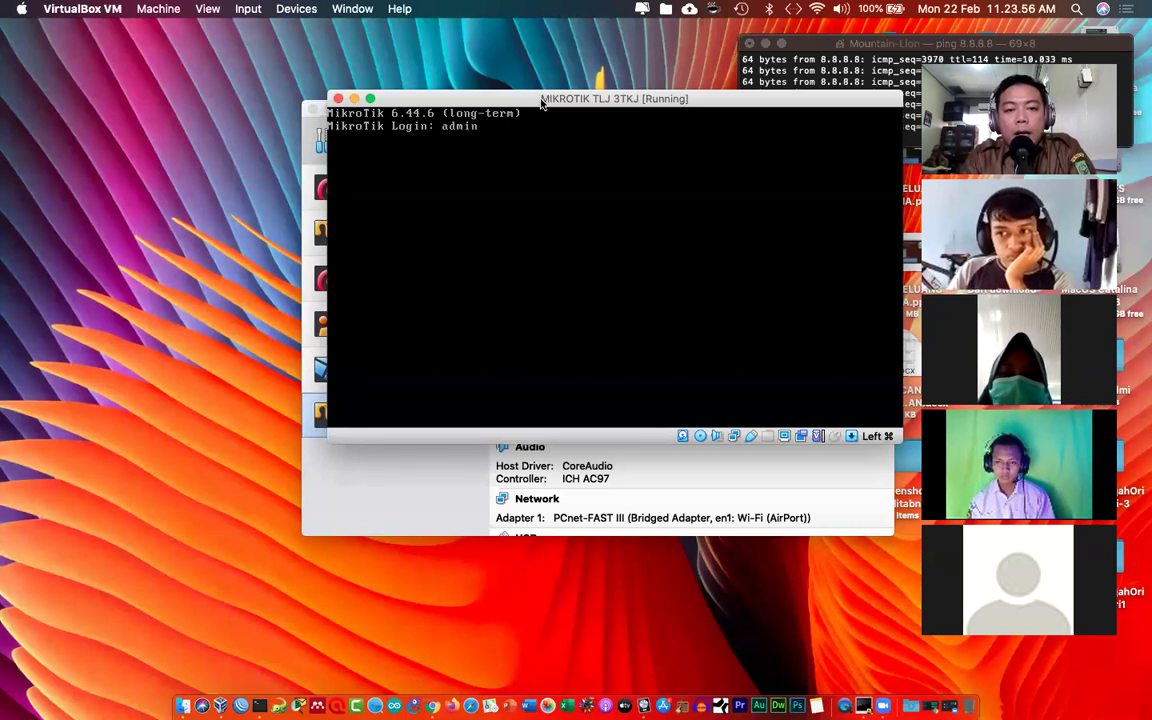
{"action": "key", "text": "Return"}
{"action": "key", "text": "Return"}
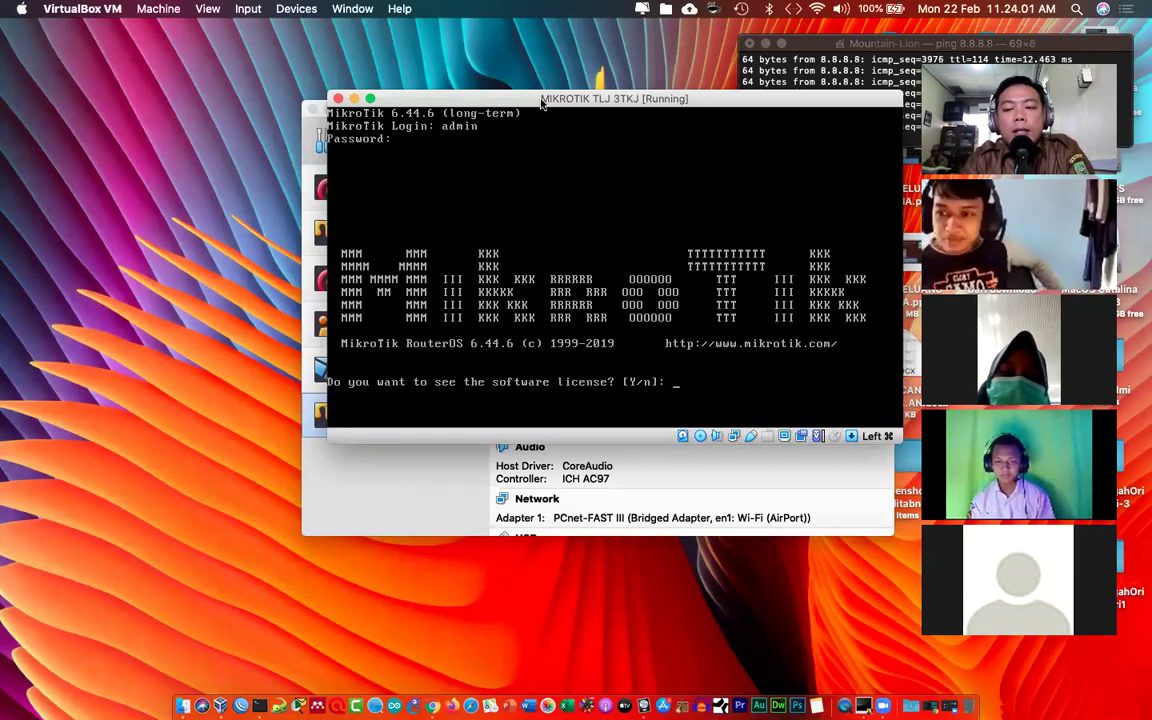
{"action": "type", "text": "n"}
{"action": "key", "text": "Return"}
{"action": "key", "text": "Return"}
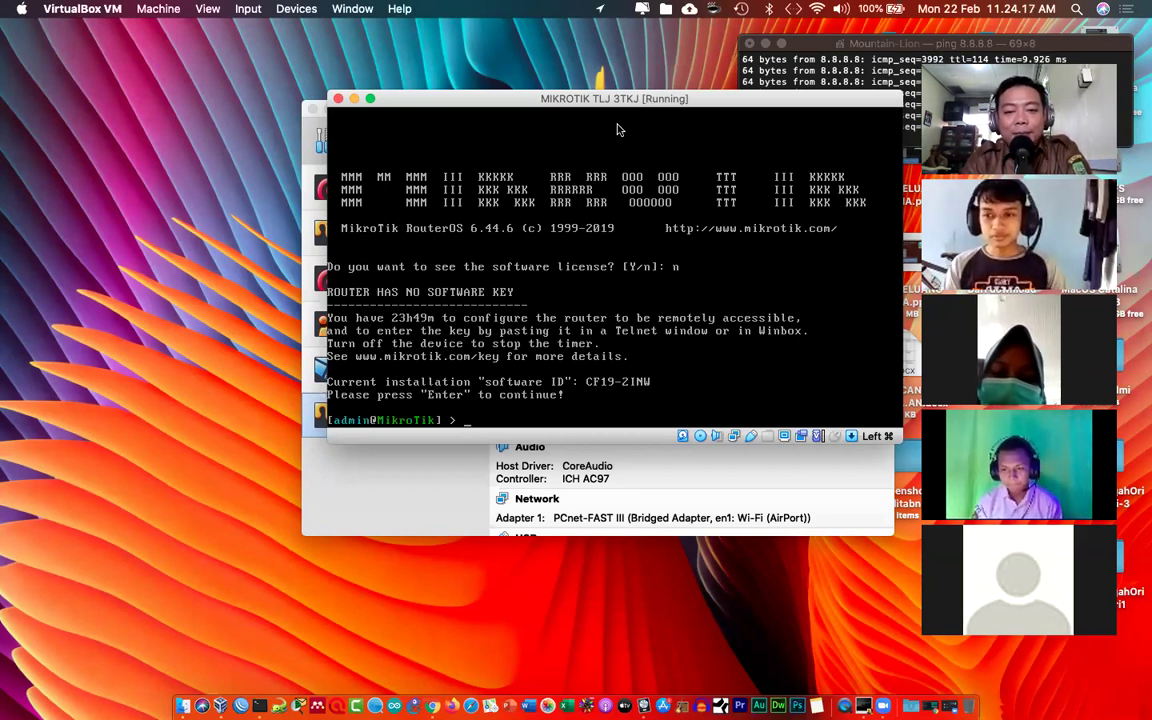
Step: Run 'interface print' in RouterOS to list the router's interfaces, showing ether1 running at MTU 1500
{"action": "type", "text": "face print"}
{"action": "key", "text": "Return"}
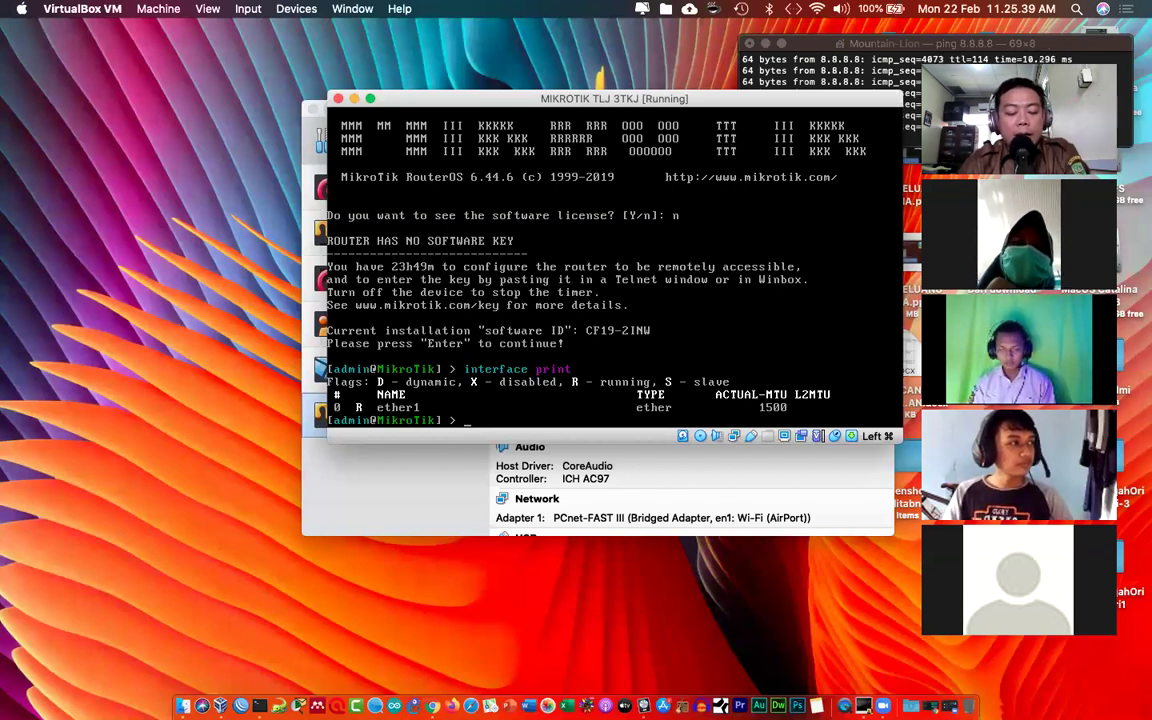
Step: Minimize the VirtualBox Manager, leaving the MikroTik VM console window in view
{"action": "left_click", "coordinate": [368, 476]}
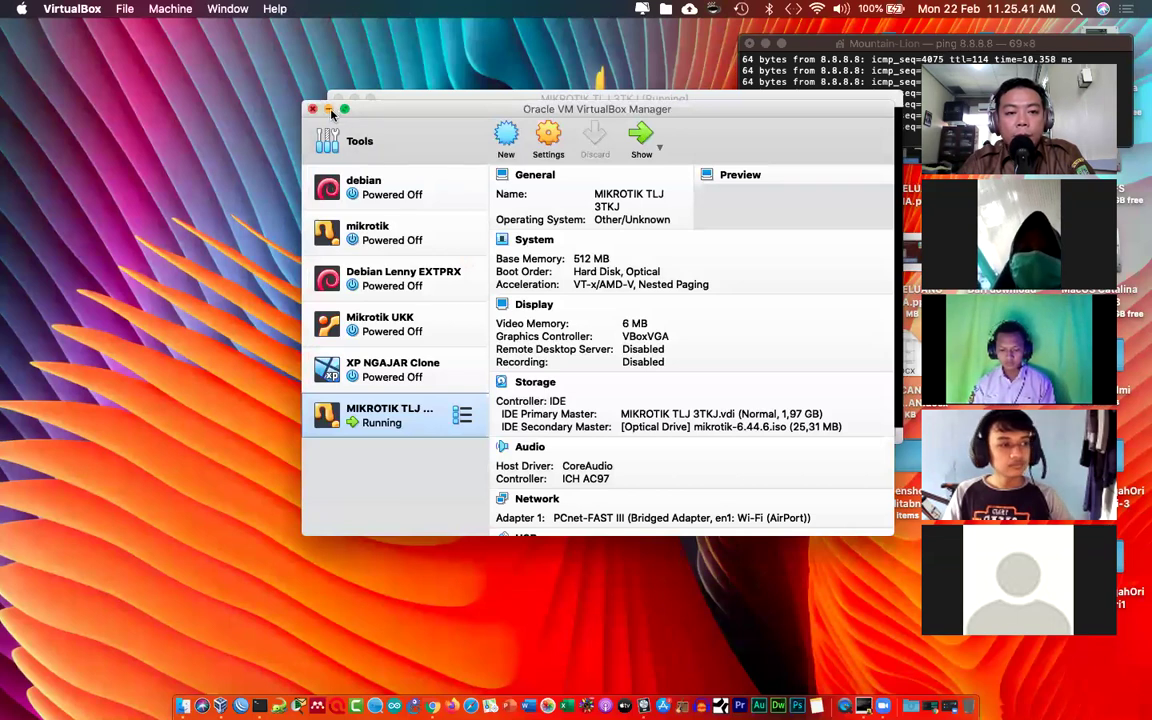
{"action": "left_click", "coordinate": [330, 110]}
{"action": "left_click_drag", "start_coordinate": [407, 112], "coordinate": [400, 109]}
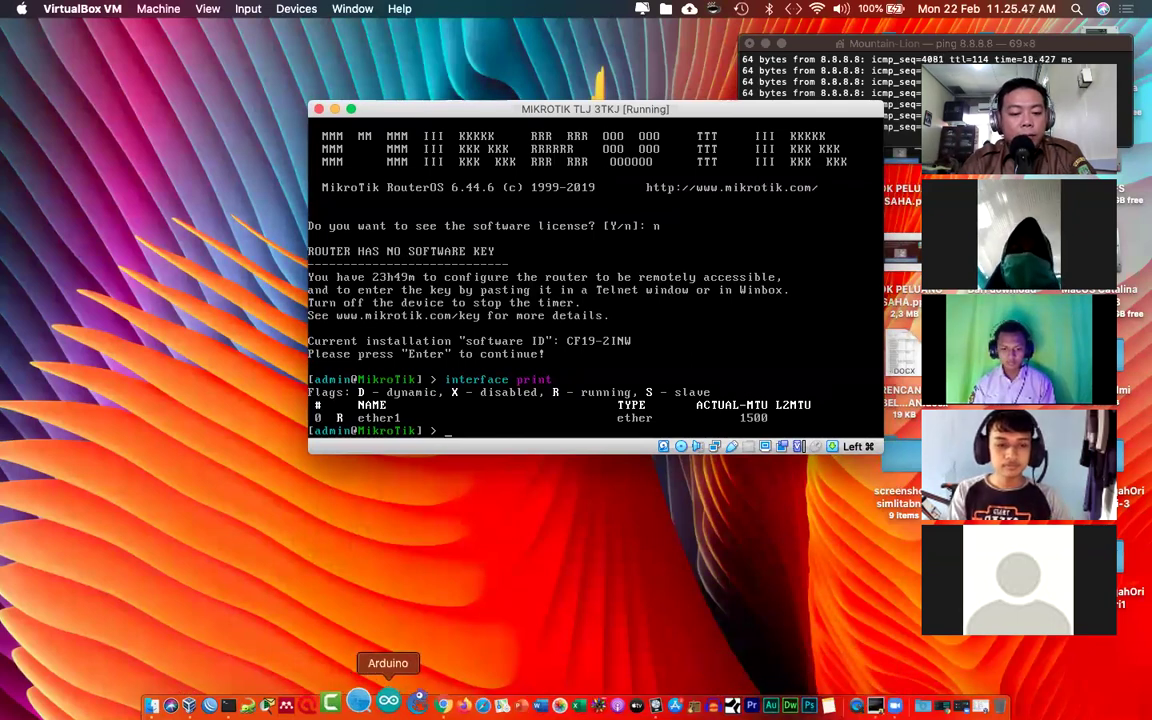
Step: Launch Microsoft Word through Spotlight search and create a new blank document
{"action": "left_click", "coordinate": [1078, 9]}
{"action": "type", "text": "word"}
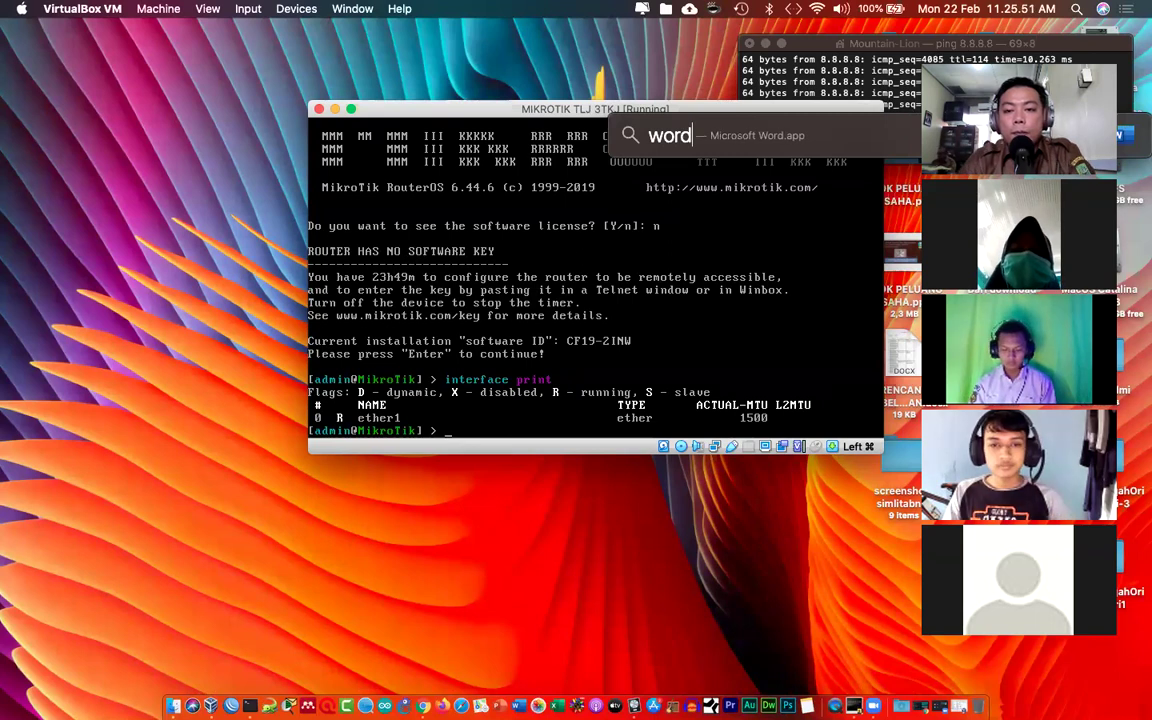
{"action": "key", "text": "Return"}
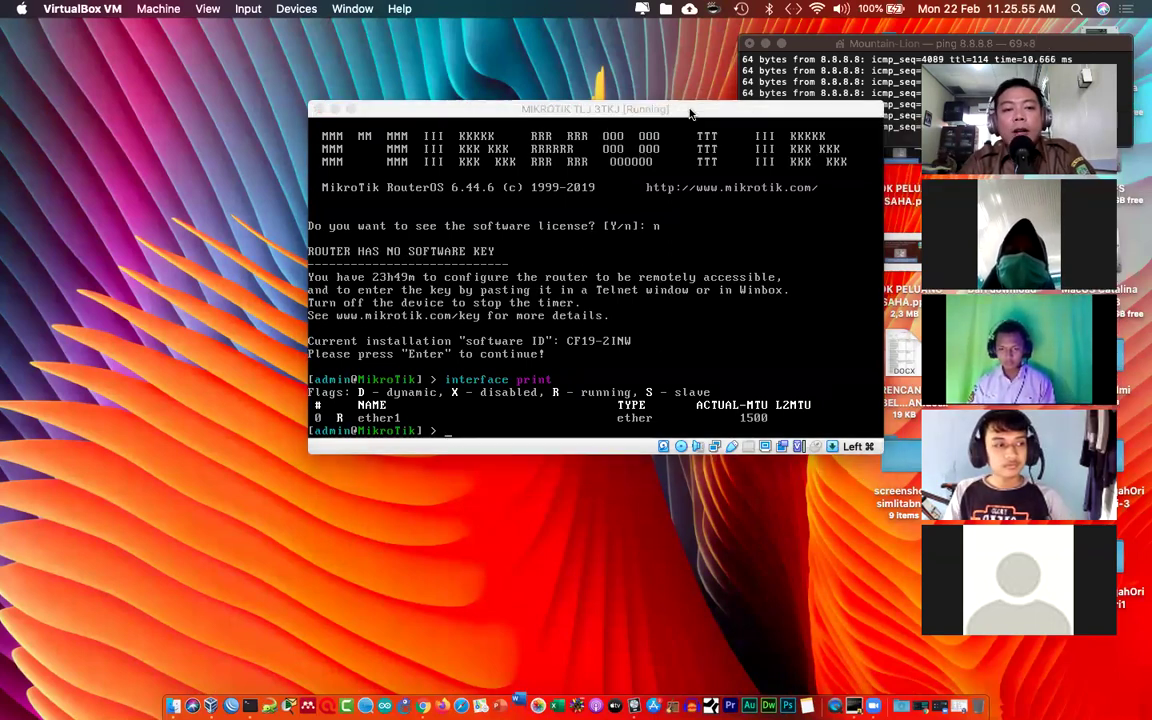
{"action": "left_click_drag", "start_coordinate": [690, 113], "coordinate": [716, 57]}
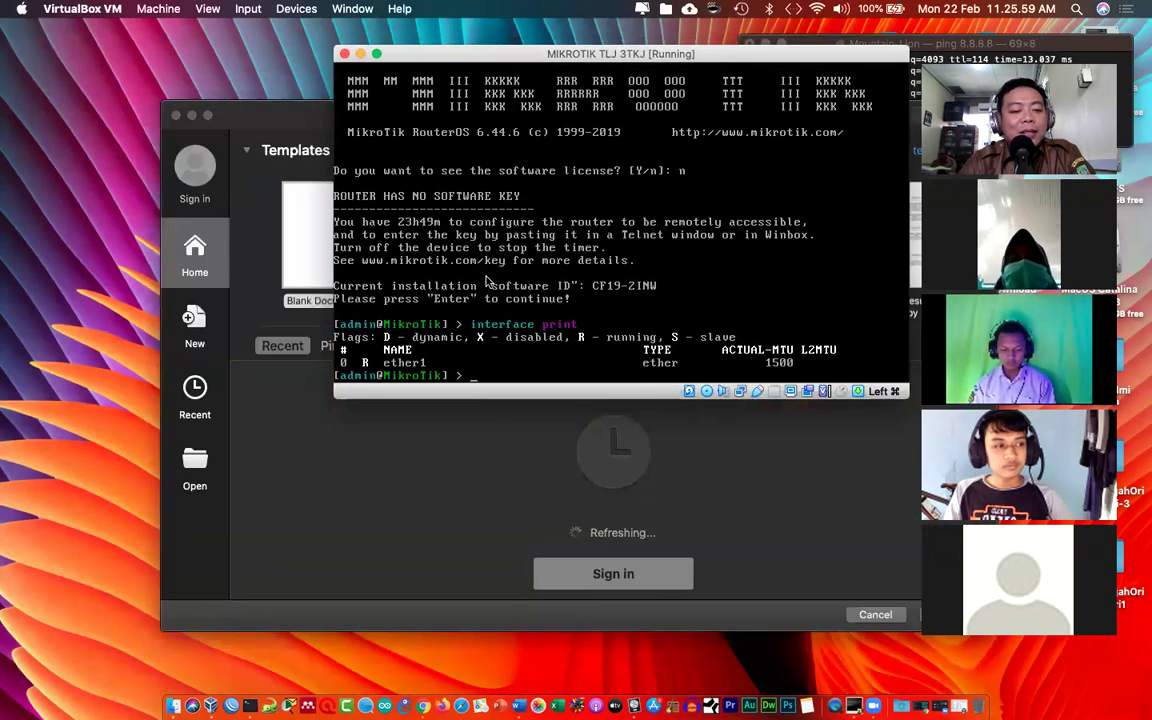
{"action": "double_click", "coordinate": [305, 222]}
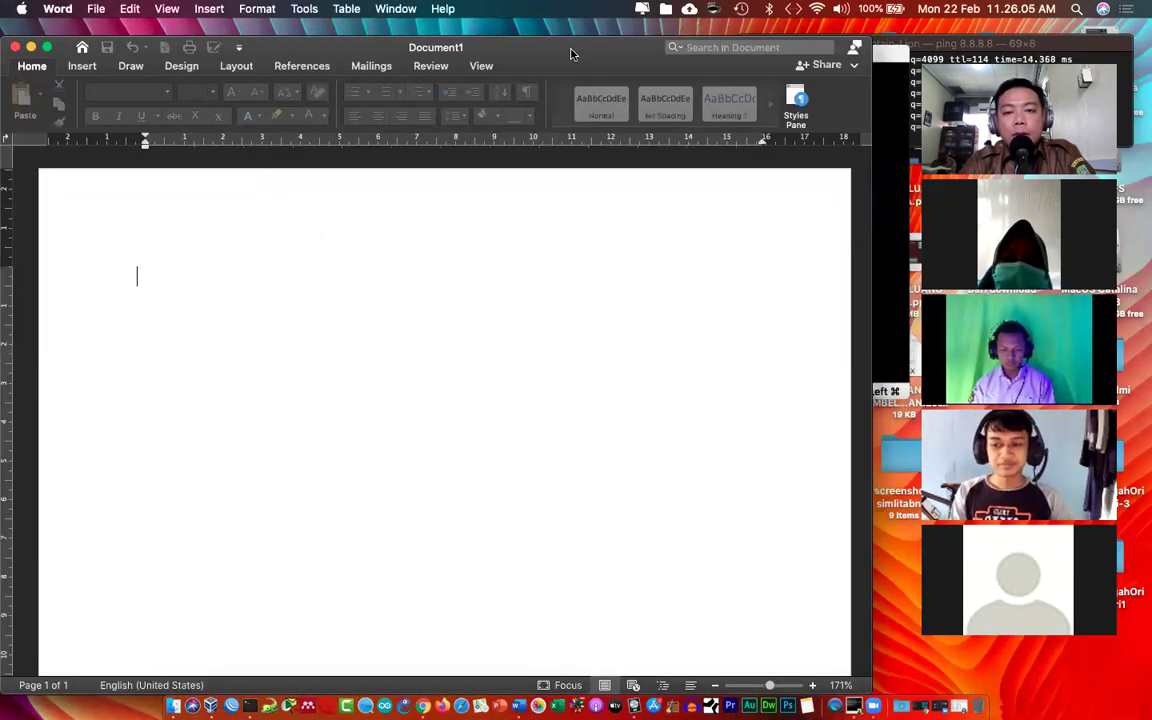
Step: Title the document 'bridge interface' and add the line JEMBATAN below it
{"action": "left_click_drag", "start_coordinate": [515, 48], "coordinate": [841, 48]}
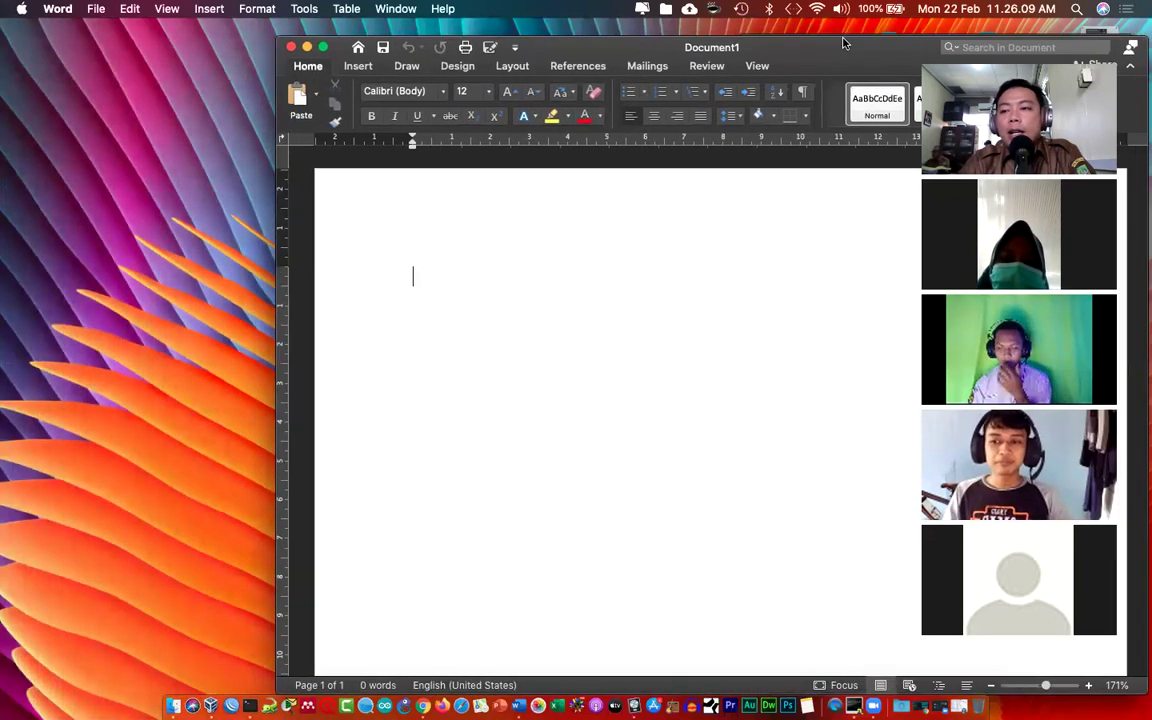
{"action": "left_click", "coordinate": [512, 309]}
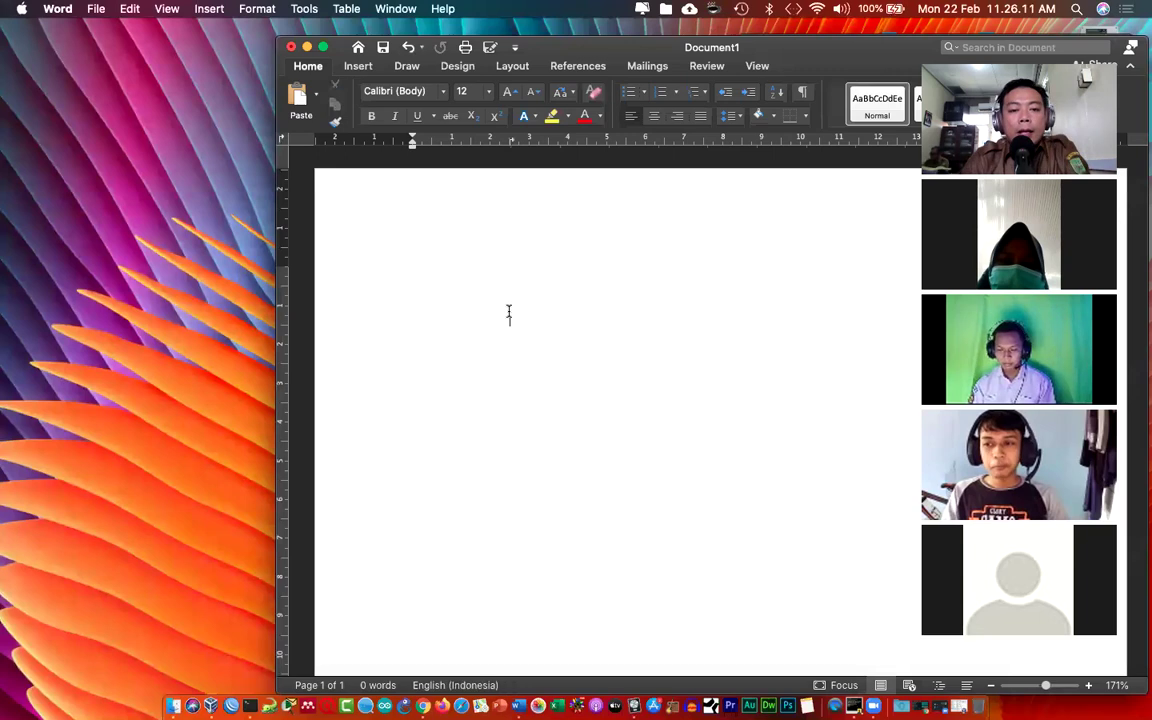
{"action": "type", "text": "bridg"}
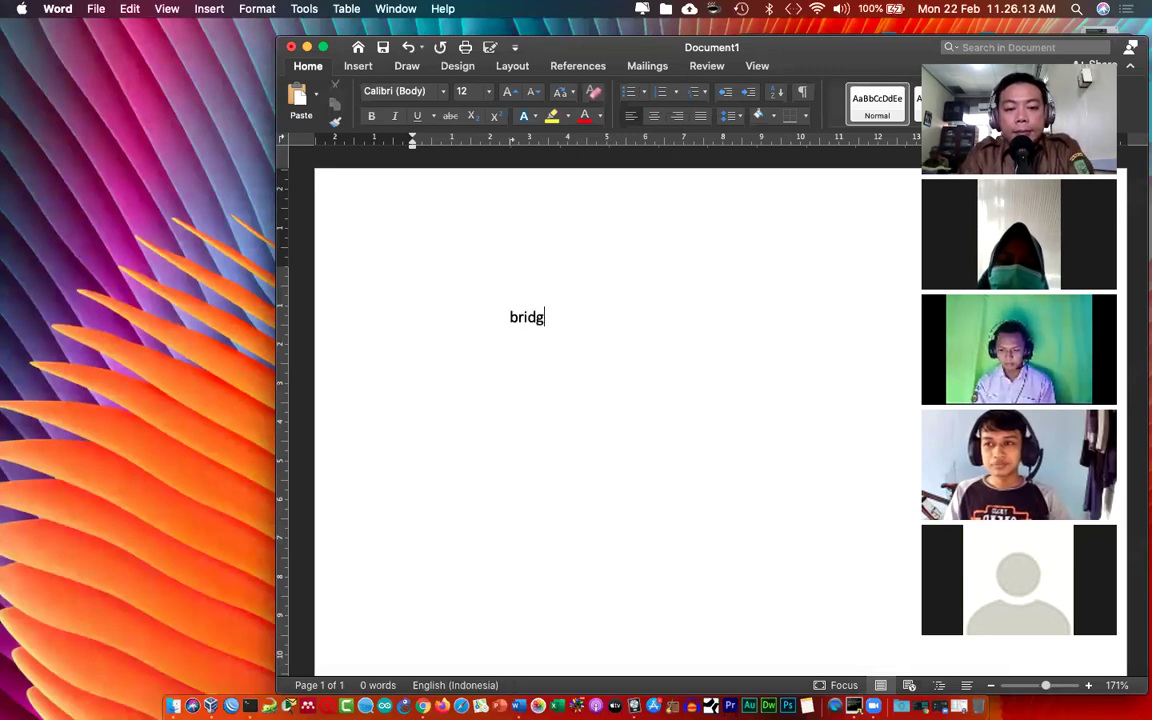
{"action": "type", "text": "e interfaces"}
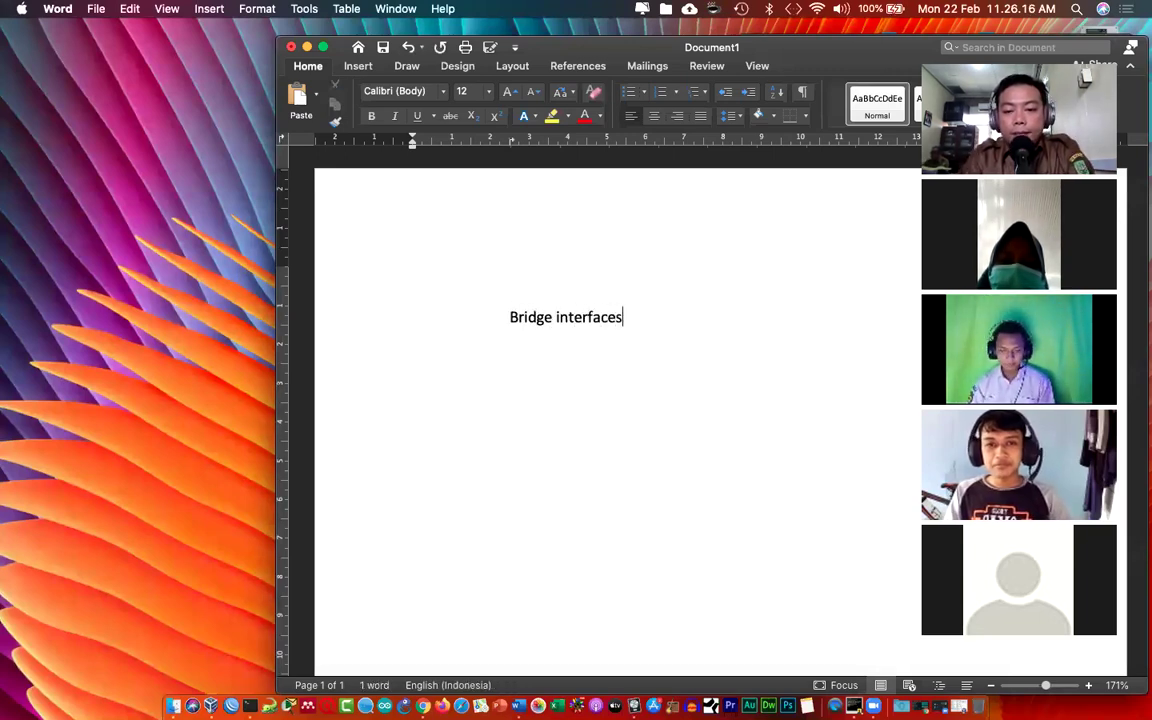
{"action": "key", "text": "BackSpace"}
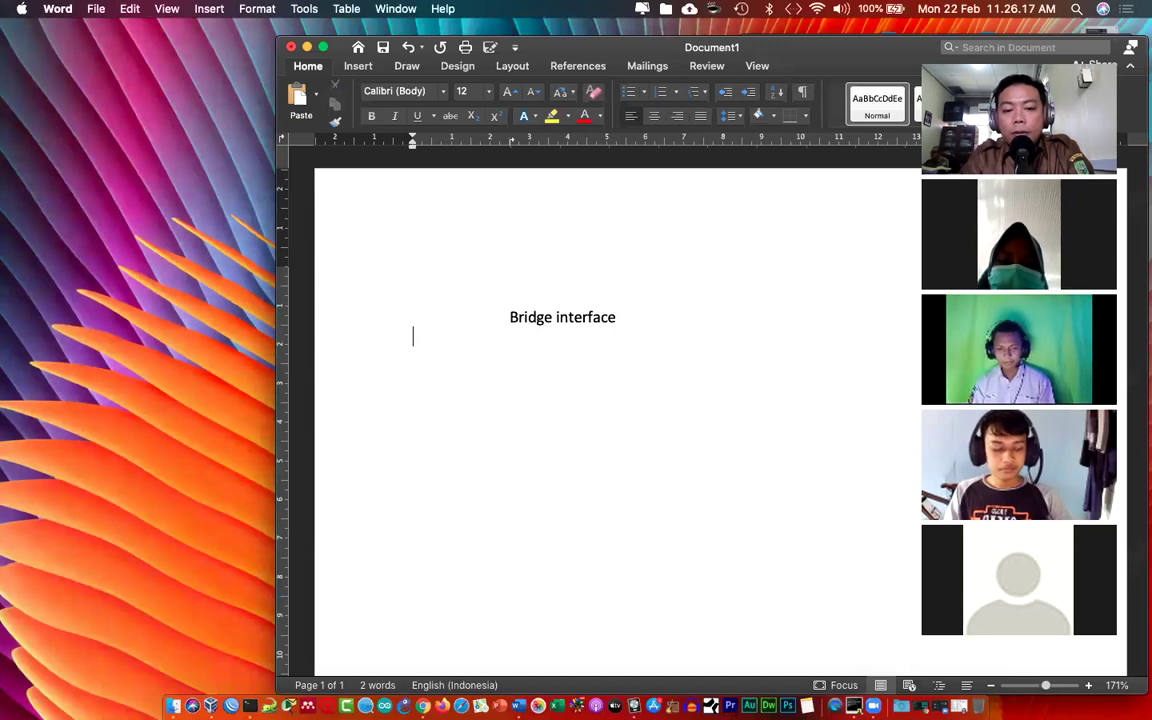
{"action": "type", "text": "JEMBATAN"}
{"action": "key", "text": "Return"}
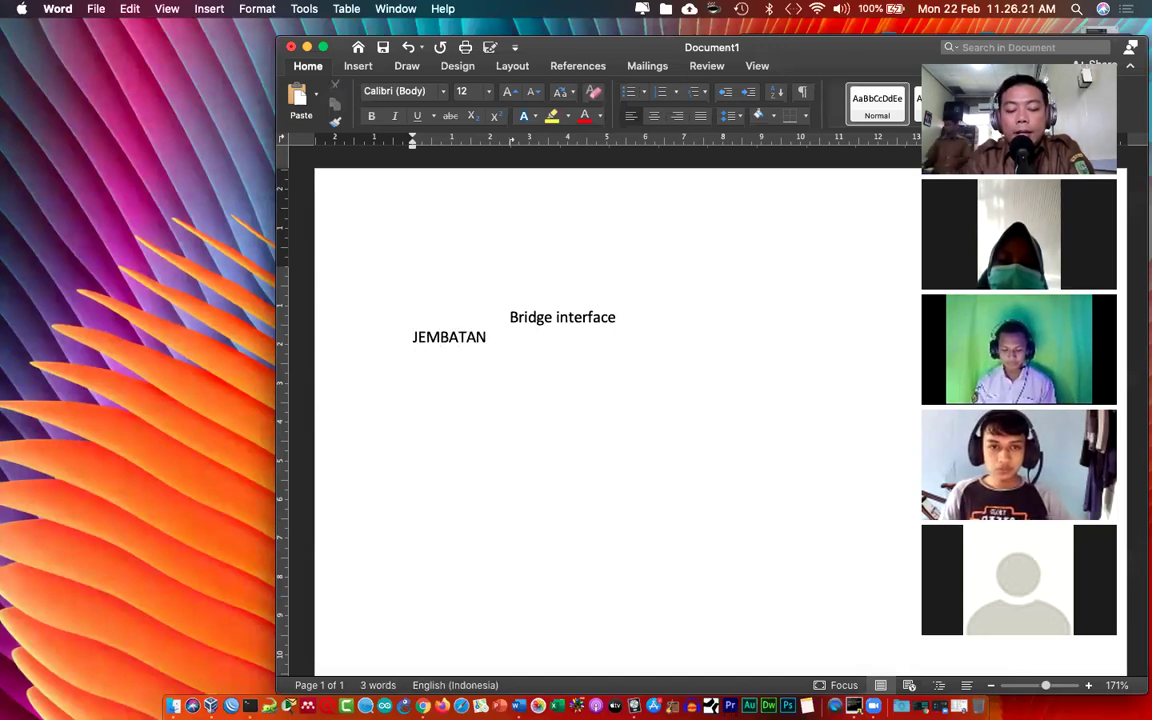
Step: Add the lines 'PC ORIGINAL -> HOST' and 'PC VIRTUAL -> VB (ICAK ICAK)'
{"action": "type", "text": "PC ORIG"}
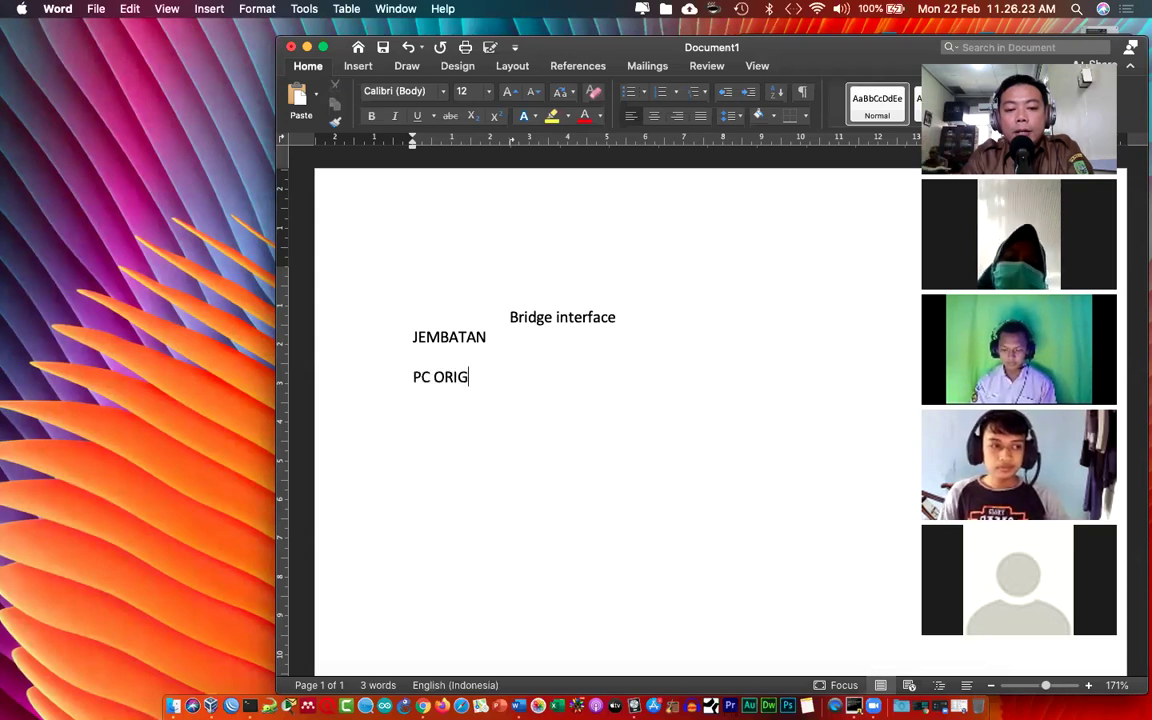
{"action": "type", "text": "INAL -> HOST"}
{"action": "key", "text": "Return"}
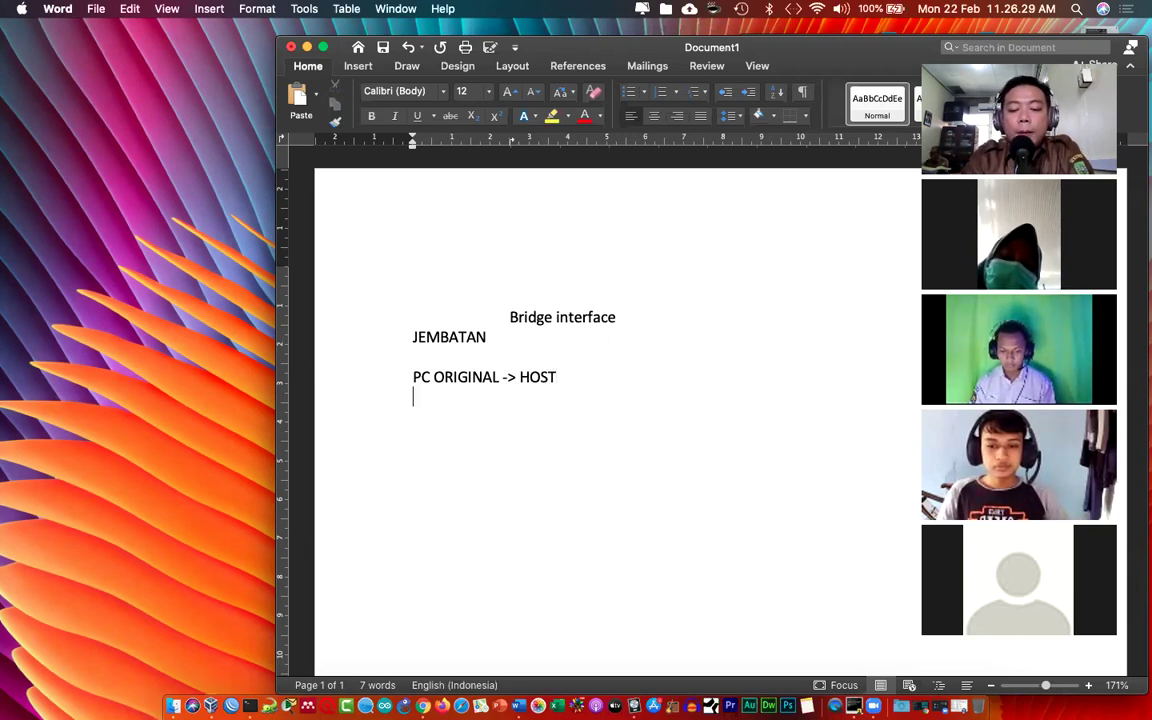
{"action": "type", "text": "PC VIRTUAL -> "}
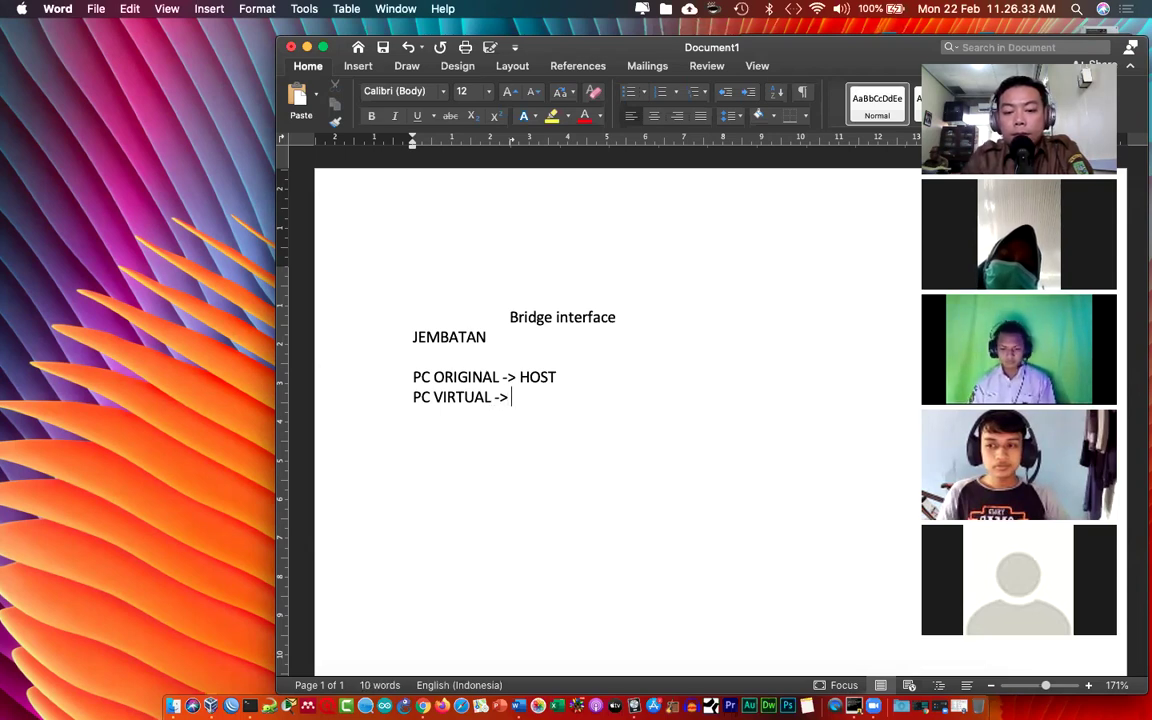
{"action": "type", "text": "VB"}
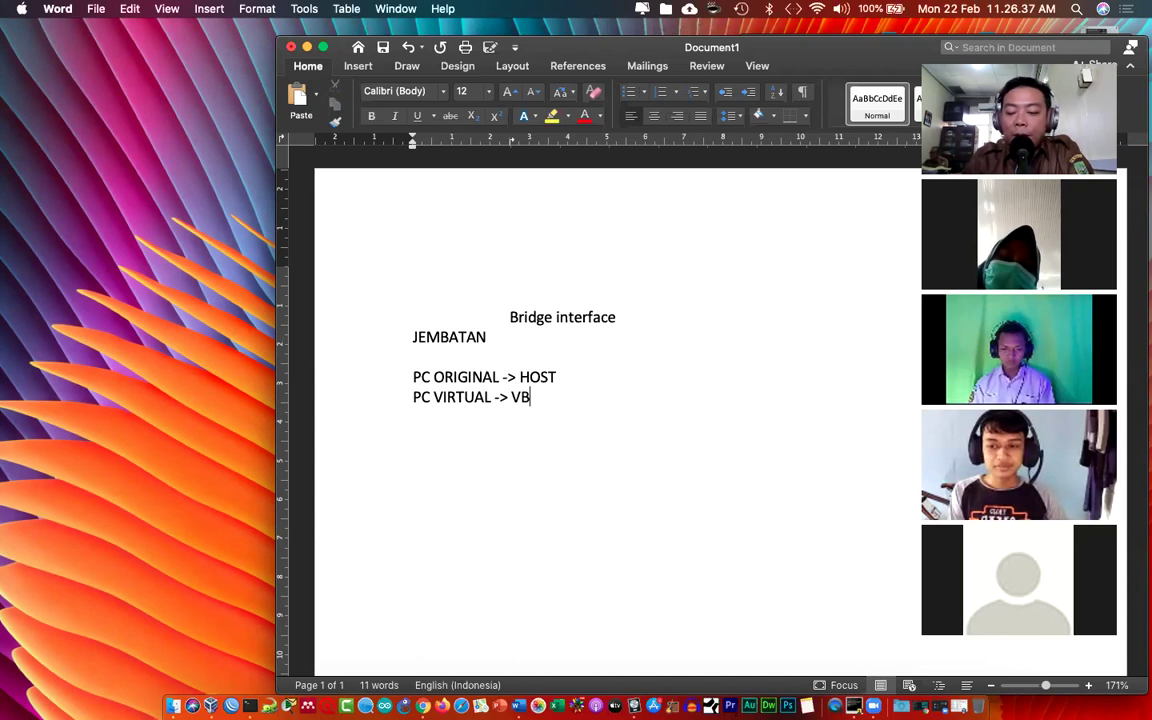
{"action": "key", "text": "Up"}
{"action": "key", "text": "Right"}
{"action": "key", "text": "Right"}
{"action": "key", "text": "Right"}
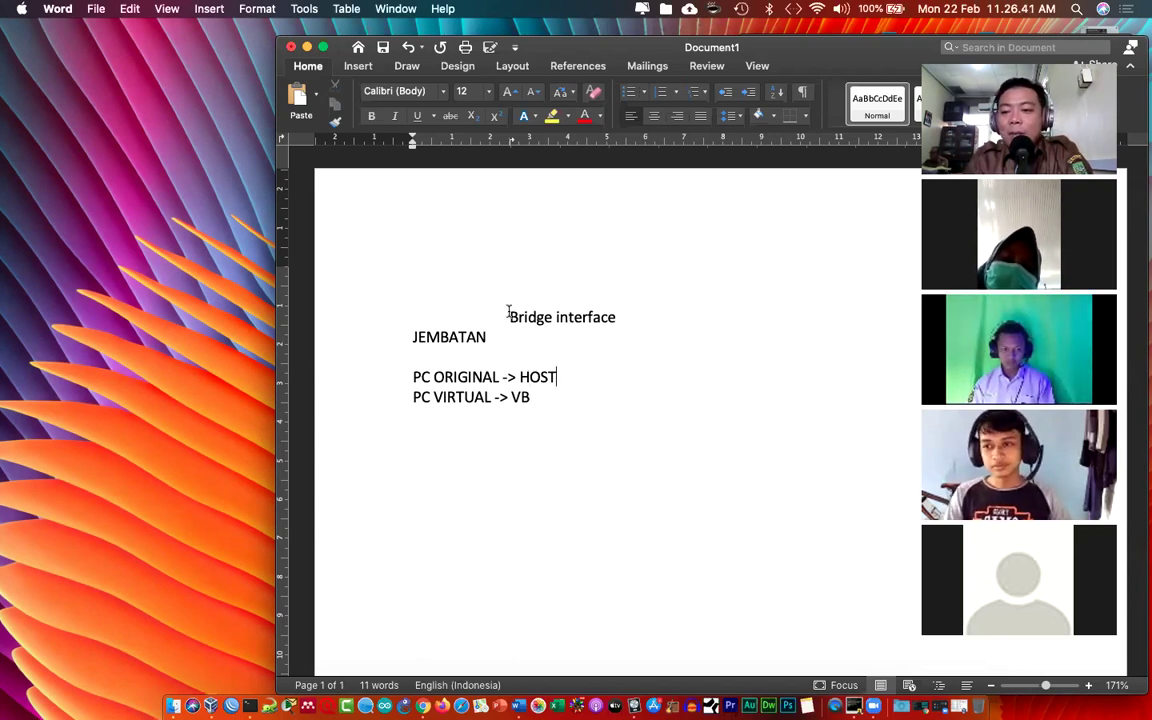
{"action": "key", "text": "Down"}
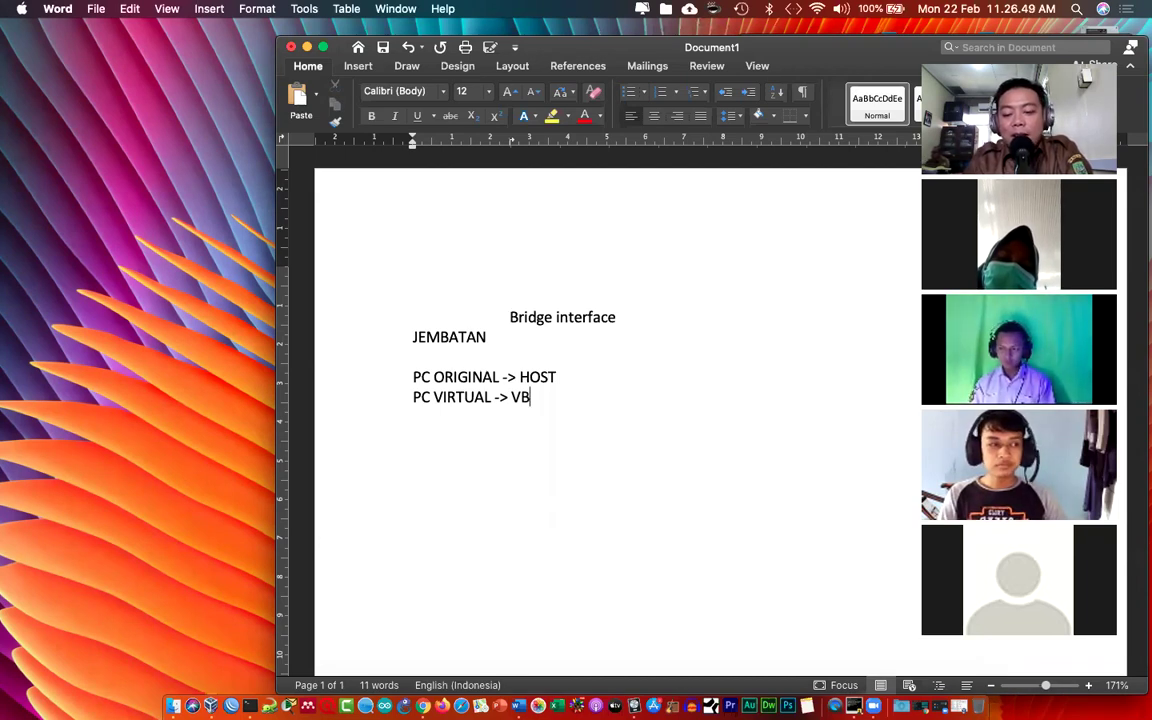
{"action": "type", "text": "(ICAK "}
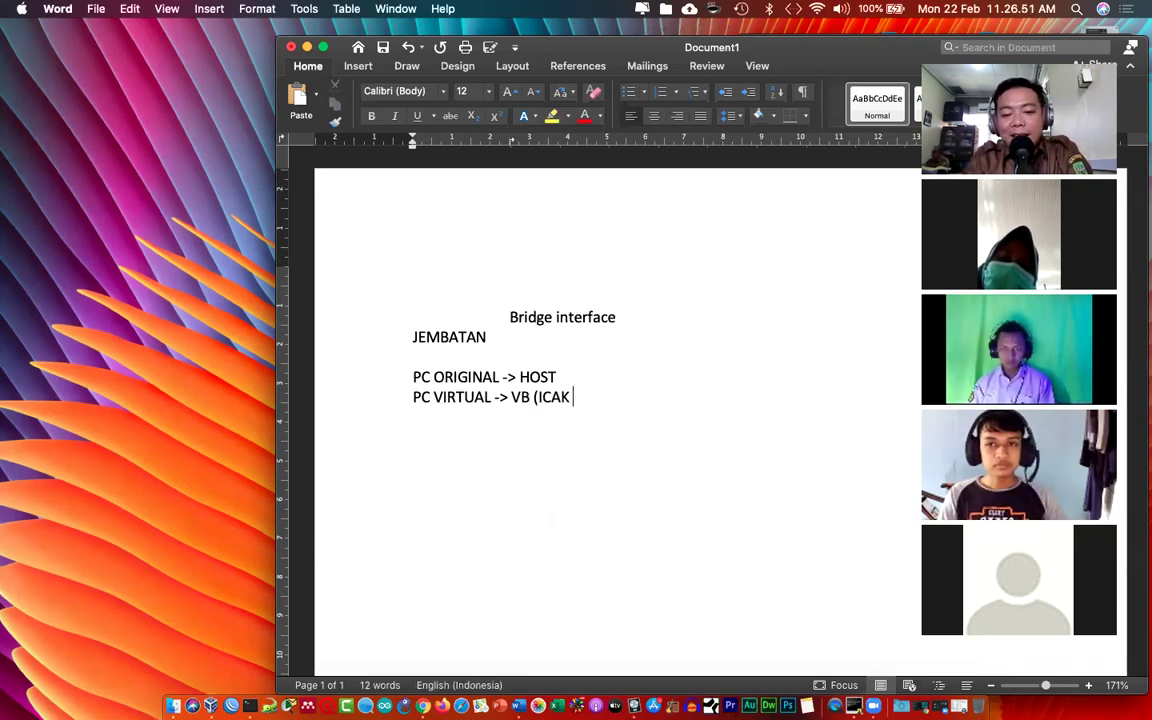
{"action": "type", "text": "ICAK)"}
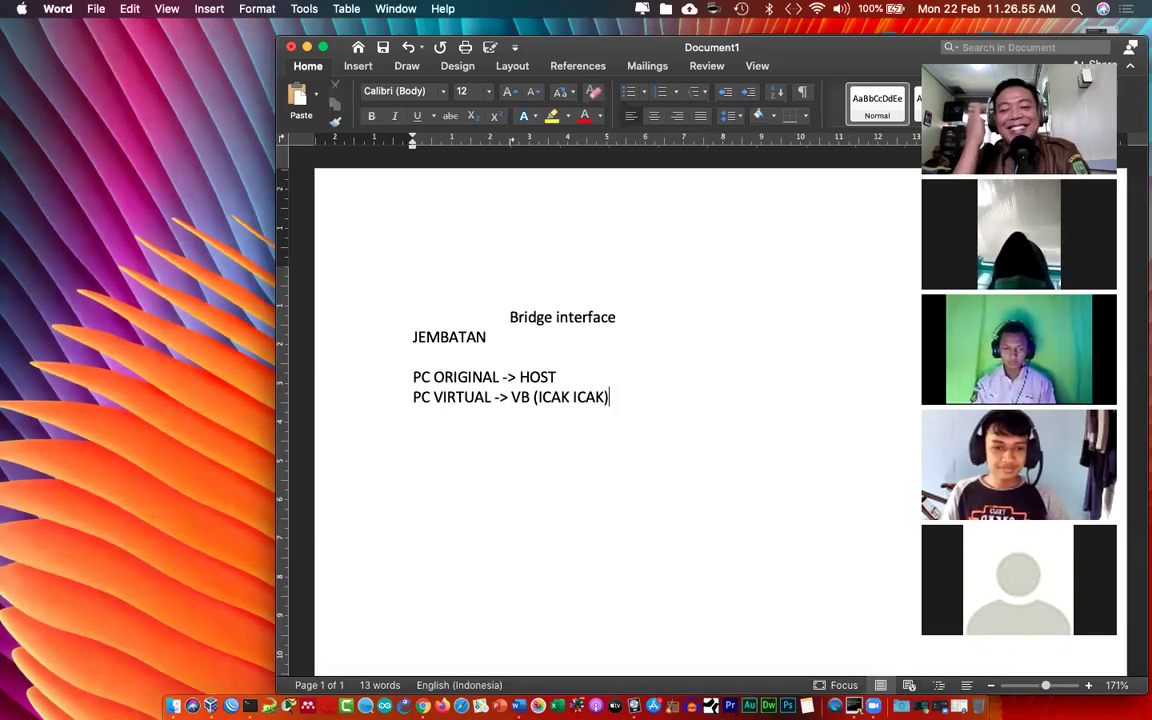
Step: Put a blank line between the PC notes and extend PC ORIGINAL with '-> LAN , WLAN ->'
{"action": "key", "text": "Up"}
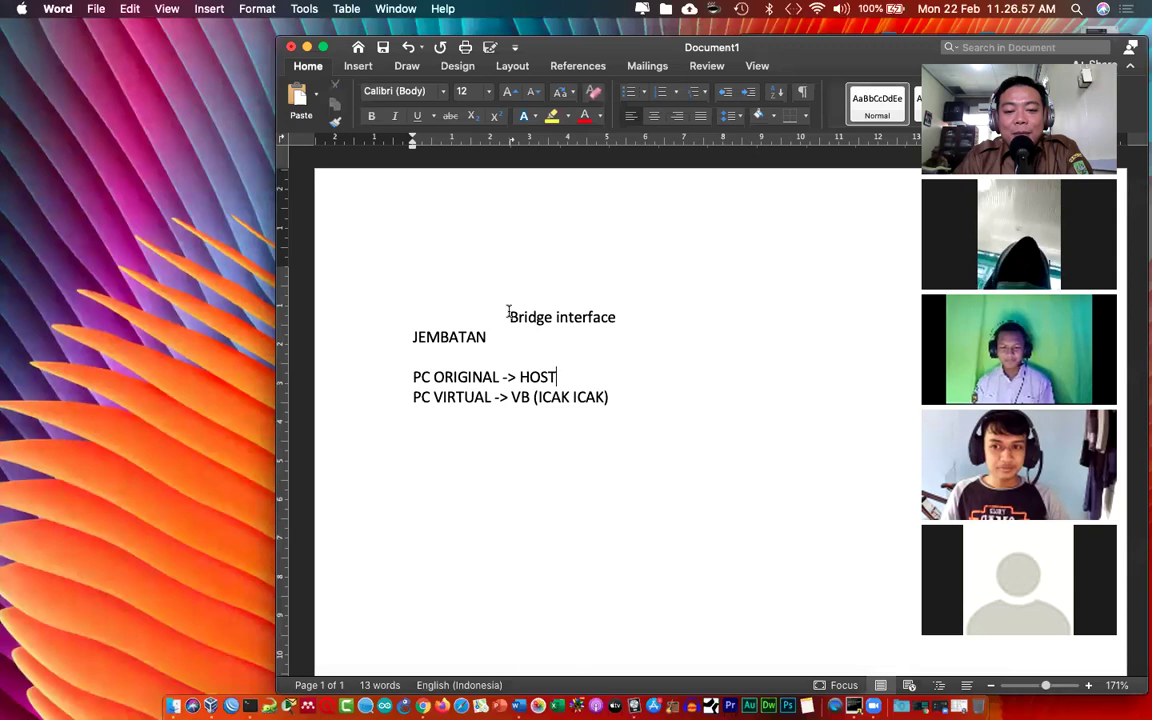
{"action": "key", "text": "Return"}
{"action": "key", "text": "Up"}
{"action": "key", "text": "Right"}
{"action": "key", "text": "Right"}
{"action": "key", "text": "Right"}
{"action": "key", "text": "Right"}
{"action": "key", "text": "Right"}
{"action": "key", "text": "Right"}
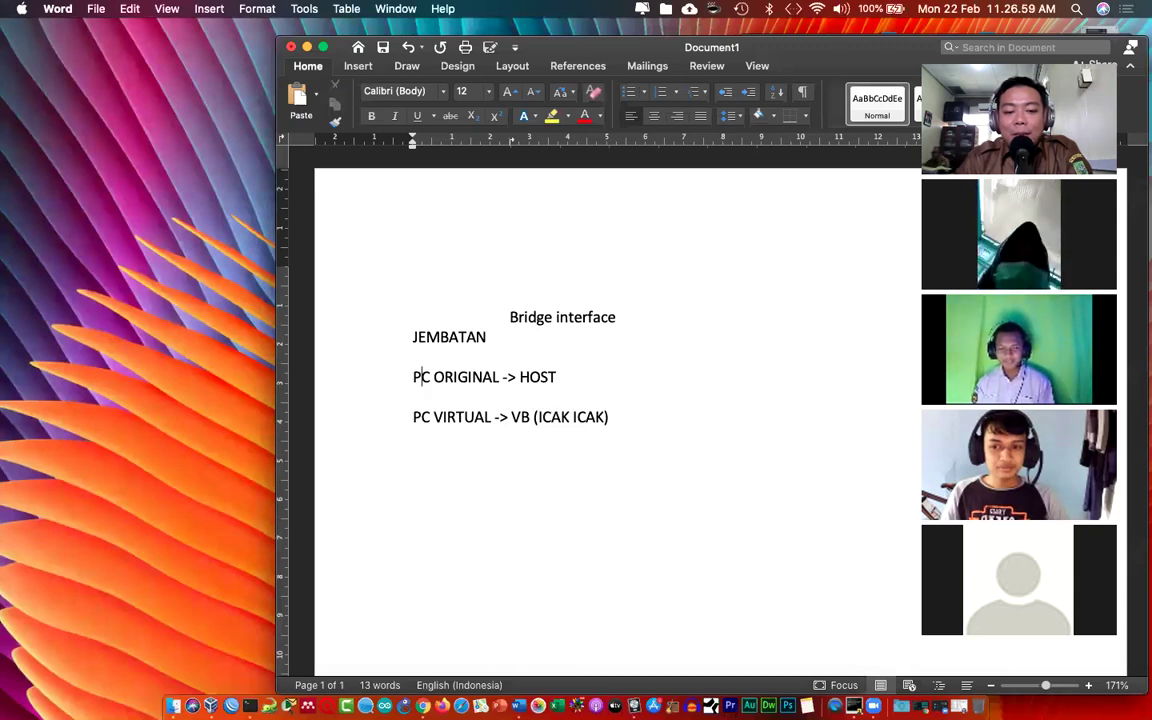
{"action": "key", "text": "Right"}
{"action": "key", "text": "Right"}
{"action": "key", "text": "Right"}
{"action": "key", "text": "Right"}
{"action": "key", "text": "Right"}
{"action": "key", "text": "Right"}
{"action": "key", "text": "Right"}
{"action": "key", "text": "Right"}
{"action": "key", "text": "Right"}
{"action": "key", "text": "Right"}
{"action": "key", "text": "Right"}
{"action": "key", "text": "Right"}
{"action": "key", "text": "Right"}
{"action": "key", "text": "Right"}
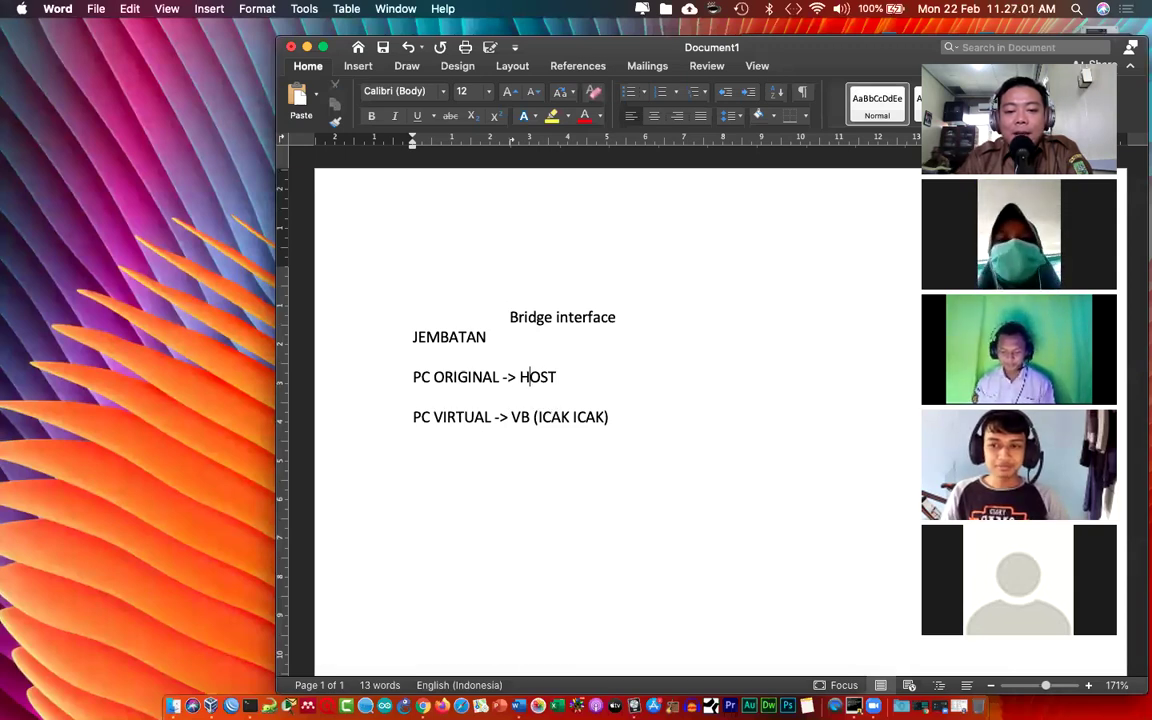
{"action": "type", "text": "-> "}
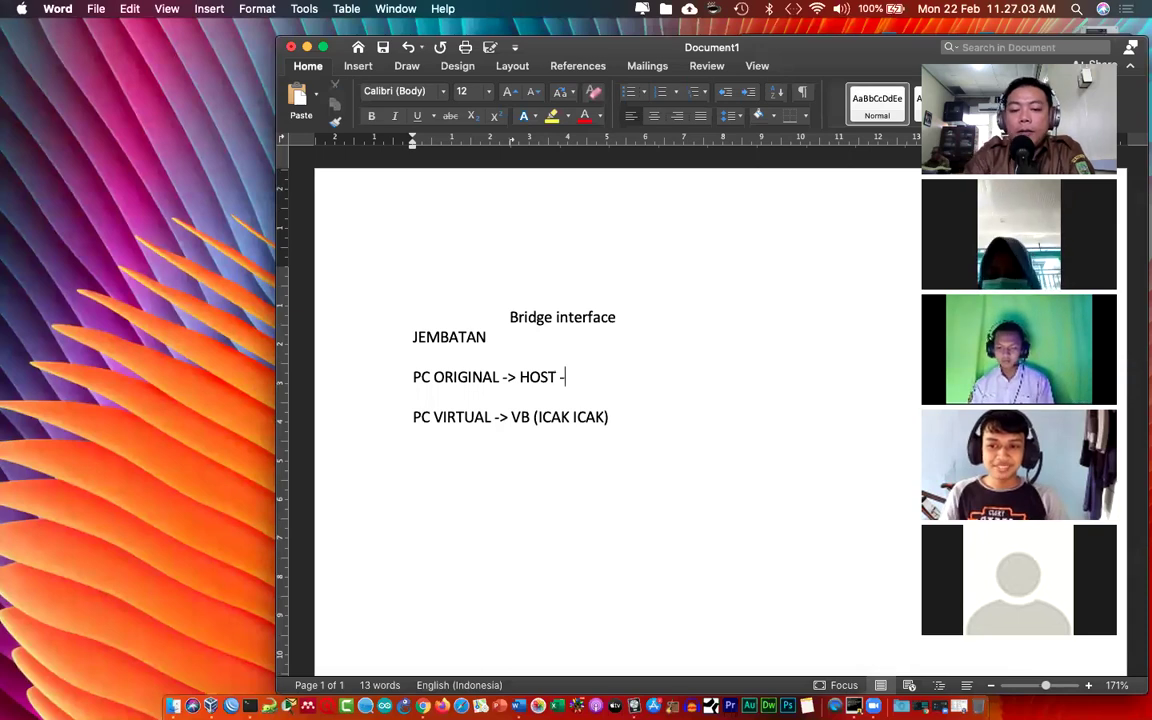
{"action": "type", "text": "L"}
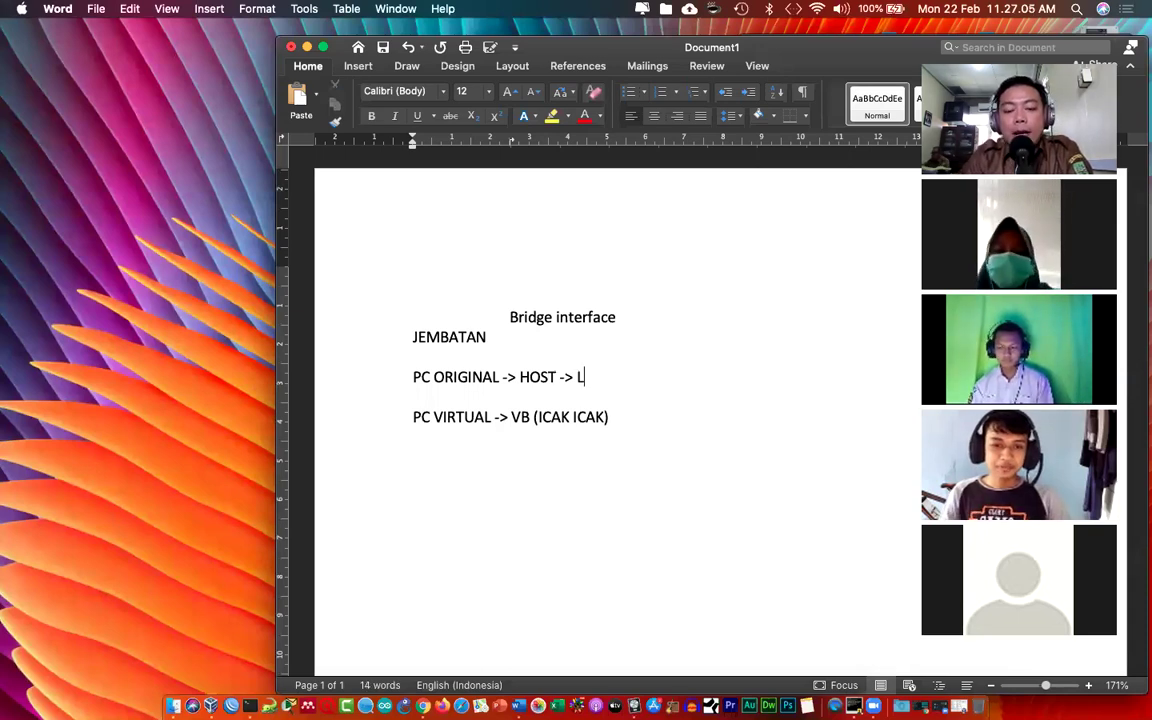
{"action": "type", "text": "AN , WLAN"}
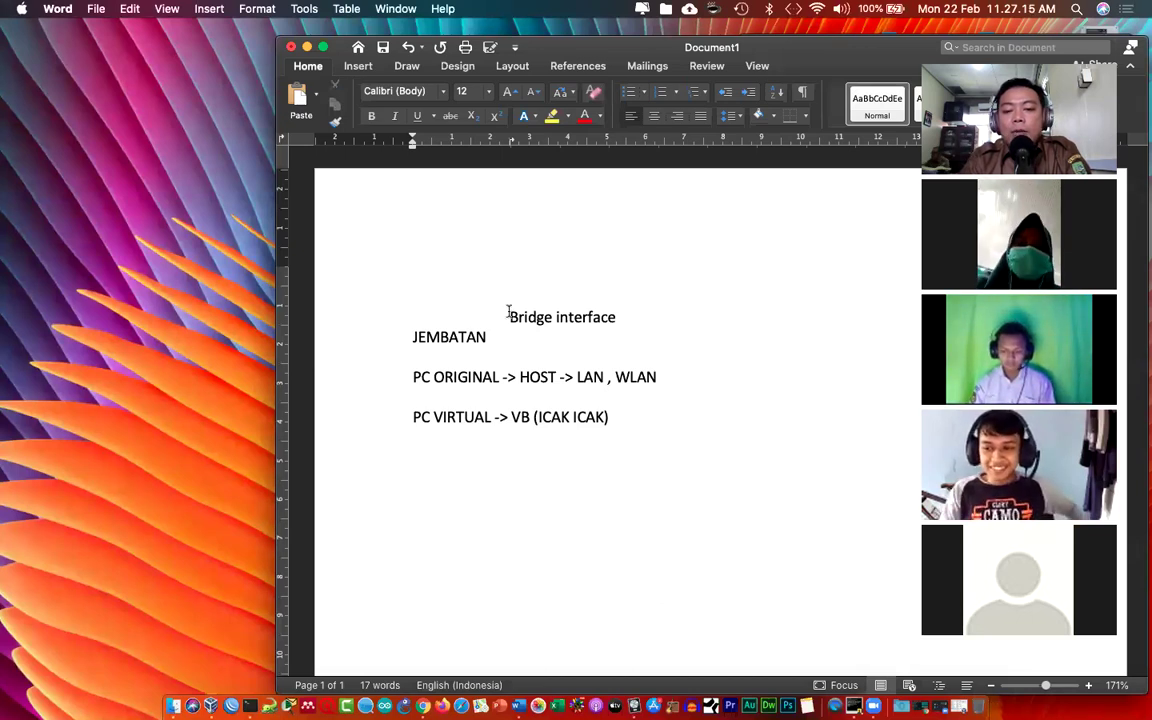
{"action": "type", "text": "->"}
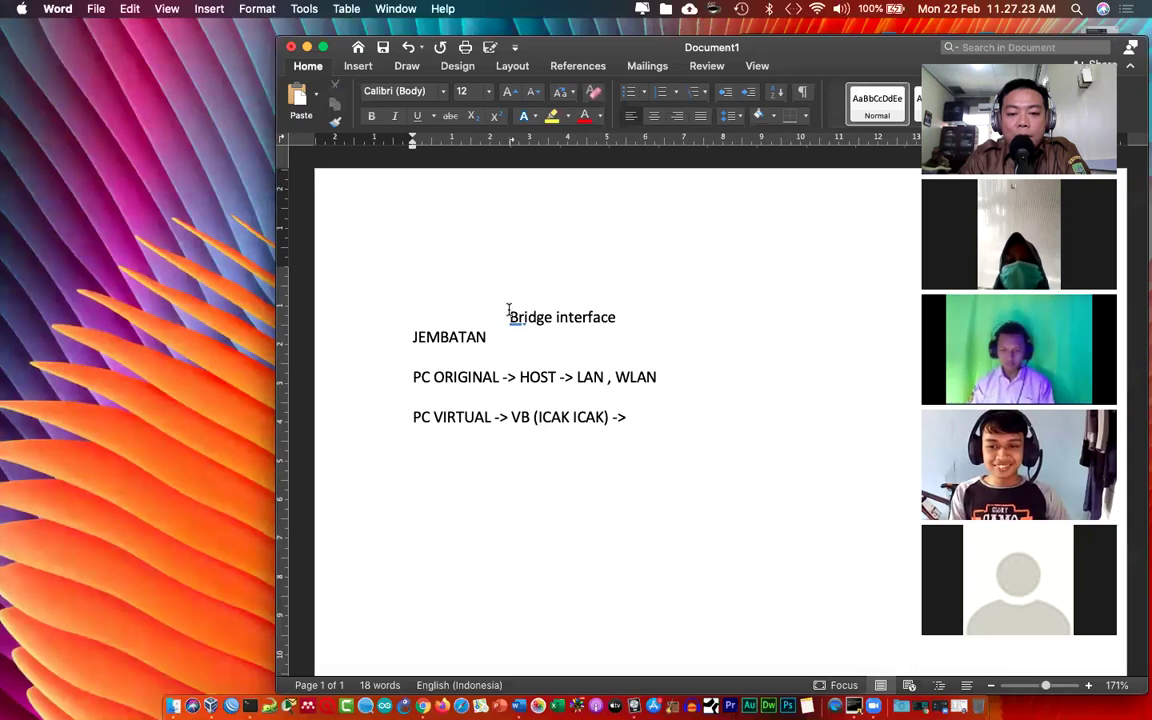
Step: Highlight the Bridge interface title yellow and extend PC VIRTUAL with 'ADAPTER1 (ether1) -> WLAN', highlighting WLAN
{"action": "left_click_drag", "start_coordinate": [509, 317], "coordinate": [585, 317]}
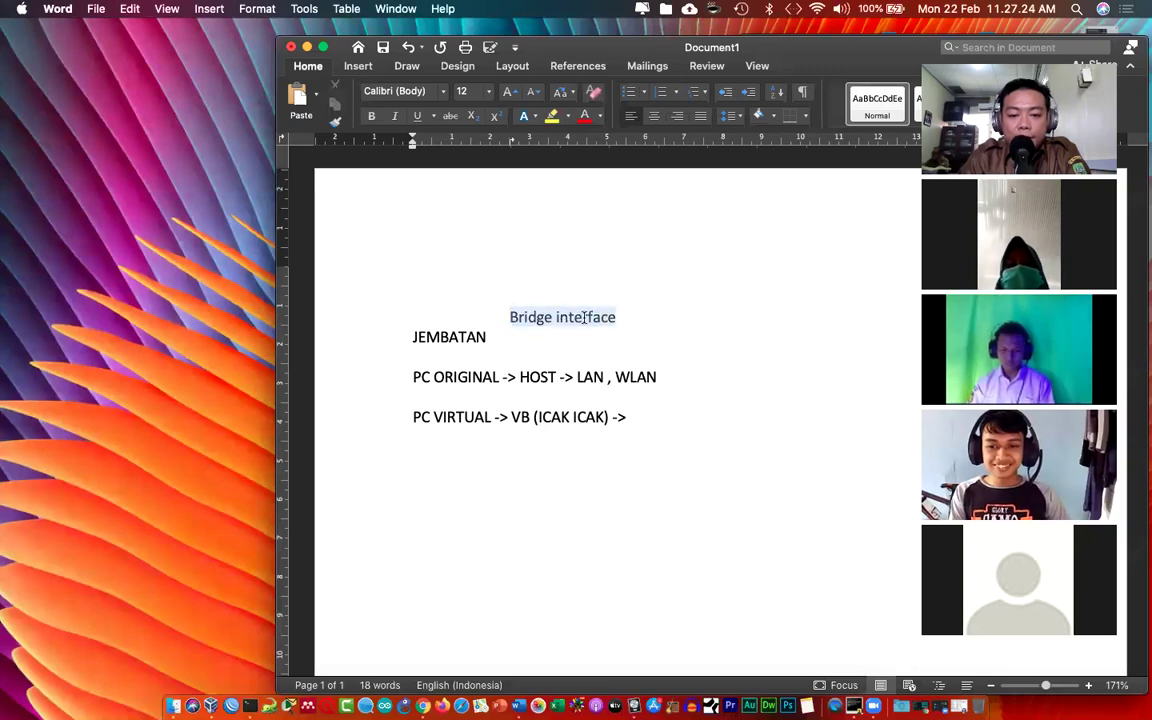
{"action": "left_click", "coordinate": [556, 117]}
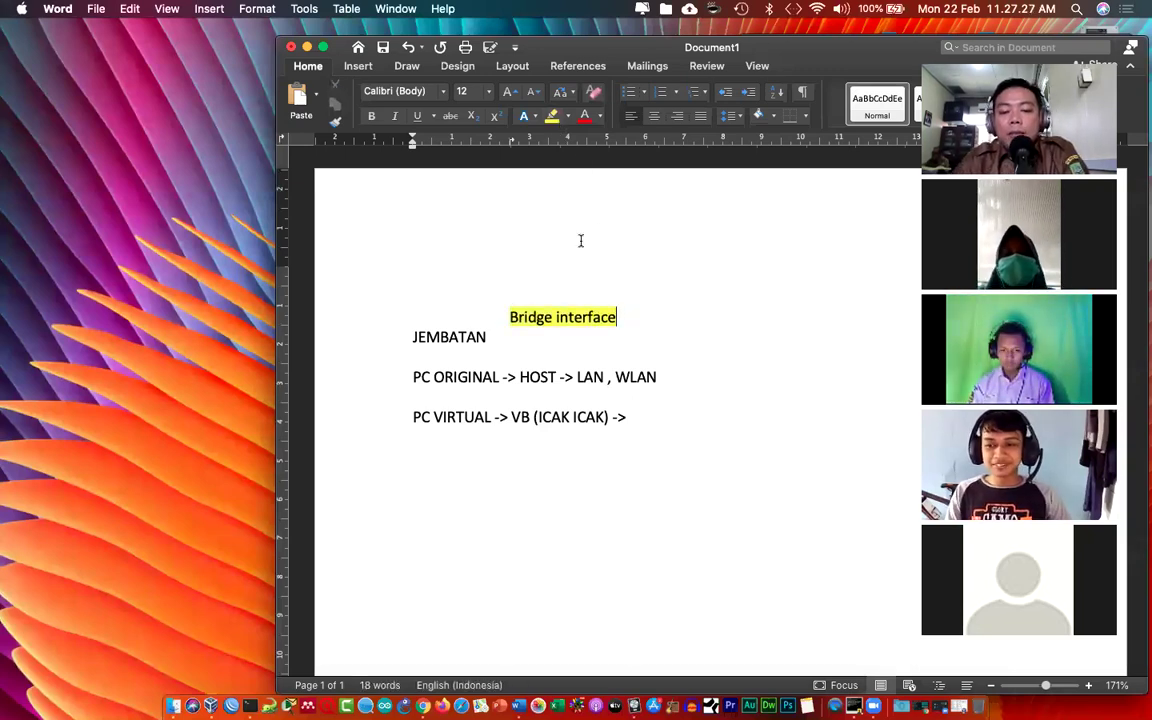
{"action": "left_click", "coordinate": [632, 417]}
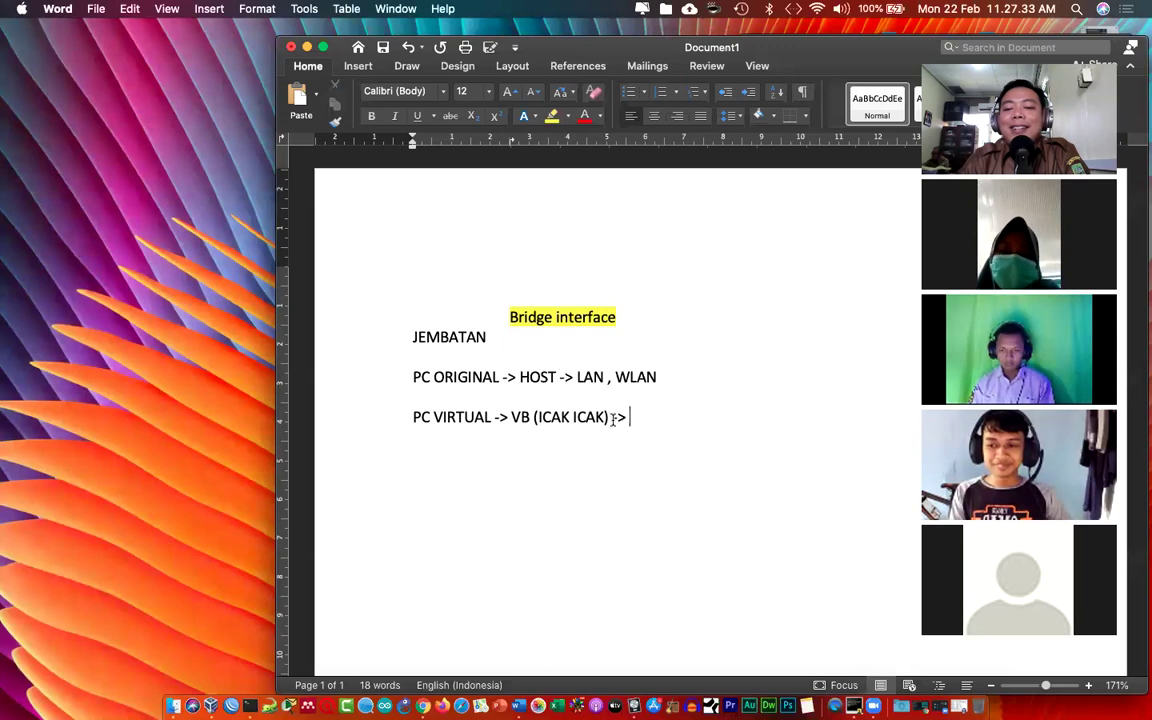
{"action": "type", "text": "ADAPT"}
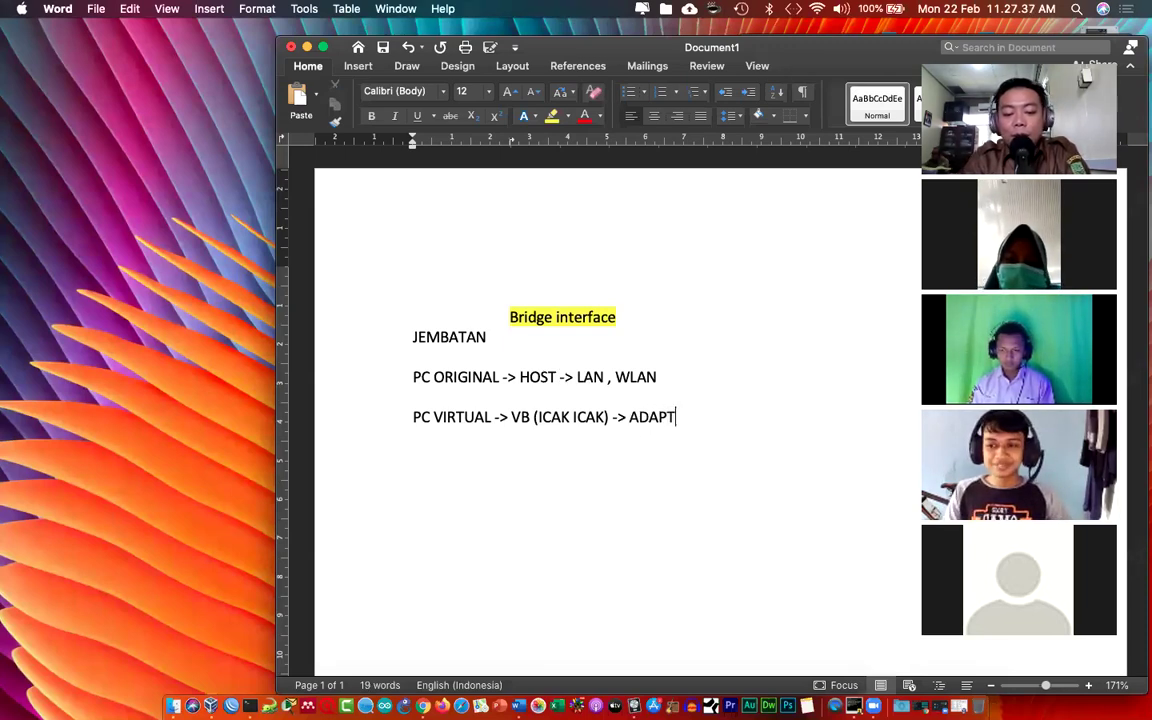
{"action": "type", "text": "ER1 "}
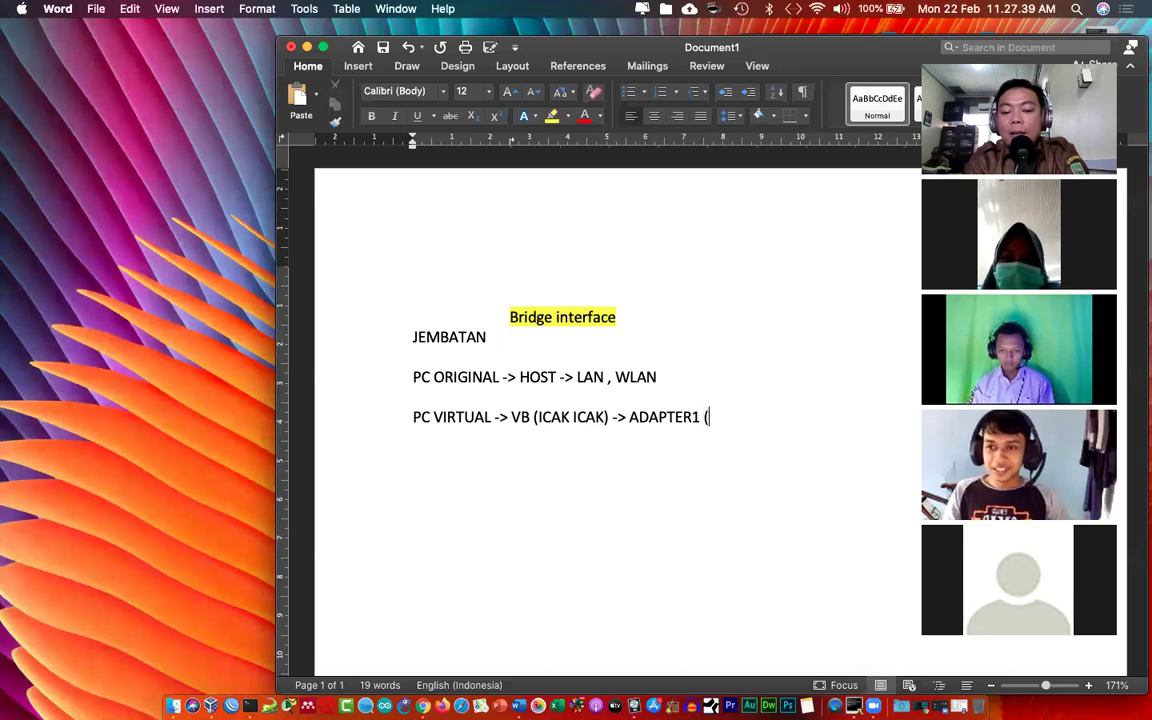
{"action": "type", "text": "(ether1) ->"}
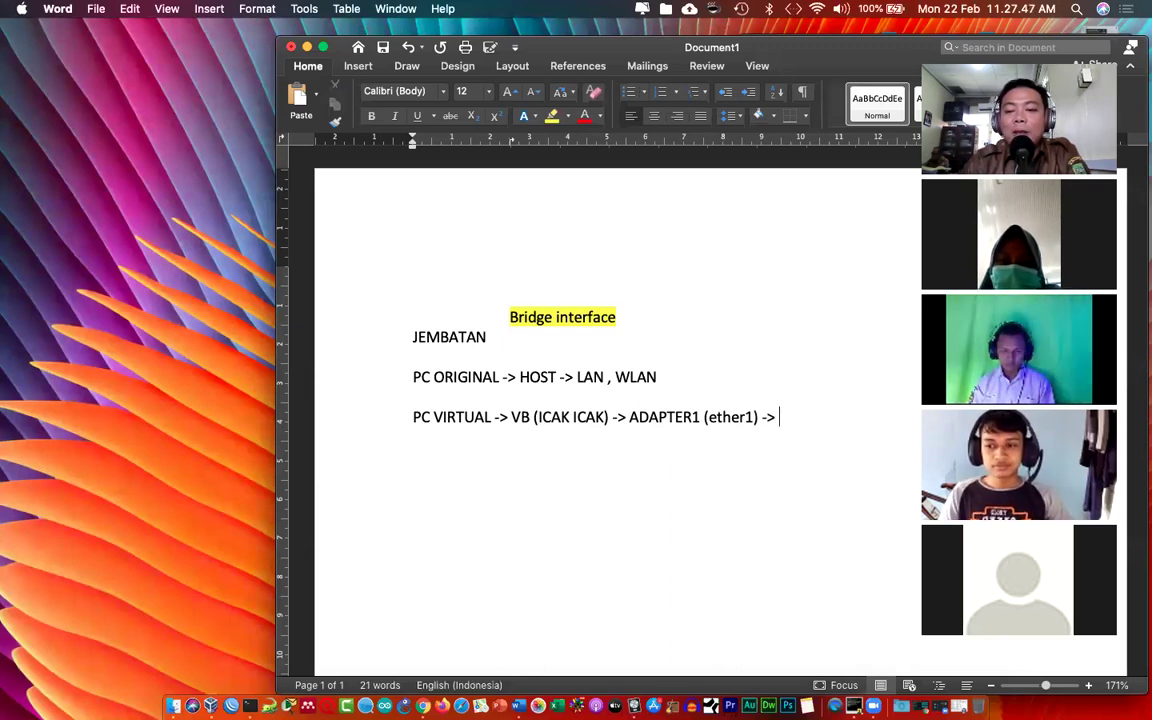
{"action": "type", "text": " WLAN"}
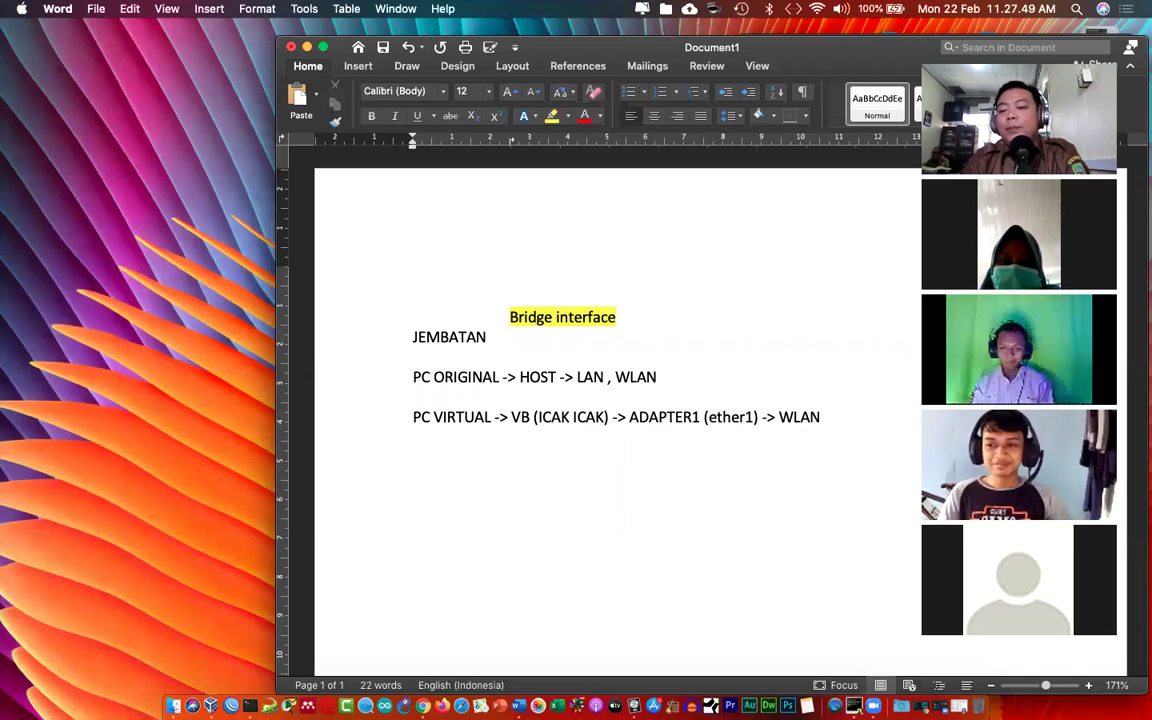
{"action": "left_click_drag", "start_coordinate": [780, 418], "coordinate": [828, 416]}
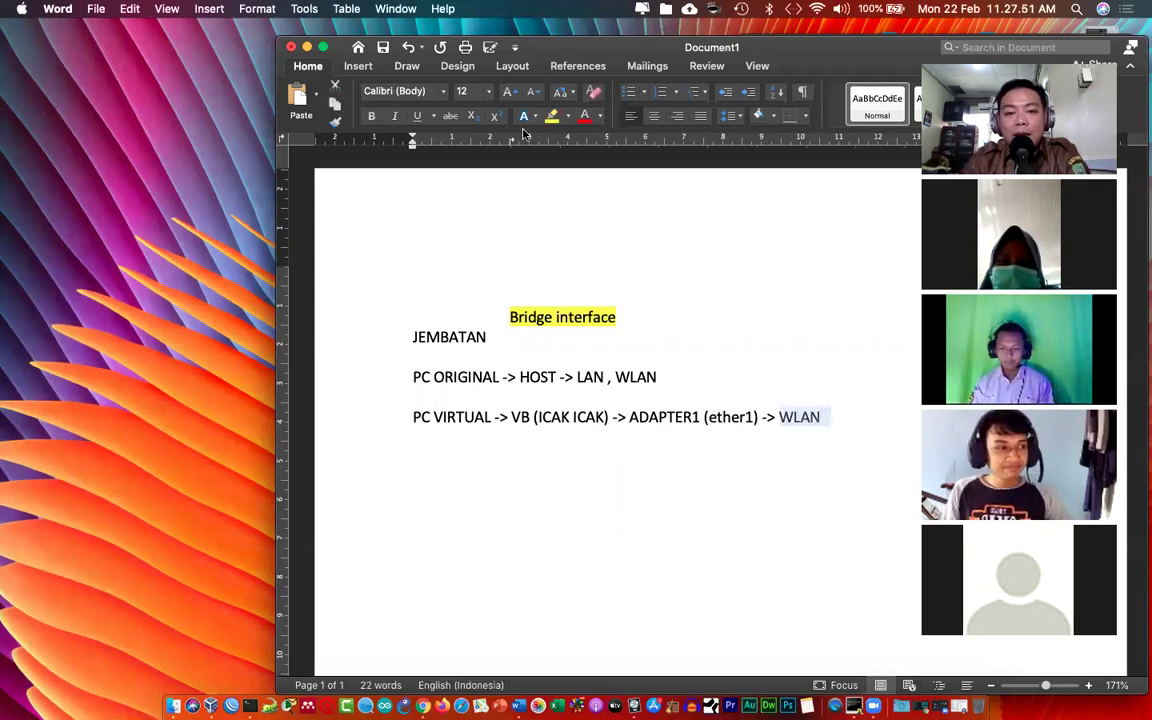
{"action": "left_click", "coordinate": [551, 116]}
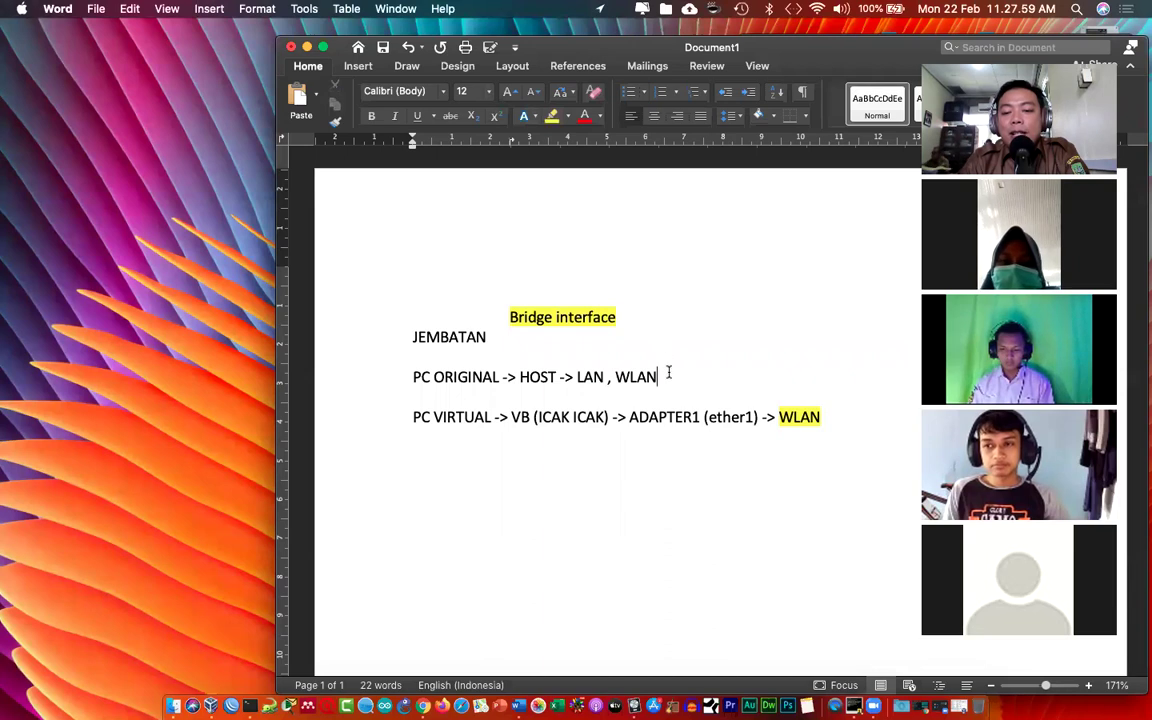
Step: Extend the PC ORIGINAL line with '-> Wireless Teathering'
{"action": "type", "text": "-> WIRELESS"}
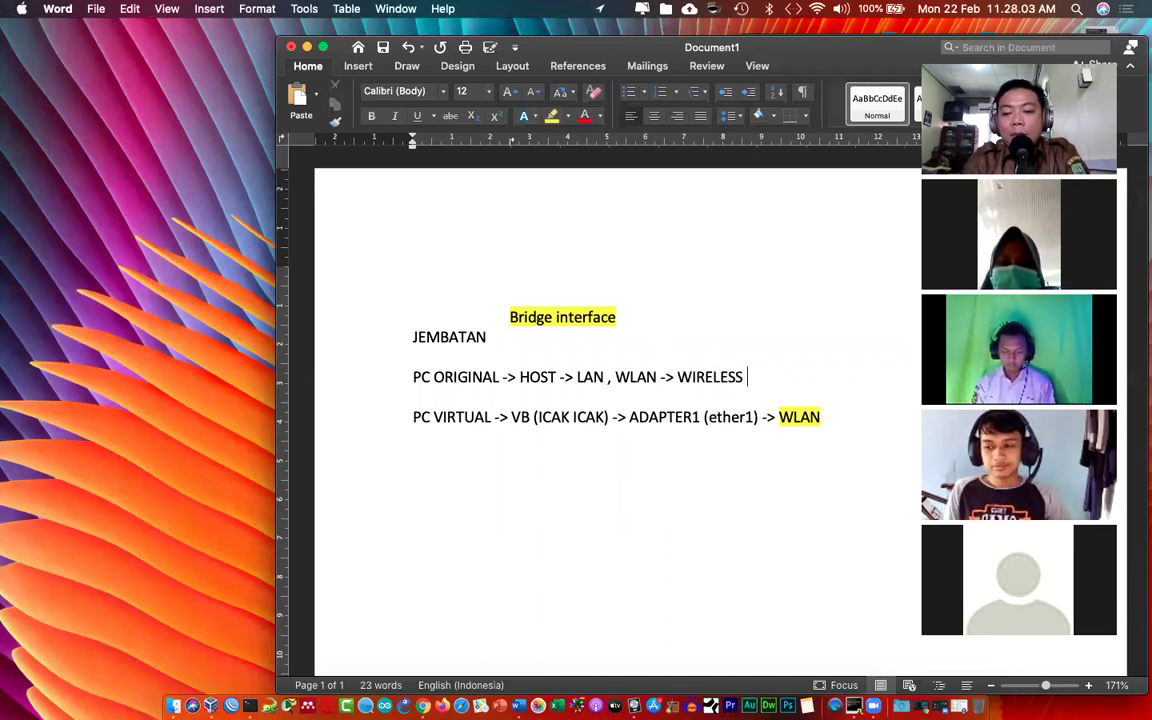
{"action": "key", "text": "BackSpace"}
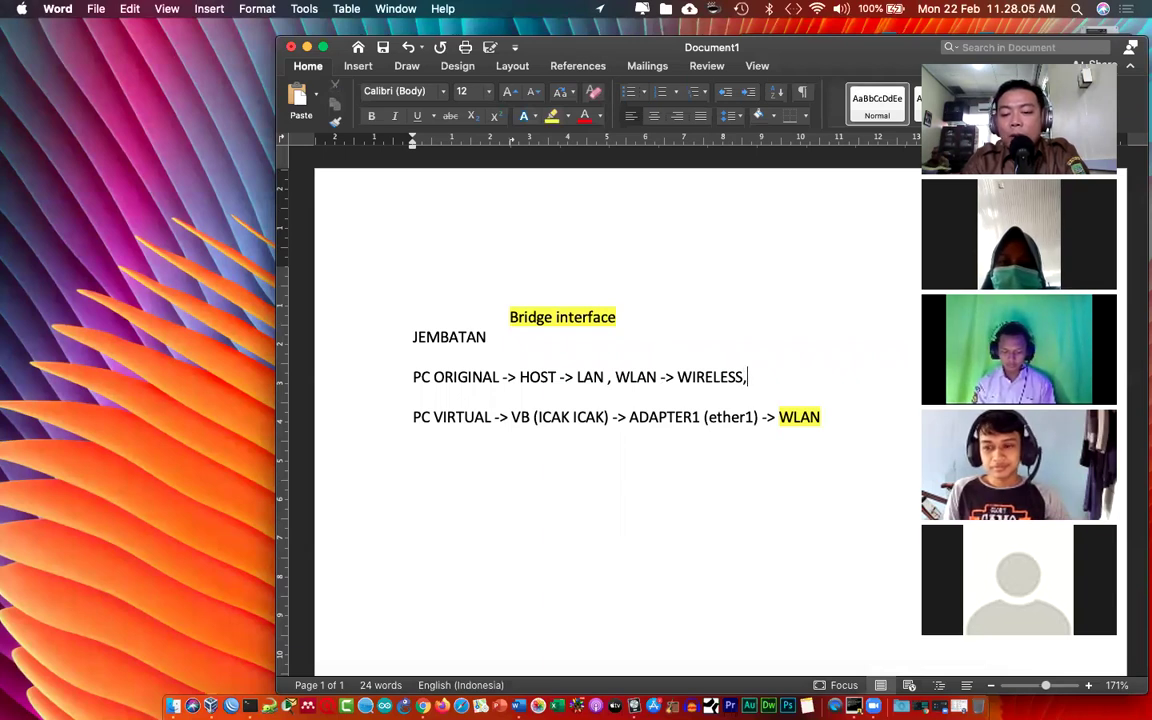
{"action": "key", "text": "BackSpace"}
{"action": "type", "text": "-> "}
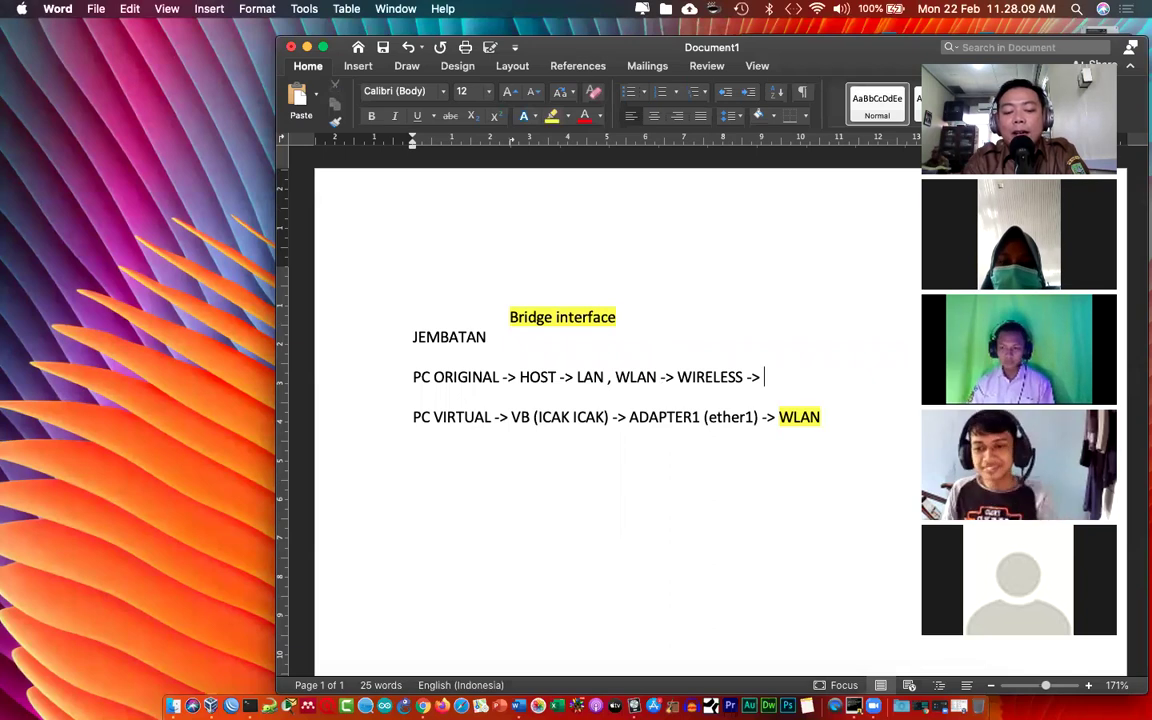
{"action": "type", "text": "Wireless "}
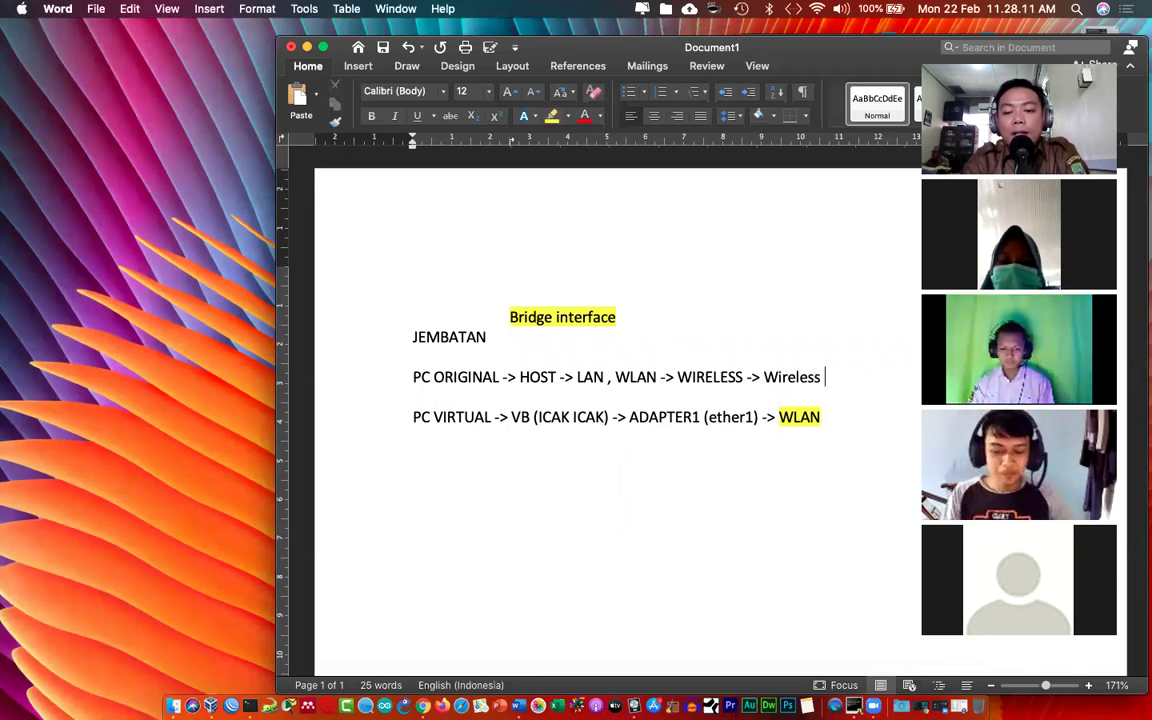
{"action": "type", "text": "Teathering"}
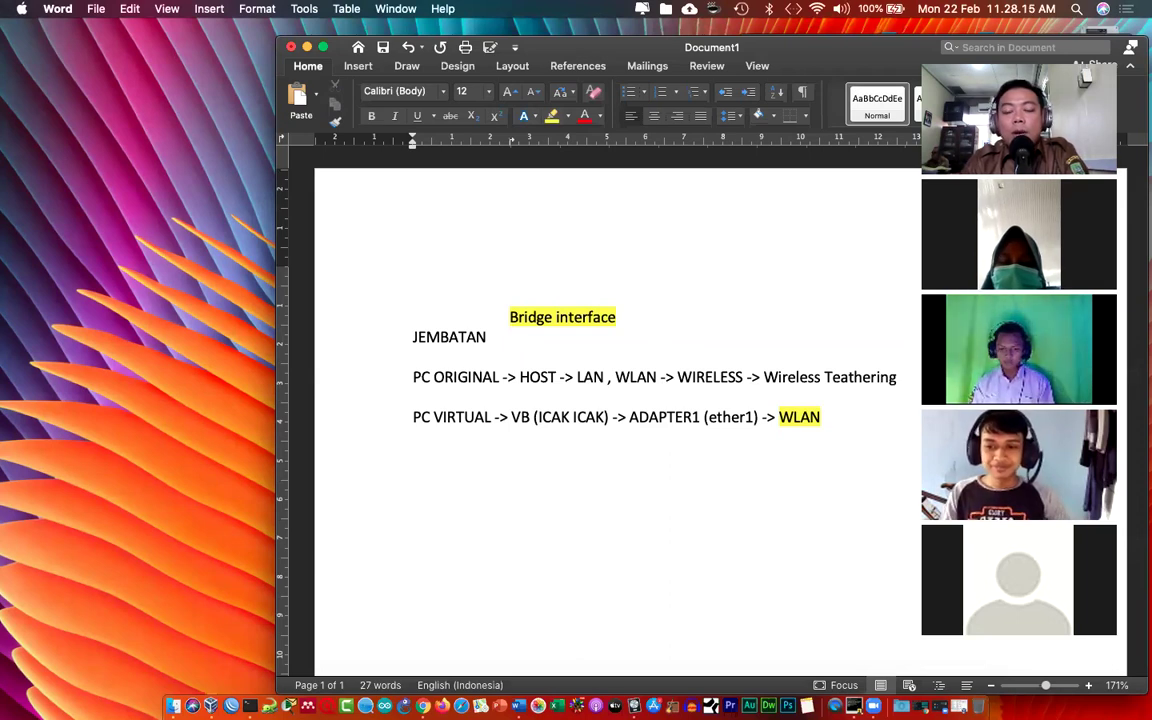
Step: Give 'Wireless Teathering' a yellow highlight and return the cursor to after WLAN
{"action": "left_click_drag", "start_coordinate": [640, 57], "coordinate": [563, 57]}
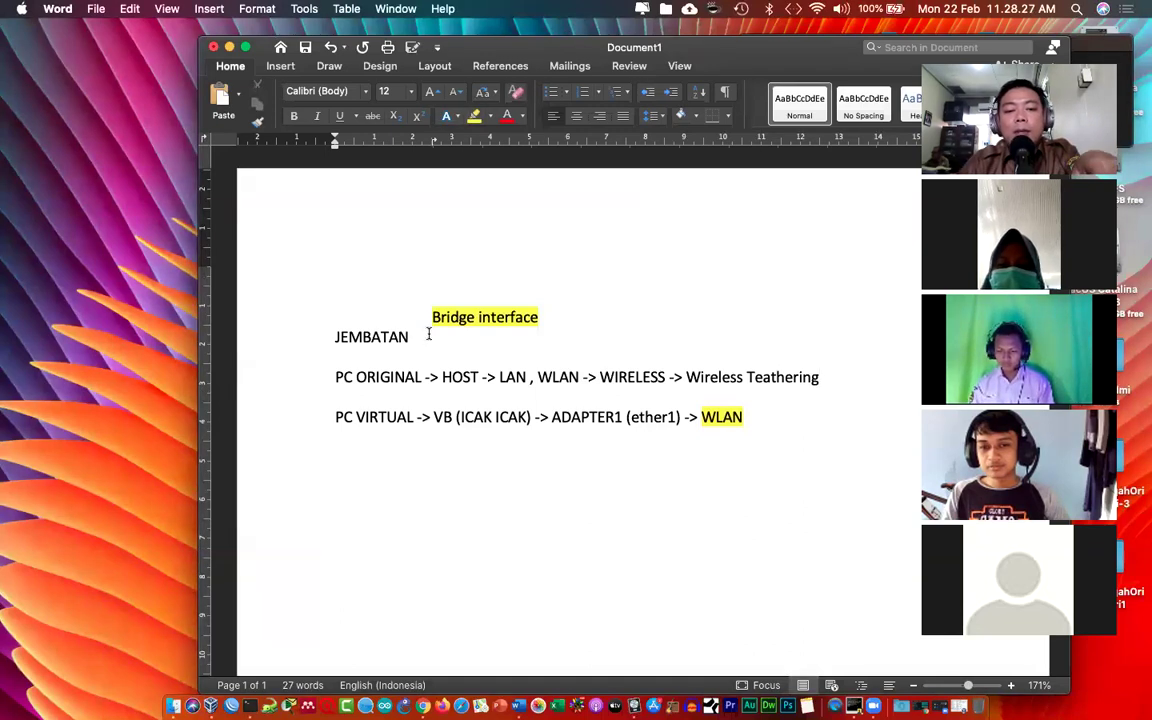
{"action": "left_click_drag", "start_coordinate": [430, 315], "coordinate": [540, 316]}
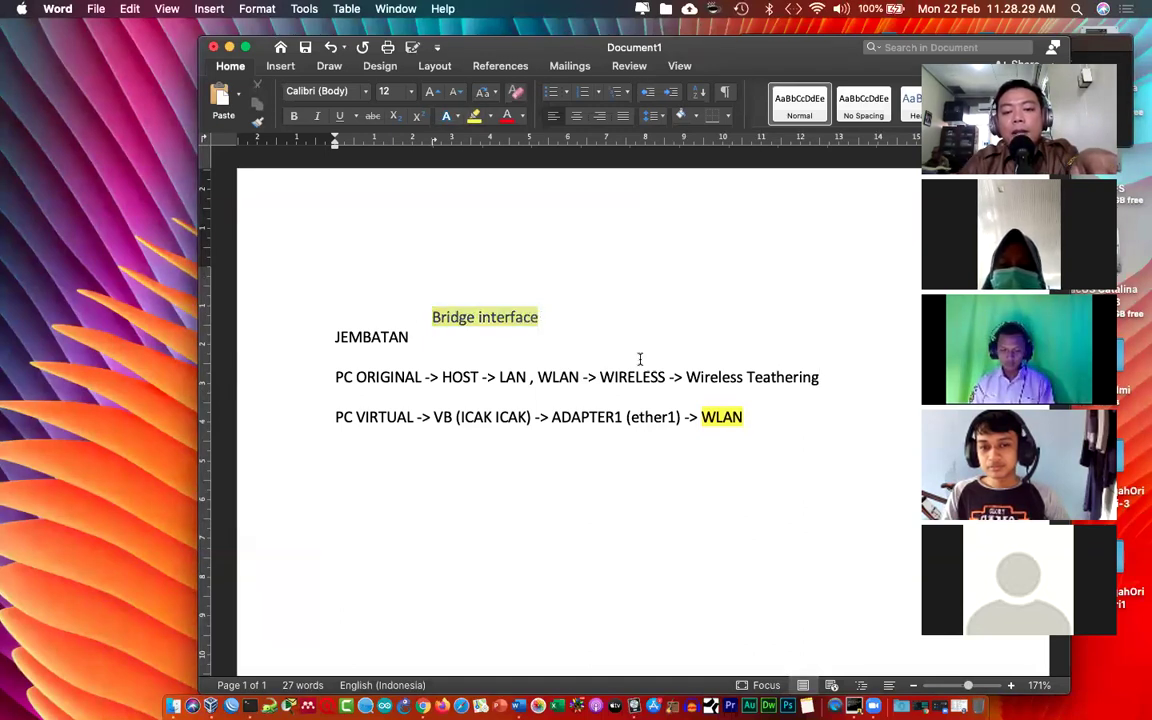
{"action": "left_click_drag", "start_coordinate": [703, 417], "coordinate": [743, 418]}
{"action": "left_click_drag", "start_coordinate": [687, 377], "coordinate": [818, 377]}
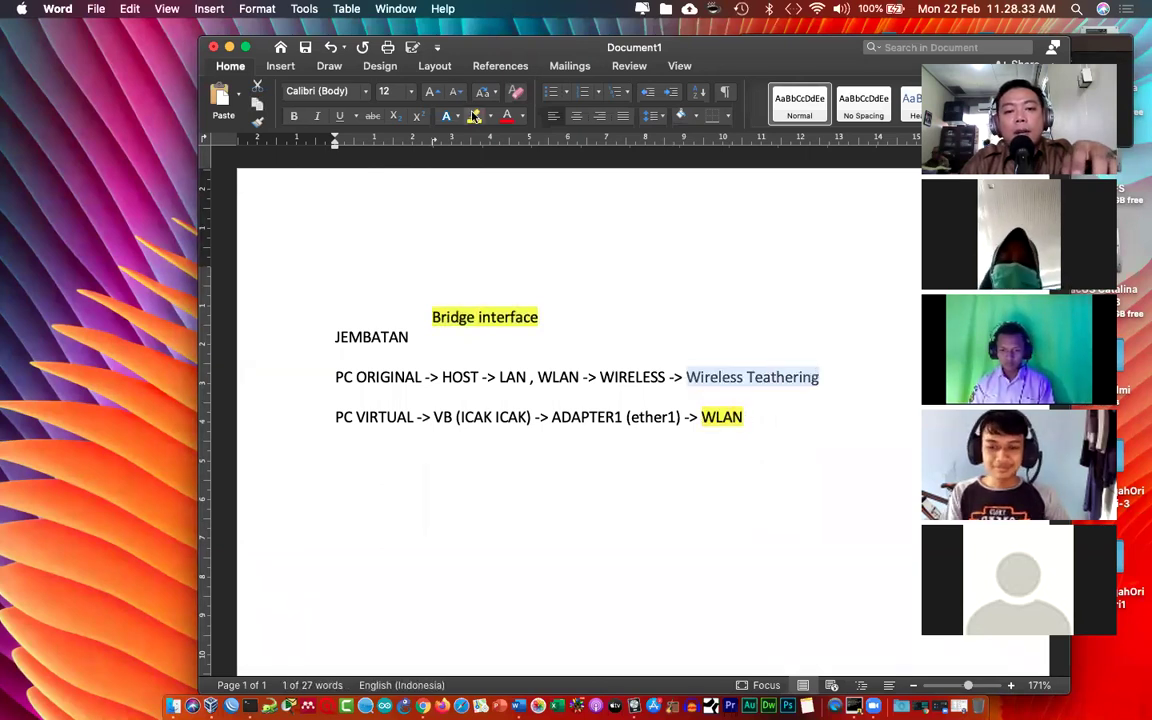
{"action": "left_click", "coordinate": [474, 116]}
{"action": "left_click", "coordinate": [724, 419]}
{"action": "left_click", "coordinate": [764, 449]}
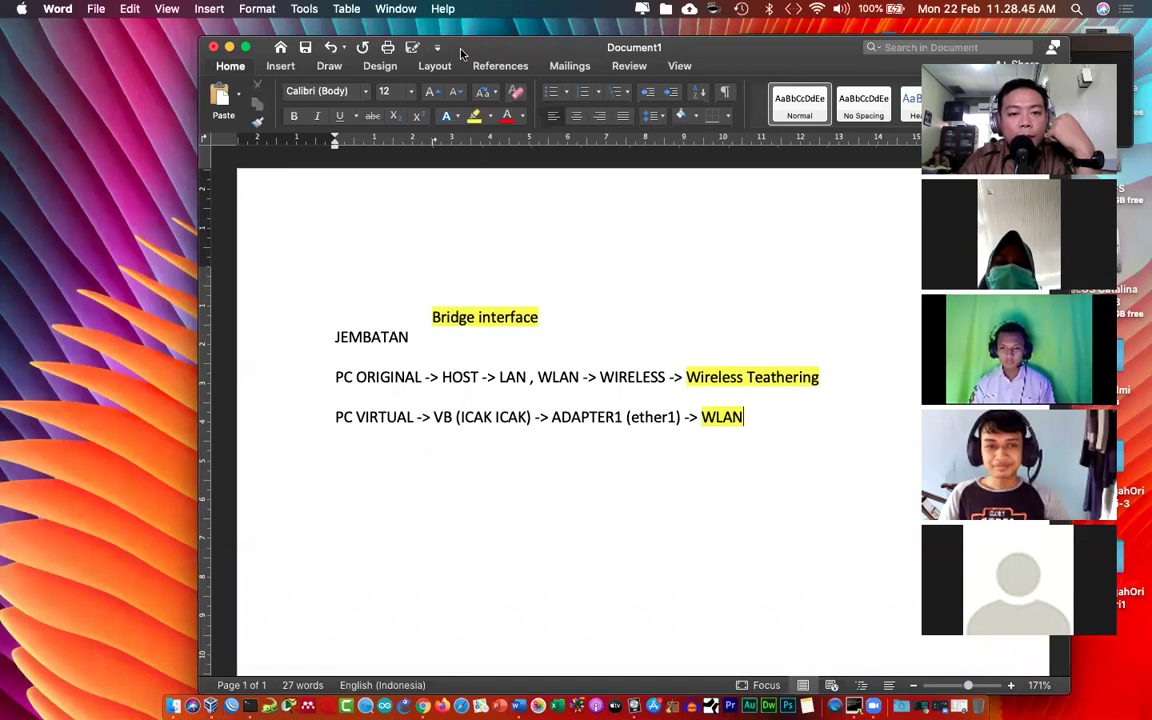
Step: After a blank line, add 'PC VIRTUAL -> IP ADDRESS SECARA OTOMATIS DARI DHCP SERVER (HP teathering)'
{"action": "key", "text": "Return"}
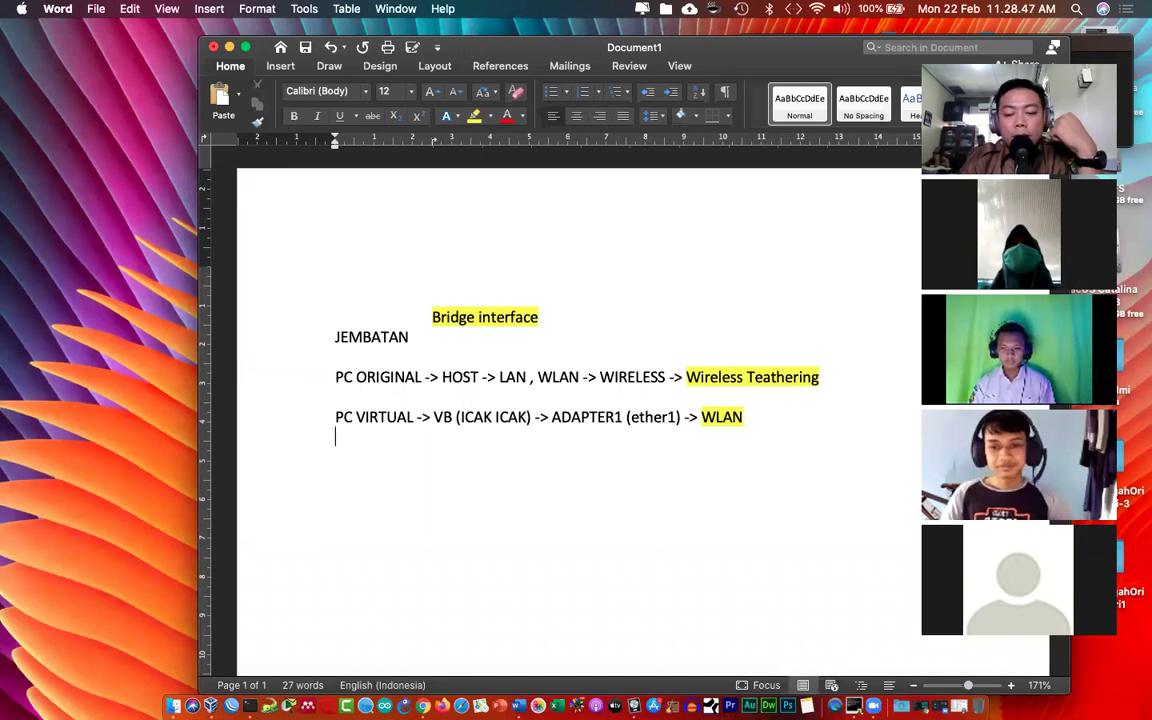
{"action": "key", "text": "Return"}
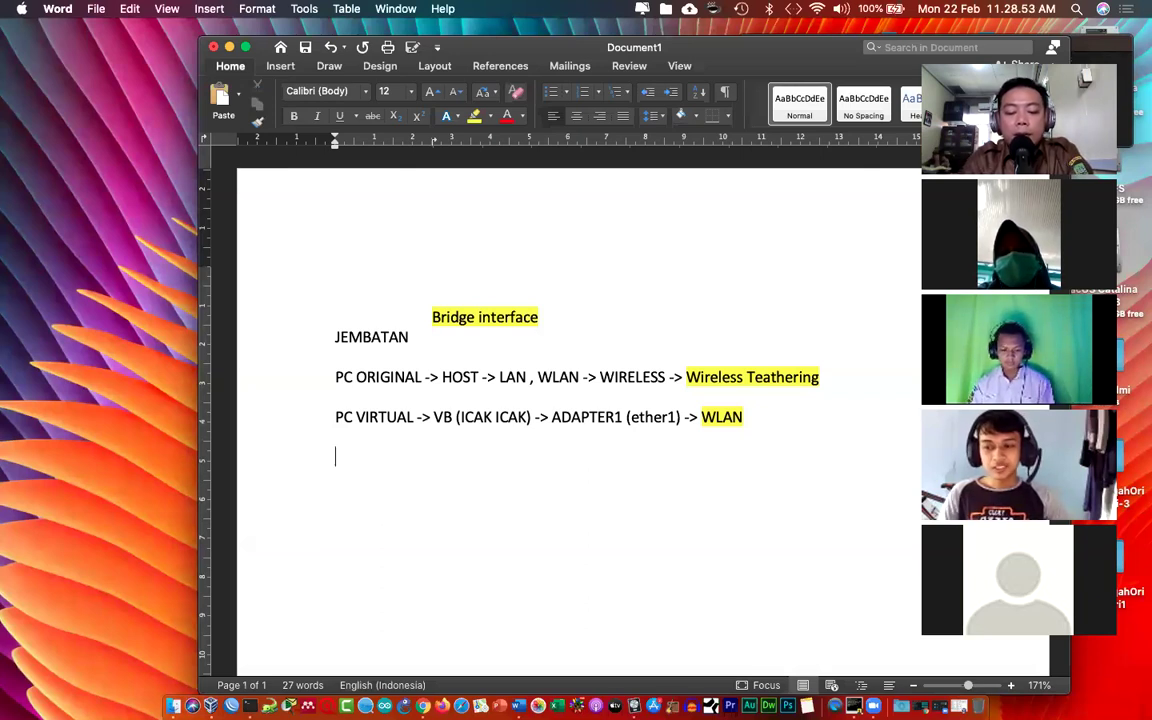
{"action": "type", "text": "PC VB"}
{"action": "key", "text": "BackSpace"}
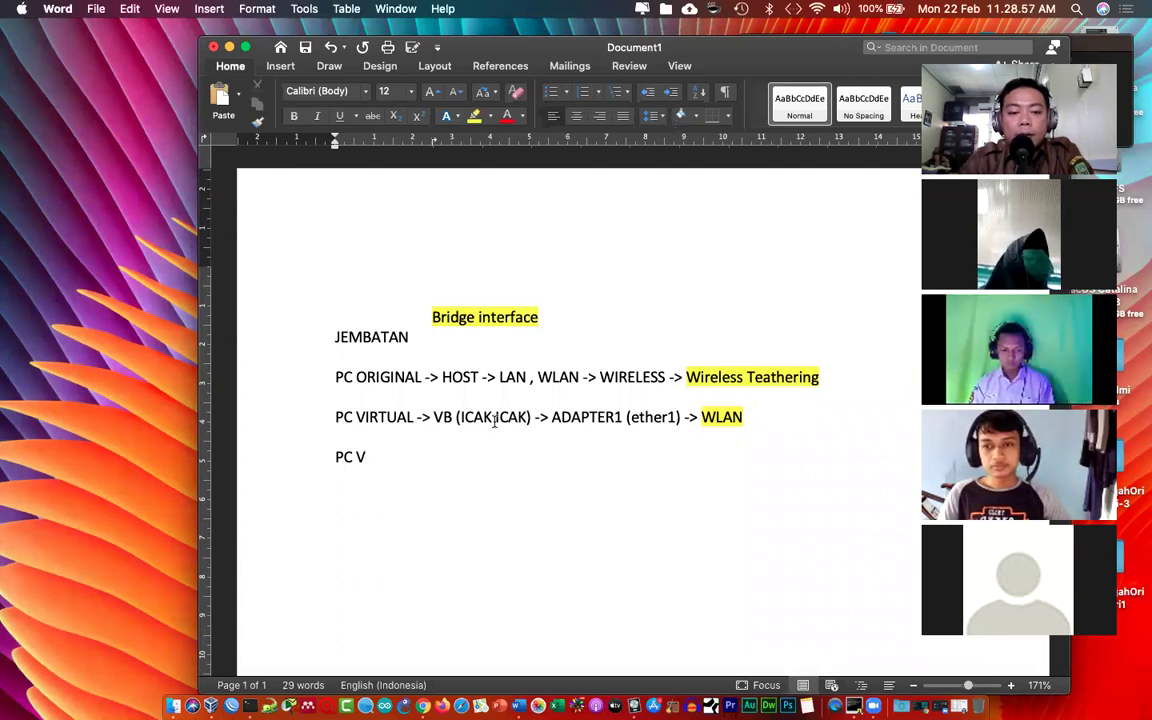
{"action": "type", "text": "IRTUAL IP ADDRESS"}
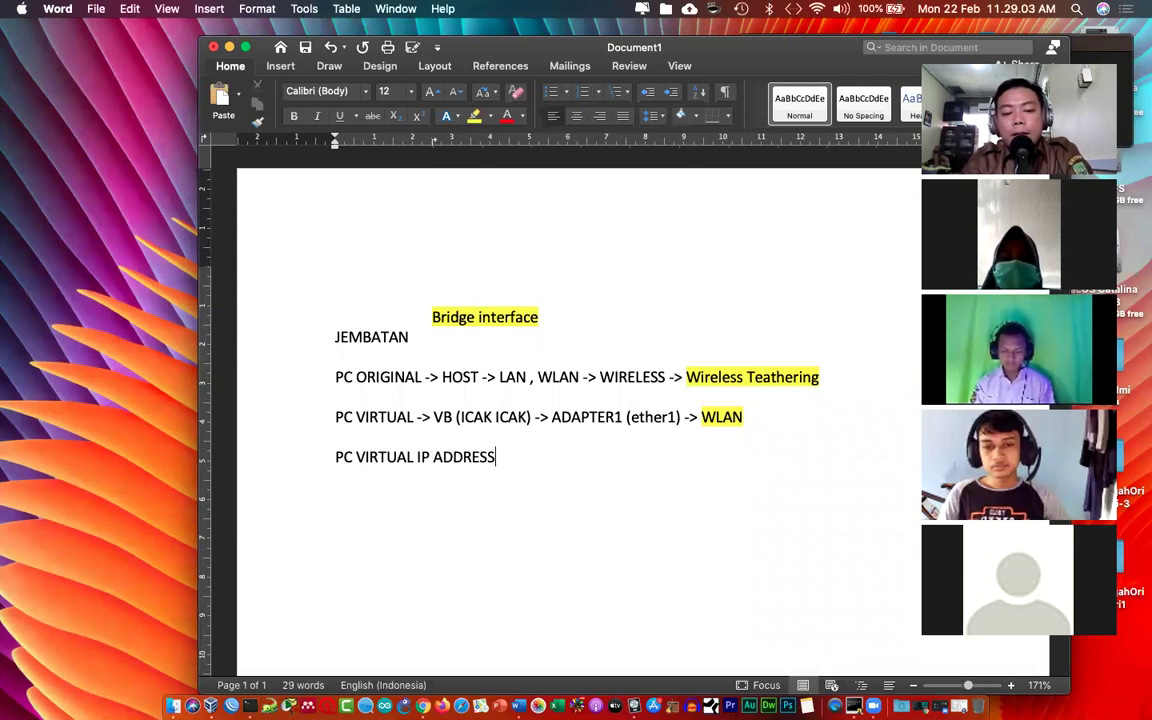
{"action": "key", "text": "Left"}
{"action": "key", "text": "Left"}
{"action": "key", "text": "Left"}
{"action": "key", "text": "Left"}
{"action": "key", "text": "Left"}
{"action": "key", "text": "Left"}
{"action": "key", "text": "Left"}
{"action": "type", "text": "->"}
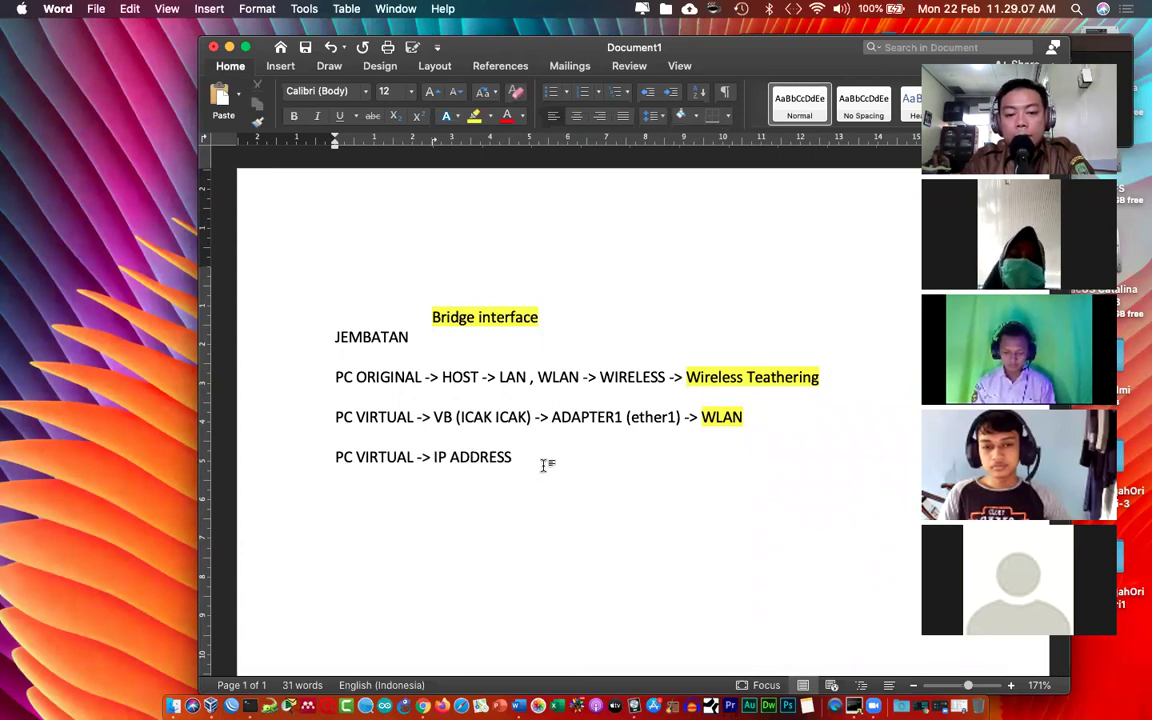
{"action": "left_click", "coordinate": [545, 464]}
{"action": "type", "text": "SECA"}
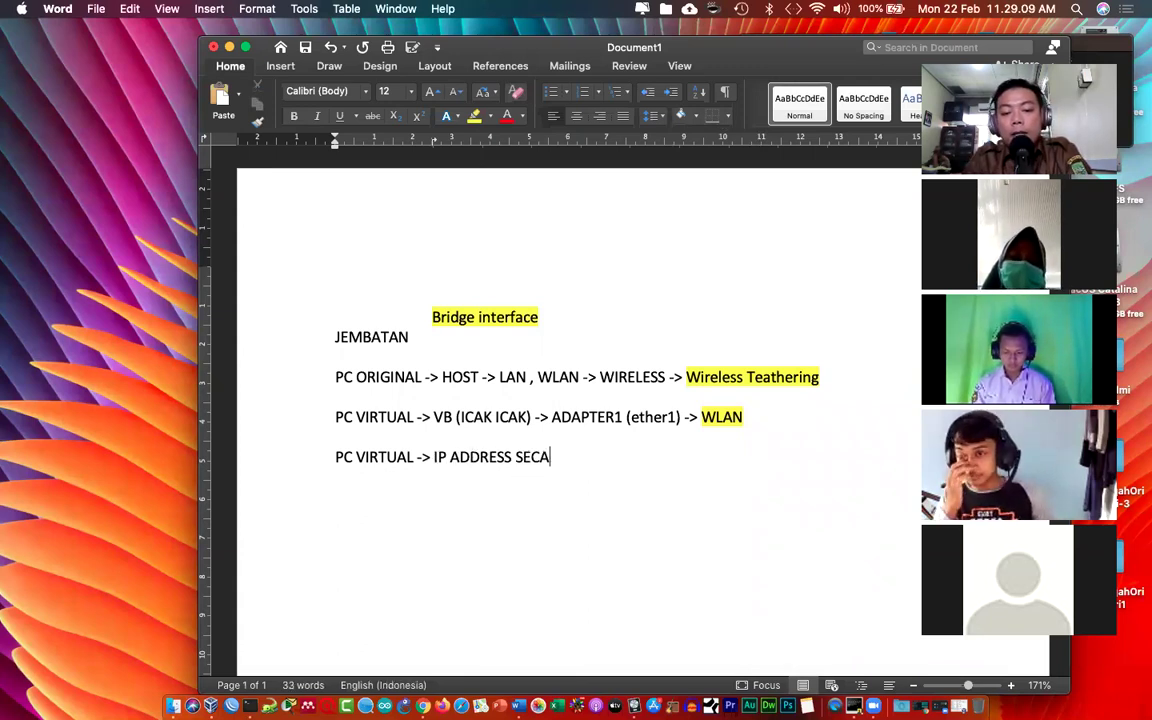
{"action": "type", "text": "RA OTOMATI"}
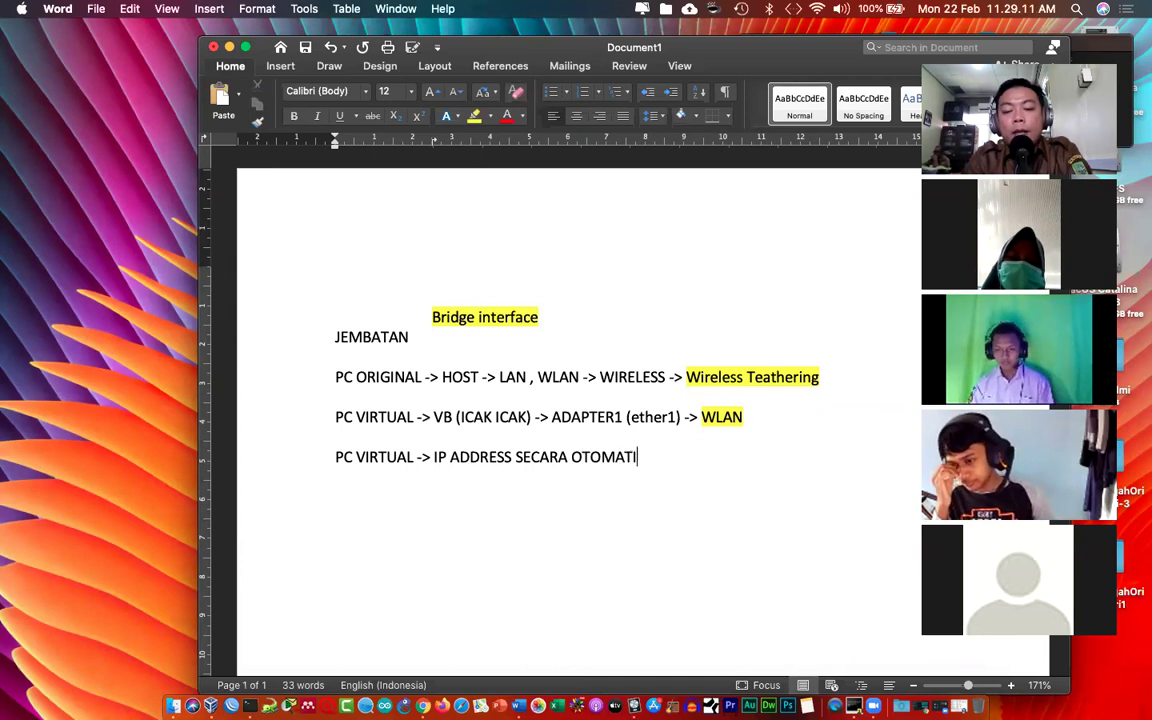
{"action": "type", "text": "S DARI "}
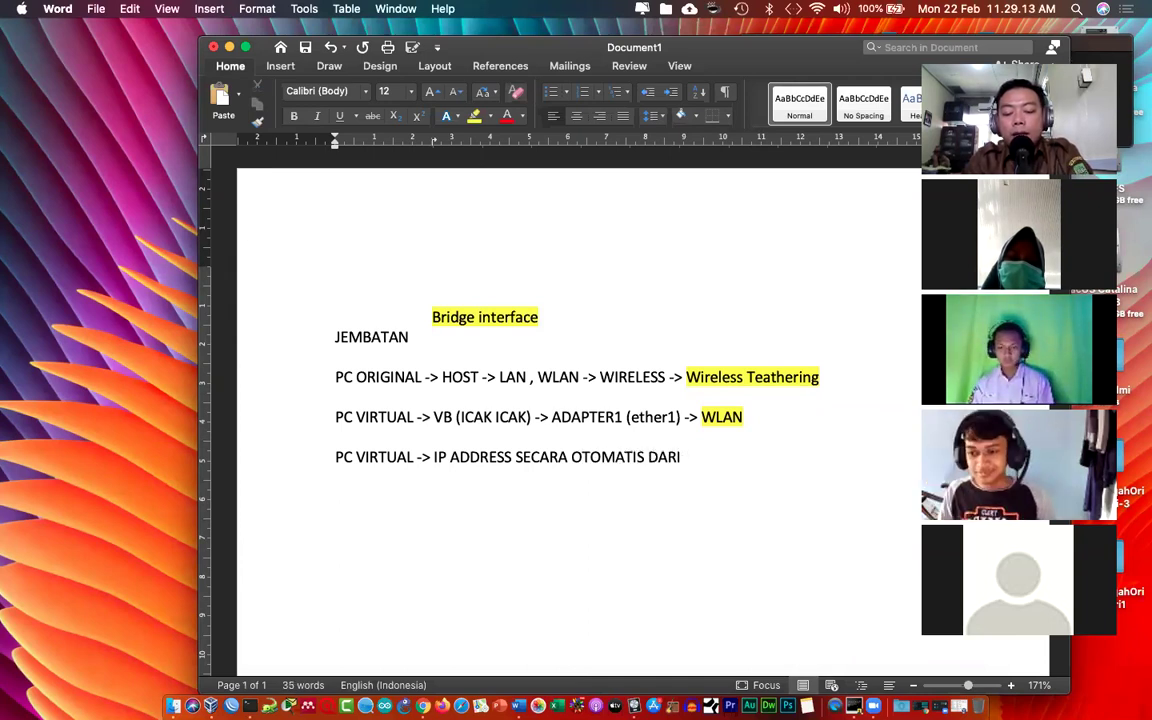
{"action": "type", "text": "DHCP SE"}
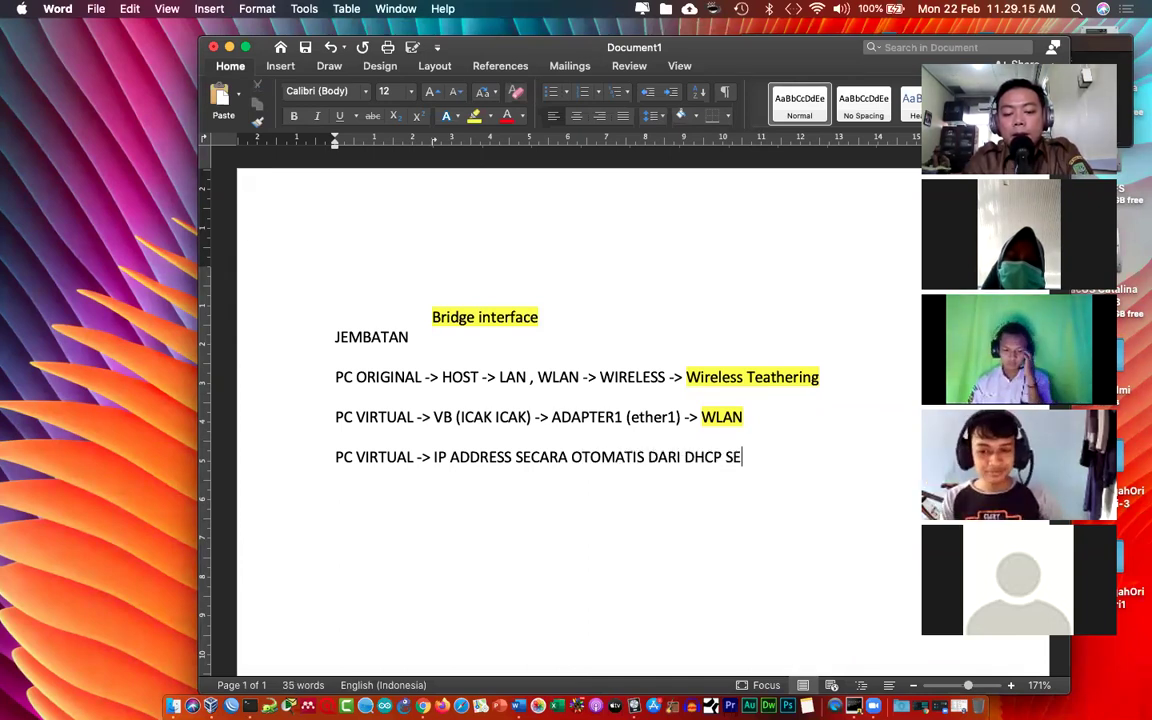
{"action": "type", "text": "RVER ("}
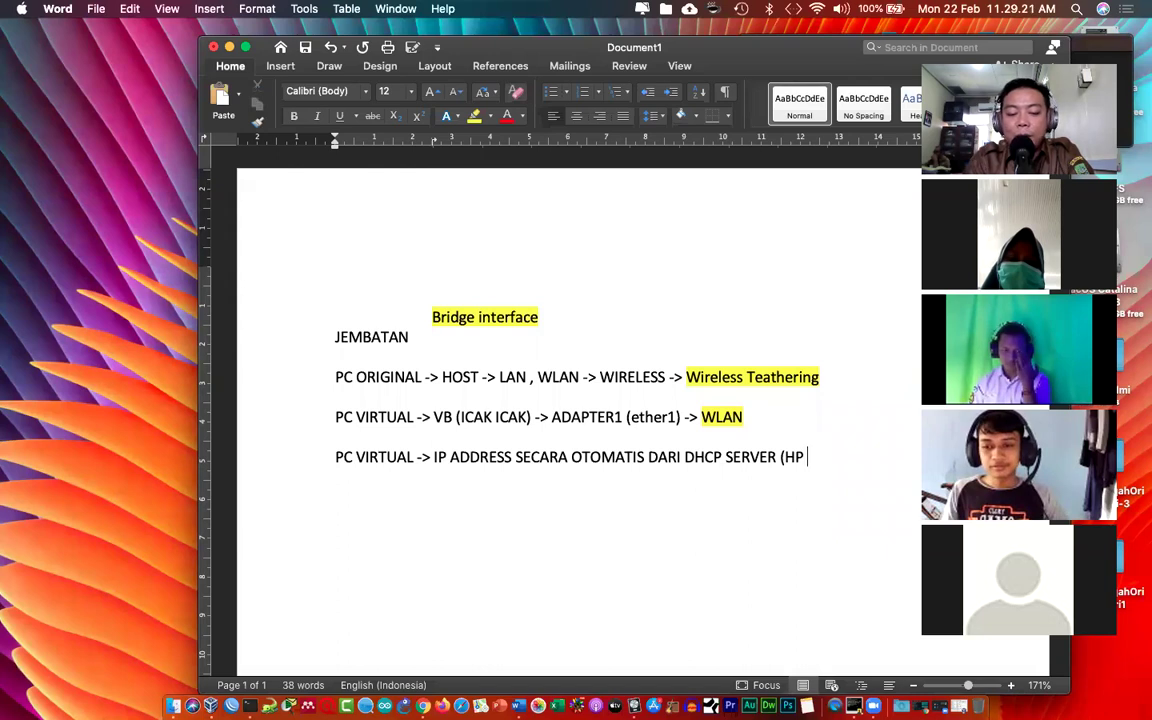
{"action": "type", "text": "HP t"}
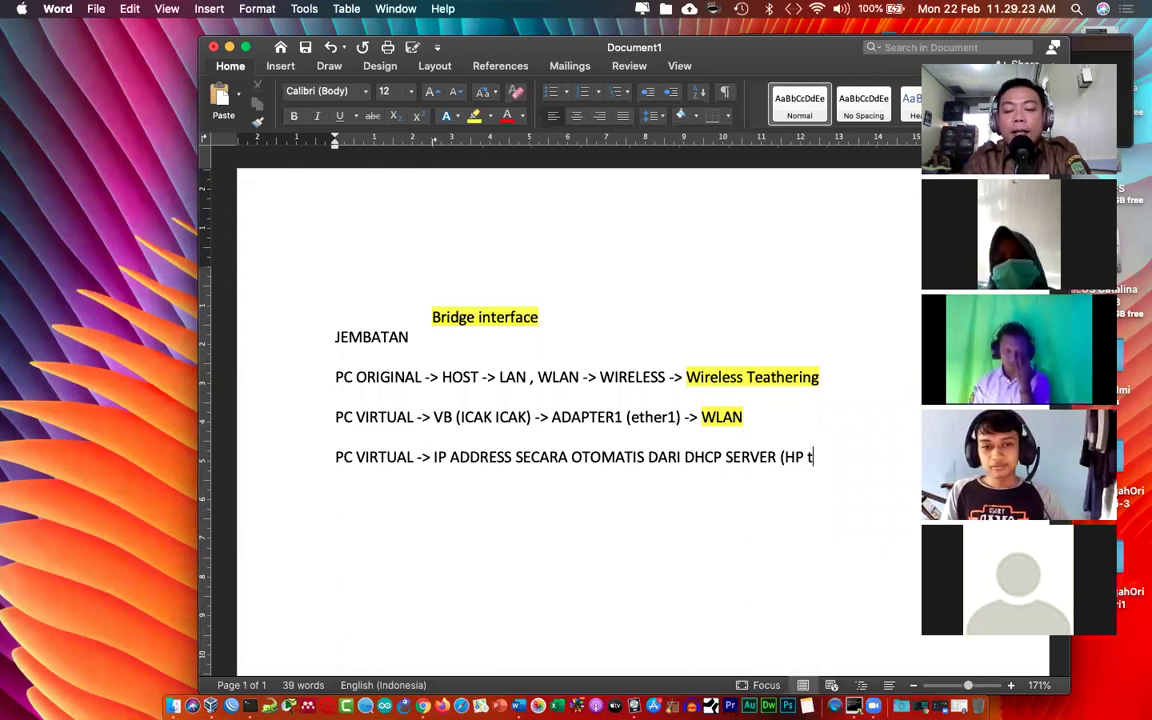
{"action": "type", "text": "eathe"}
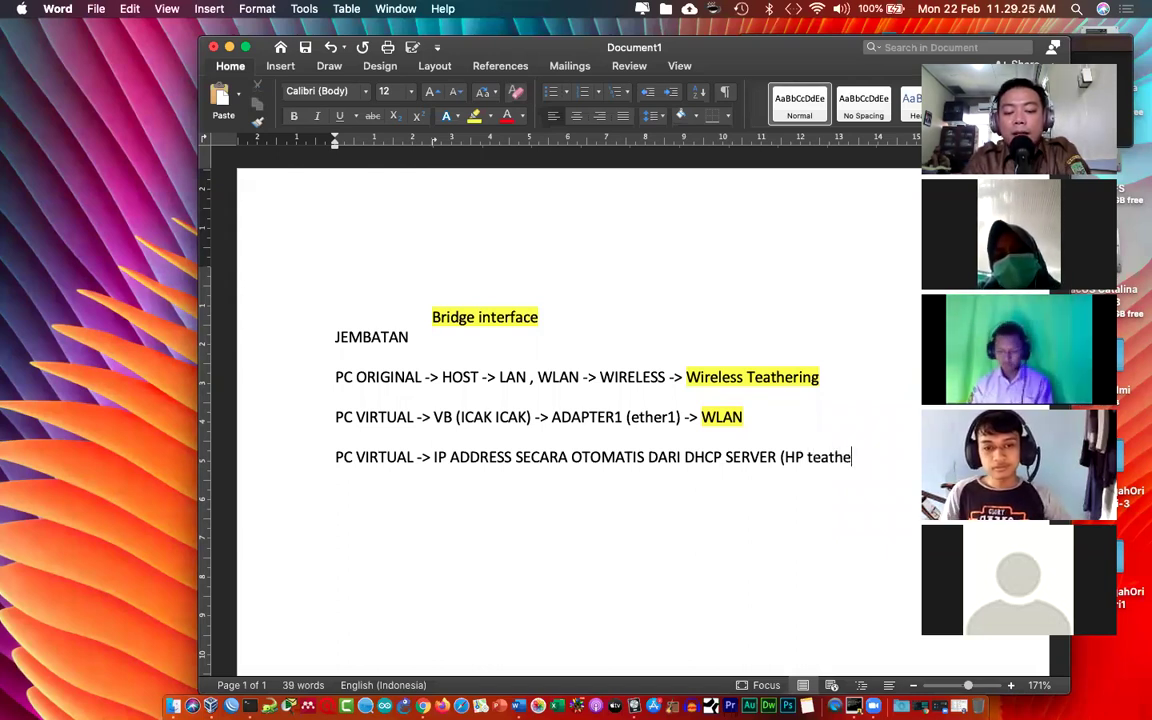
{"action": "type", "text": "ring)"}
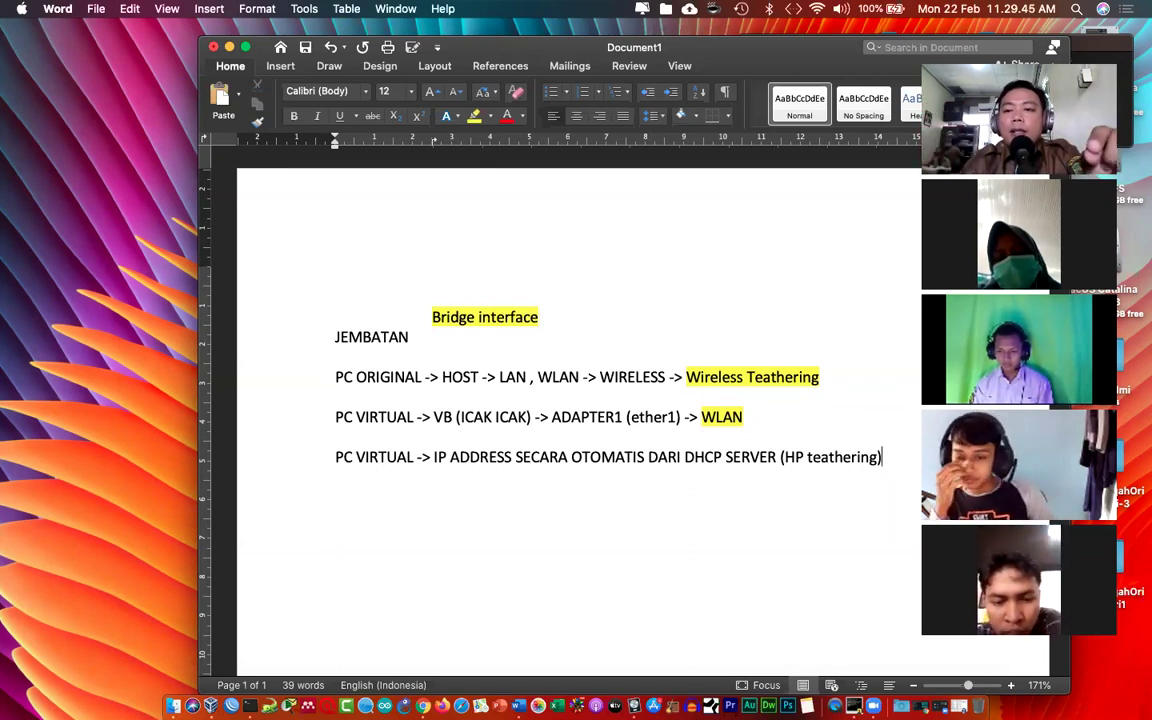
{"action": "key", "text": "Return"}
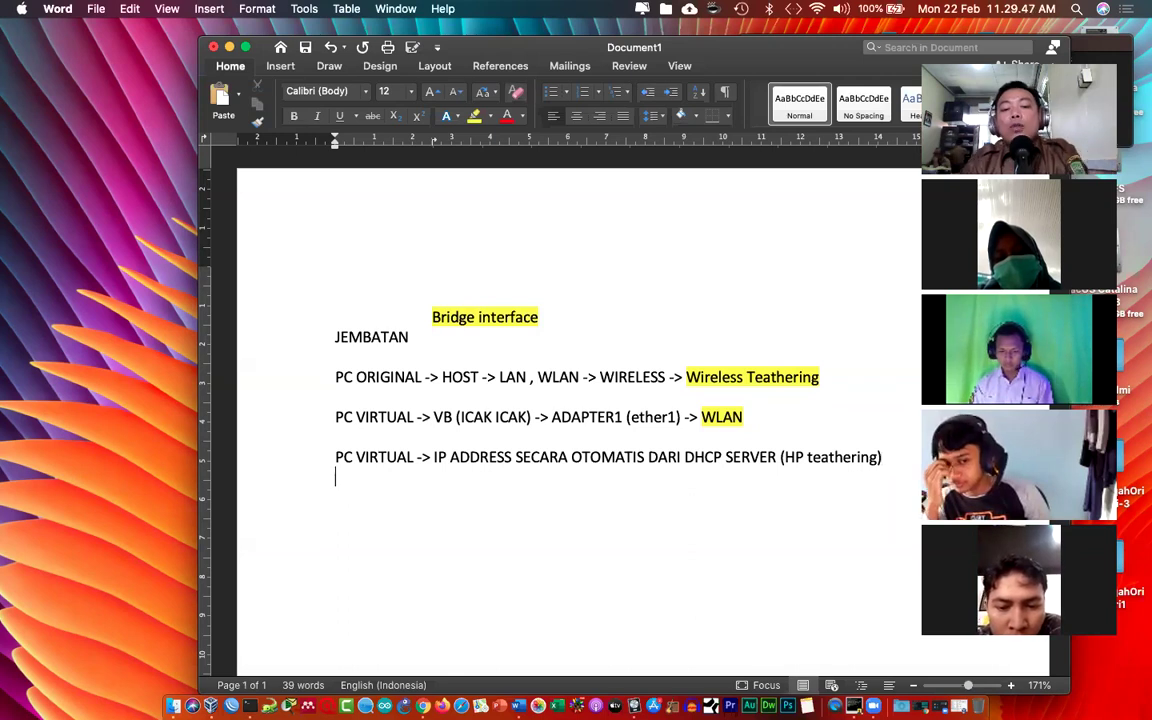
Step: Add the line 'umumnya 192.168.43.1, 192.168.43.2-254' and highlight 2-254 in yellow
{"action": "type", "text": "umumnya "}
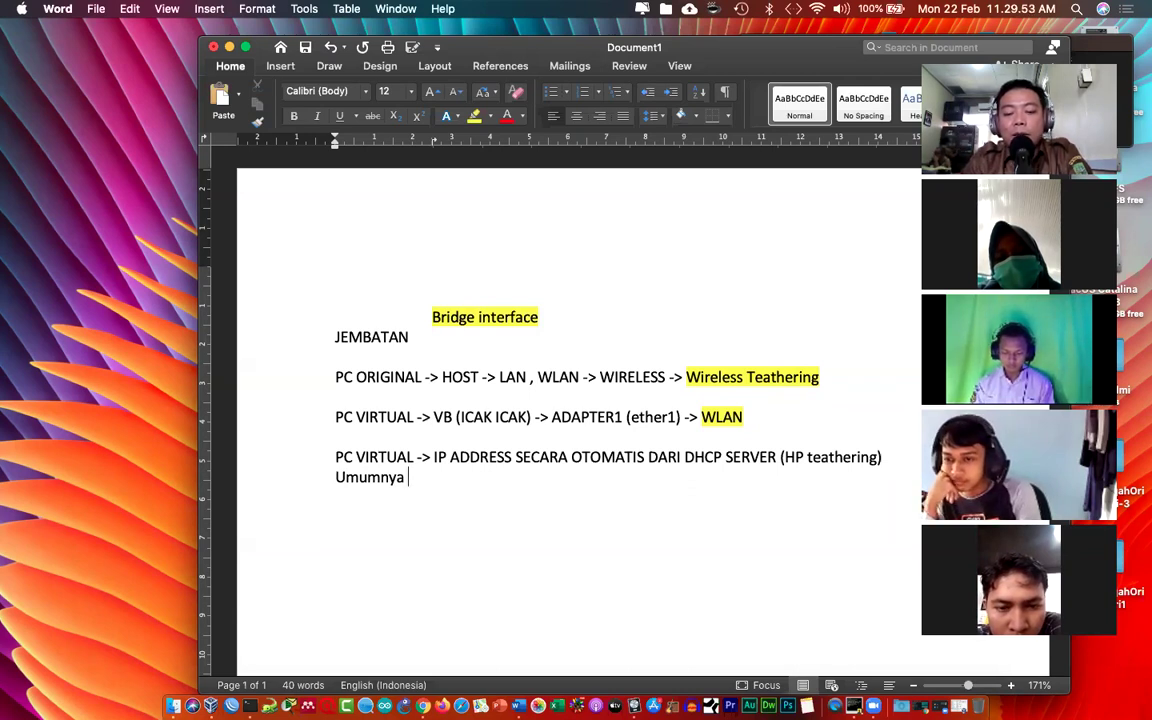
{"action": "type", "text": "192.16"}
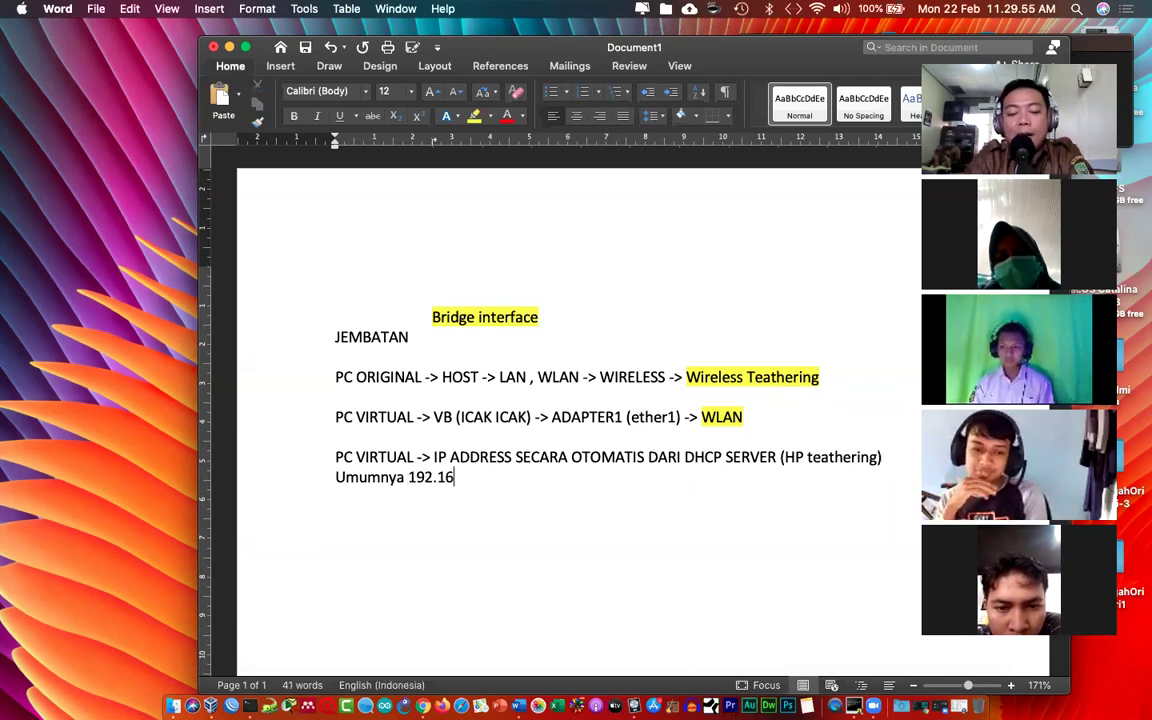
{"action": "type", "text": "8.43."}
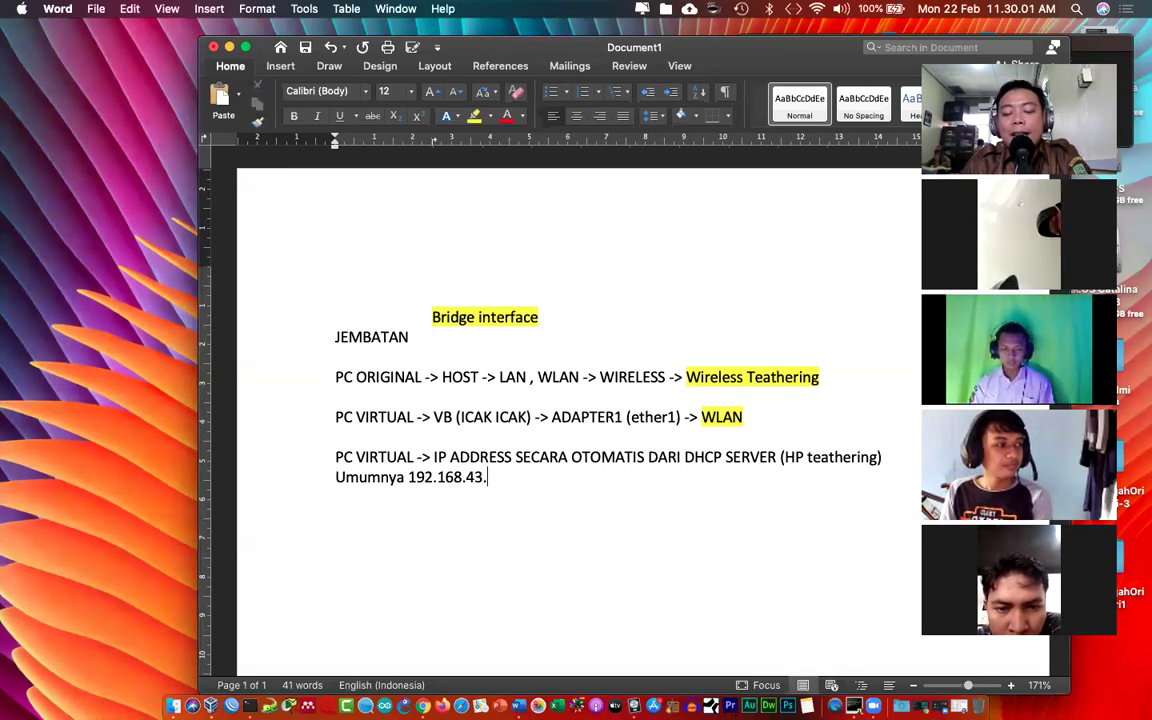
{"action": "type", "text": "1"}
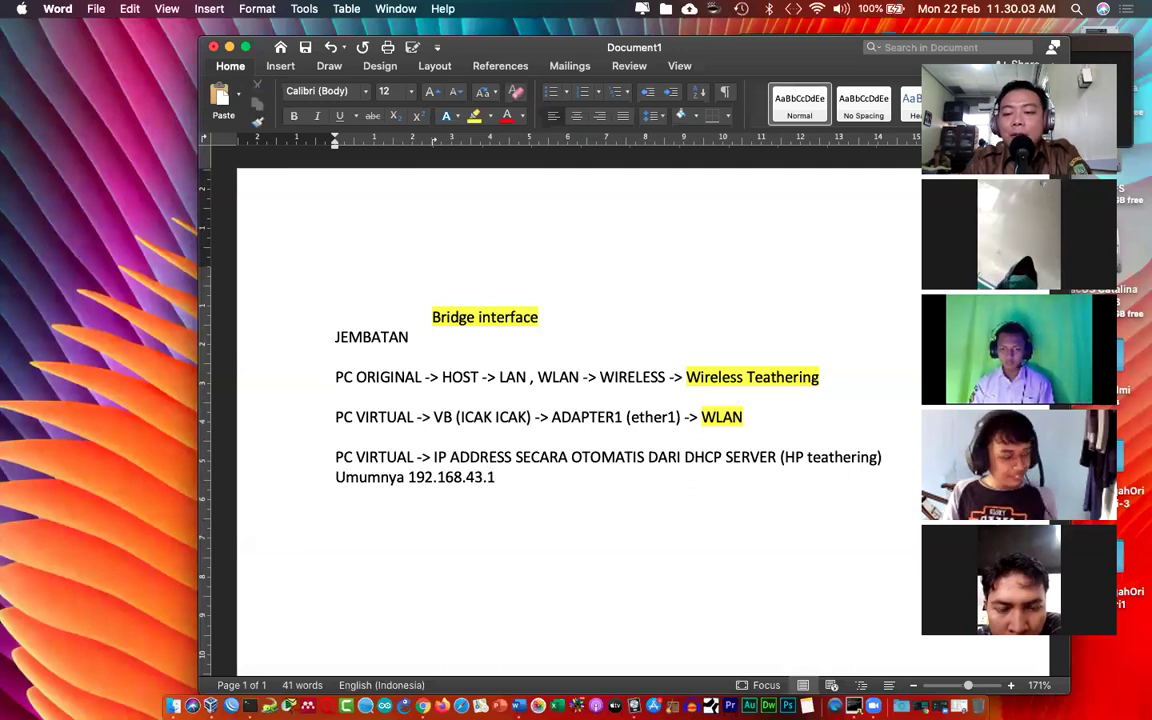
{"action": "type", "text": ","}
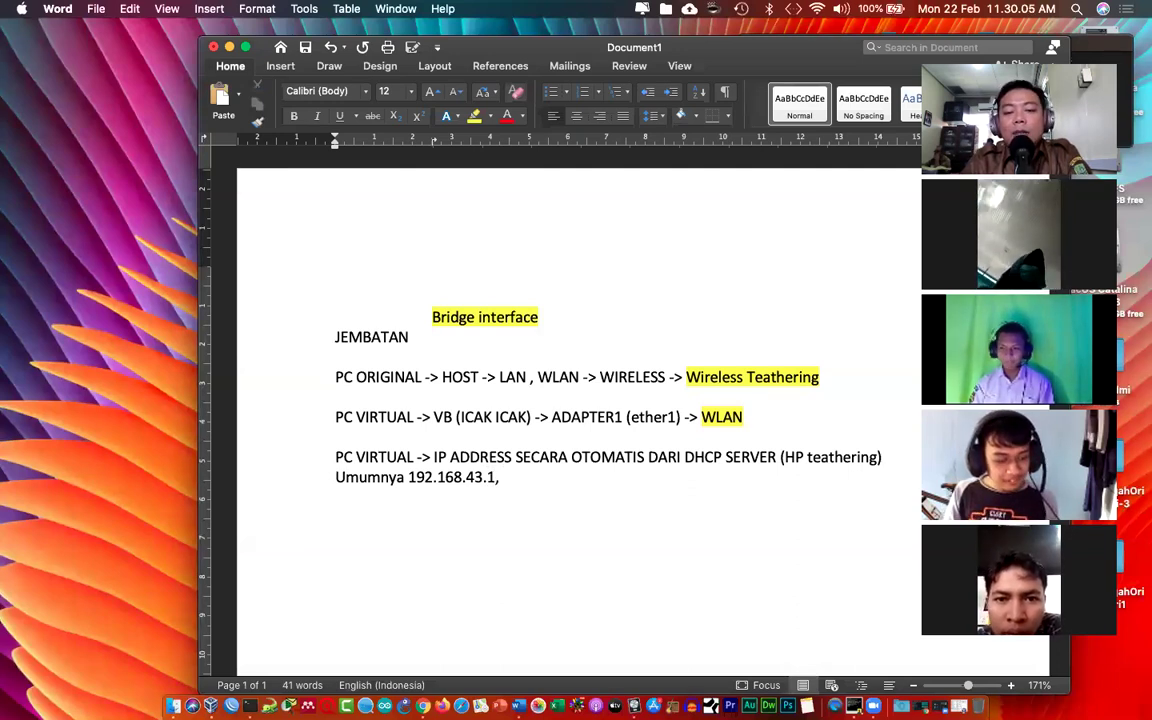
{"action": "type", "text": " 192.168."}
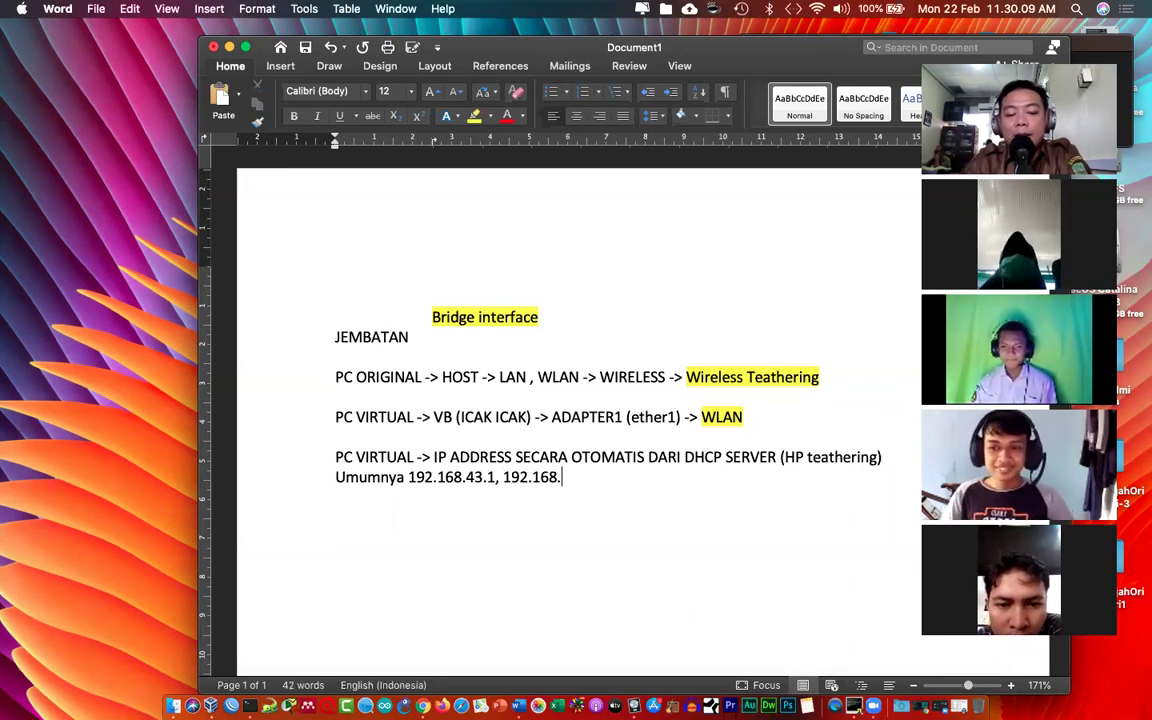
{"action": "type", "text": "43.2-"}
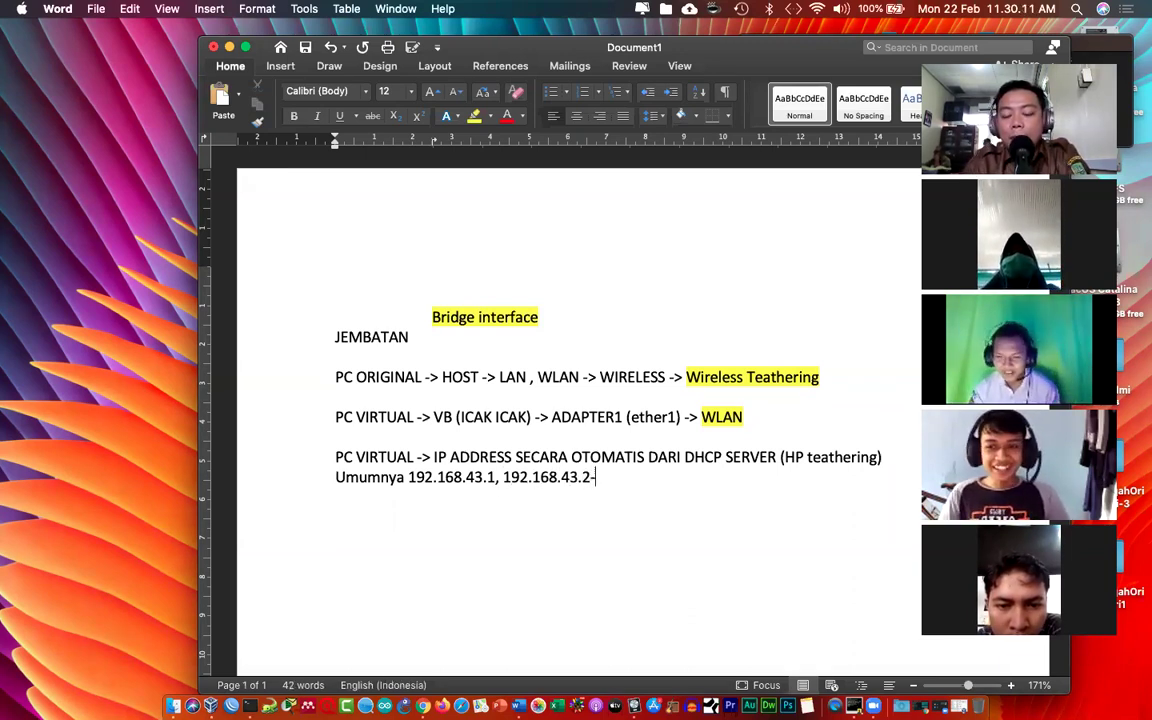
{"action": "type", "text": "254"}
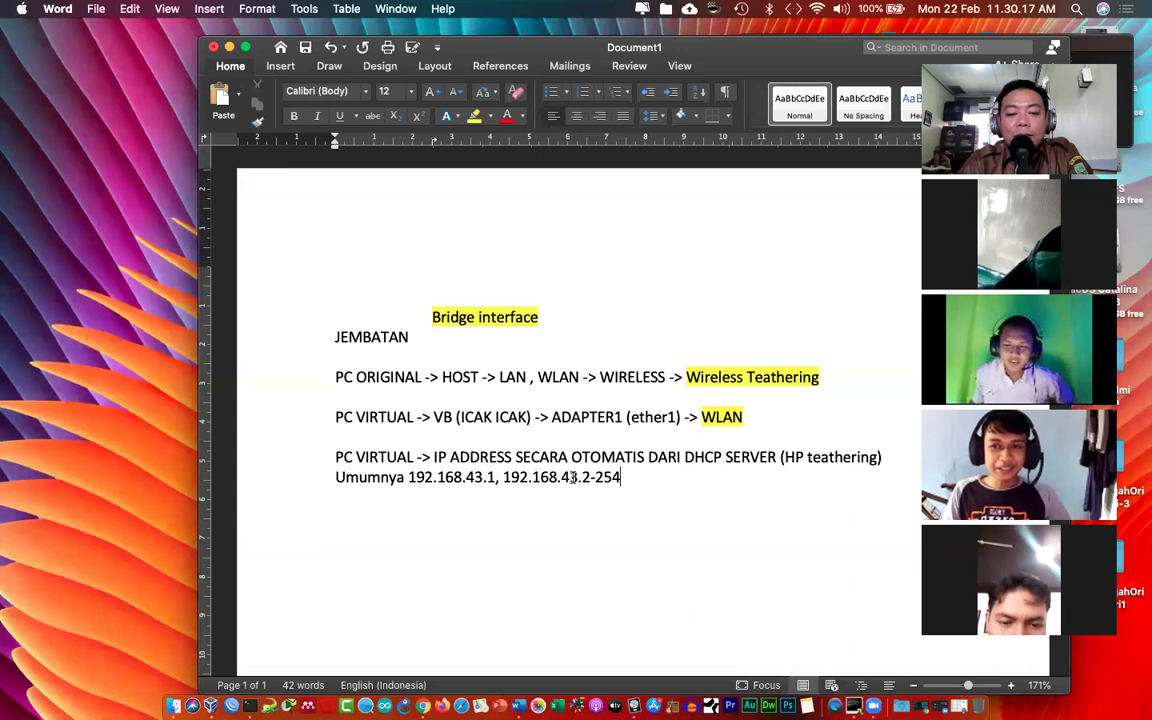
{"action": "left_click_drag", "start_coordinate": [621, 477], "coordinate": [582, 477]}
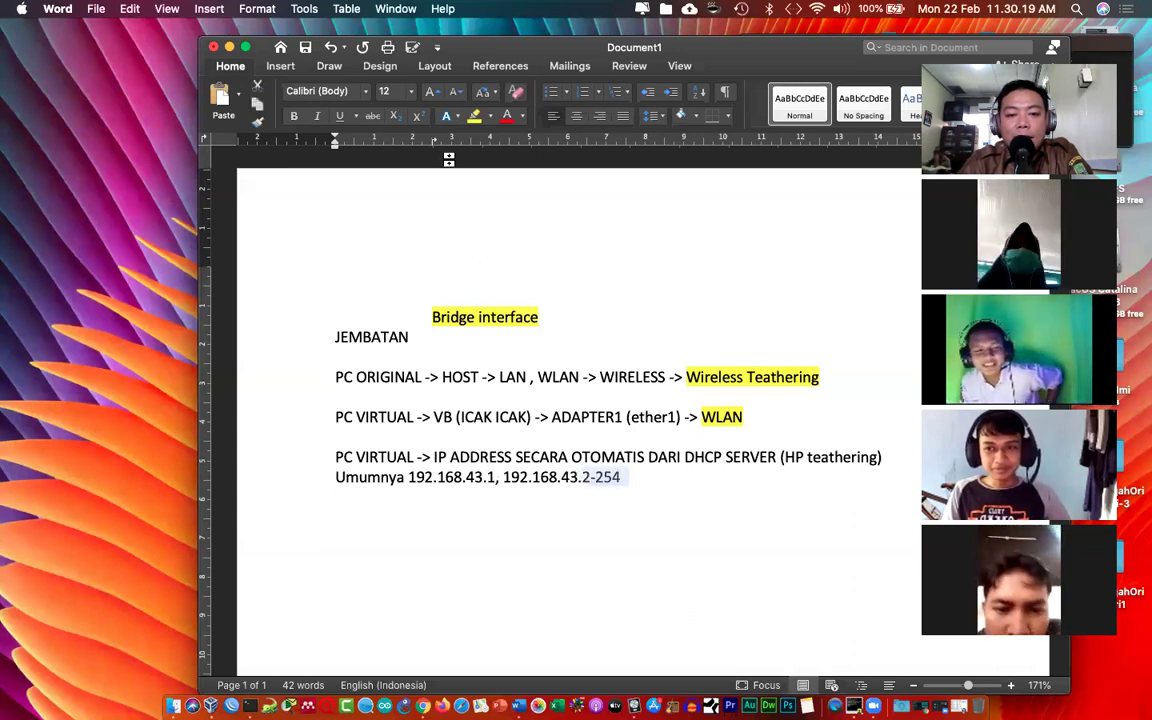
{"action": "left_click", "coordinate": [475, 116]}
{"action": "left_click", "coordinate": [790, 622]}
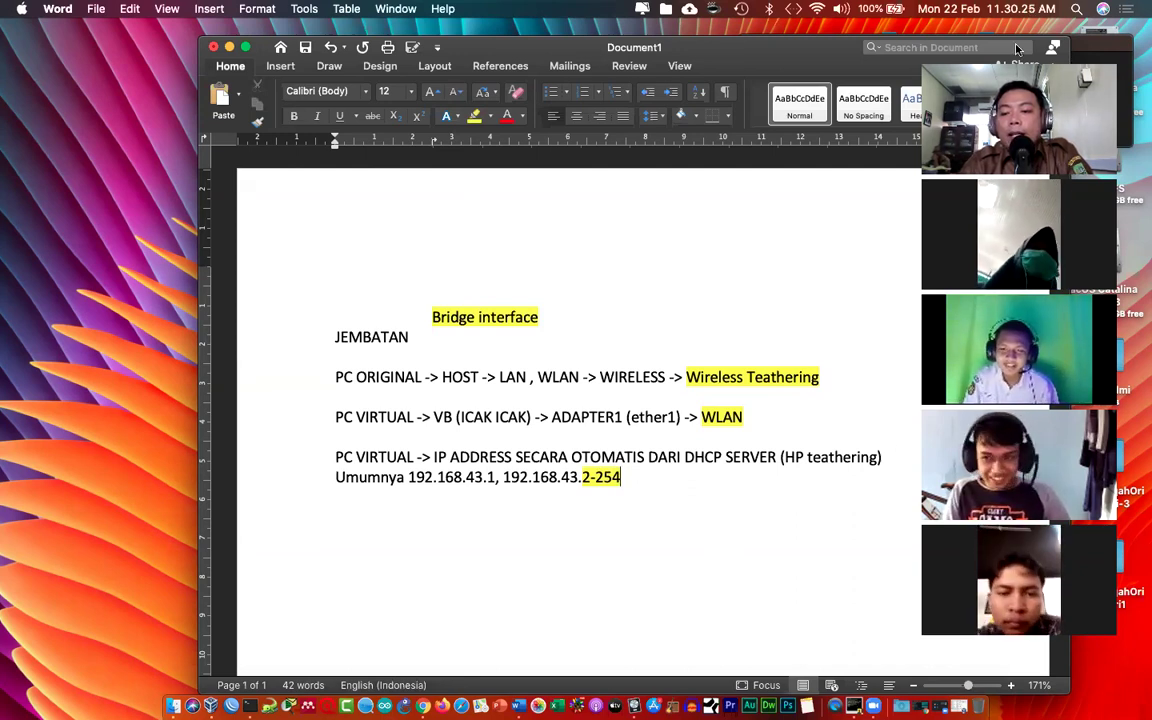
{"action": "left_click", "coordinate": [816, 9]}
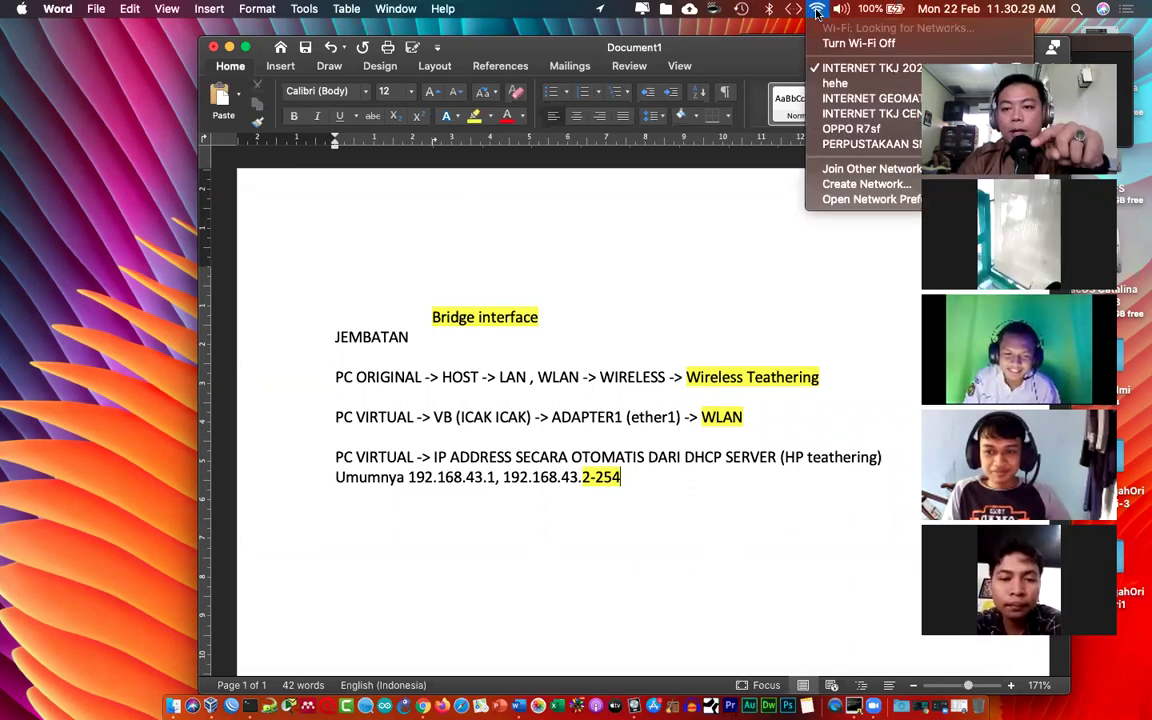
{"action": "left_click", "coordinate": [840, 200]}
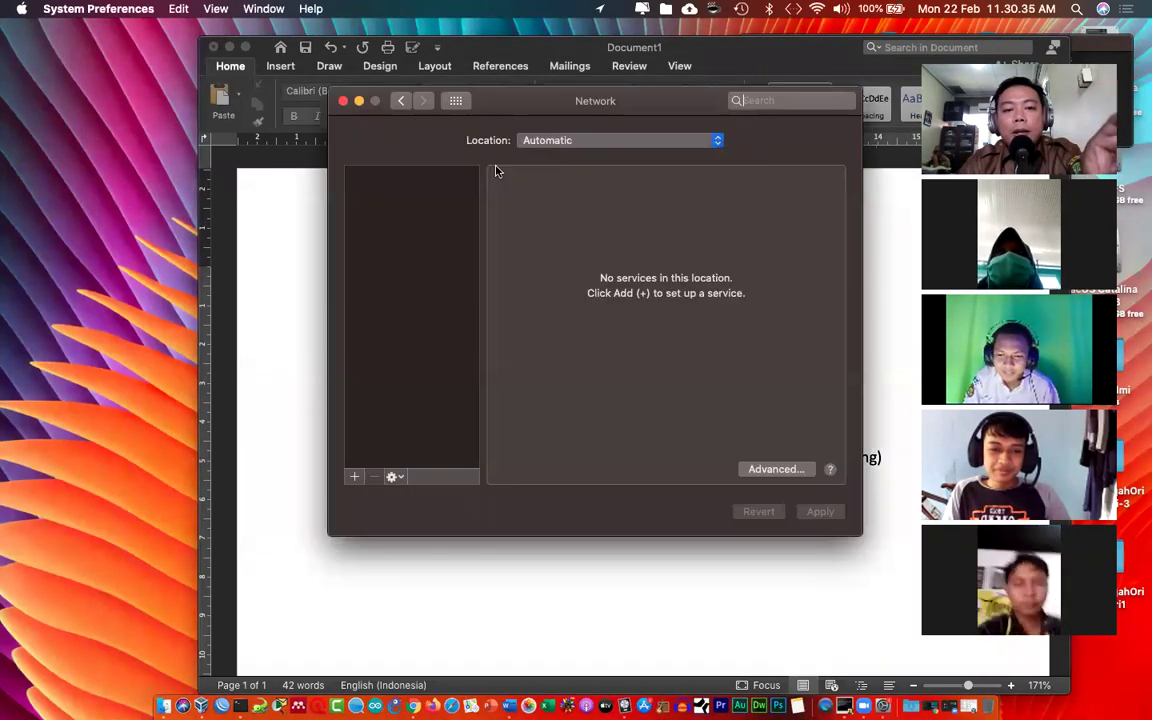
{"action": "left_click", "coordinate": [392, 174]}
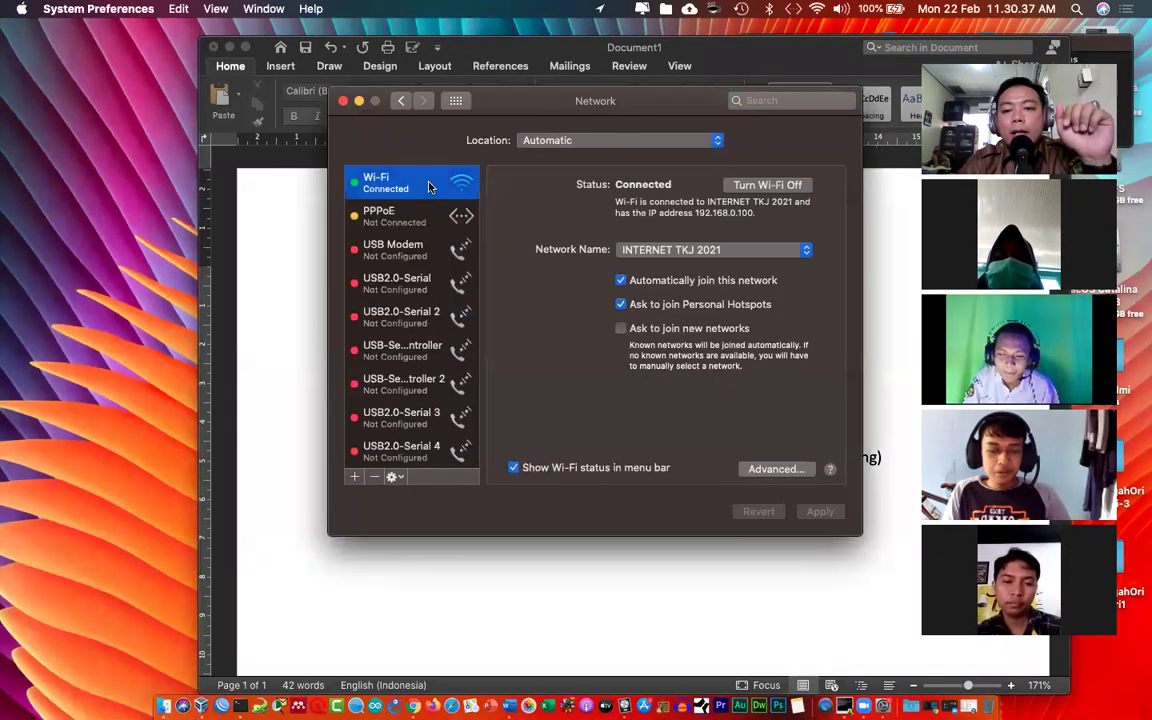
{"action": "left_click", "coordinate": [764, 470]}
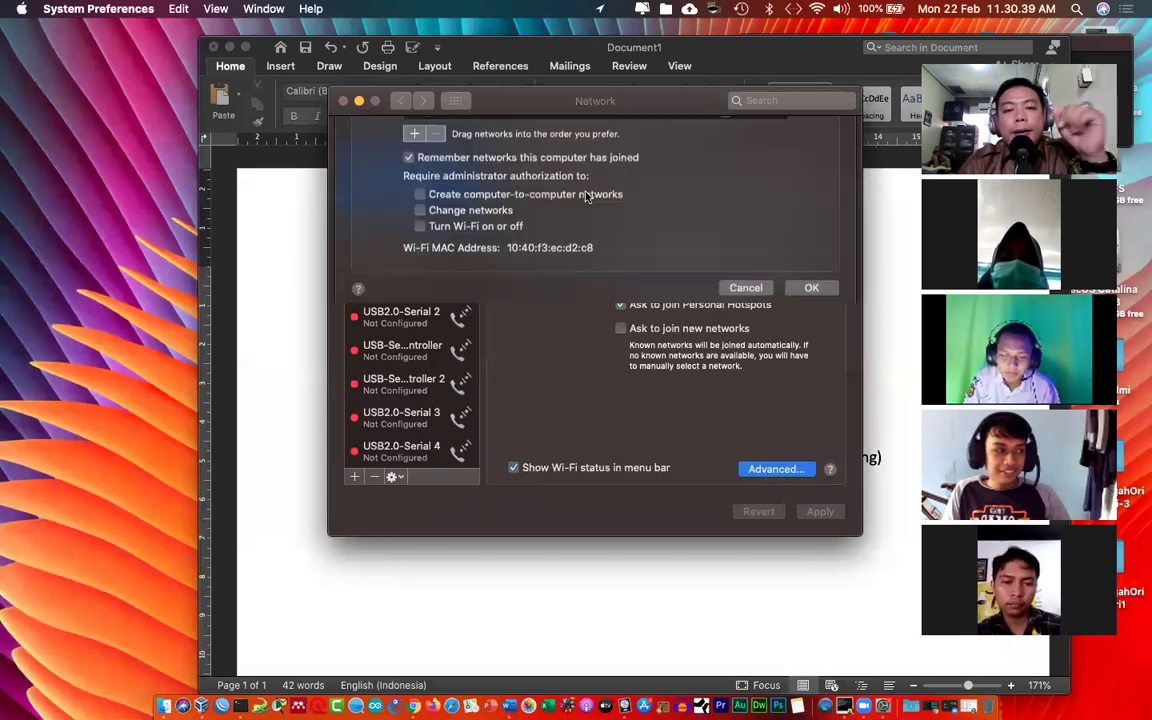
{"action": "left_click", "coordinate": [491, 168]}
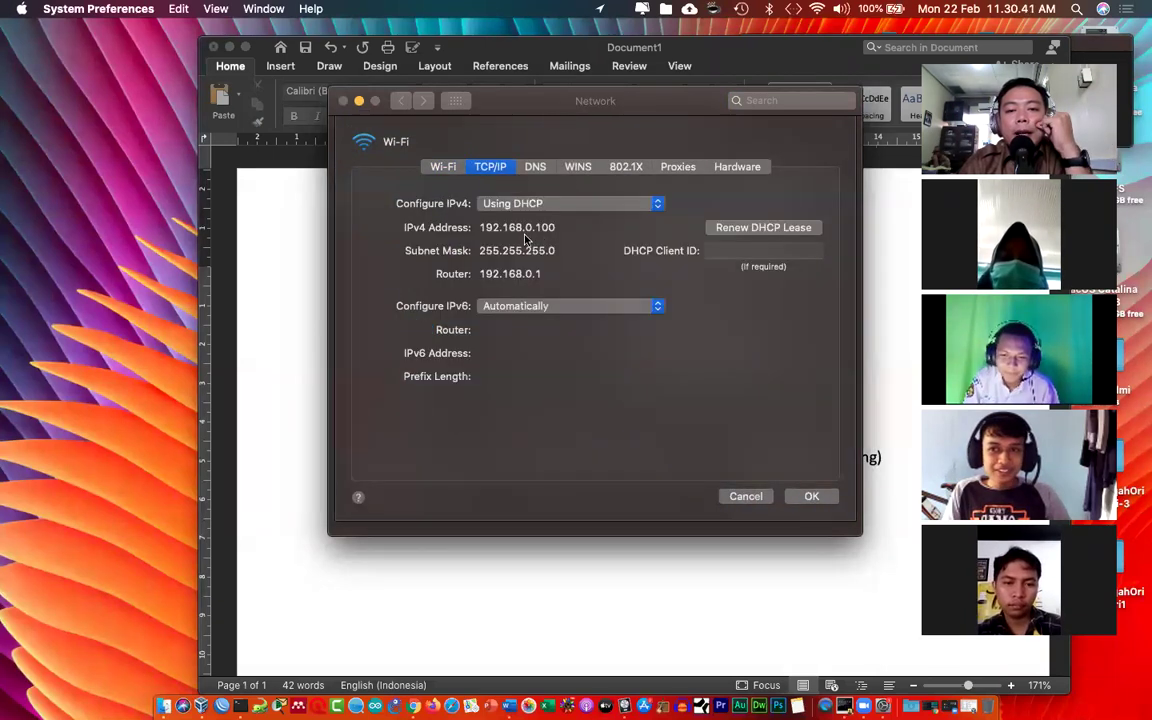
{"action": "left_click_drag", "start_coordinate": [480, 230], "coordinate": [563, 222]}
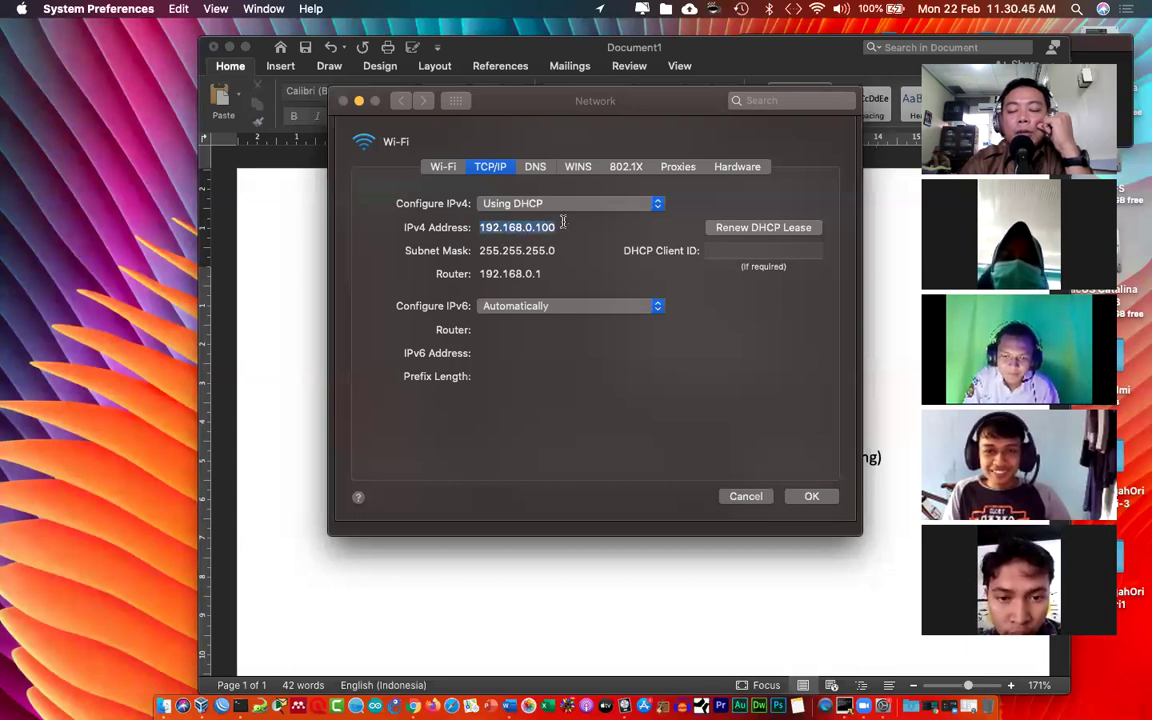
{"action": "left_click_drag", "start_coordinate": [477, 276], "coordinate": [543, 274]}
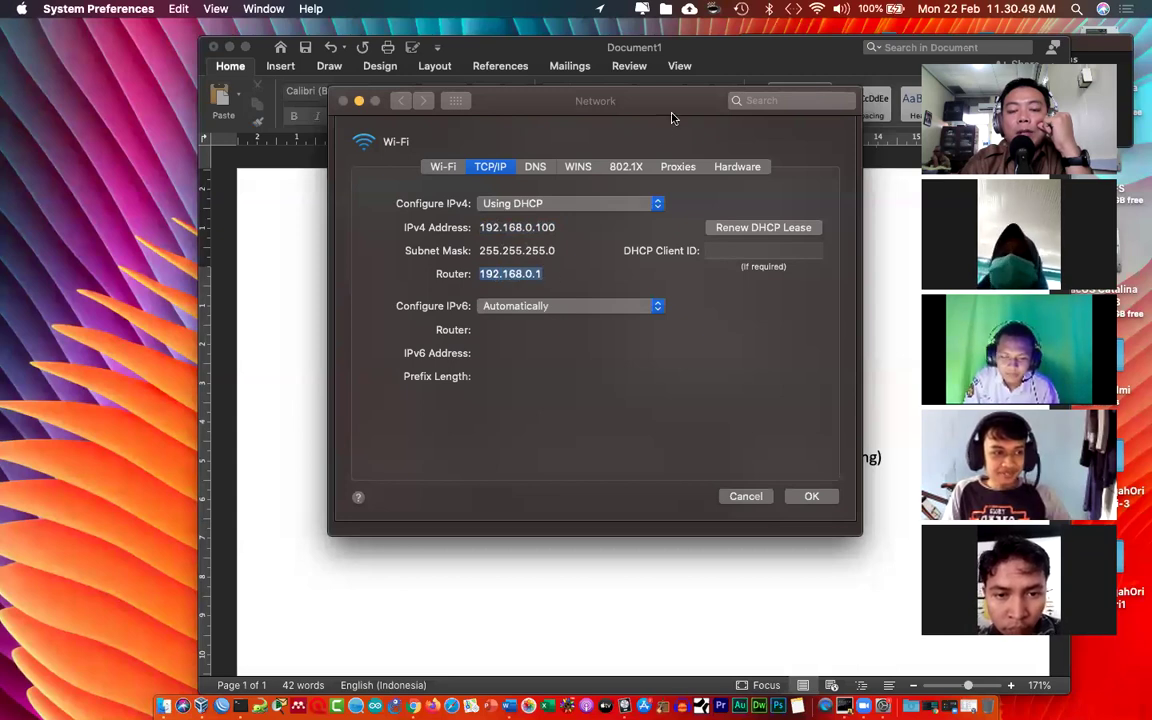
{"action": "left_click", "coordinate": [540, 273]}
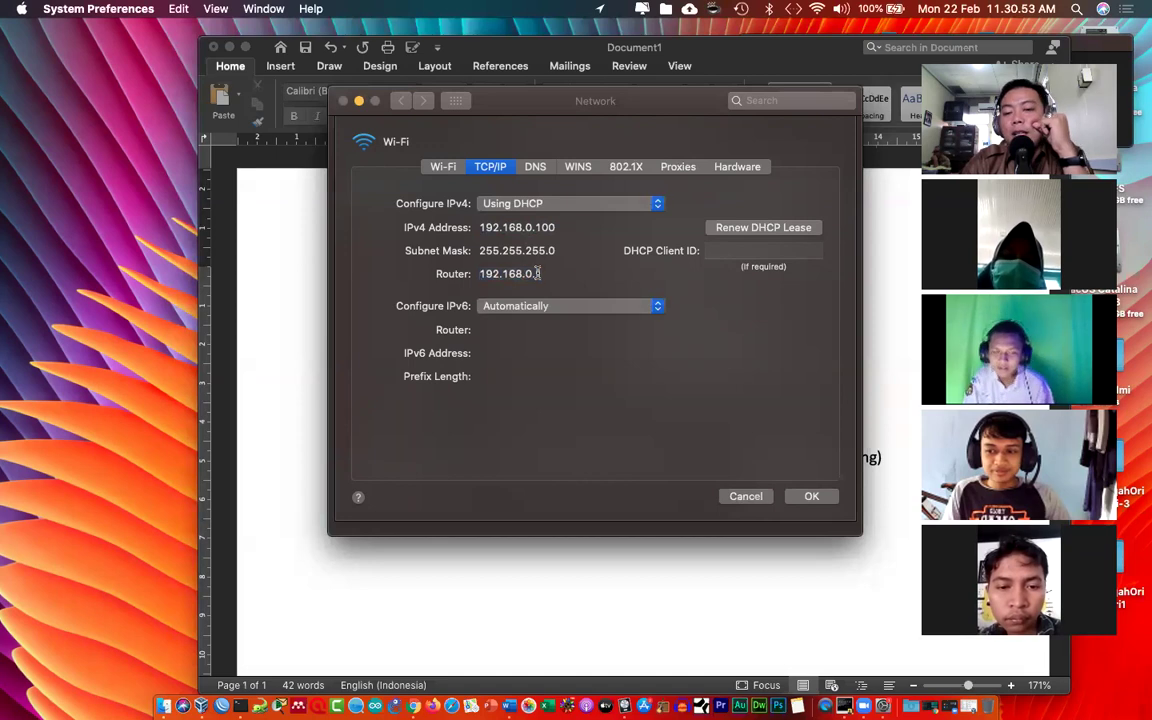
{"action": "left_click", "coordinate": [732, 498]}
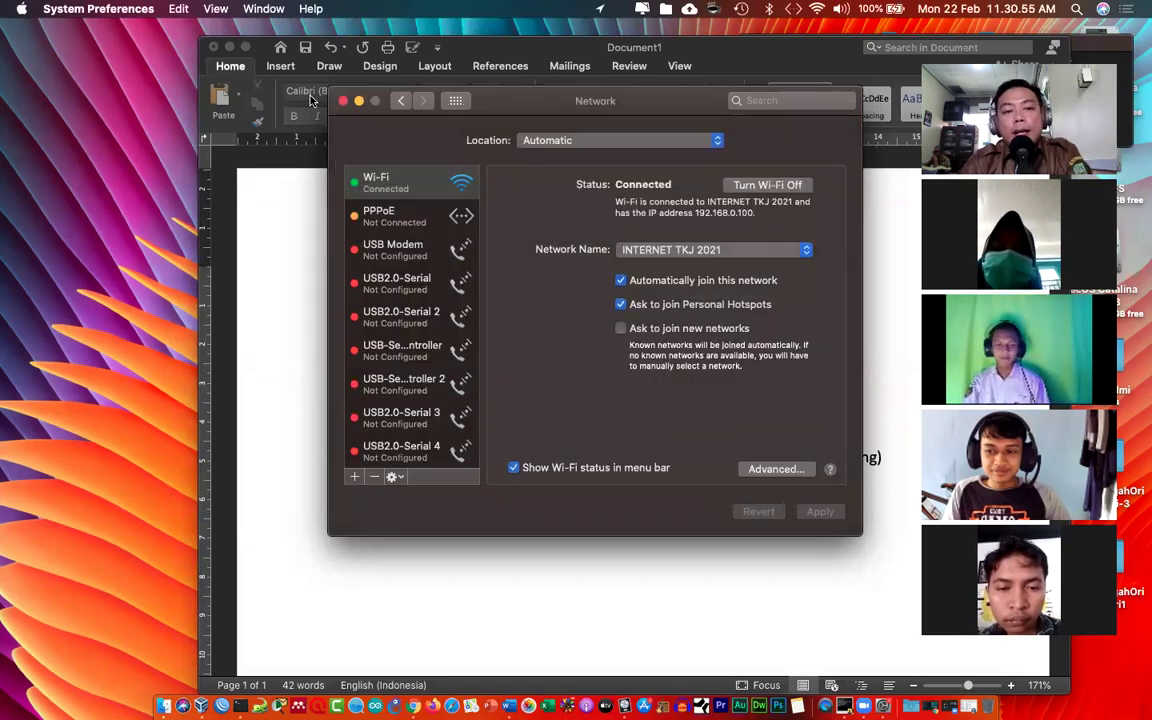
{"action": "left_click", "coordinate": [630, 484]}
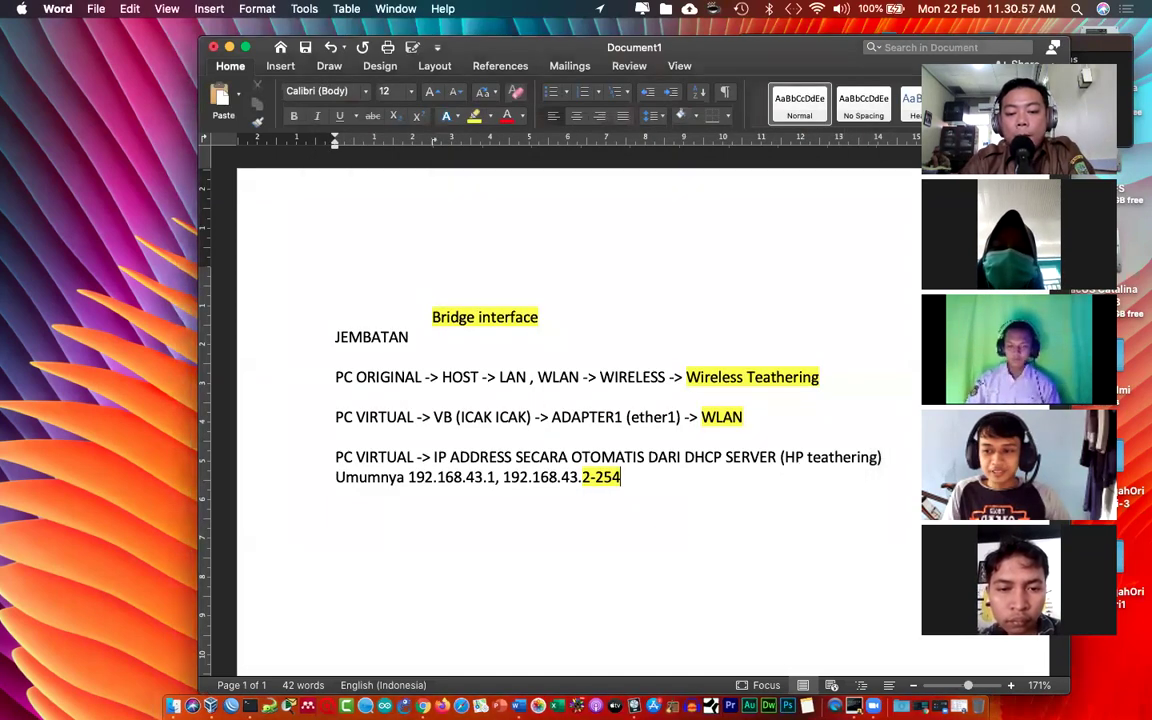
Step: Add the line 'INTERNET - > 192.168.0.100 (laptop asli)' to the notes
{"action": "key", "text": "Return"}
{"action": "key", "text": "Return"}
{"action": "type", "text": "192"}
{"action": "key", "text": "BackSpace"}
{"action": "key", "text": "BackSpace"}
{"action": "key", "text": "BackSpace"}
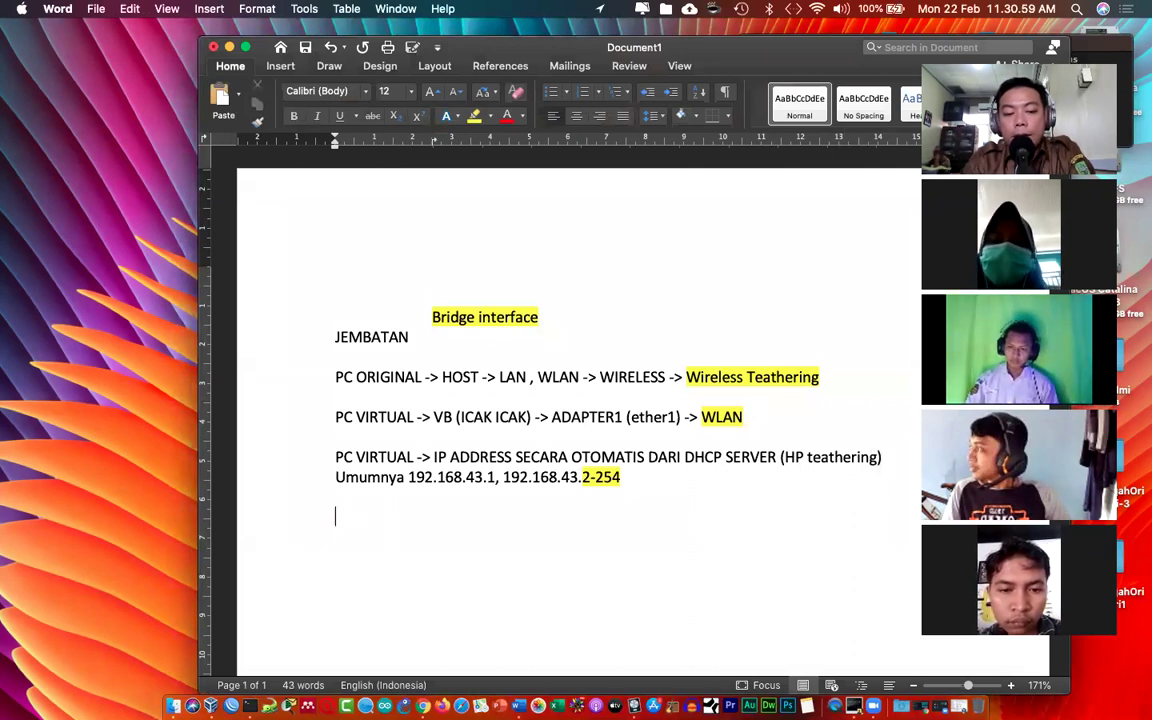
{"action": "type", "text": "INTE"}
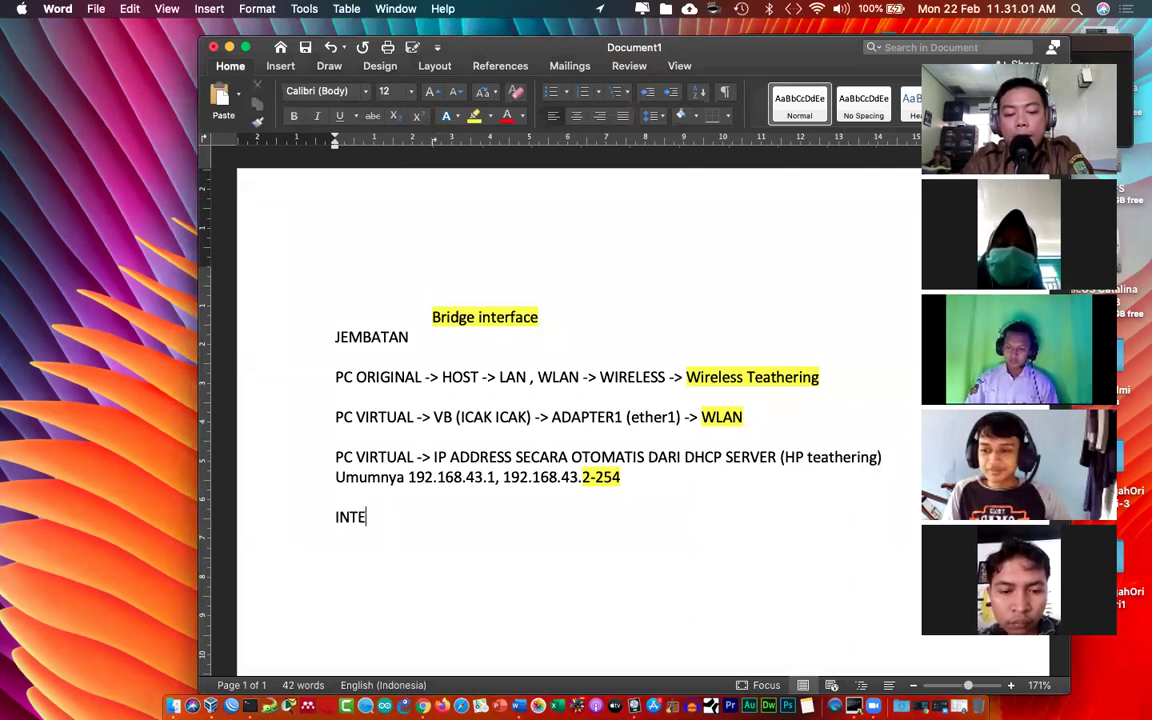
{"action": "type", "text": "RNET - > 192.168"}
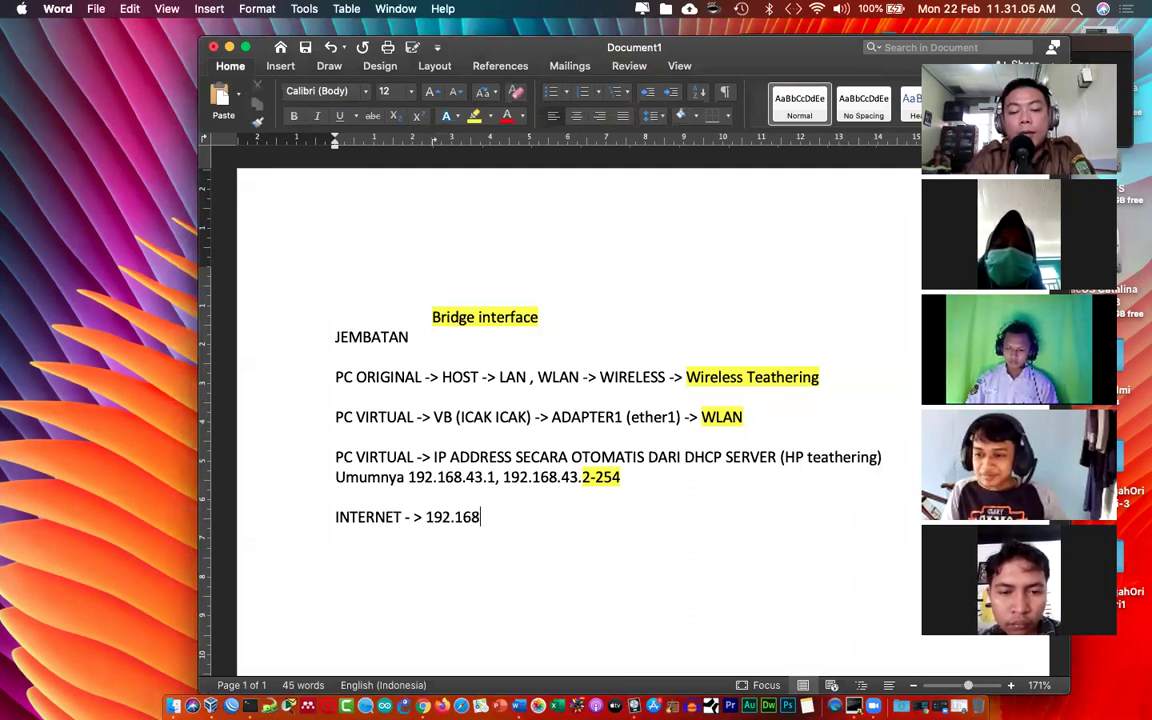
{"action": "type", "text": ".0.100 (laptop as"}
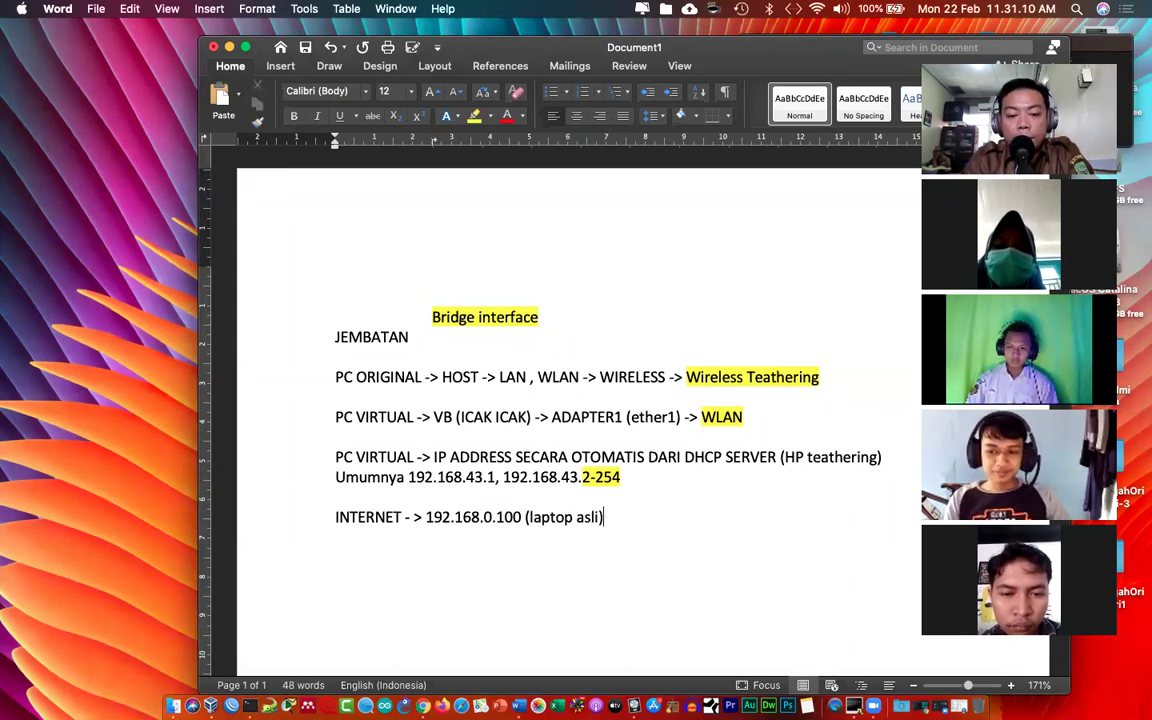
{"action": "type", "text": "li)"}
{"action": "key", "text": "Return"}
Step: Add the line 'ROUTER -> 192.168.0.1 (sumber internet)', correcting typos along the way
{"action": "type", "text": "ROUTERNYA"}
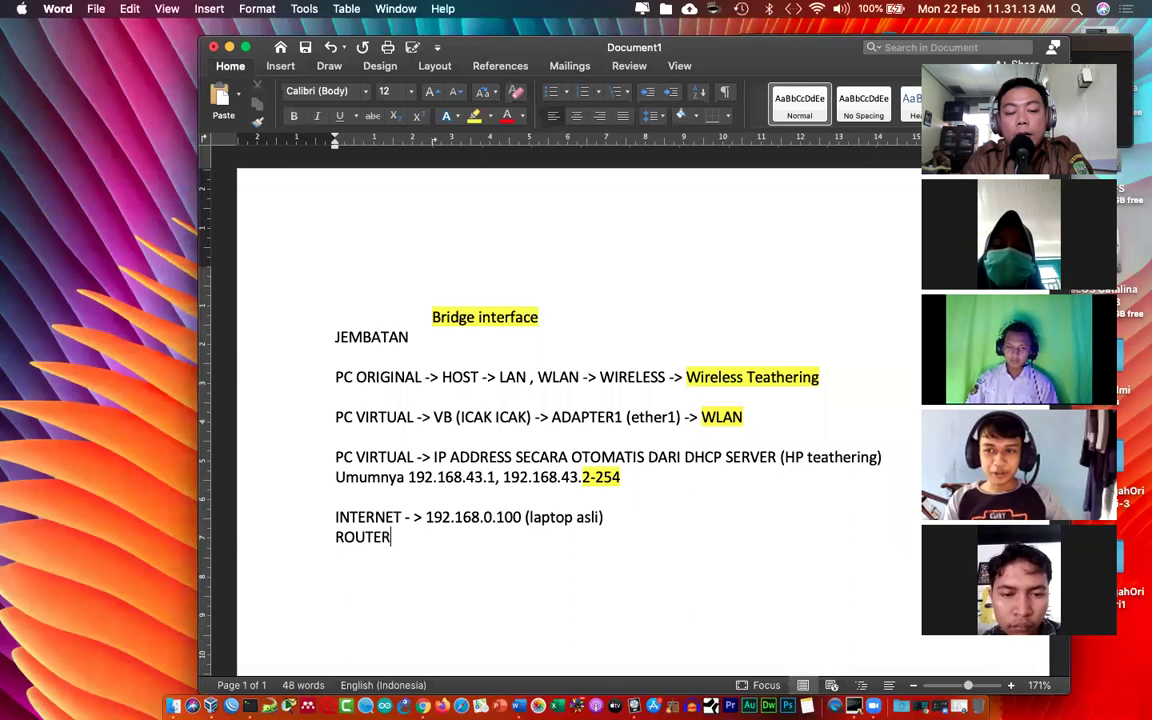
{"action": "key", "text": "BackSpace"}
{"action": "key", "text": "BackSpace"}
{"action": "key", "text": "BackSpace"}
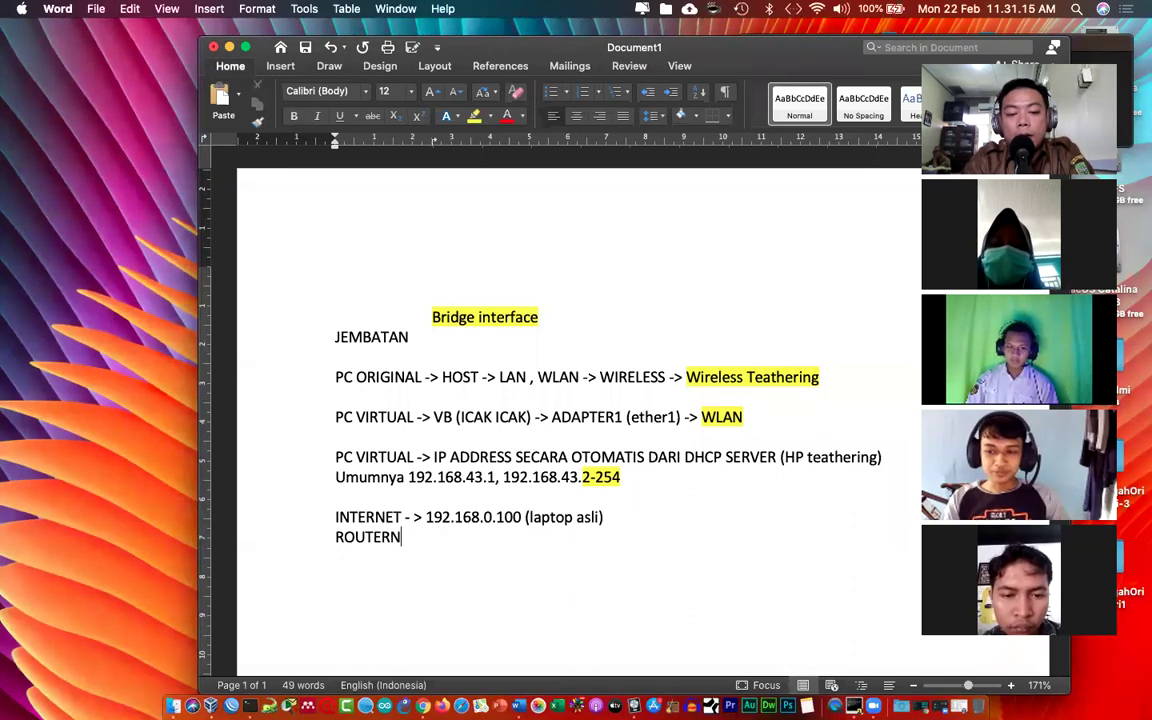
{"action": "type", "text": "-"}
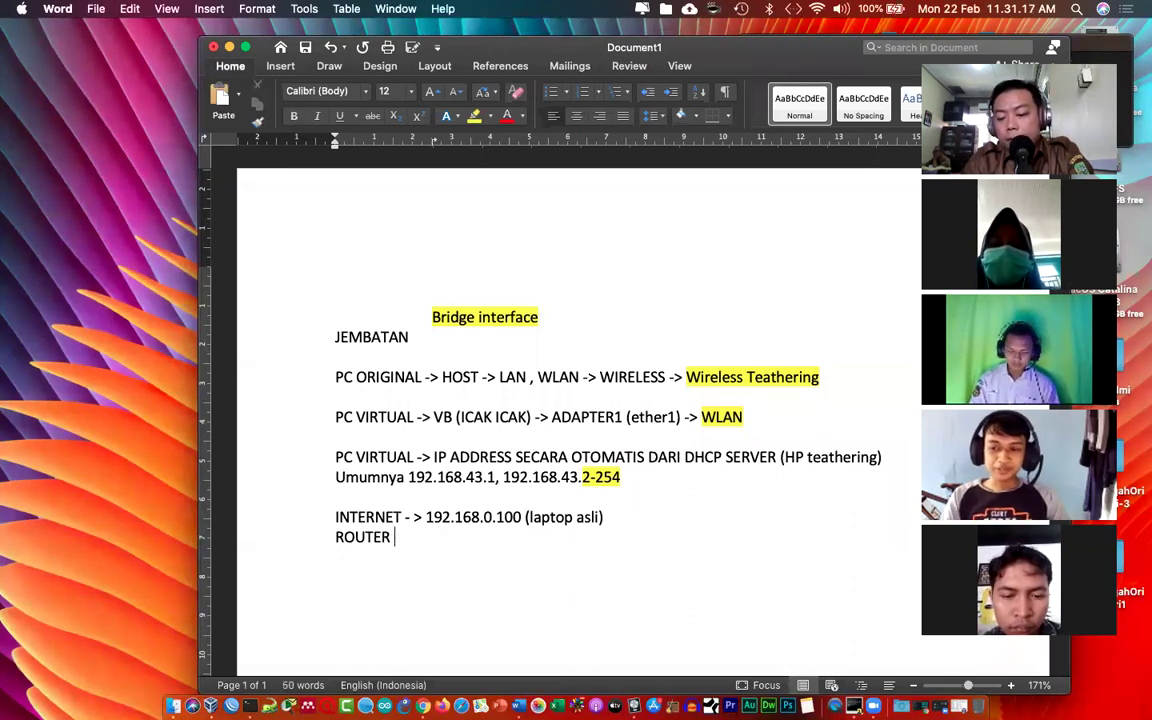
{"action": "type", "text": "> 192.1"}
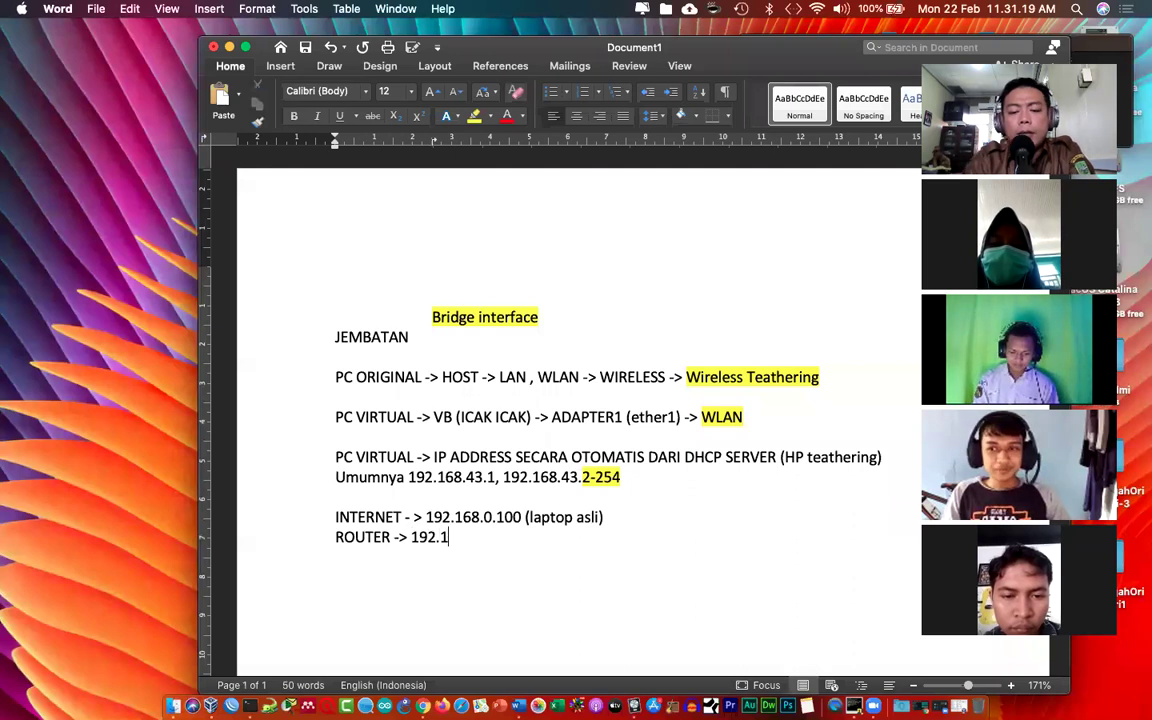
{"action": "type", "text": "68.0.1"}
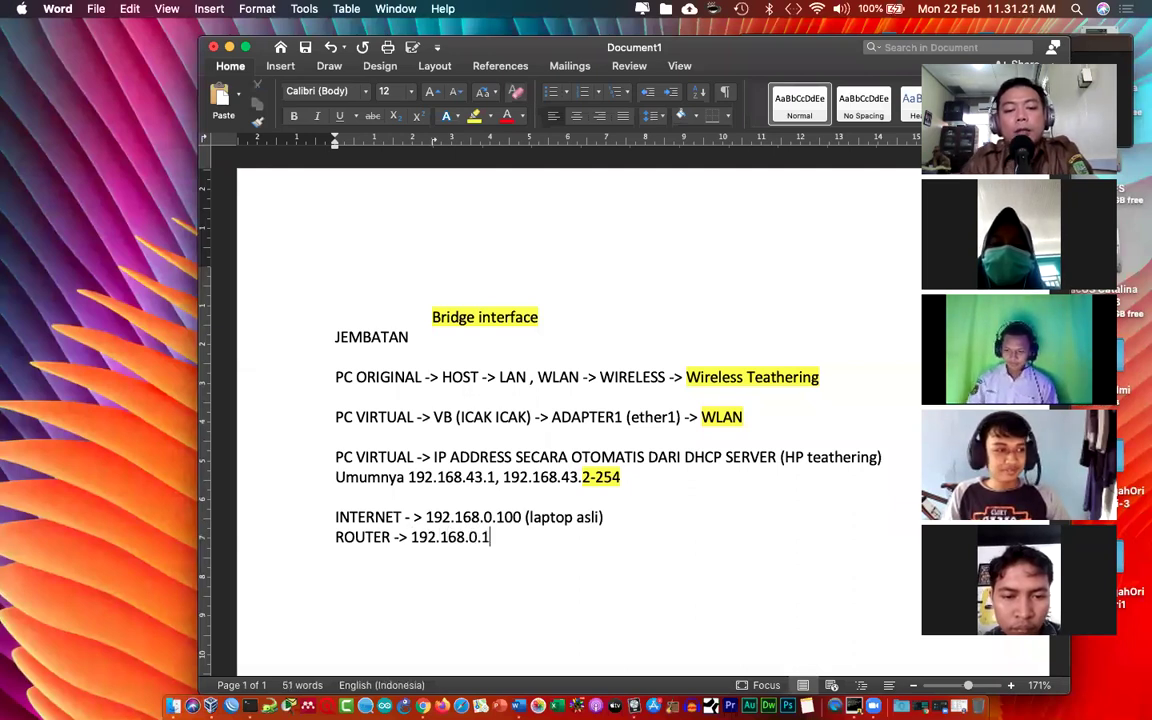
{"action": "key", "text": "BackSpace"}
{"action": "type", "text": "("}
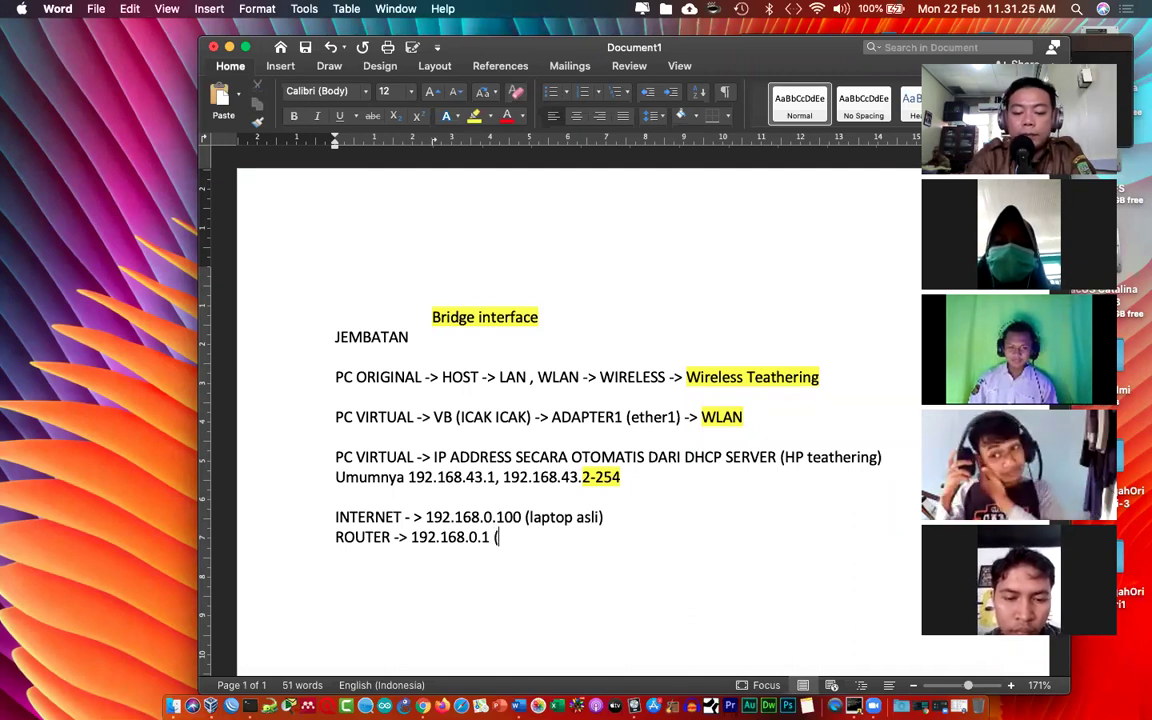
{"action": "type", "text": "sumber bandw"}
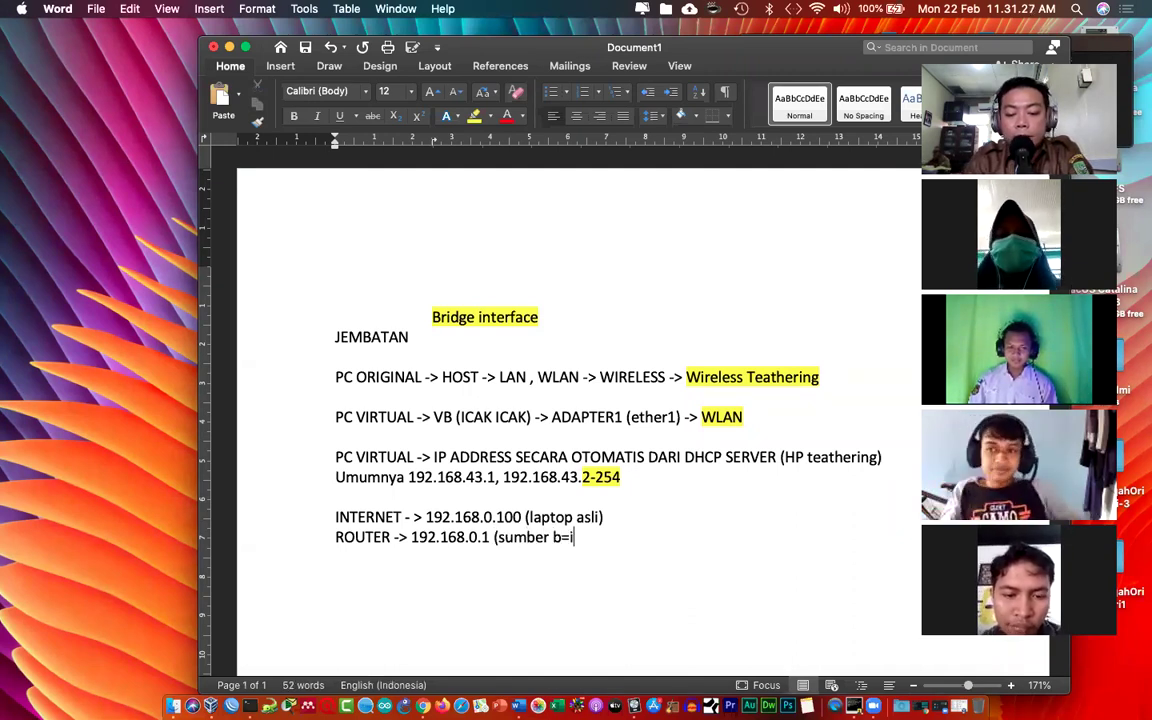
{"action": "key", "text": "BackSpace"}
{"action": "key", "text": "BackSpace"}
{"action": "key", "text": "BackSpace"}
{"action": "key", "text": "BackSpace"}
{"action": "key", "text": "BackSpace"}
{"action": "type", "text": "in"}
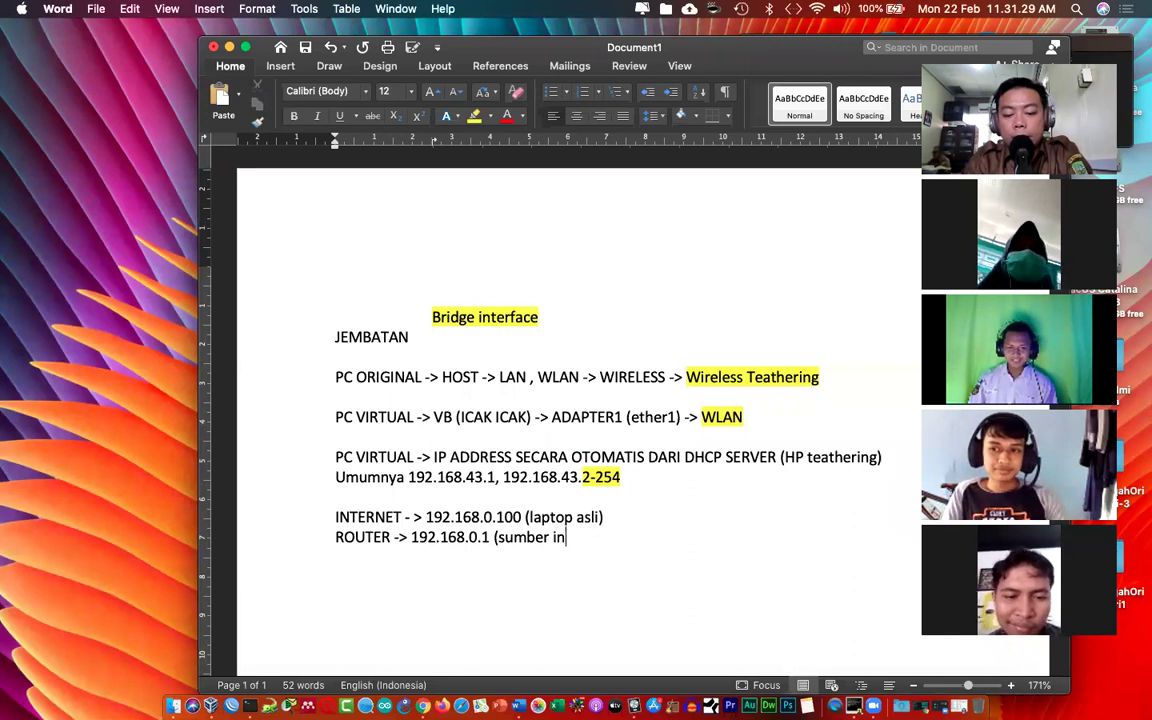
{"action": "type", "text": "ernet"}
{"action": "key", "text": "BackSpace"}
{"action": "key", "text": "BackSpace"}
{"action": "key", "text": "BackSpace"}
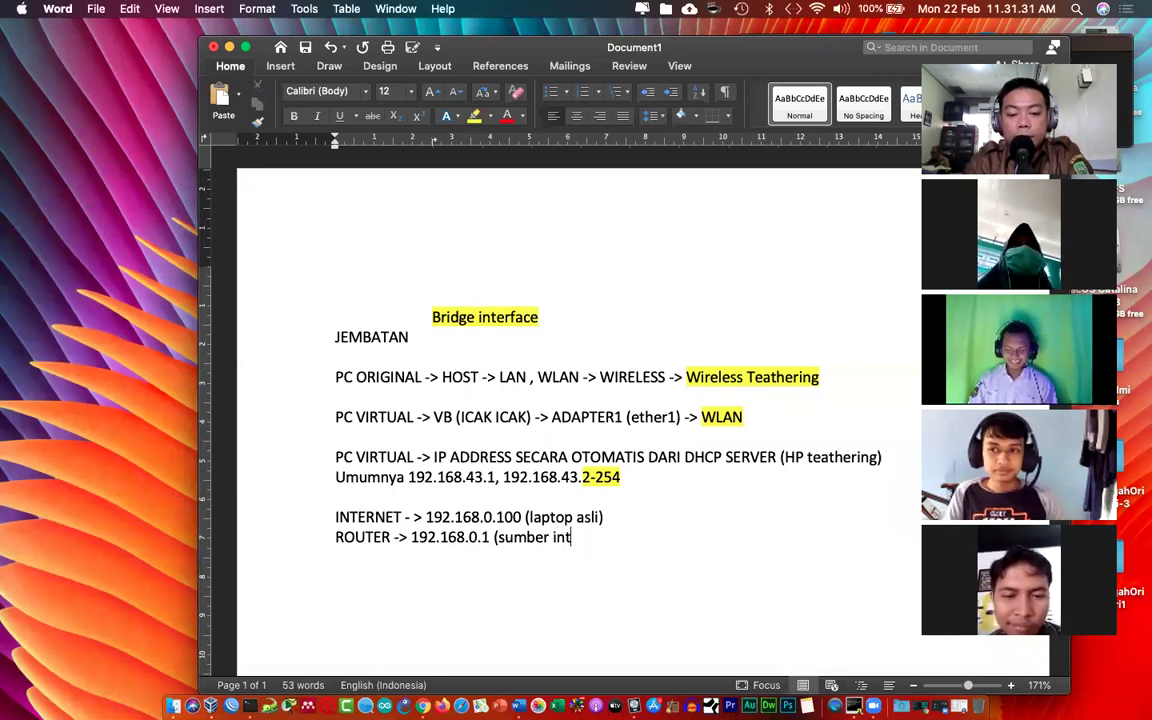
{"action": "type", "text": "ernet)"}
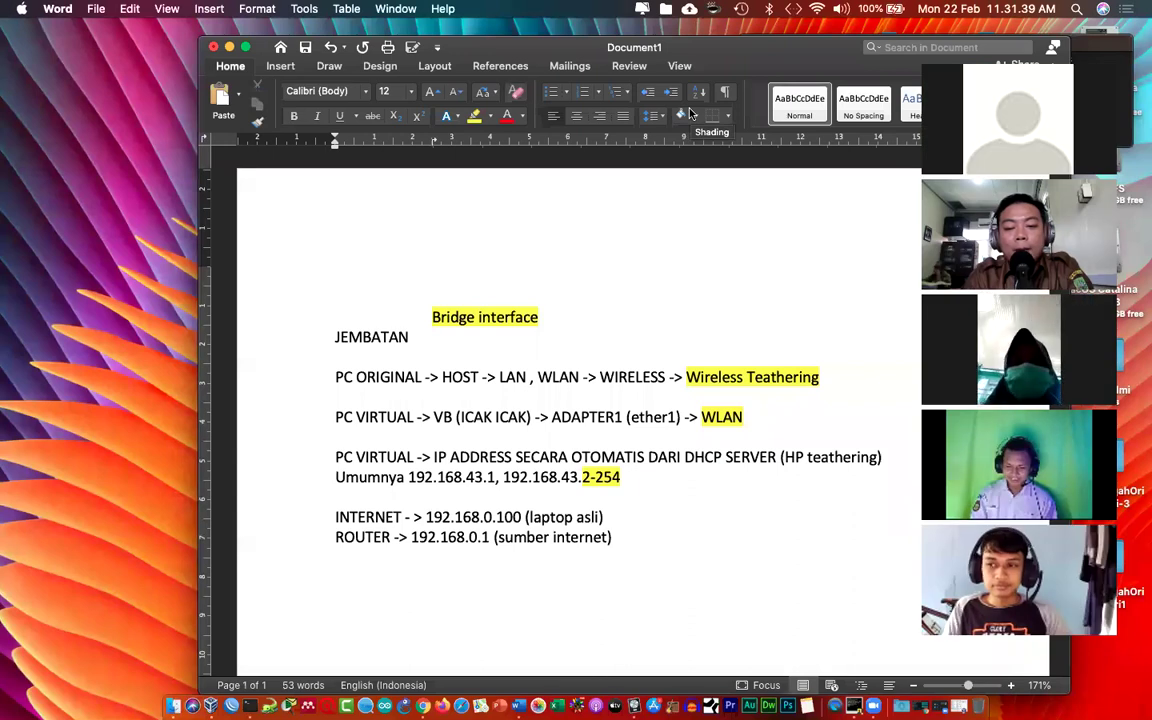
Step: Type 'dimesin Virtual IP 192.168.0.2-254', highlight 2-254 yellow, and start a new line
{"action": "type", "text": "di"}
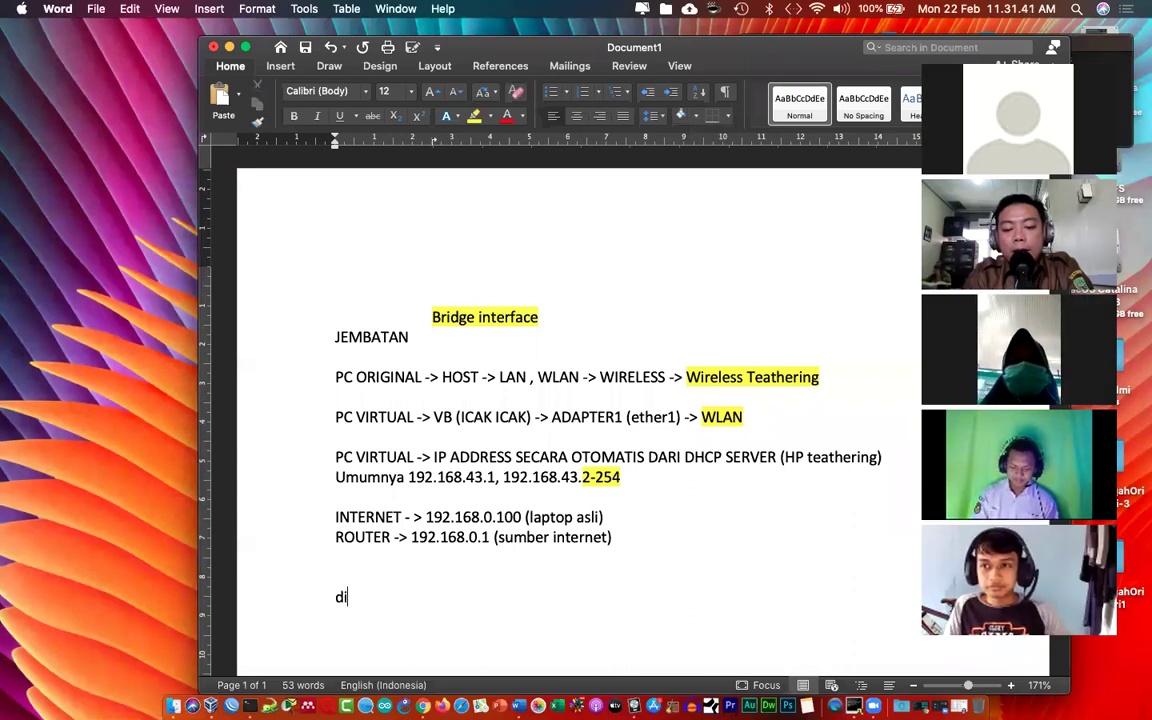
{"action": "type", "text": "mesin Virtua"}
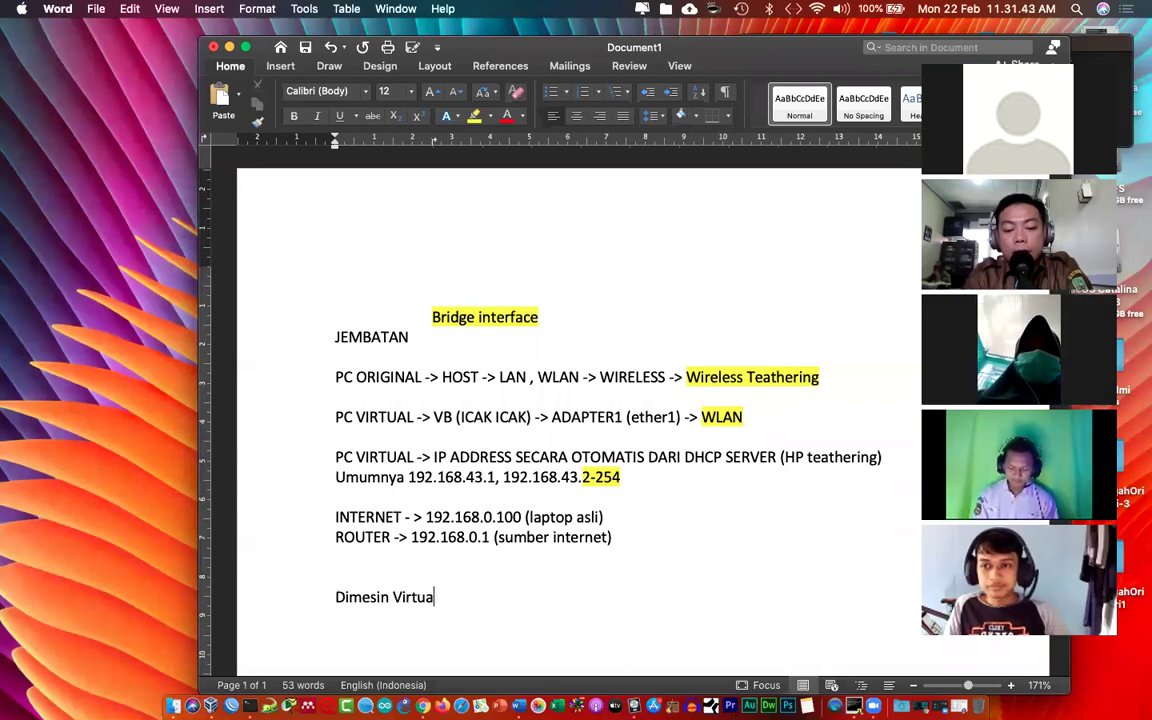
{"action": "type", "text": "l IP"}
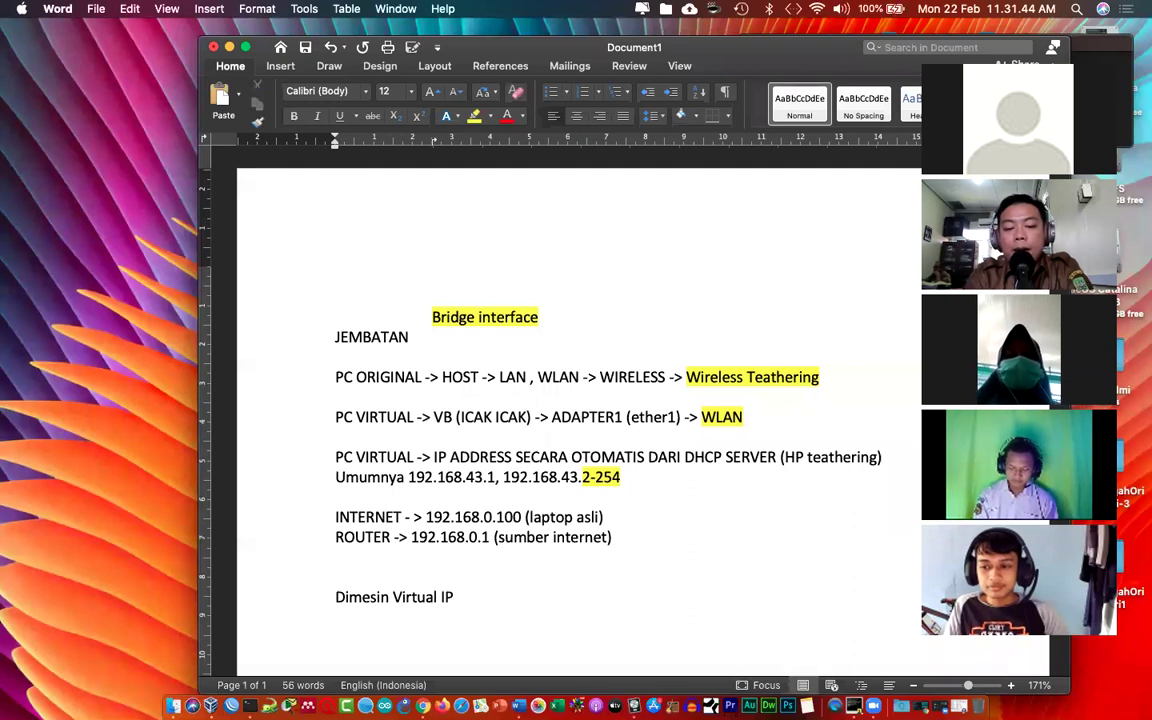
{"action": "type", "text": " 192.168.0.2"}
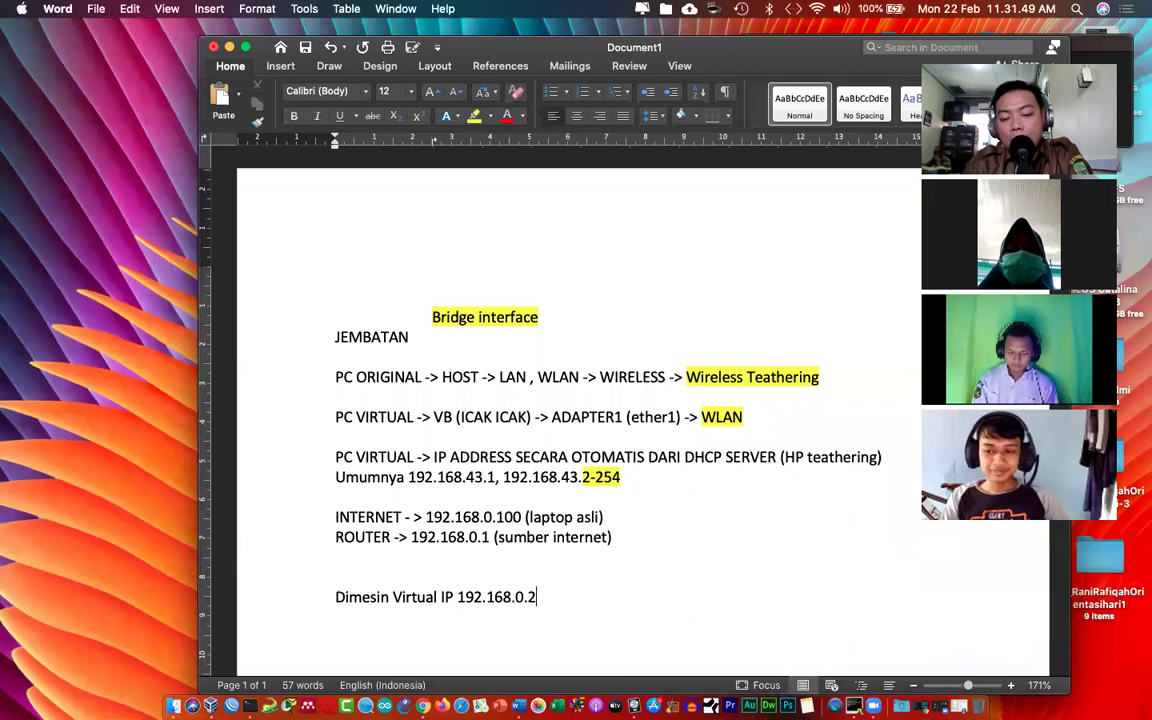
{"action": "type", "text": "-254"}
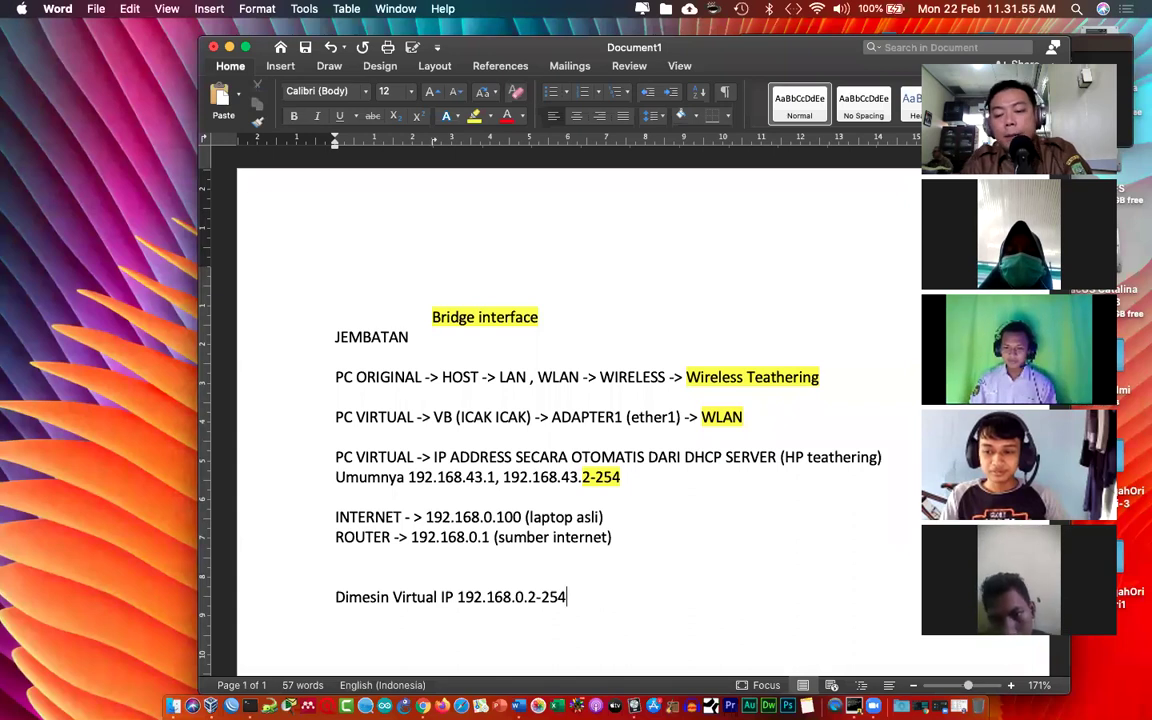
{"action": "left_click_drag", "start_coordinate": [528, 597], "coordinate": [566, 598]}
{"action": "left_click", "coordinate": [475, 118]}
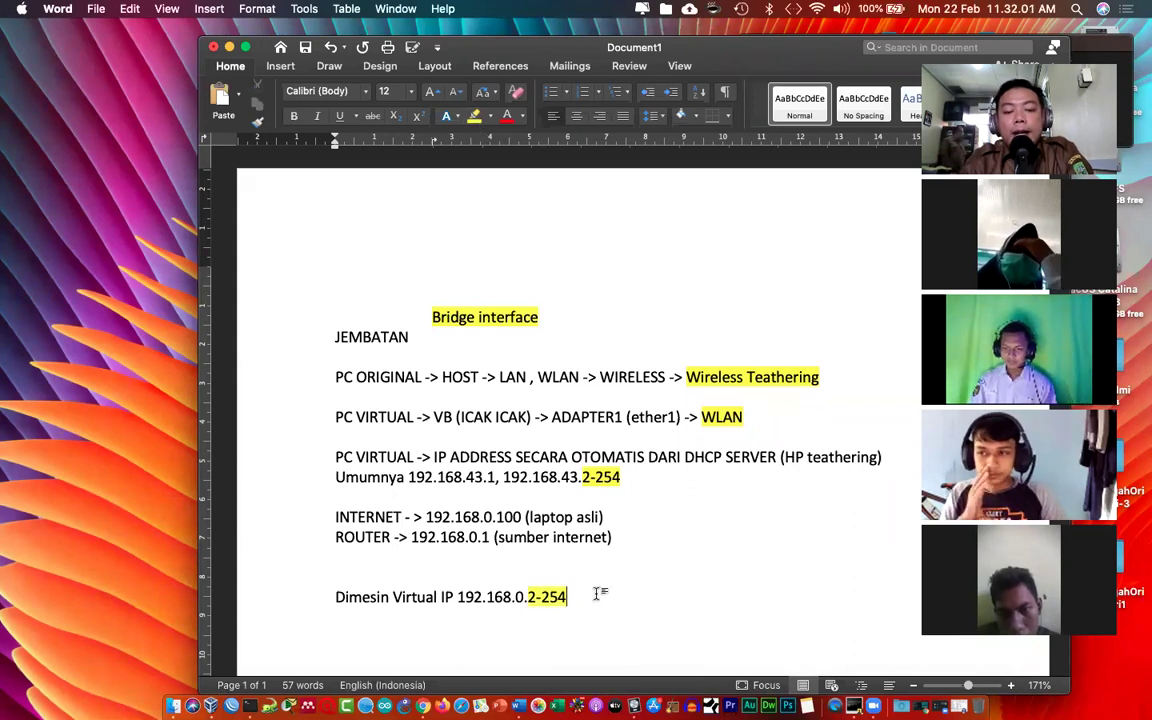
{"action": "key", "text": "Return"}
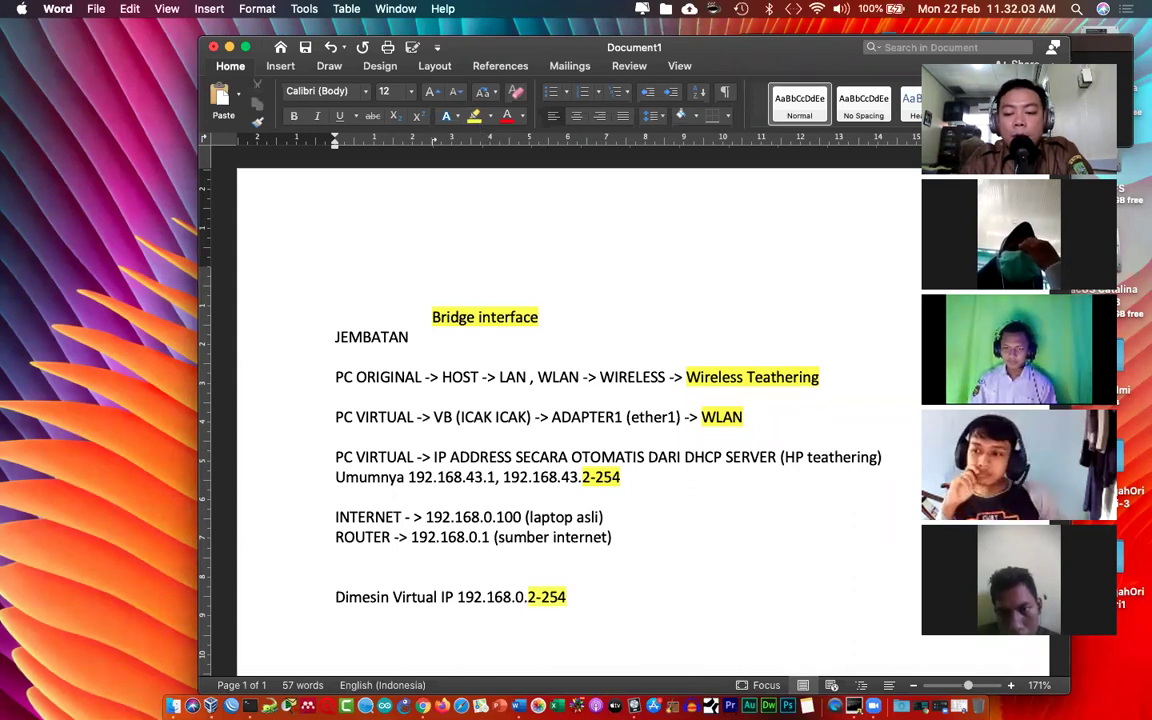
Step: Type the line 'Mikrotik DHCP CLIENT', fixing the misspellings of Mikrotik
{"action": "type", "text": "miktoik"}
{"action": "key", "text": "BackSpace"}
{"action": "key", "text": "BackSpace"}
{"action": "type", "text": "tik"}
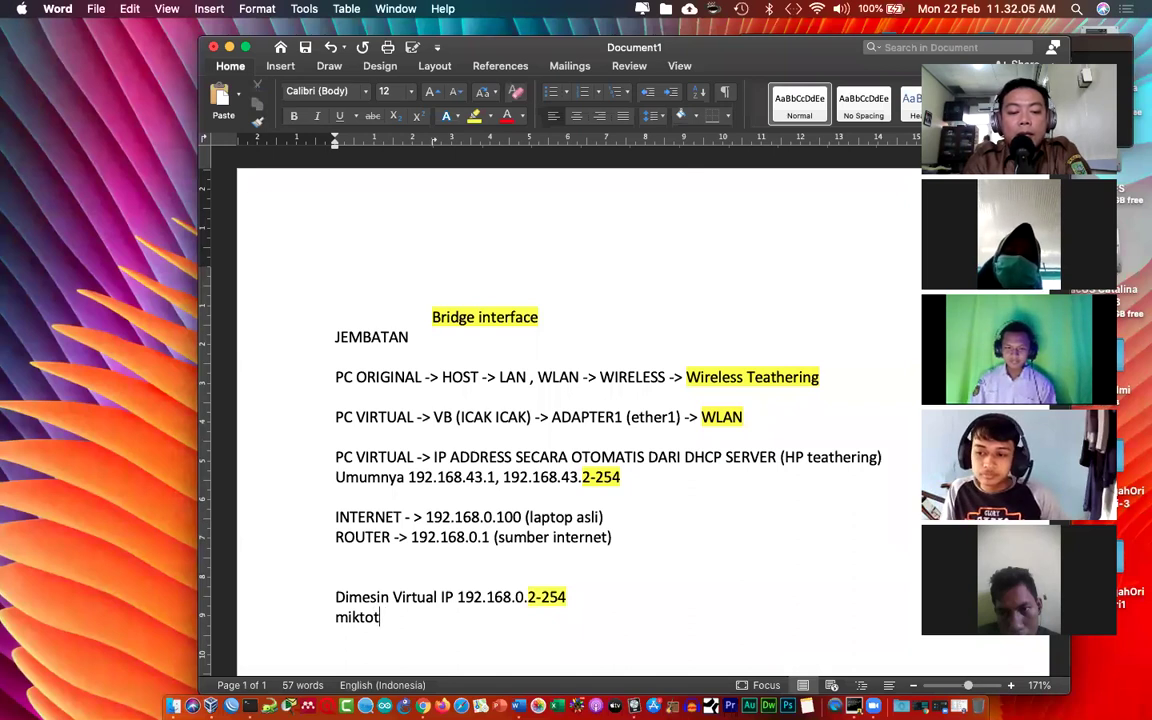
{"action": "key", "text": "BackSpace"}
{"action": "key", "text": "BackSpace"}
{"action": "key", "text": "BackSpace"}
{"action": "key", "text": "BackSpace"}
{"action": "key", "text": "BackSpace"}
{"action": "type", "text": "ro"}
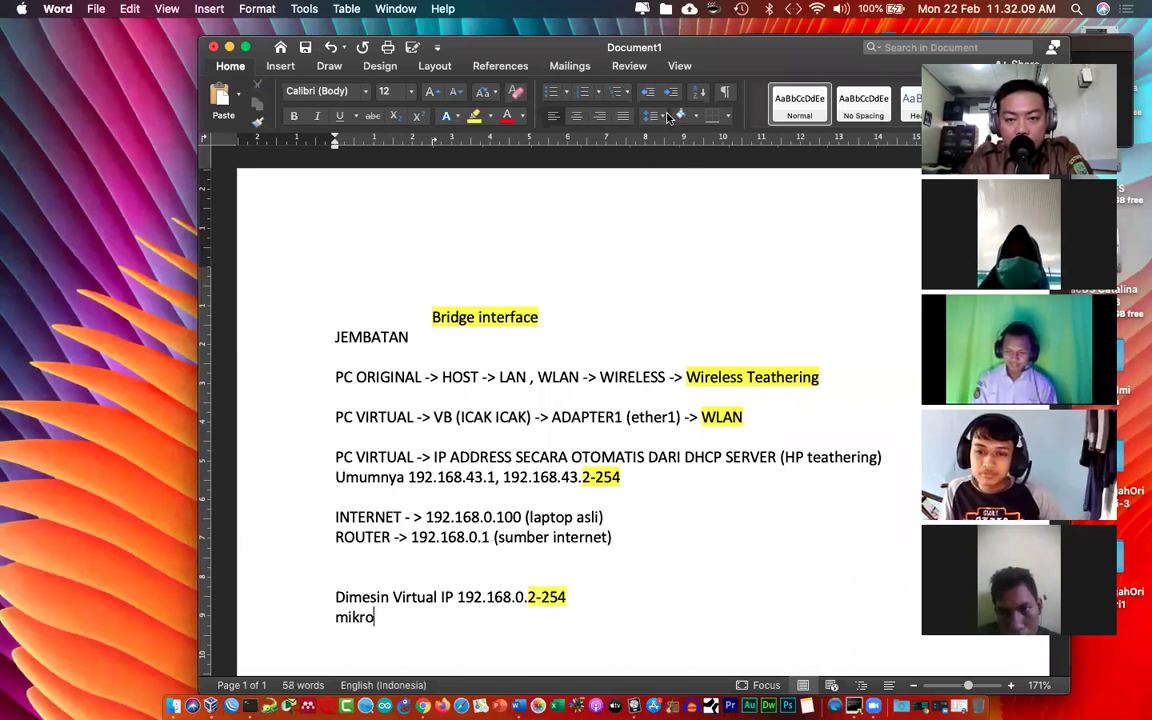
{"action": "type", "text": "it"}
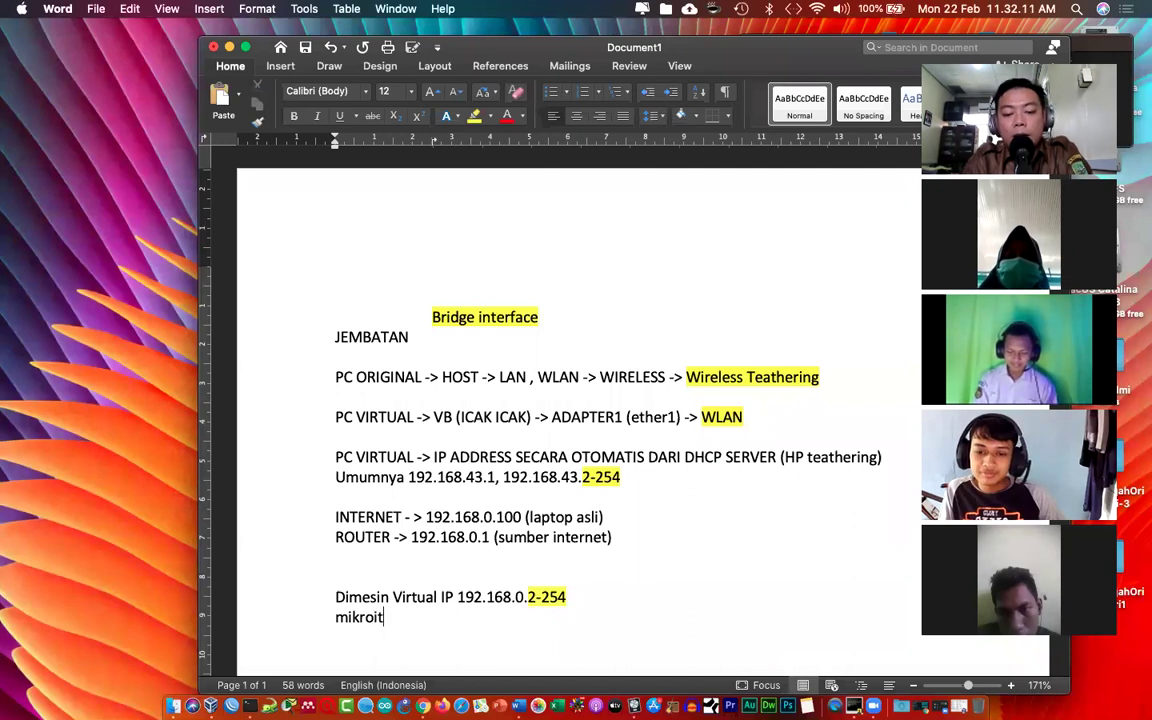
{"action": "key", "text": "BackSpace"}
{"action": "key", "text": "BackSpace"}
{"action": "type", "text": "tik D"}
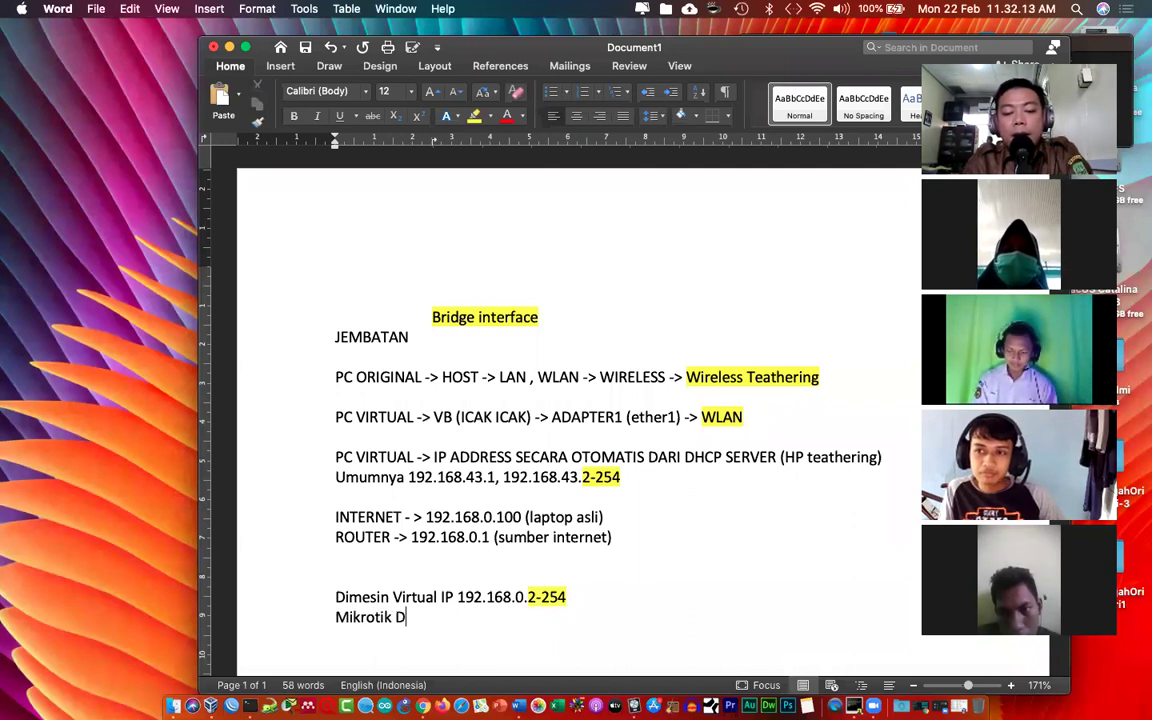
{"action": "type", "text": "HCP CLIENT"}
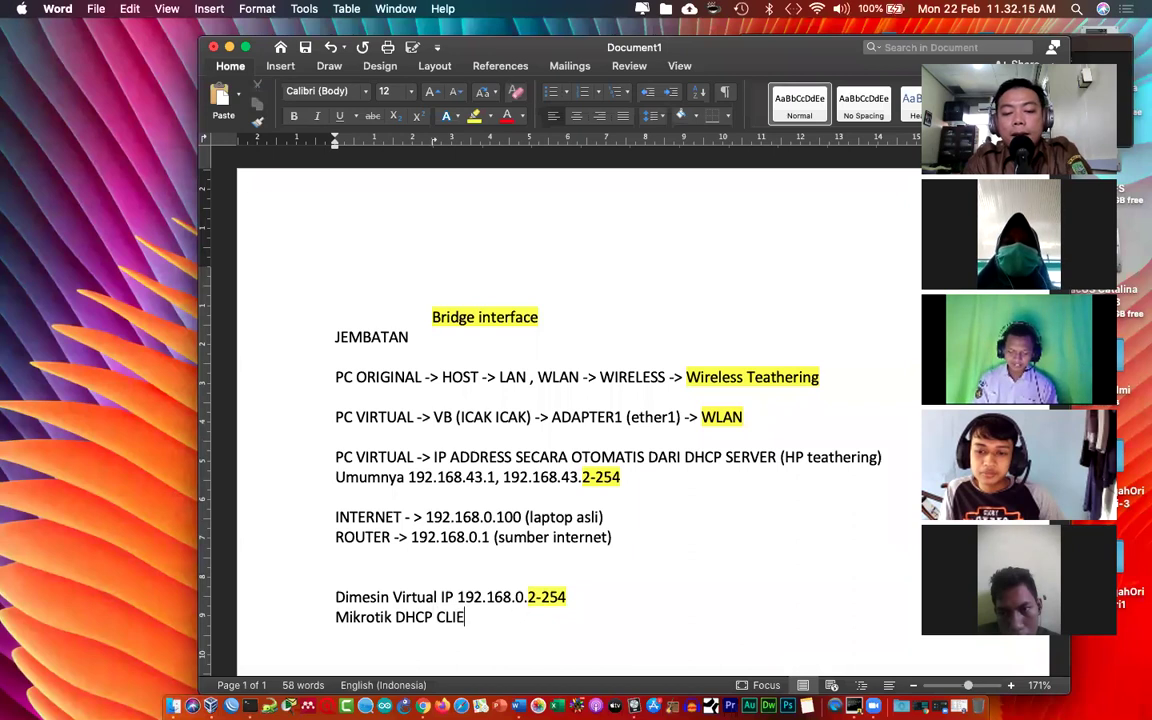
Step: Highlight the words CLIENT and ROUTER in yellow
{"action": "double_click", "coordinate": [449, 612]}
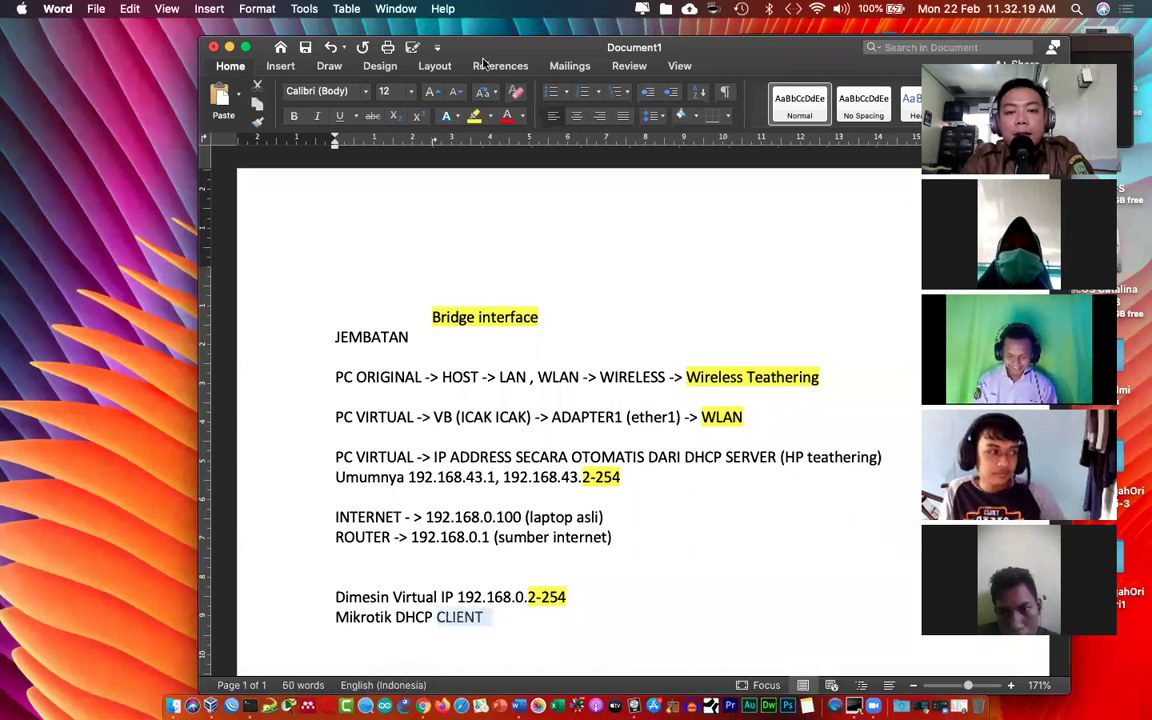
{"action": "left_click", "coordinate": [474, 116]}
{"action": "double_click", "coordinate": [386, 537]}
{"action": "left_click", "coordinate": [474, 116]}
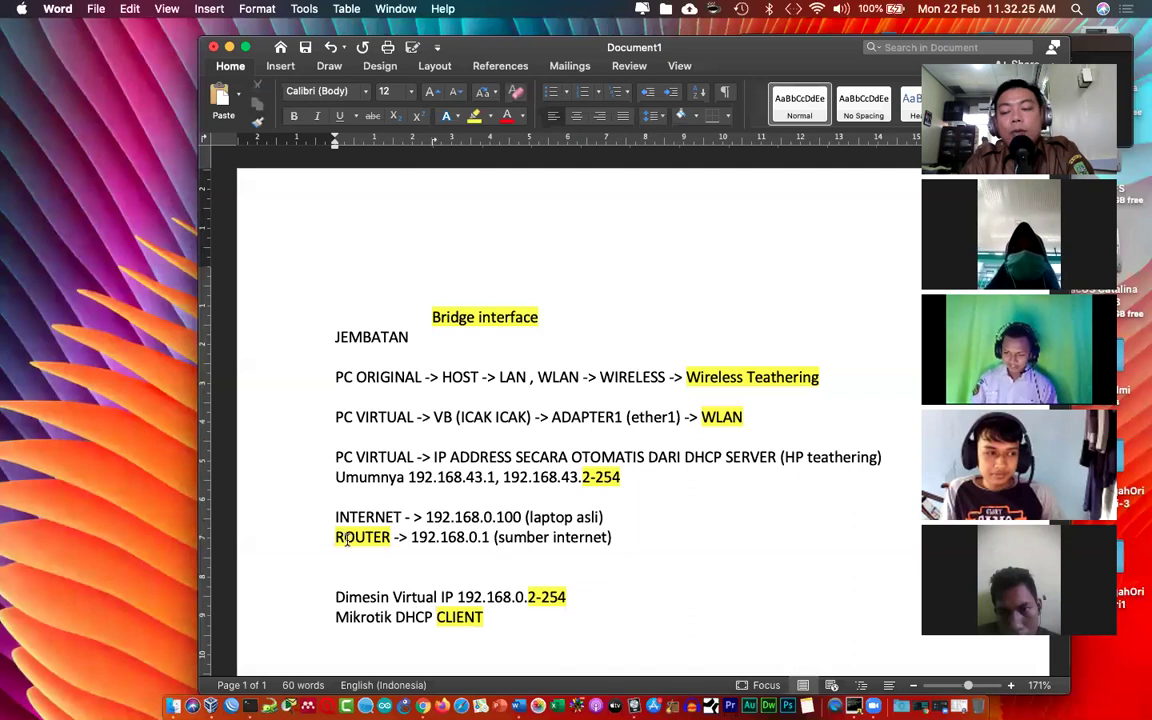
{"action": "left_click", "coordinate": [435, 617]}
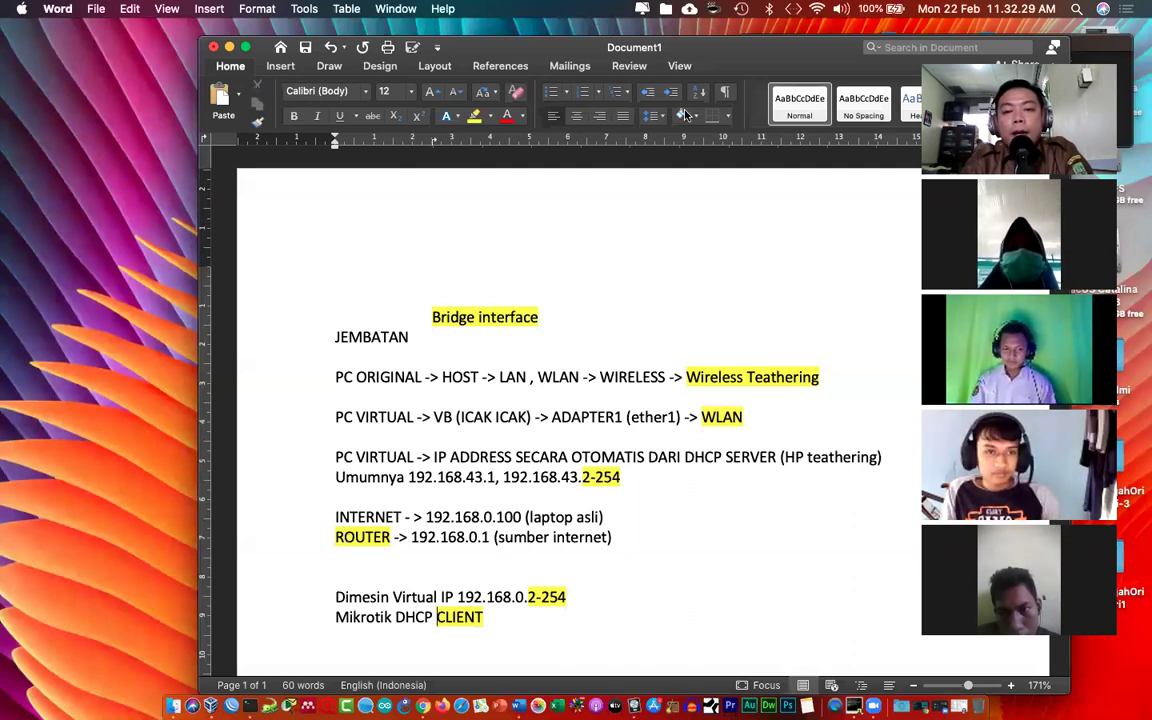
{"action": "key", "text": "ctrl+Up"}
Step: List the available 'ip dhcp-client' command completions in the MikroTik VM console
{"action": "left_click", "coordinate": [260, 230]}
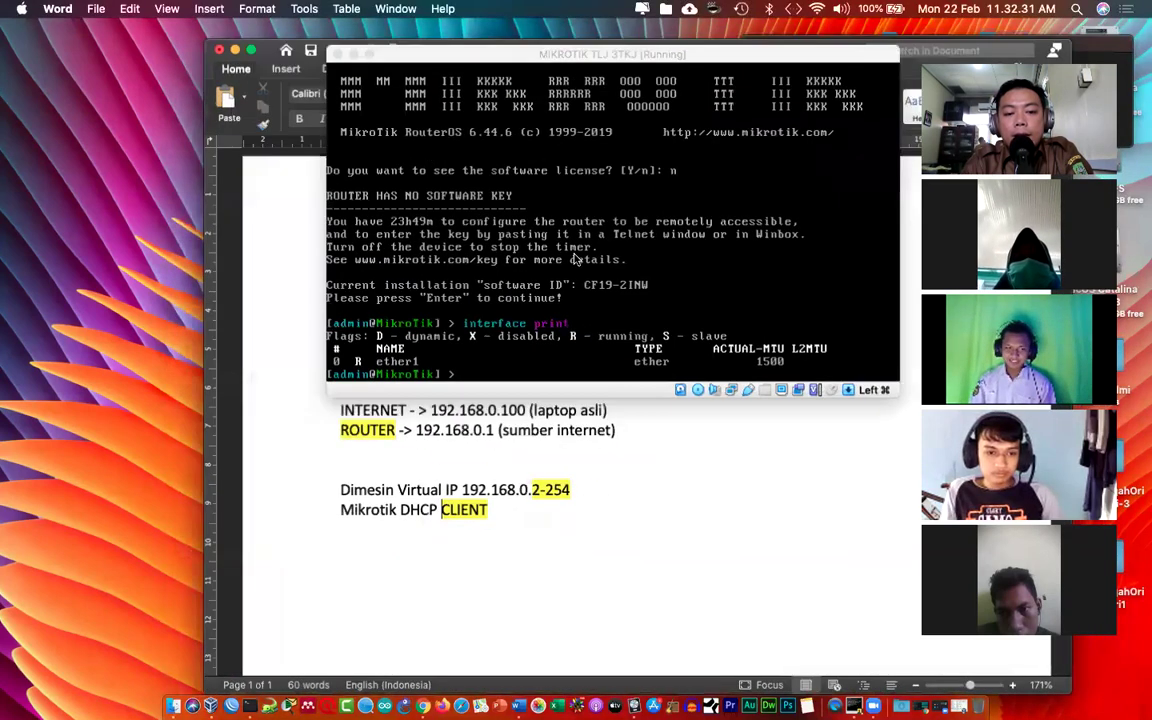
{"action": "type", "text": "ip "}
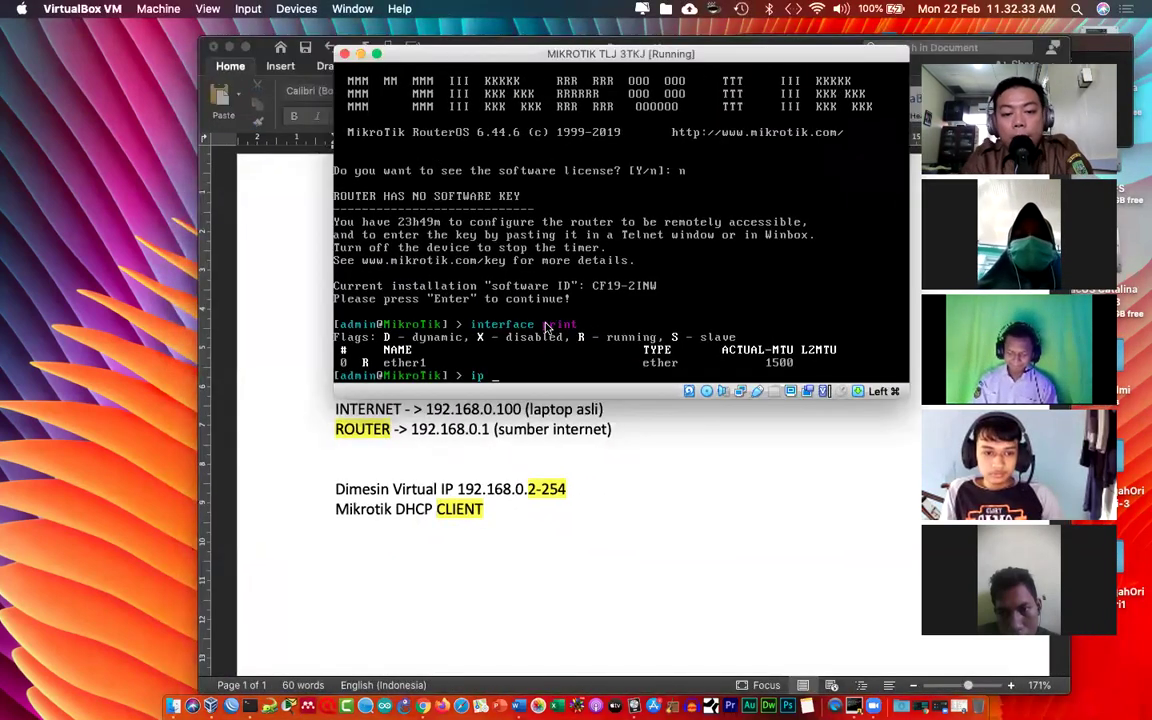
{"action": "type", "text": "dhcp-client set"}
{"action": "key", "text": "BackSpace"}
{"action": "key", "text": "BackSpace"}
{"action": "key", "text": "BackSpace"}
{"action": "key", "text": "Tab"}
{"action": "key", "text": "Tab"}
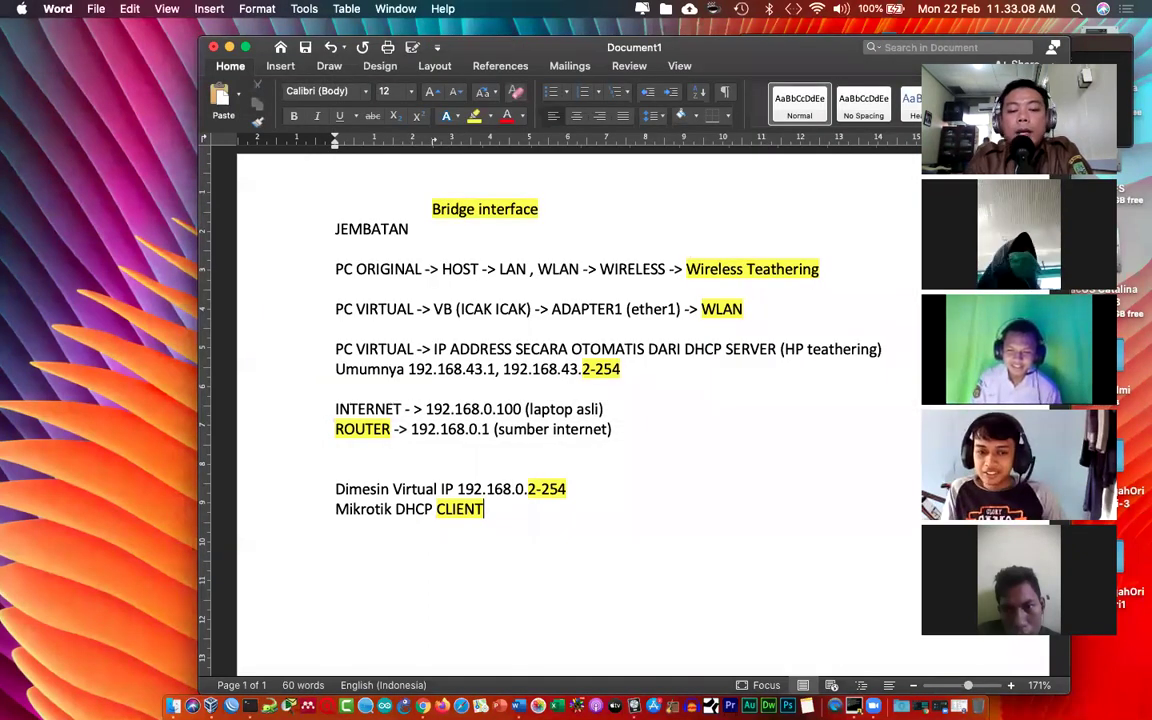
Step: Type 'Ip dhcp-client add interface=ether1 disable=no' on a new line under Mikrotik DHCP CLIENT
{"action": "key", "text": "Return"}
{"action": "type", "text": "Ip "}
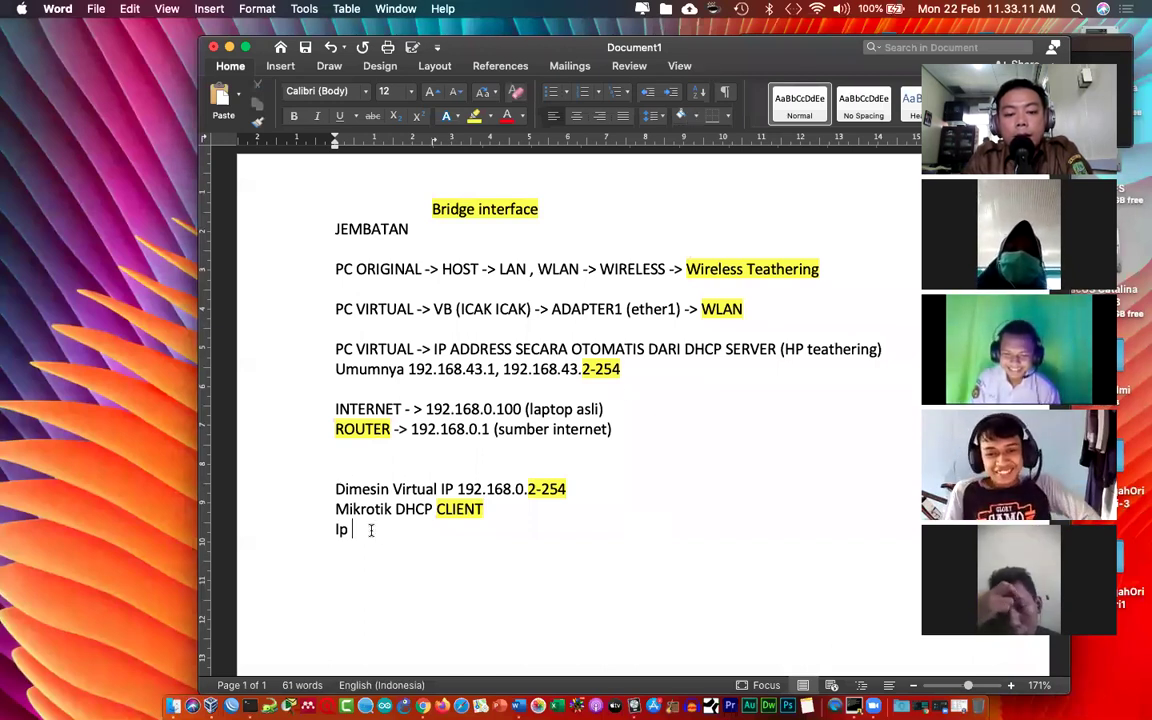
{"action": "type", "text": "dhcp-"}
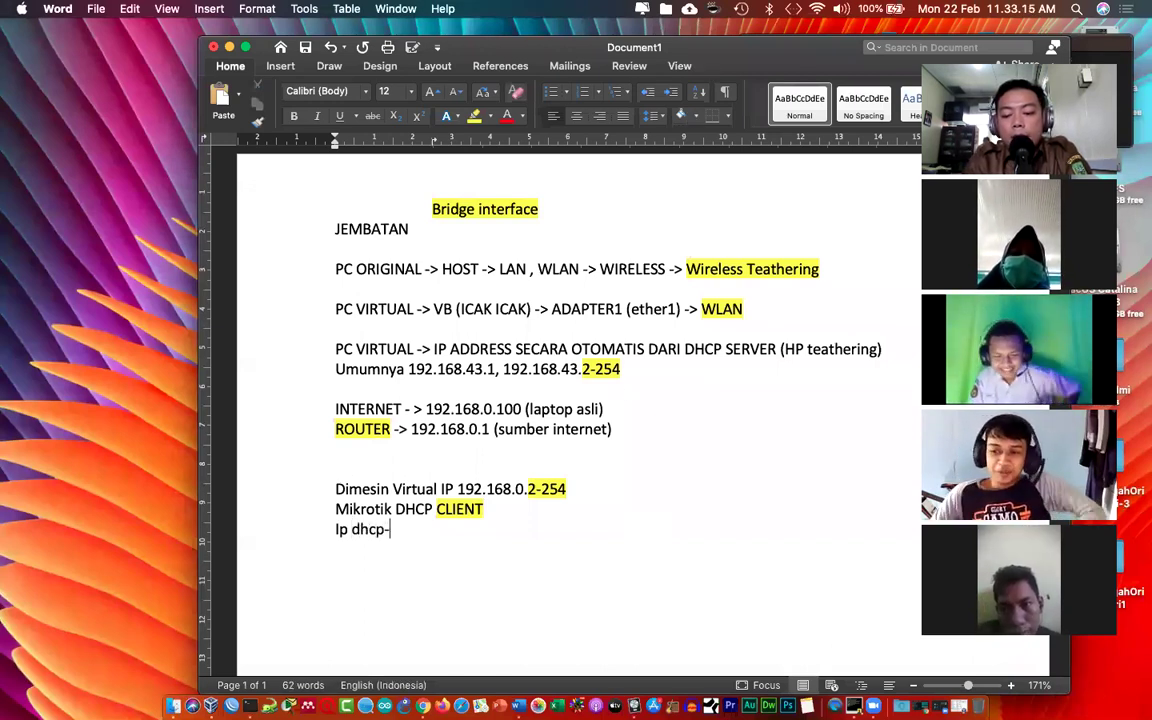
{"action": "type", "text": "client add i"}
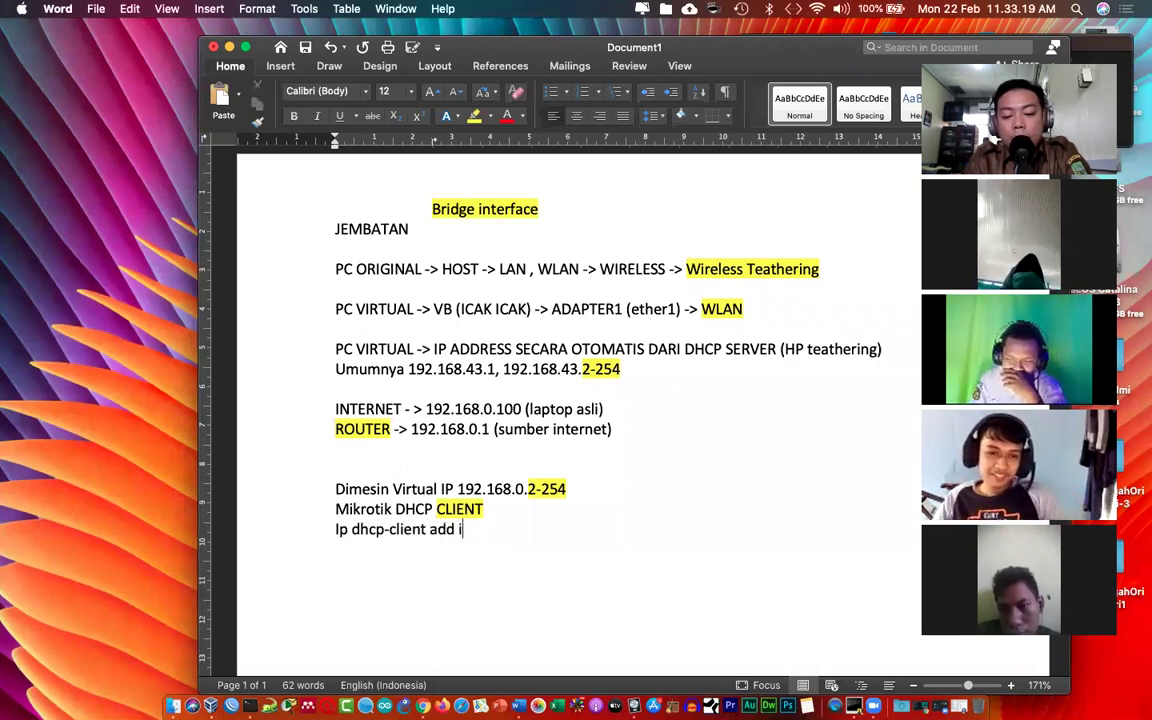
{"action": "type", "text": "nterface"}
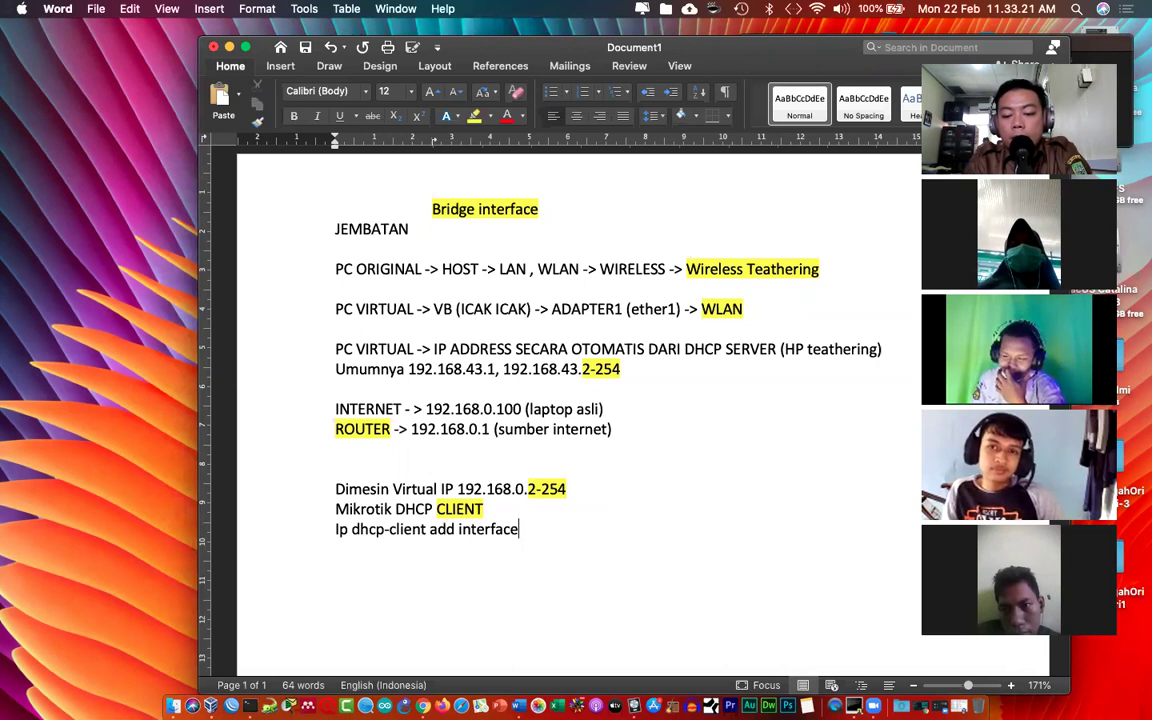
{"action": "type", "text": "=ether"}
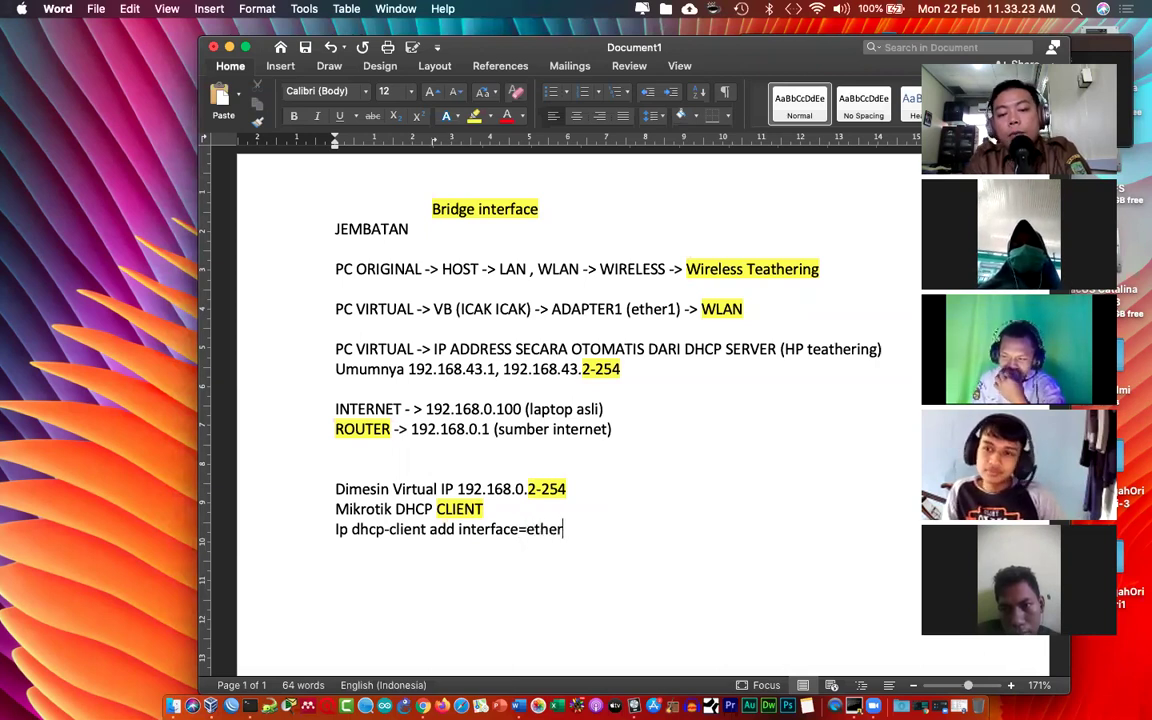
{"action": "type", "text": "1 disabl"}
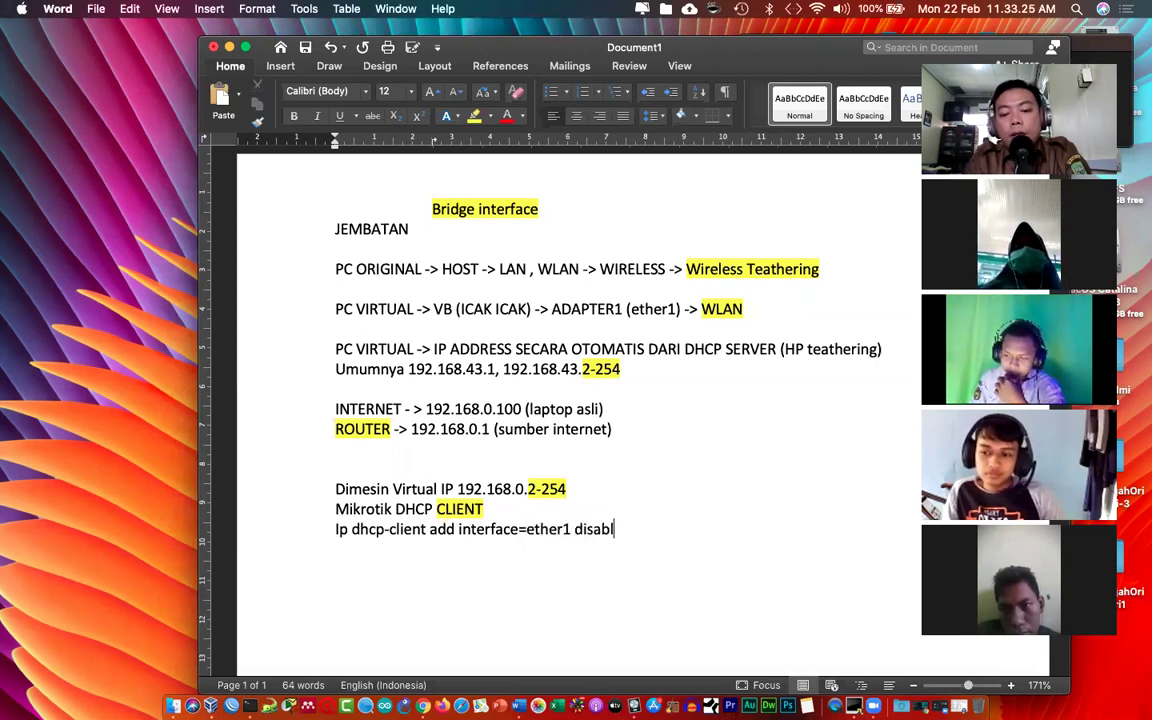
{"action": "type", "text": "e=no"}
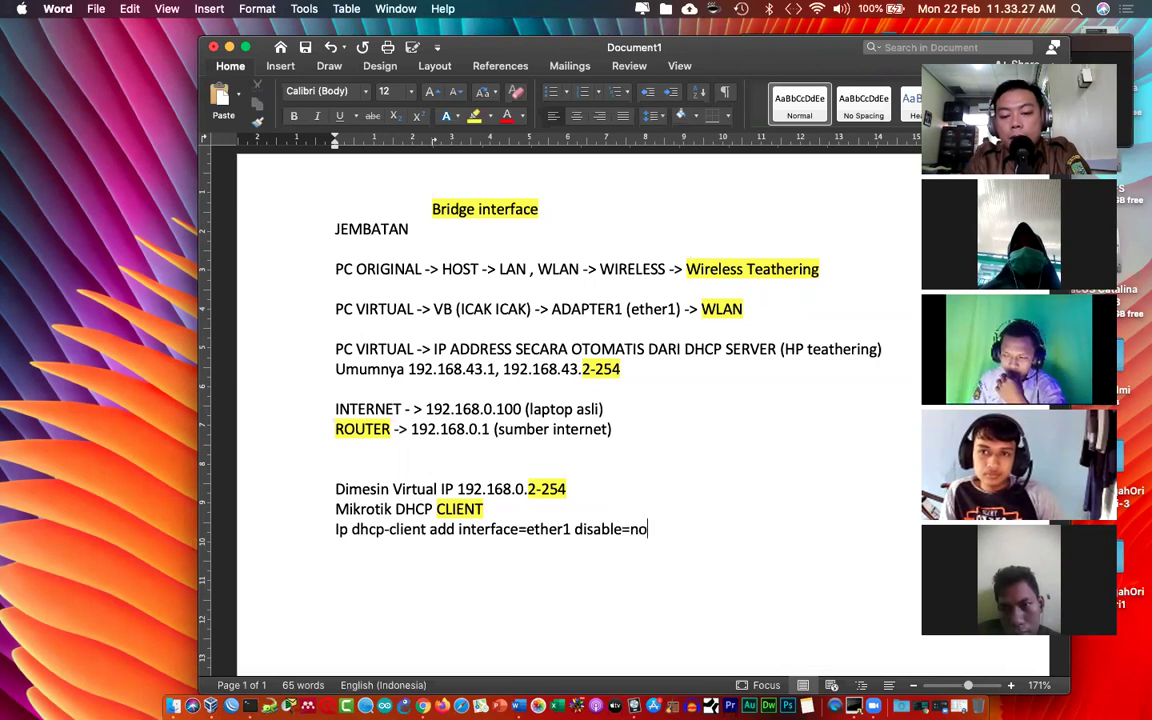
Step: Run the 'ip dhcp-client add interface=ether1 disable=no' command in the MikroTik console
{"action": "key", "text": "ctrl+Up"}
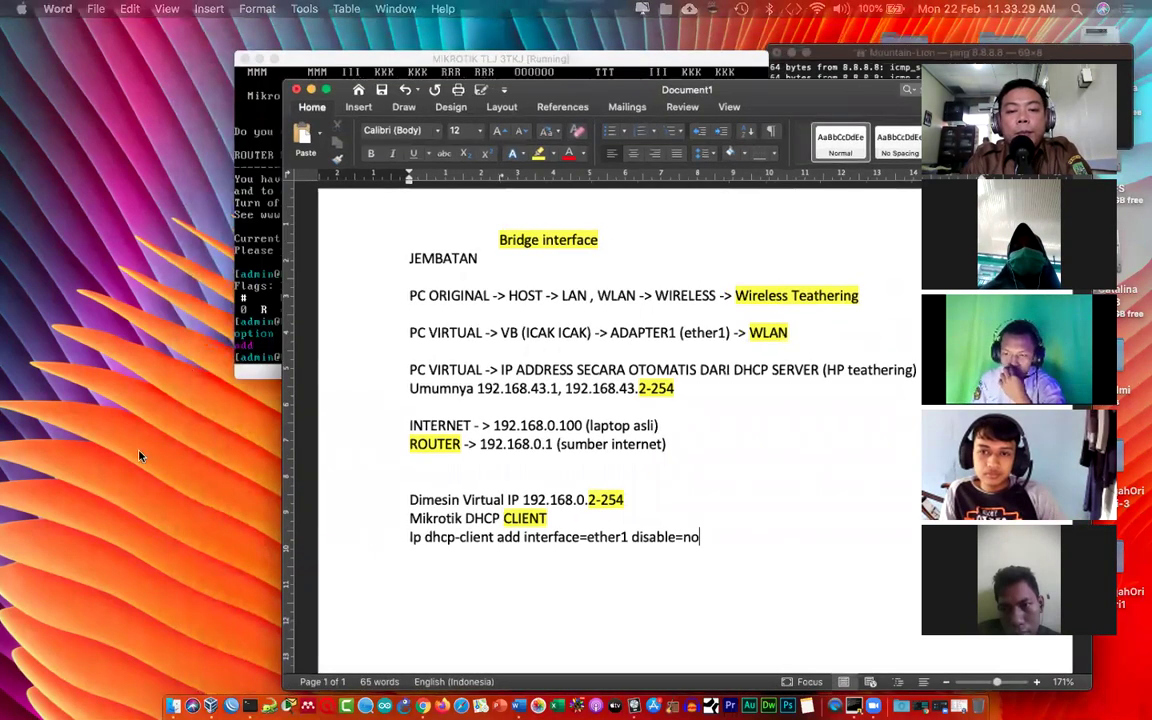
{"action": "left_click", "coordinate": [282, 300]}
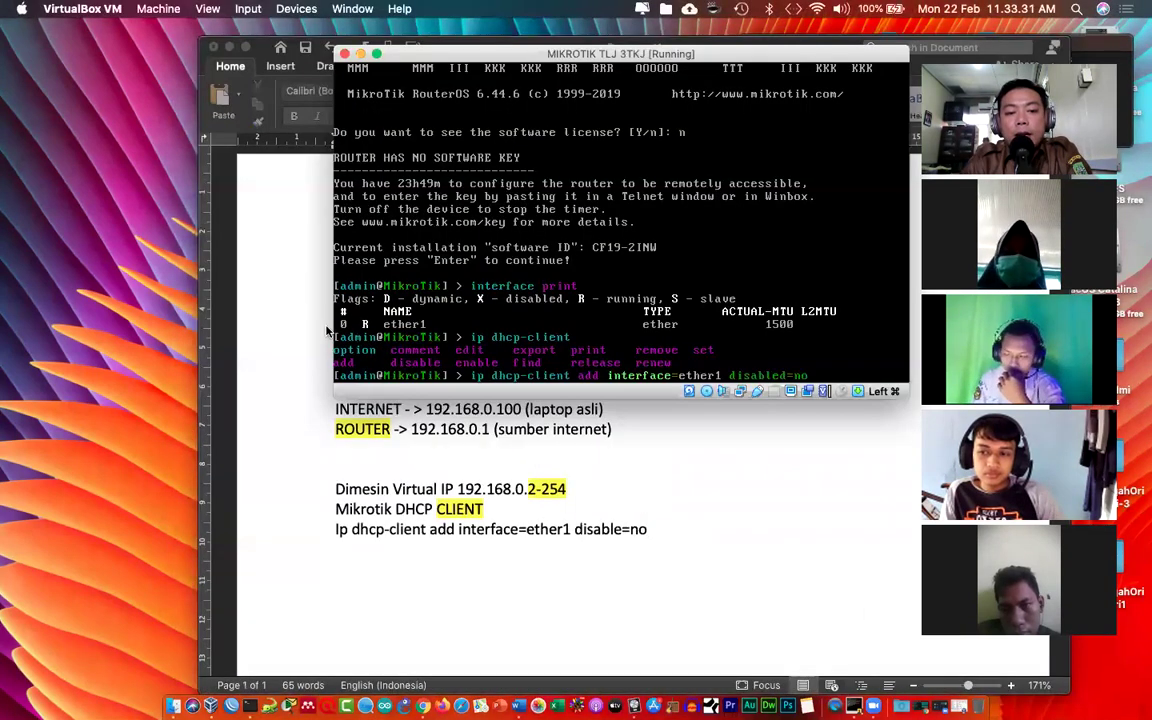
{"action": "left_click", "coordinate": [295, 296]}
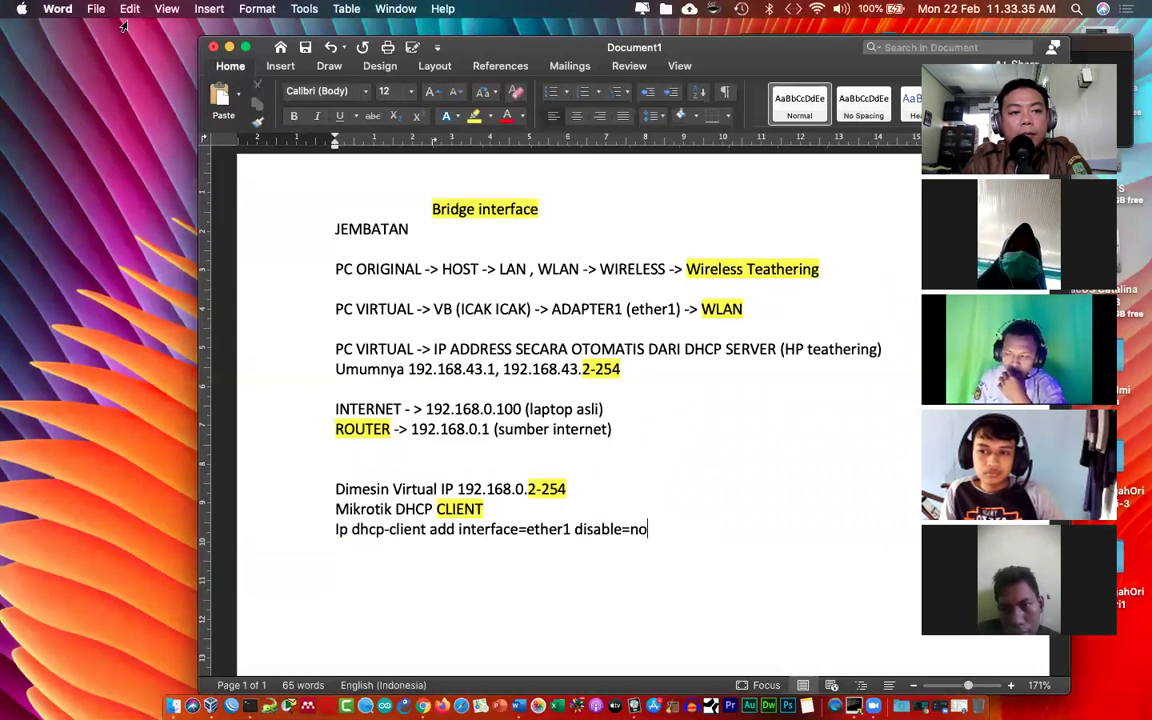
{"action": "left_click", "coordinate": [229, 48]}
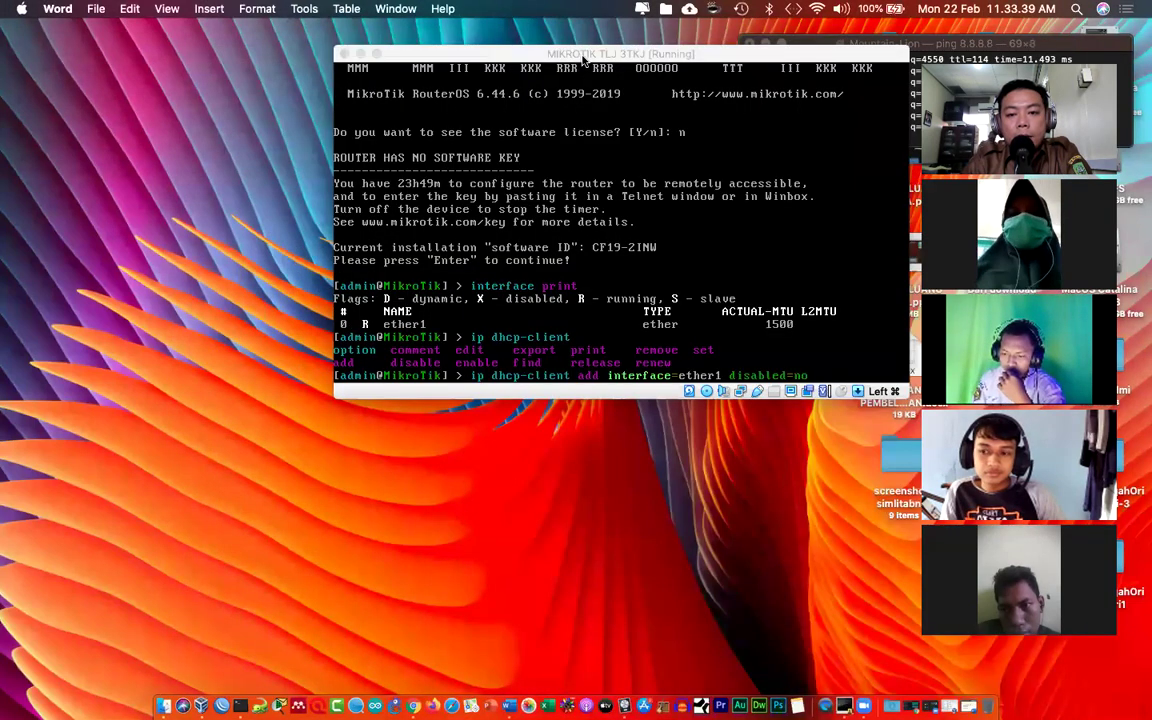
{"action": "left_click", "coordinate": [583, 56]}
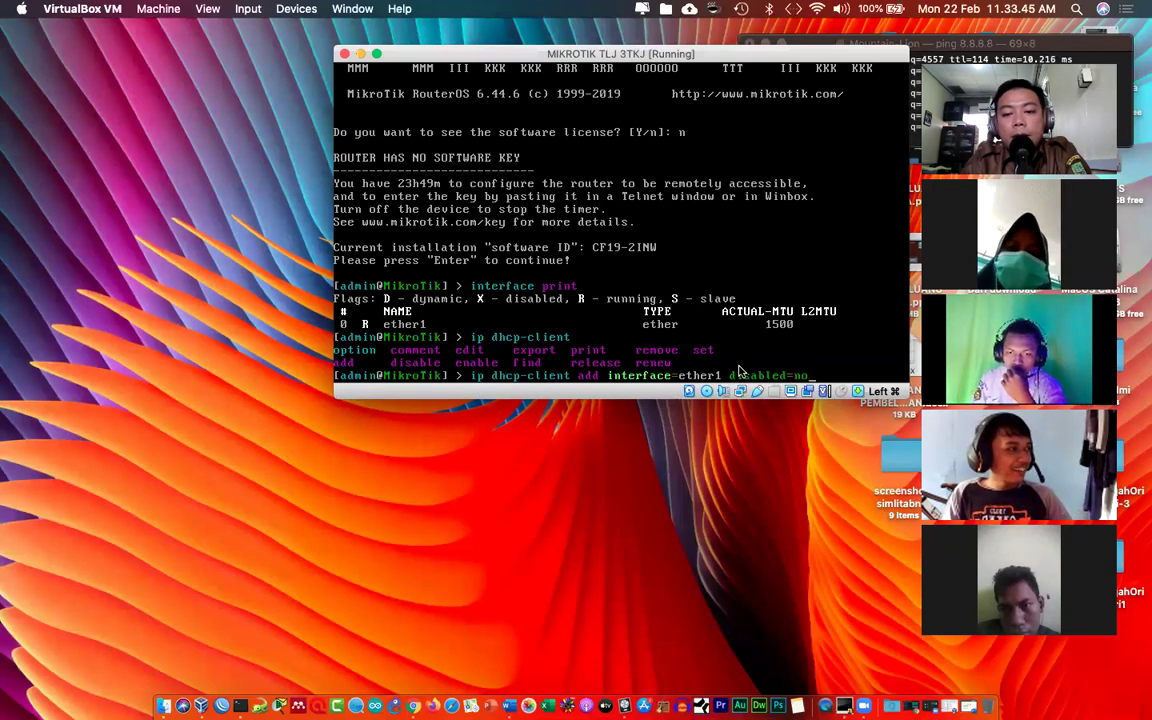
{"action": "key", "text": "Return"}
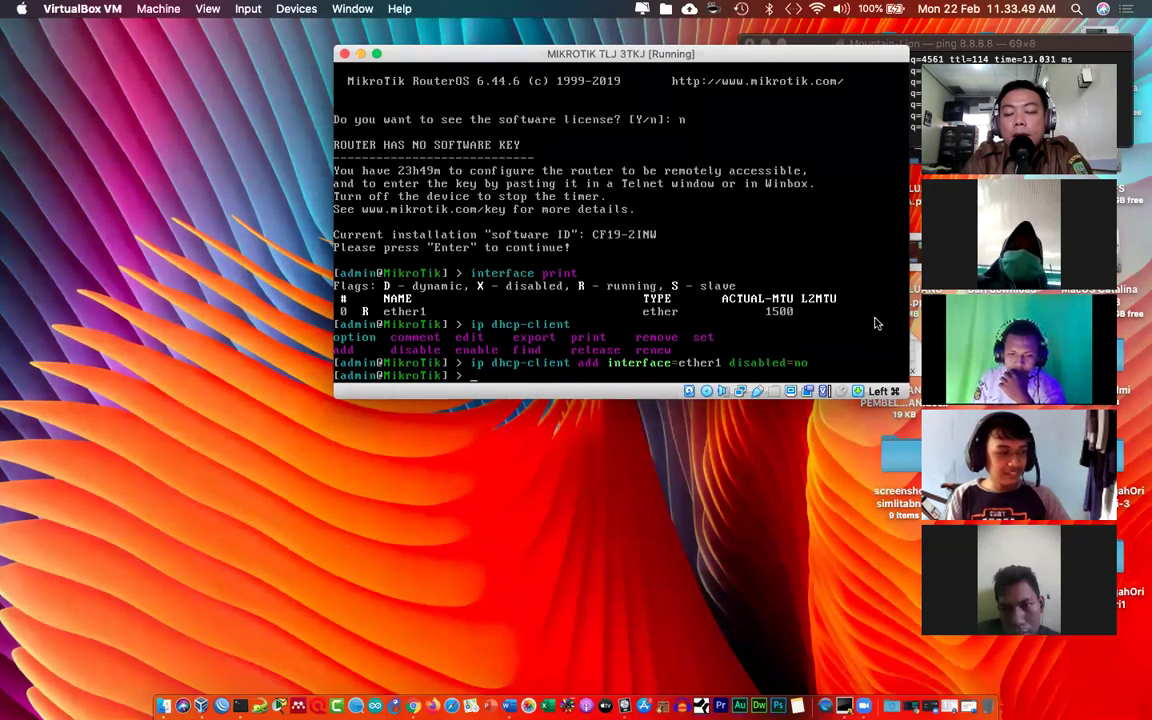
Step: List the router's addresses with 'ip address print', showing ether1 at 192.168.0.105/24
{"action": "left_click_drag", "start_coordinate": [792, 57], "coordinate": [745, 152]}
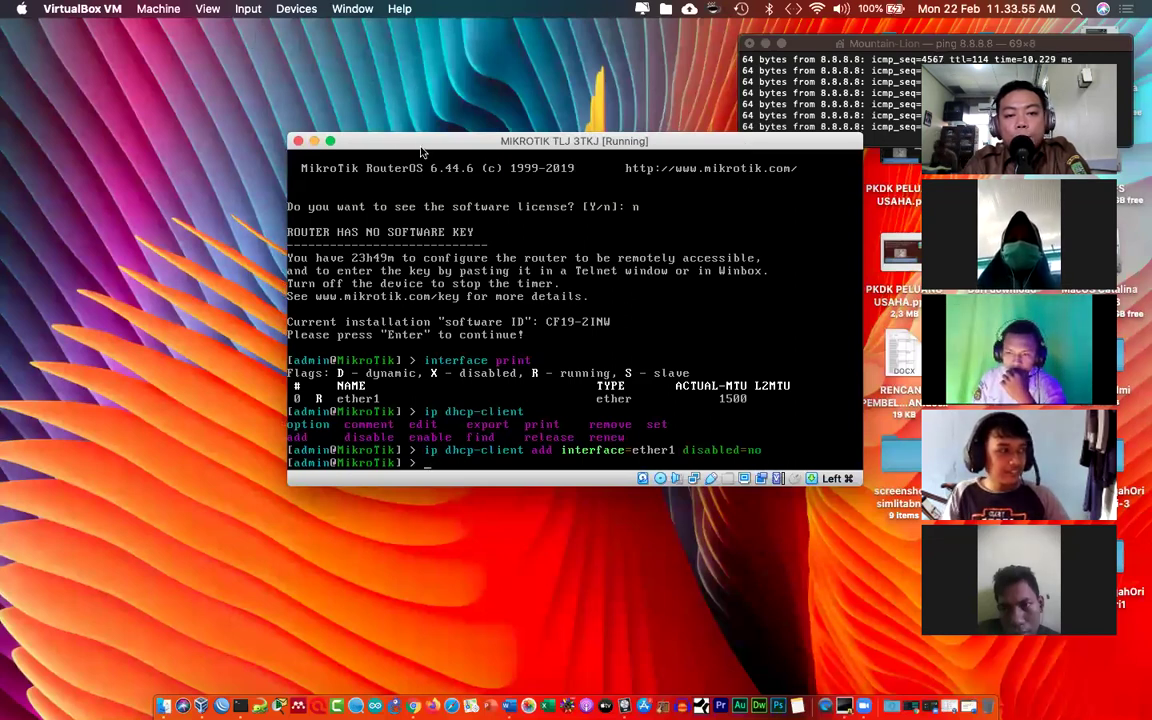
{"action": "type", "text": "ip "}
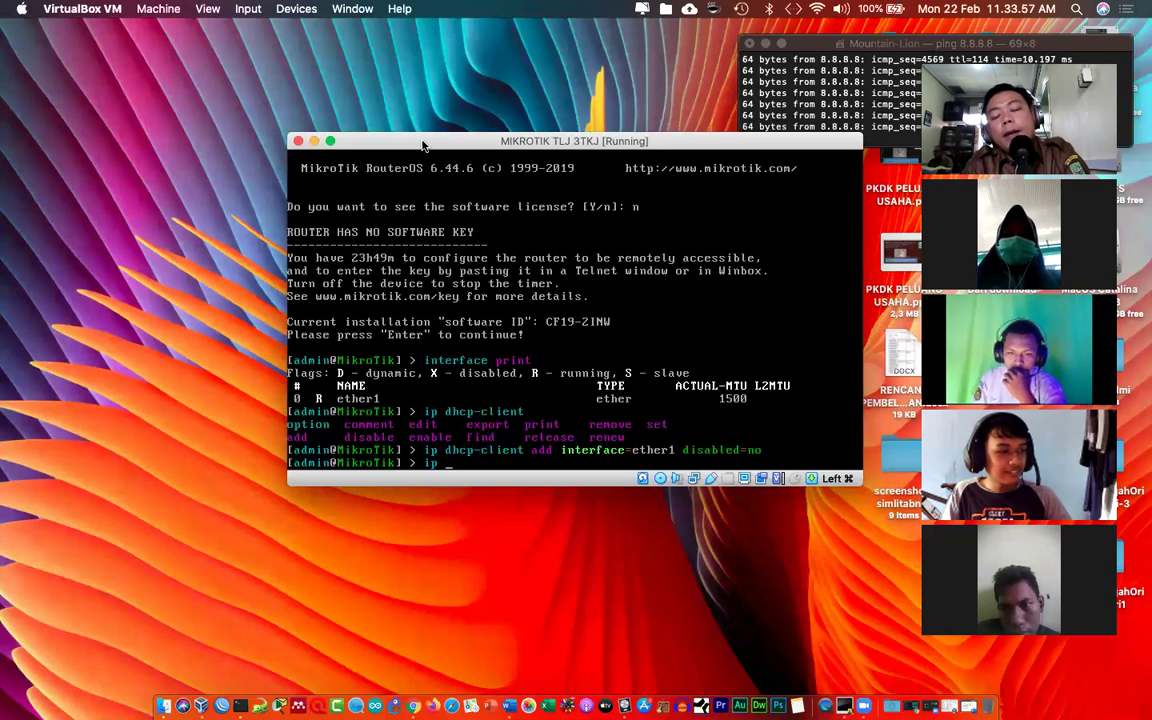
{"action": "type", "text": "address print"}
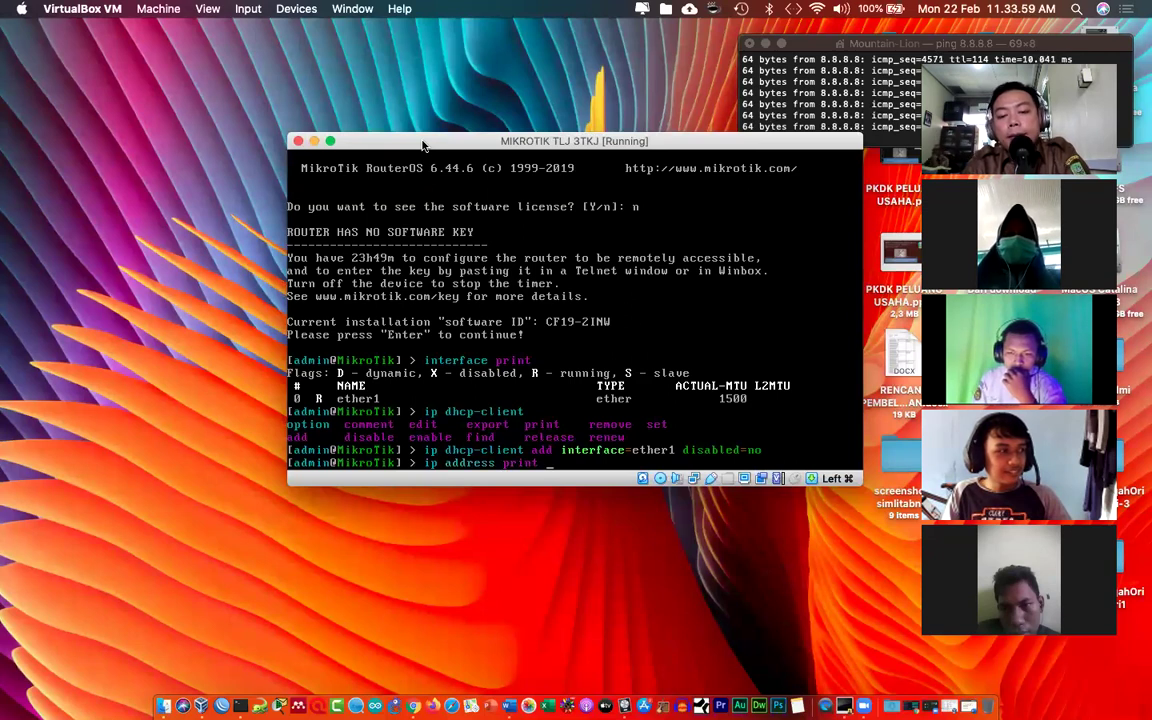
{"action": "key", "text": "Return"}
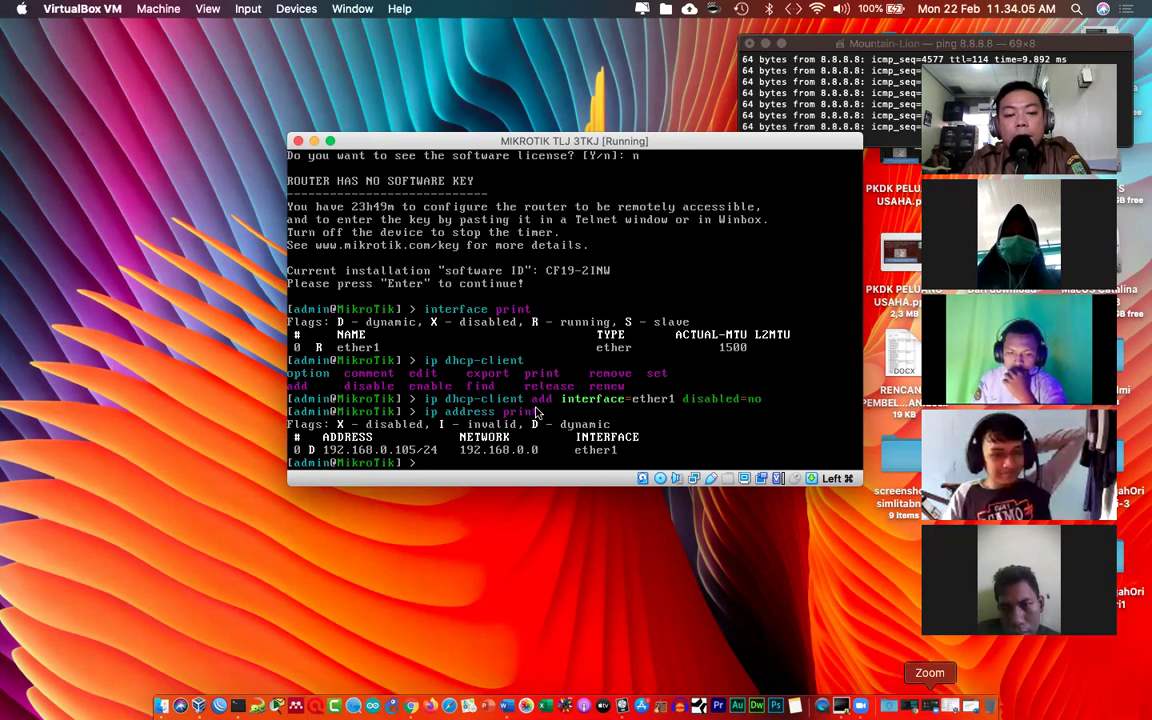
Step: Start a new 'Ip address mikrotik' line in the Word notes
{"action": "key", "text": "super+Tab"}
{"action": "key", "text": "Return"}
{"action": "key", "text": "Return"}
{"action": "type", "text": "Ip address"}
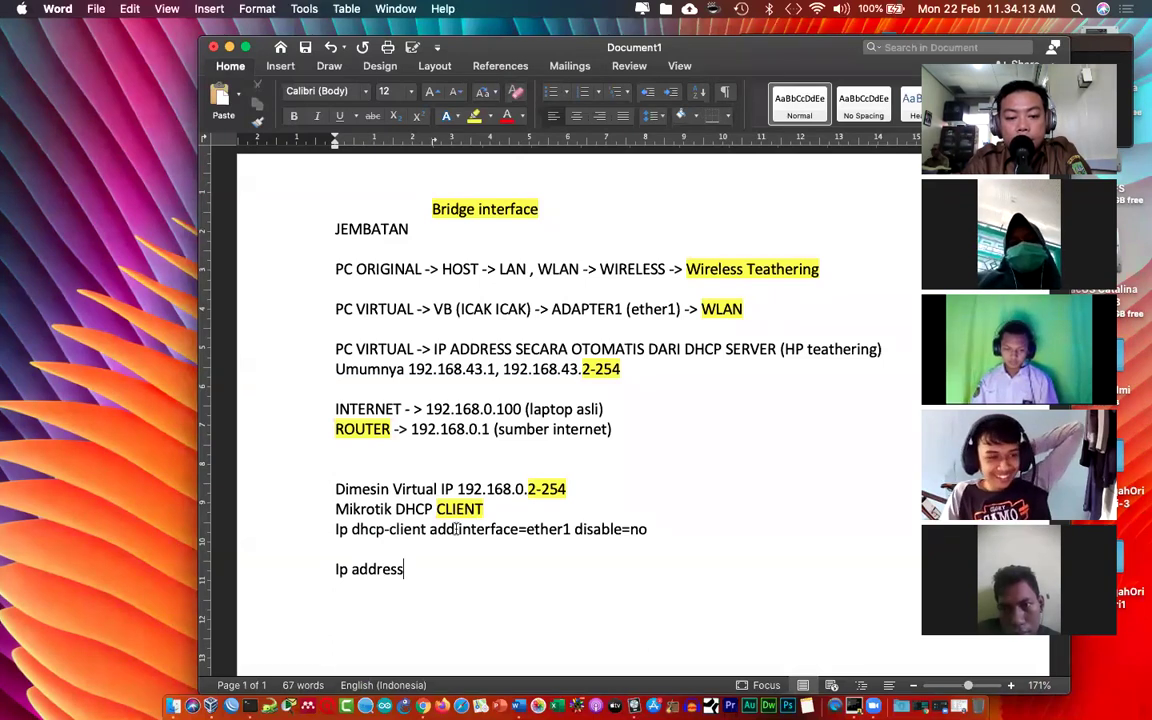
{"action": "type", "text": " mikrotik"}
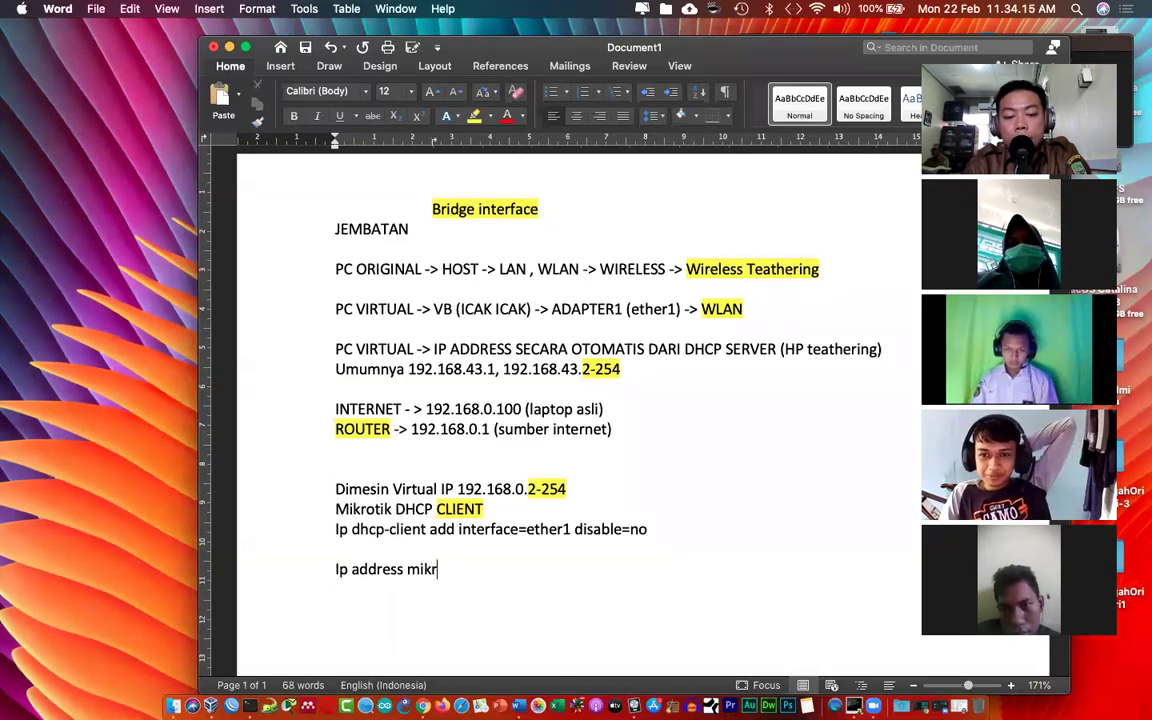
Step: Note 'Ether1 = 192.168.0.105/24' and an 'Etehr2 = ......' placeholder under Ip address mikrotik
{"action": "key", "text": "Return"}
{"action": "type", "text": "eth"}
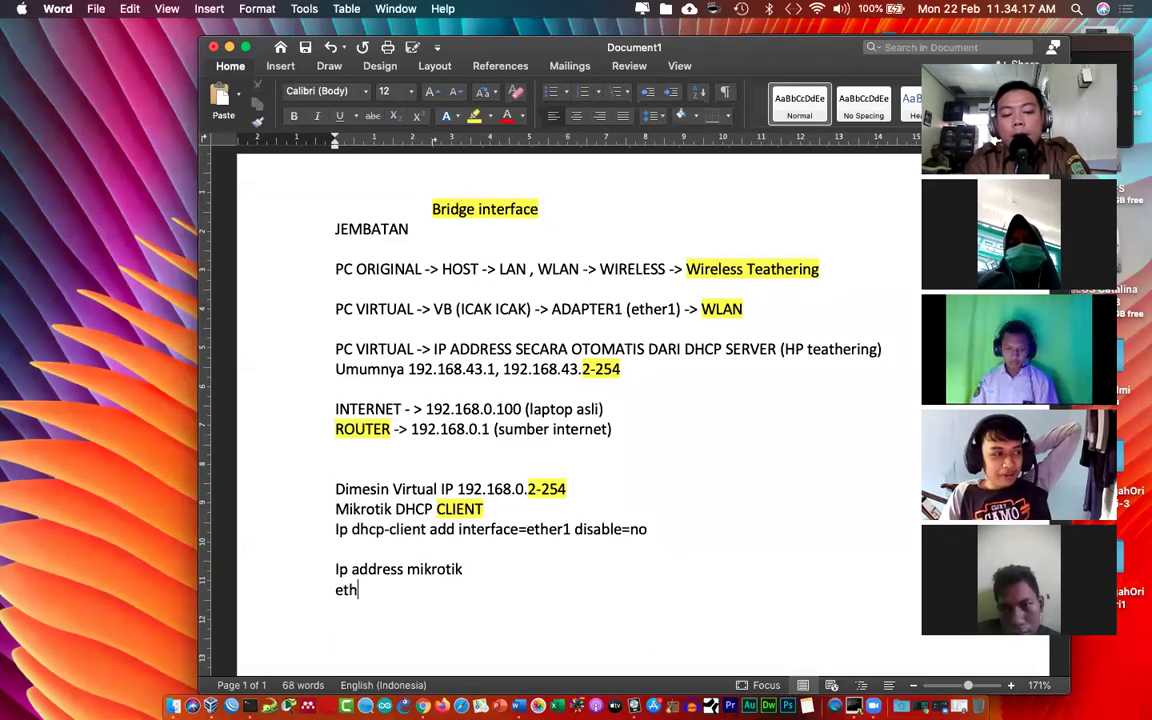
{"action": "type", "text": "er1 = 192.1"}
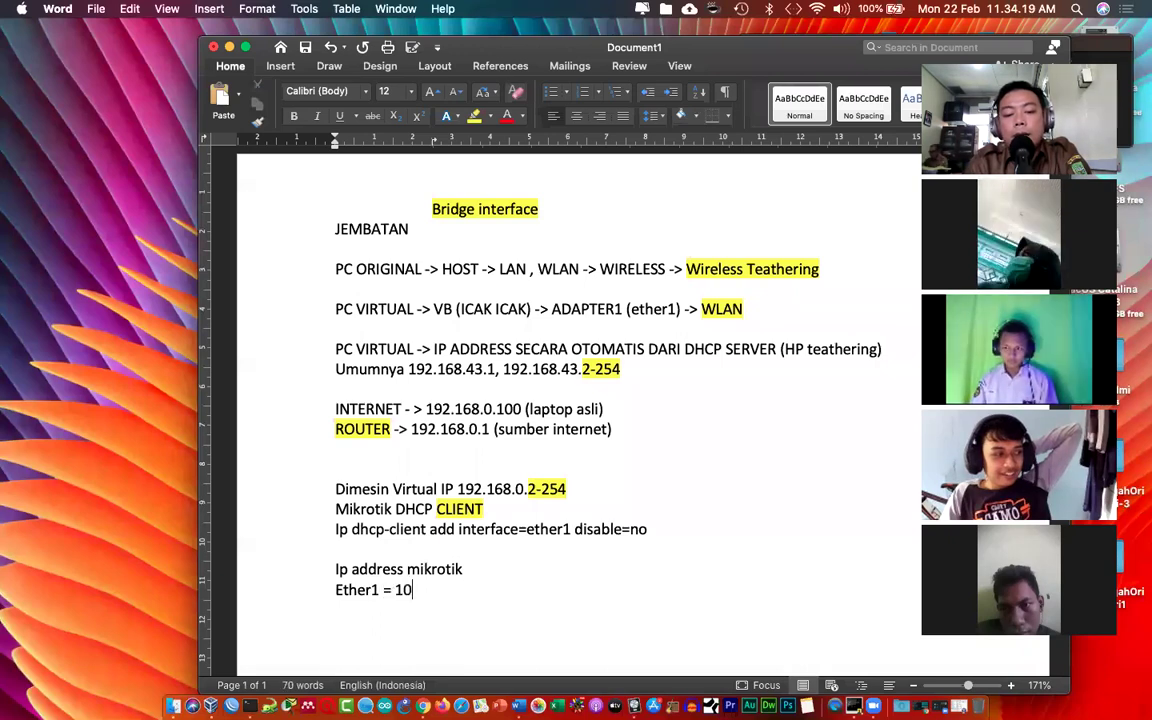
{"action": "type", "text": "68"}
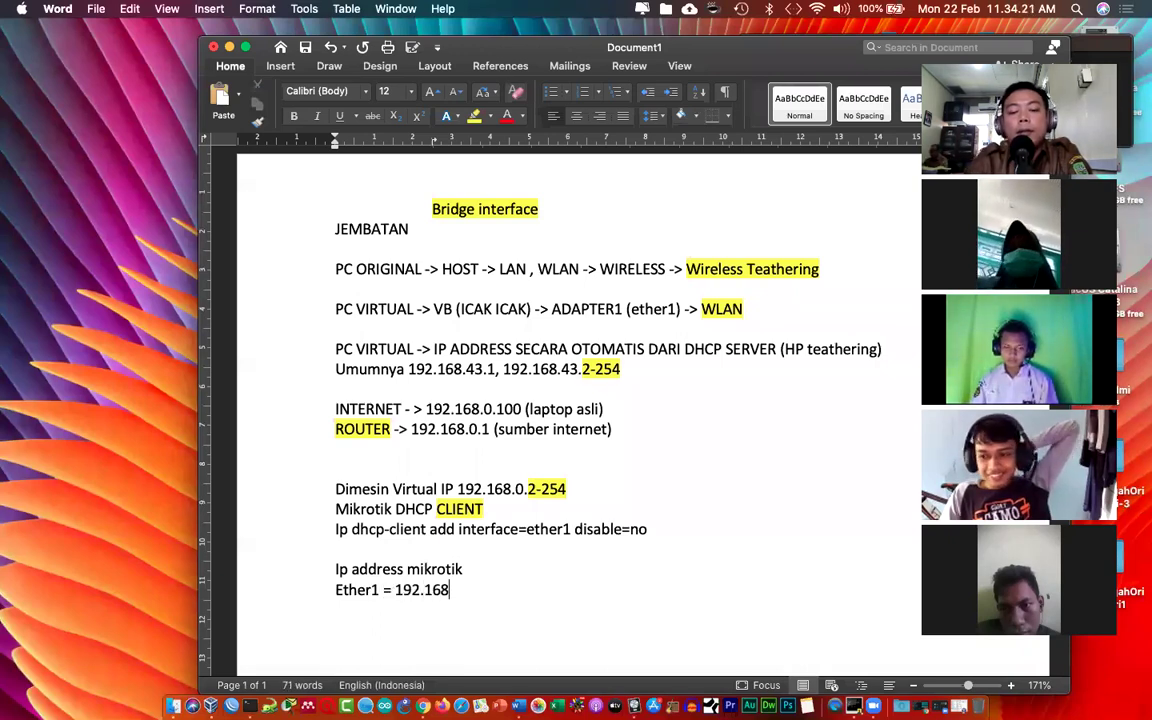
{"action": "type", "text": ".0."}
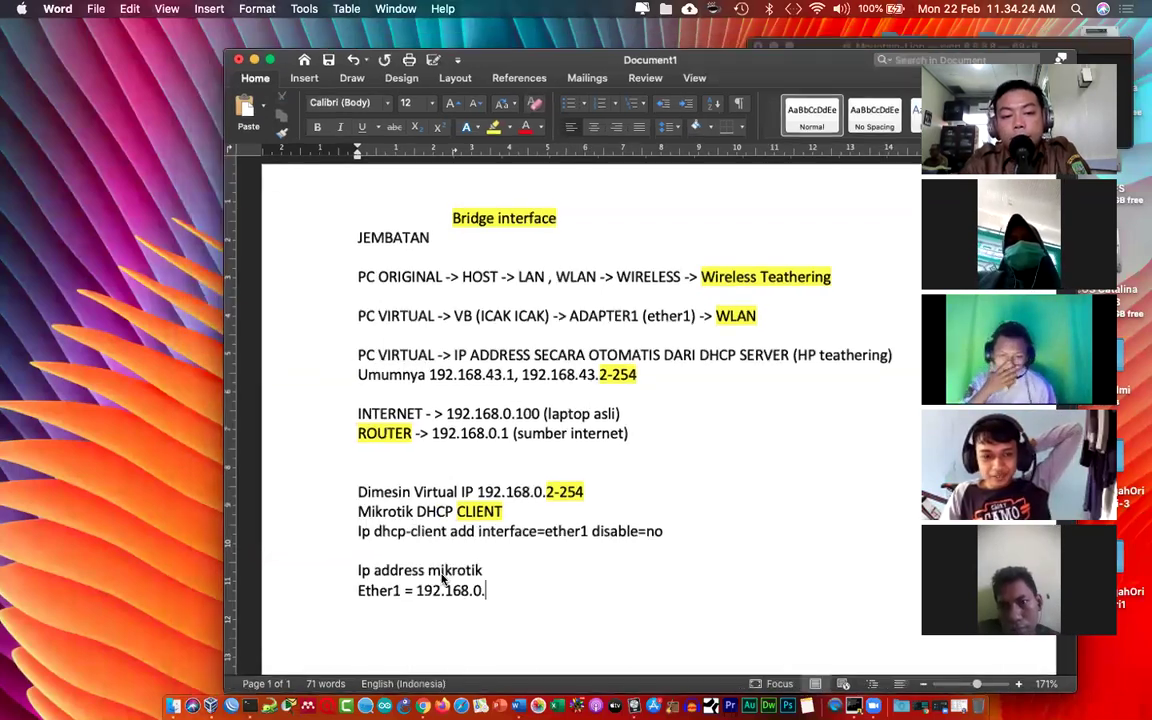
{"action": "key", "text": "ctrl+Up"}
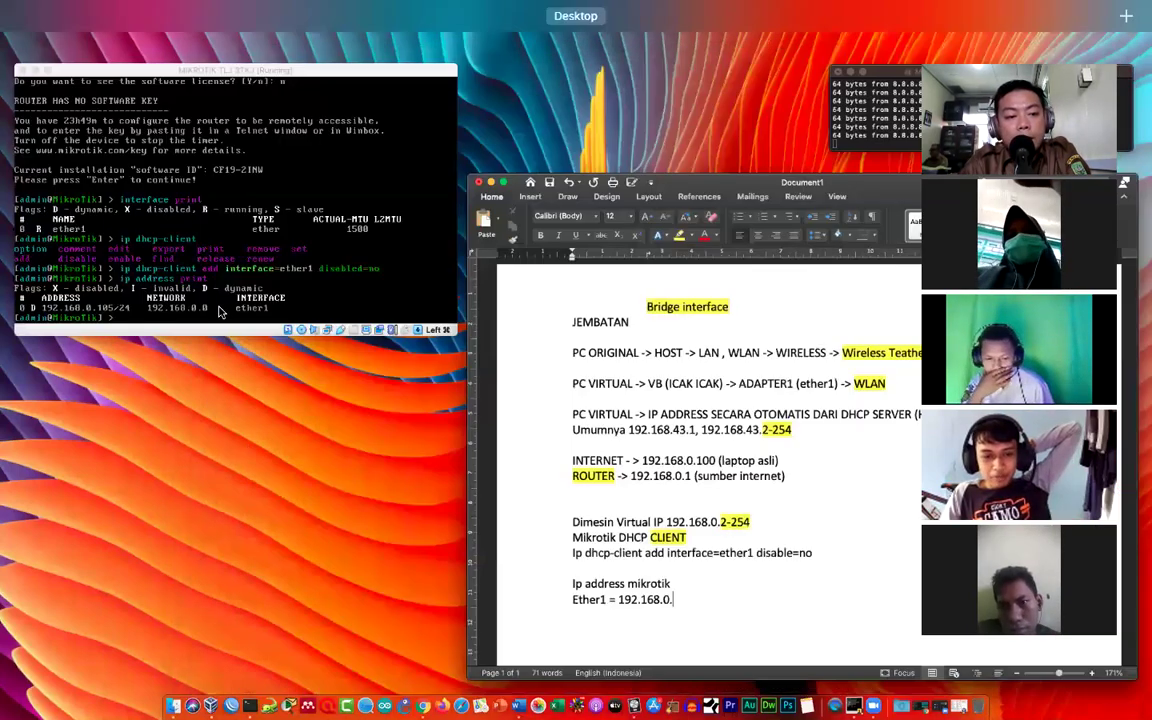
{"action": "left_click", "coordinate": [200, 282]}
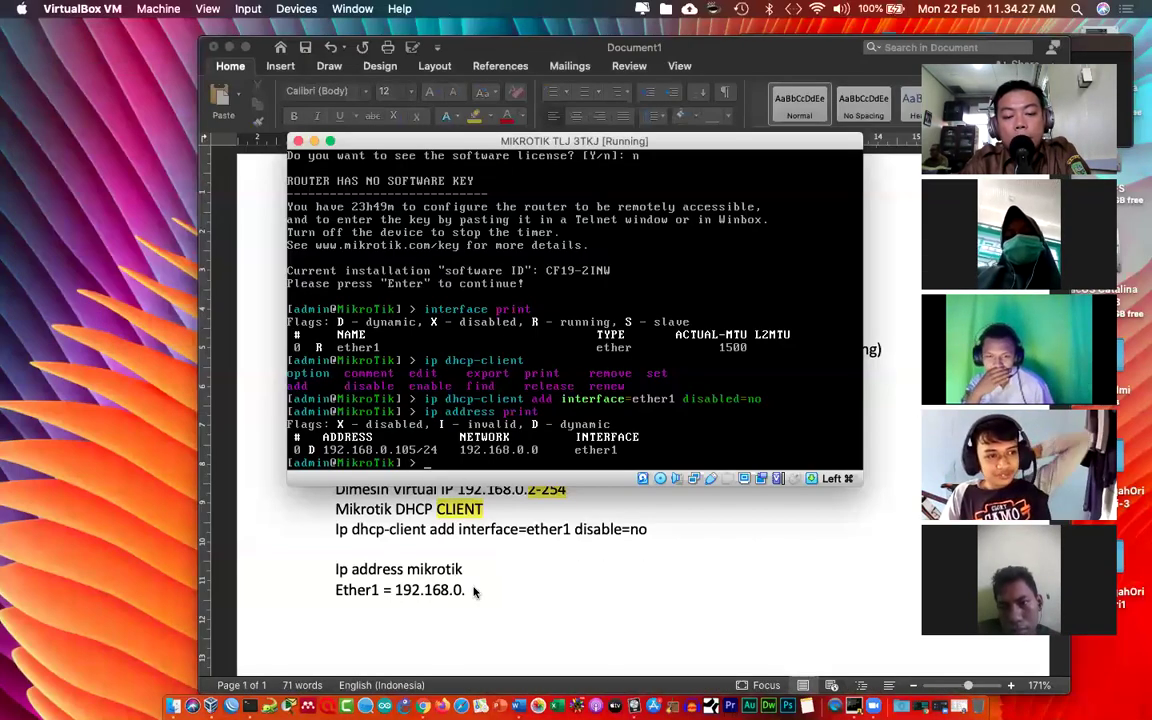
{"action": "left_click", "coordinate": [476, 590]}
{"action": "type", "text": "105"}
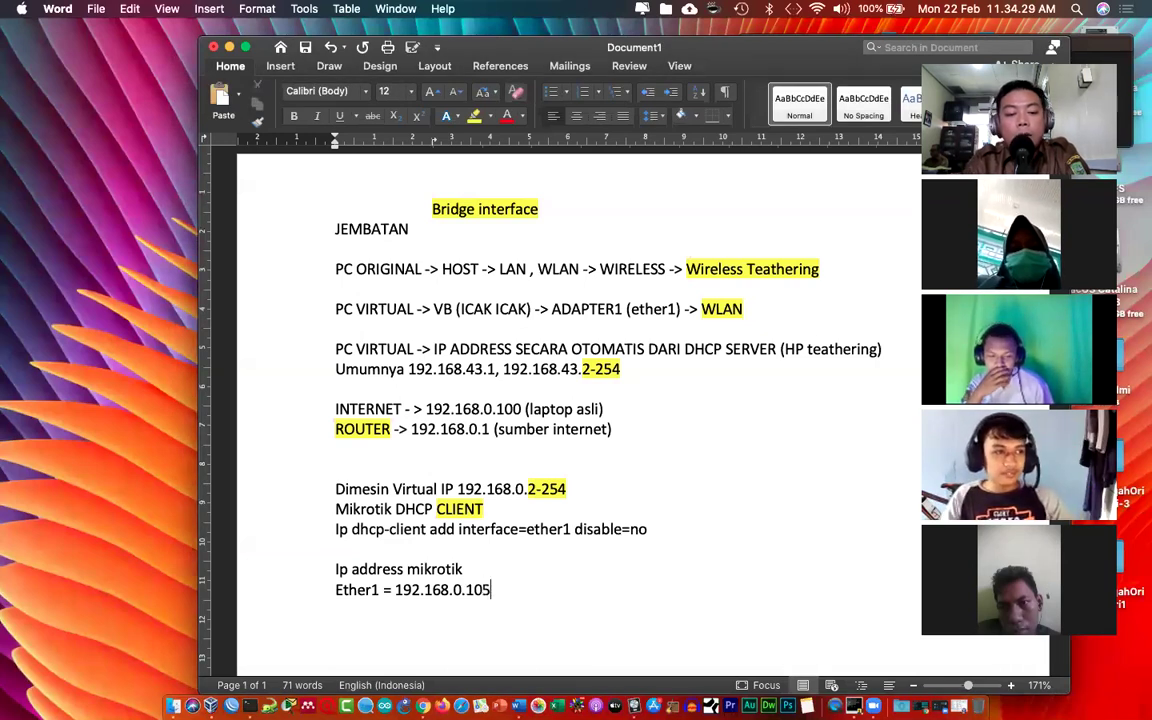
{"action": "type", "text": "/24 "}
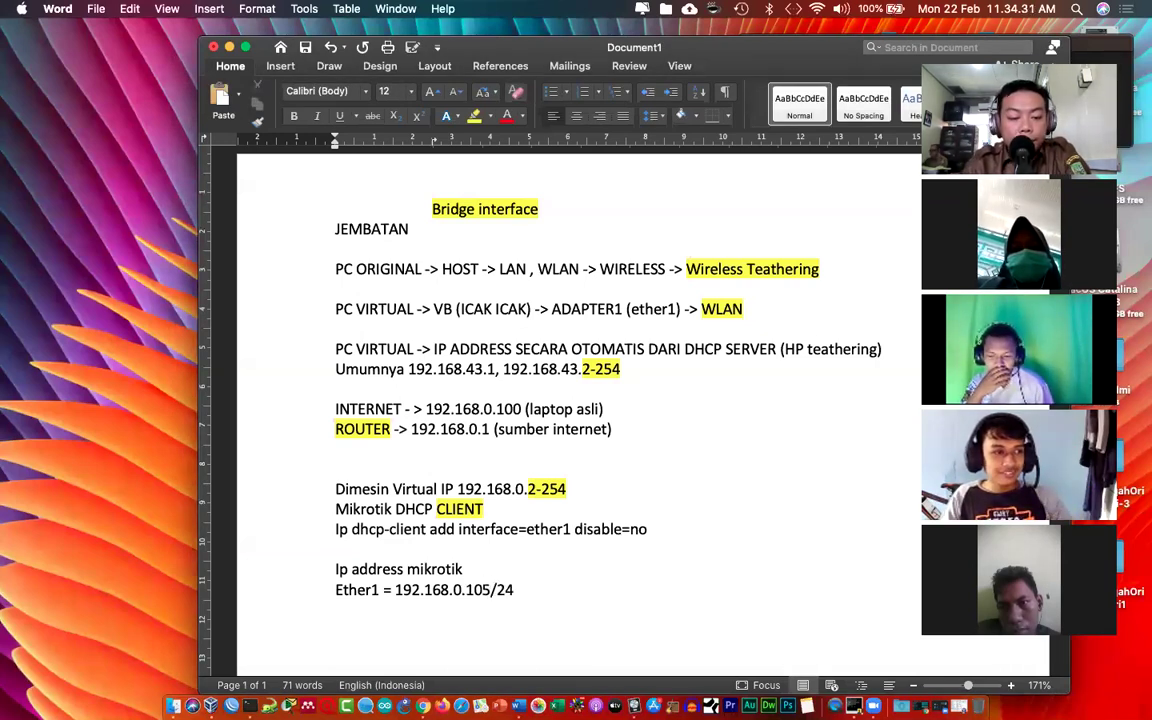
{"action": "type", "text": "Etehr2 "}
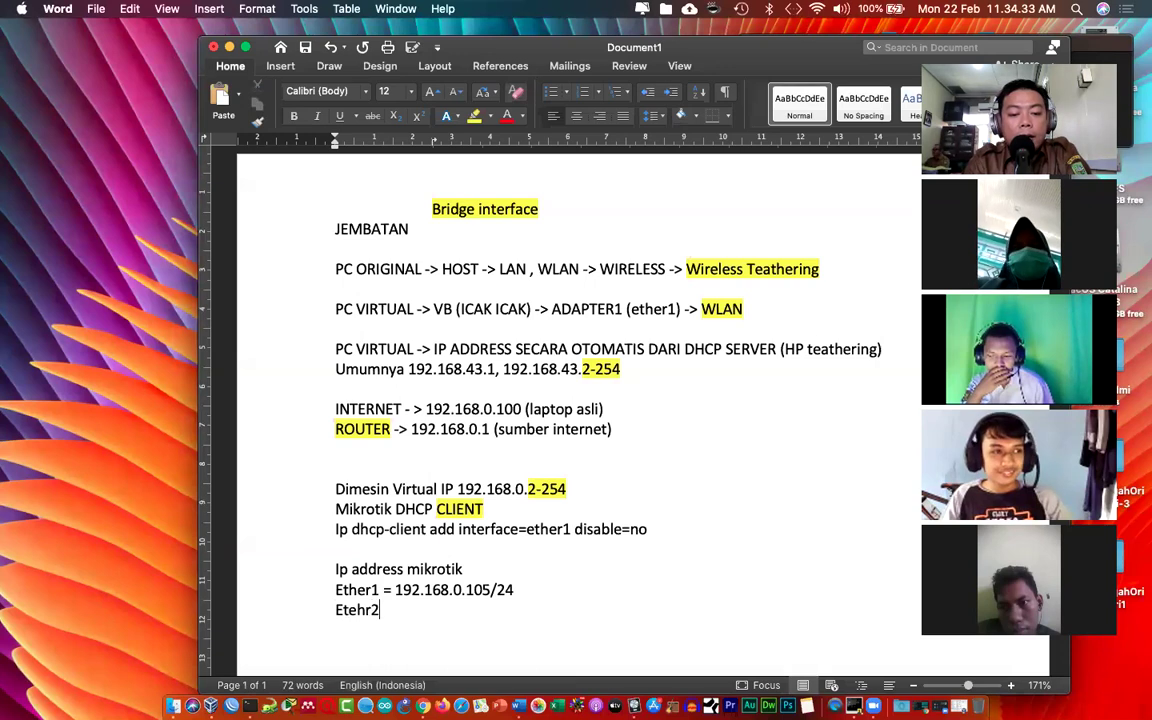
{"action": "type", "text": "=  ……"}
{"action": "type", "text": "........"}
{"action": "key", "text": "ctrl+Up"}
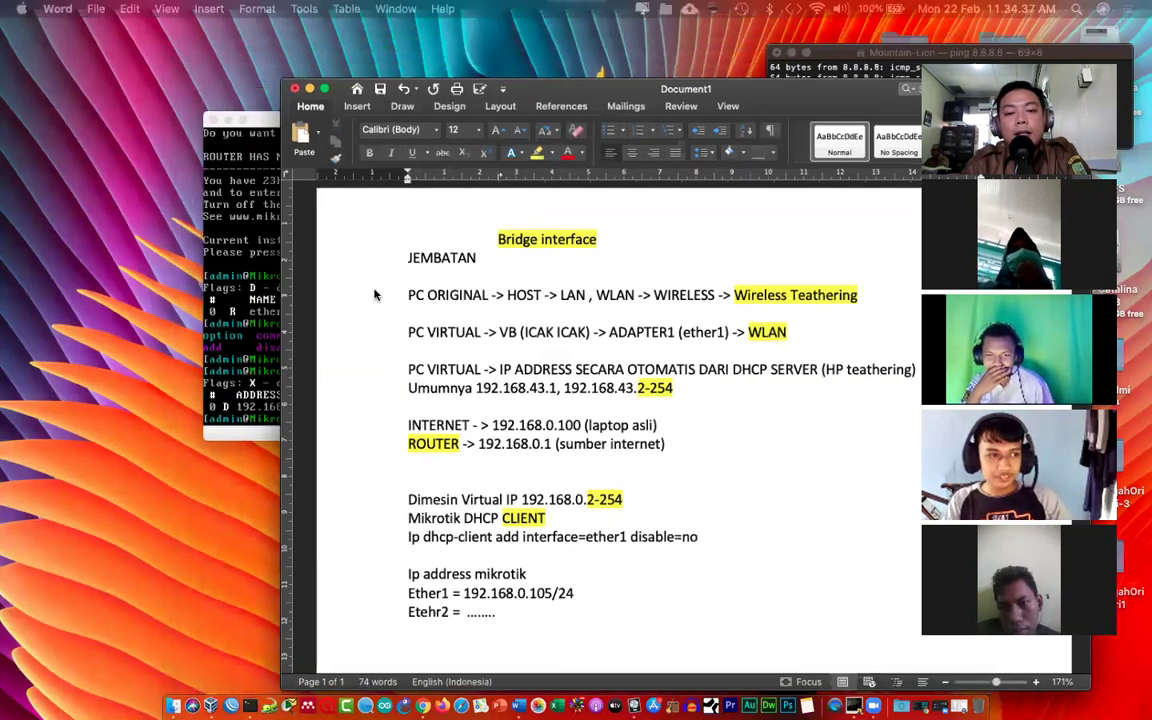
Step: Rerun 'ip address print' on the router, confirming ether1 at 192.168.0.105/24, and reopen Word
{"action": "key", "text": "super+Tab"}
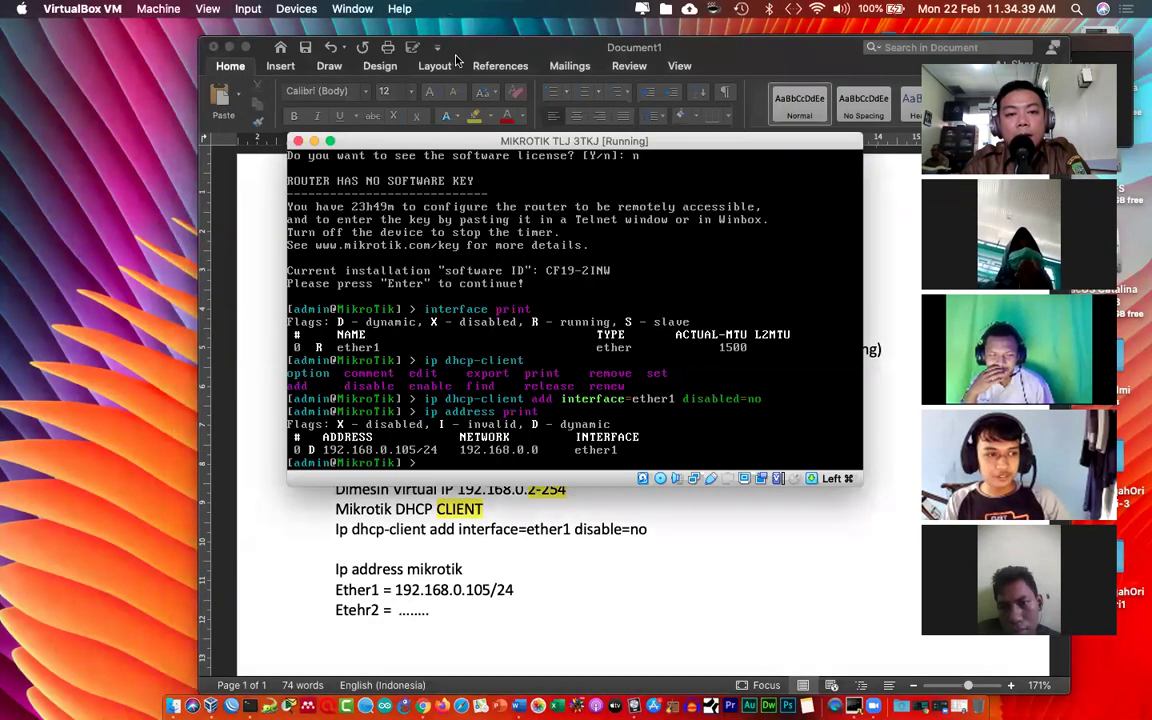
{"action": "left_click", "coordinate": [455, 60]}
{"action": "left_click", "coordinate": [229, 47]}
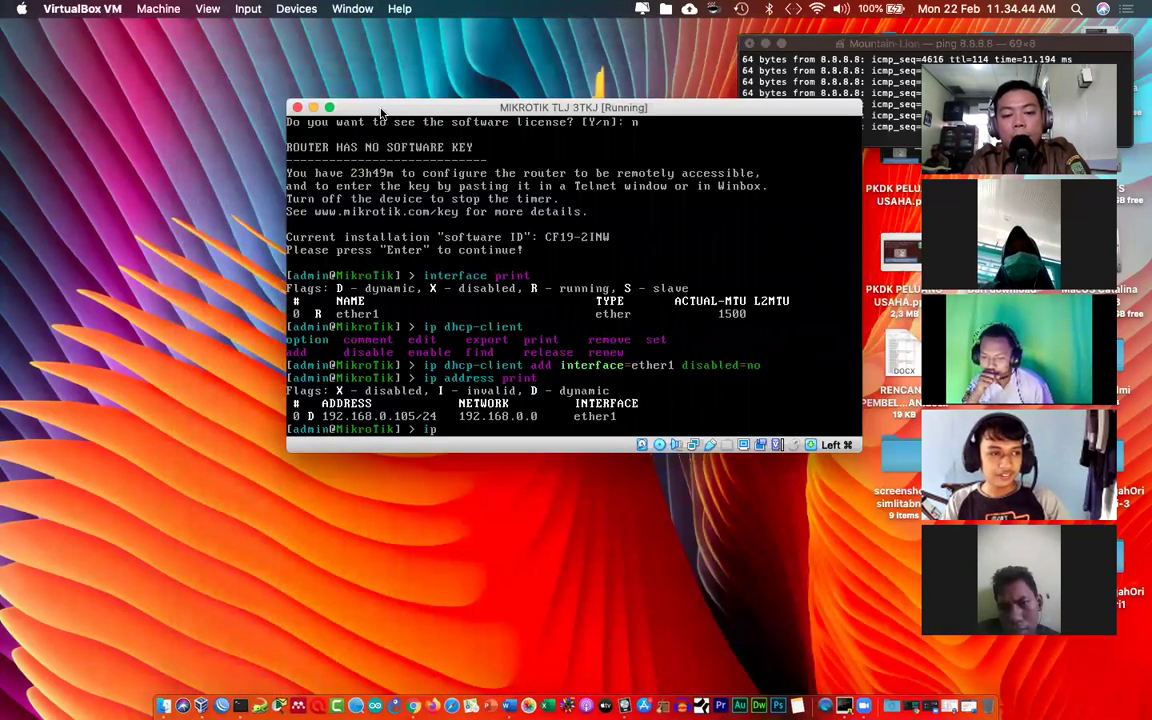
{"action": "type", "text": "address print"}
{"action": "key", "text": "Return"}
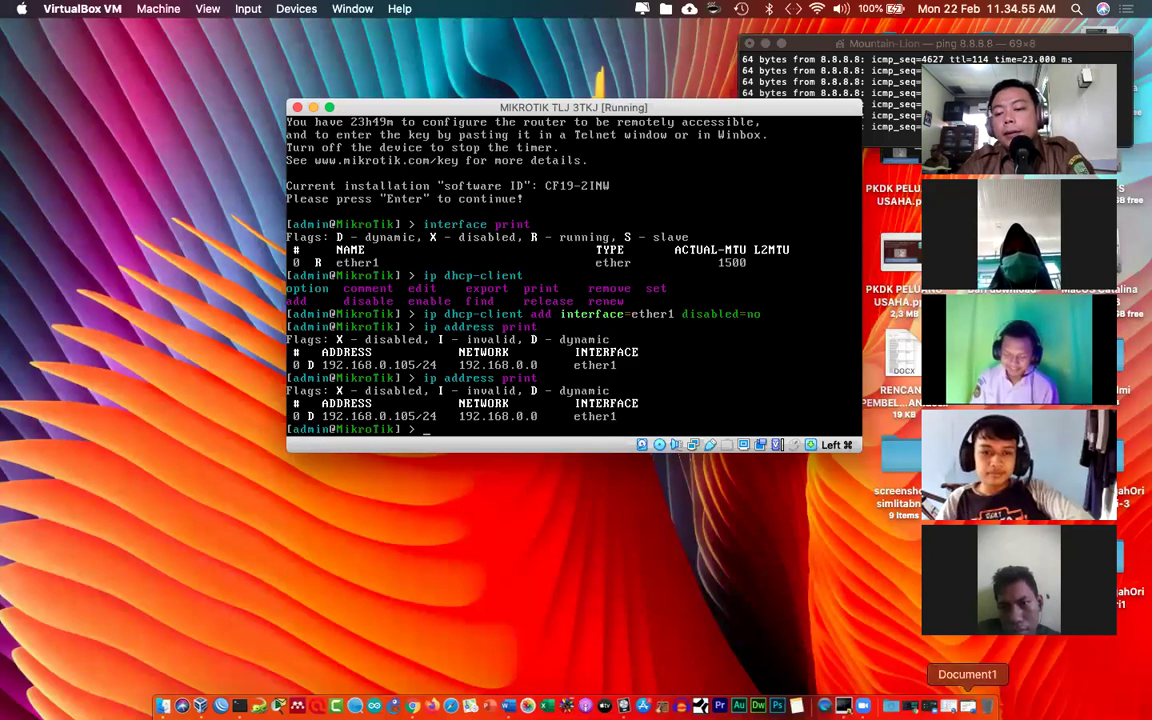
{"action": "left_click", "coordinate": [964, 705]}
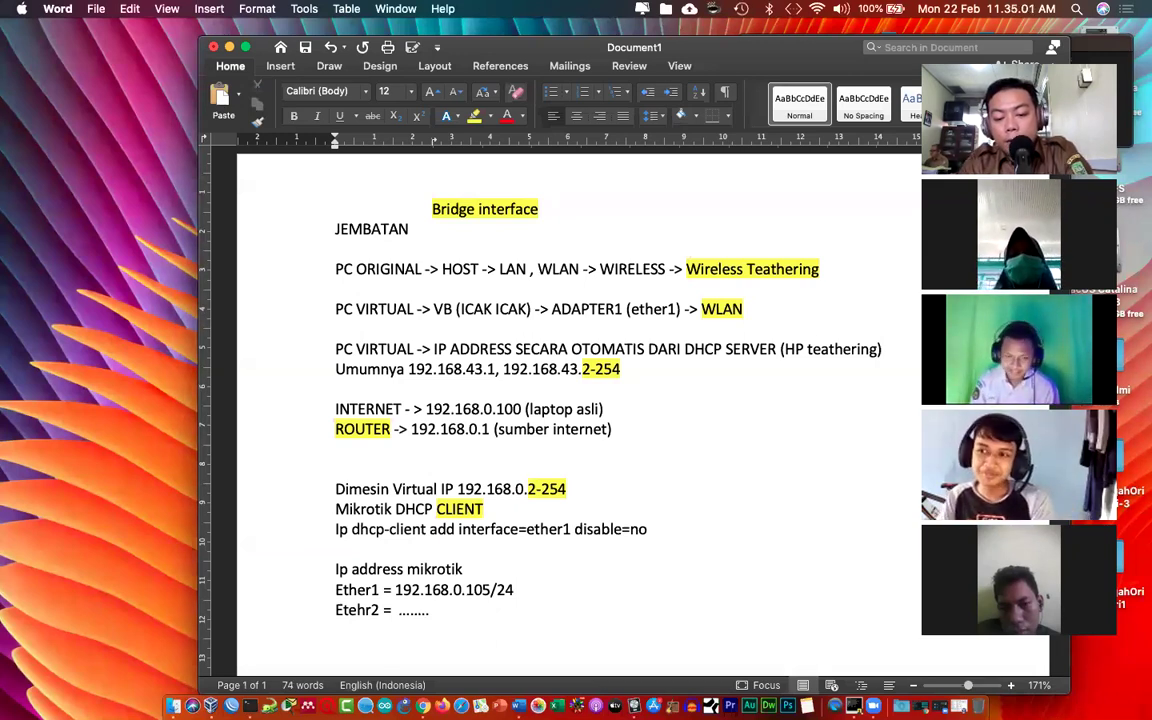
Step: Append 'flag D (dynamic , DHCP Client)' to the Ether1 line in the notes
{"action": "type", "text": "flag D"}
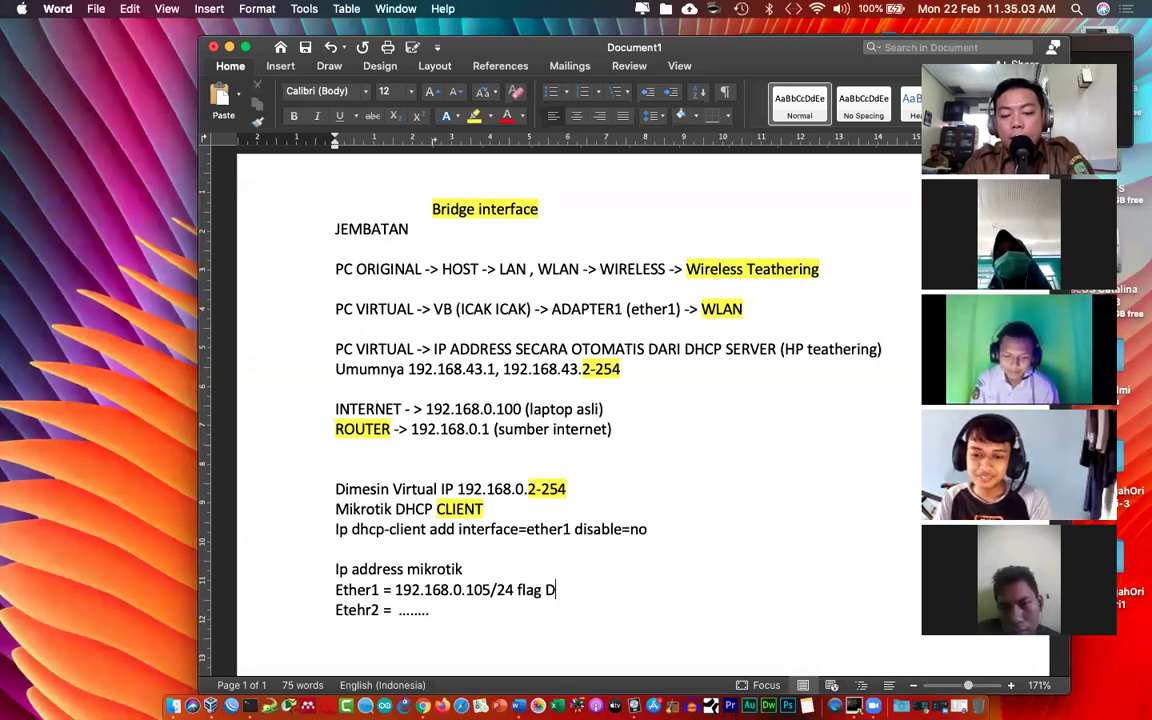
{"action": "type", "text": " (dynamic"}
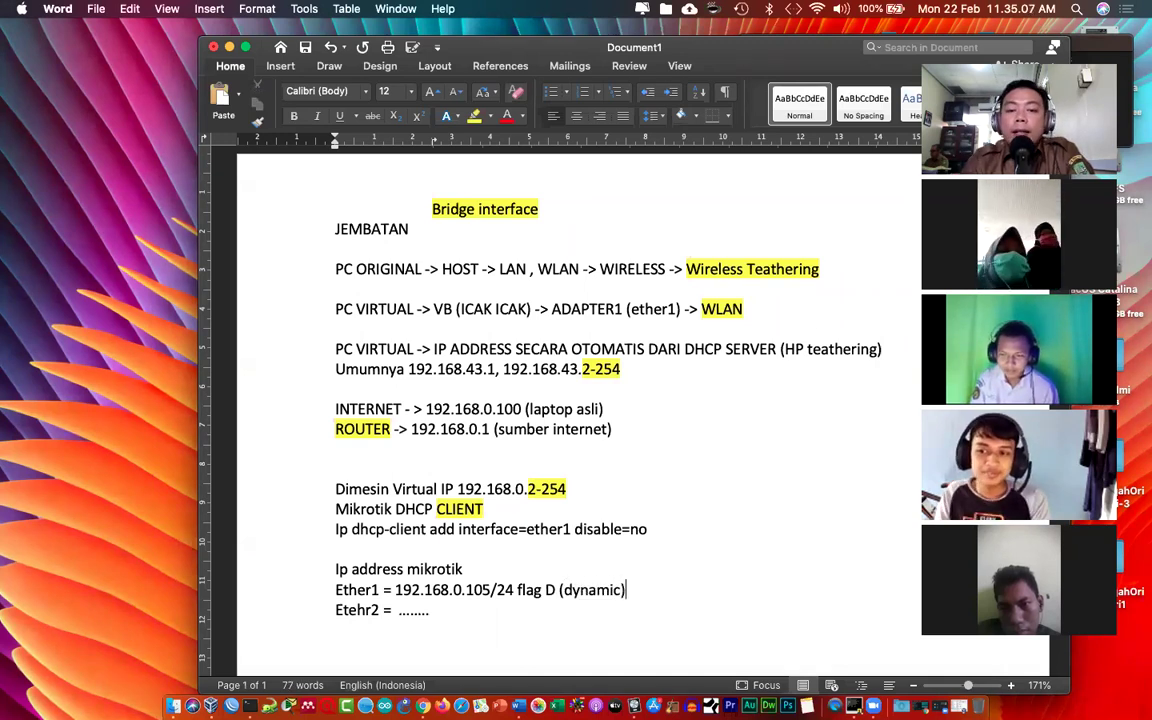
{"action": "type", "text": " , "}
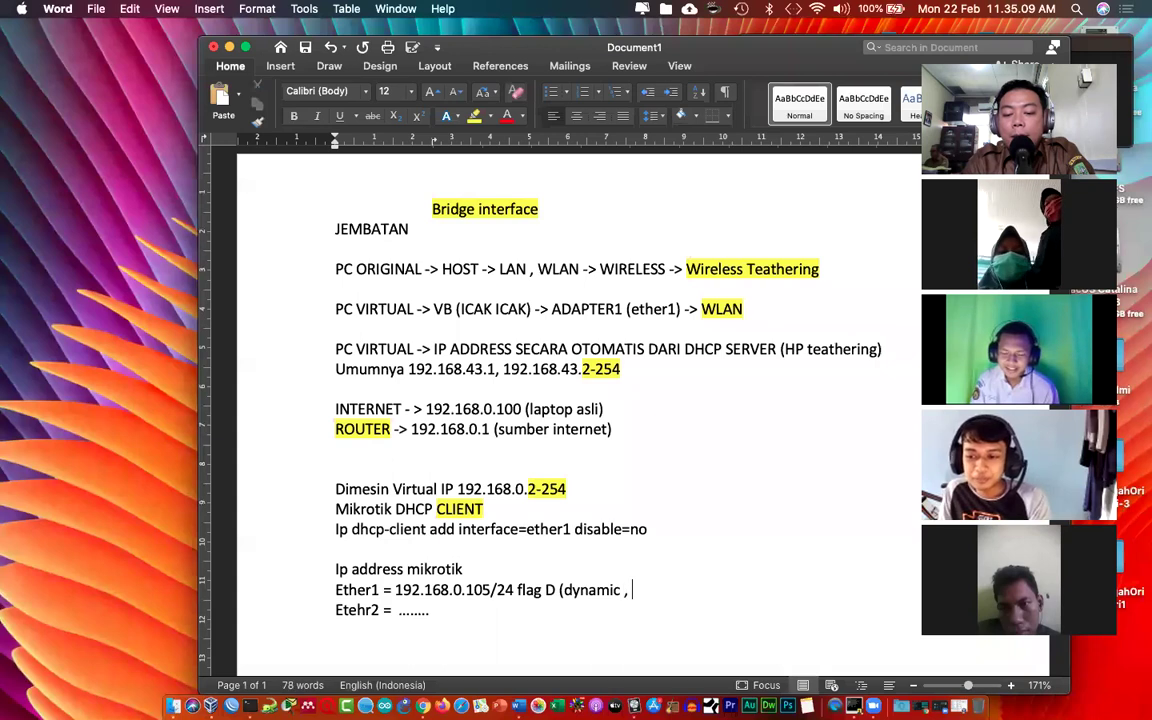
{"action": "type", "text": "DHCP Client"}
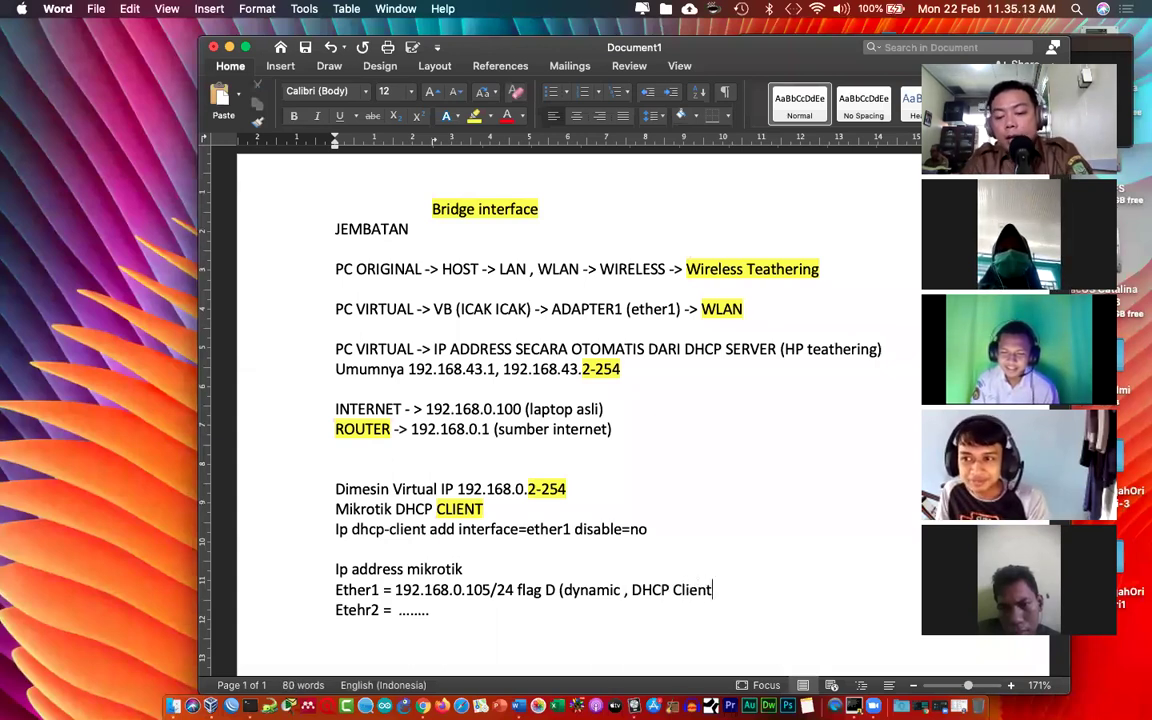
{"action": "type", "text": ")"}
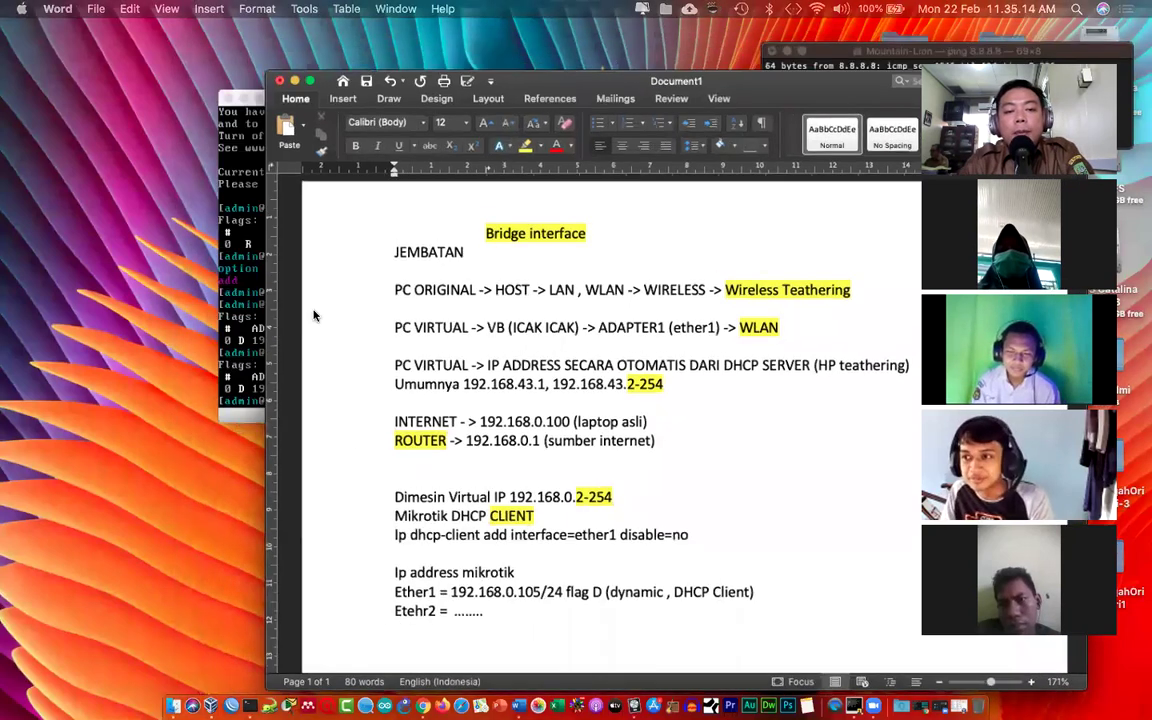
{"action": "key", "text": "super+Tab"}
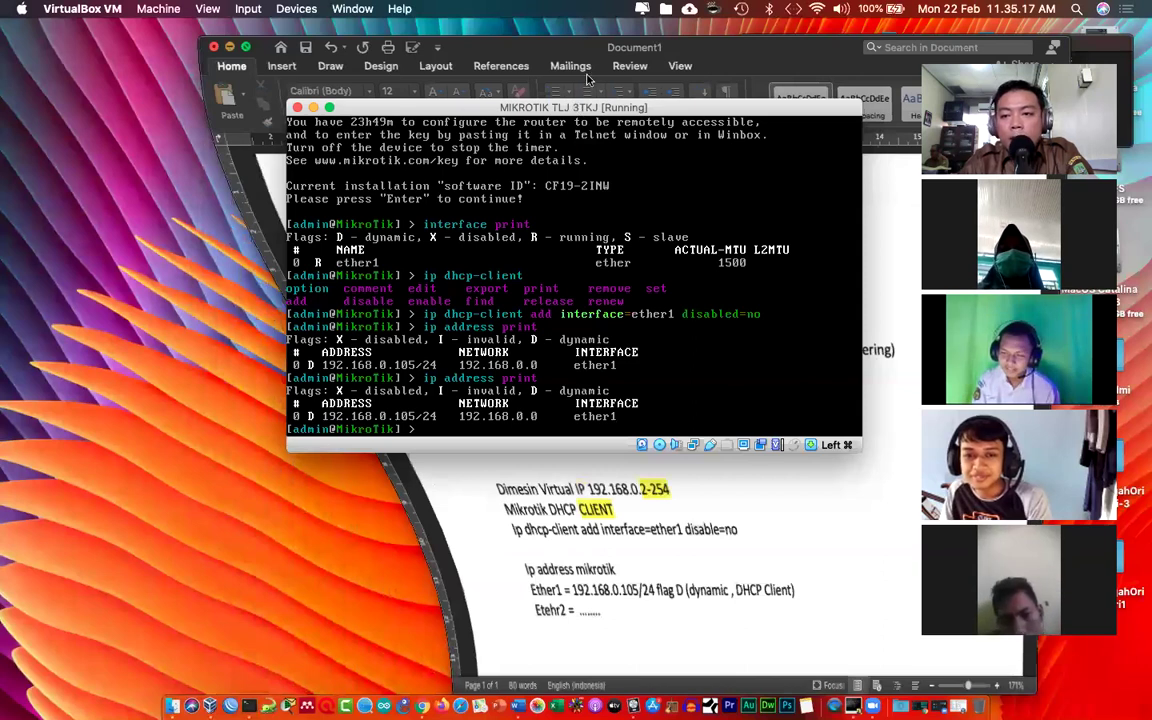
Step: Ping google.co.id, detik.com and fb.co from the router, stopping each with Ctrl+C
{"action": "left_click_drag", "start_coordinate": [575, 107], "coordinate": [594, 61]}
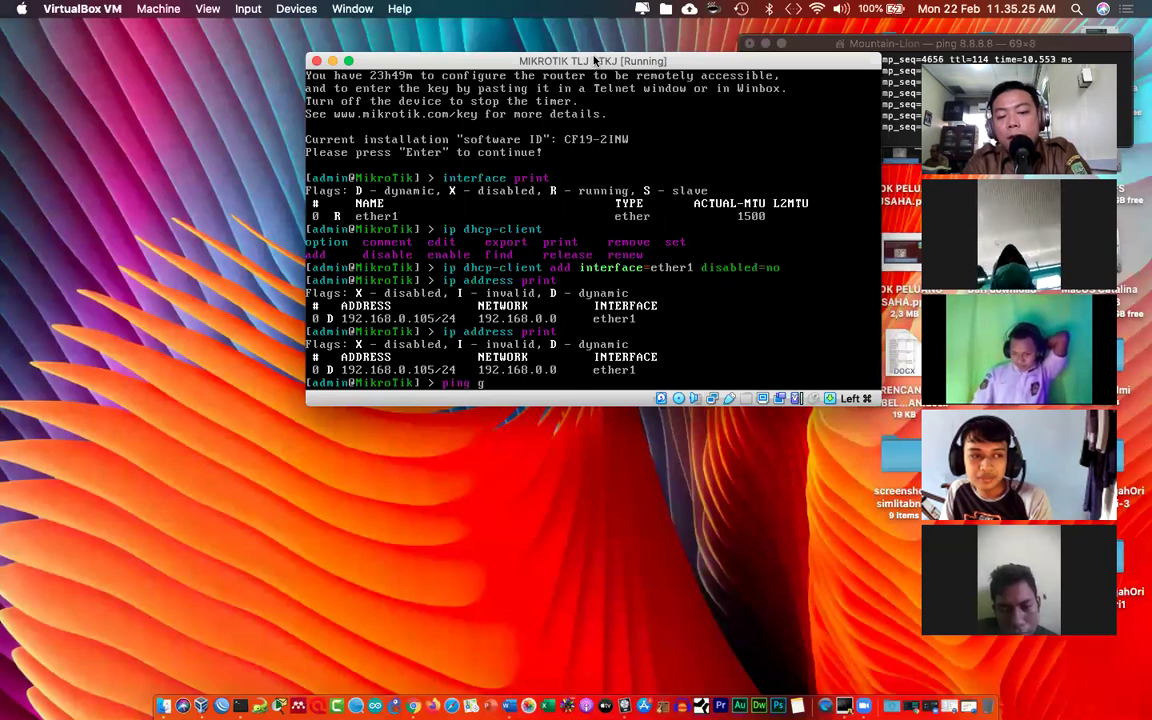
{"action": "type", "text": "oogle.co."}
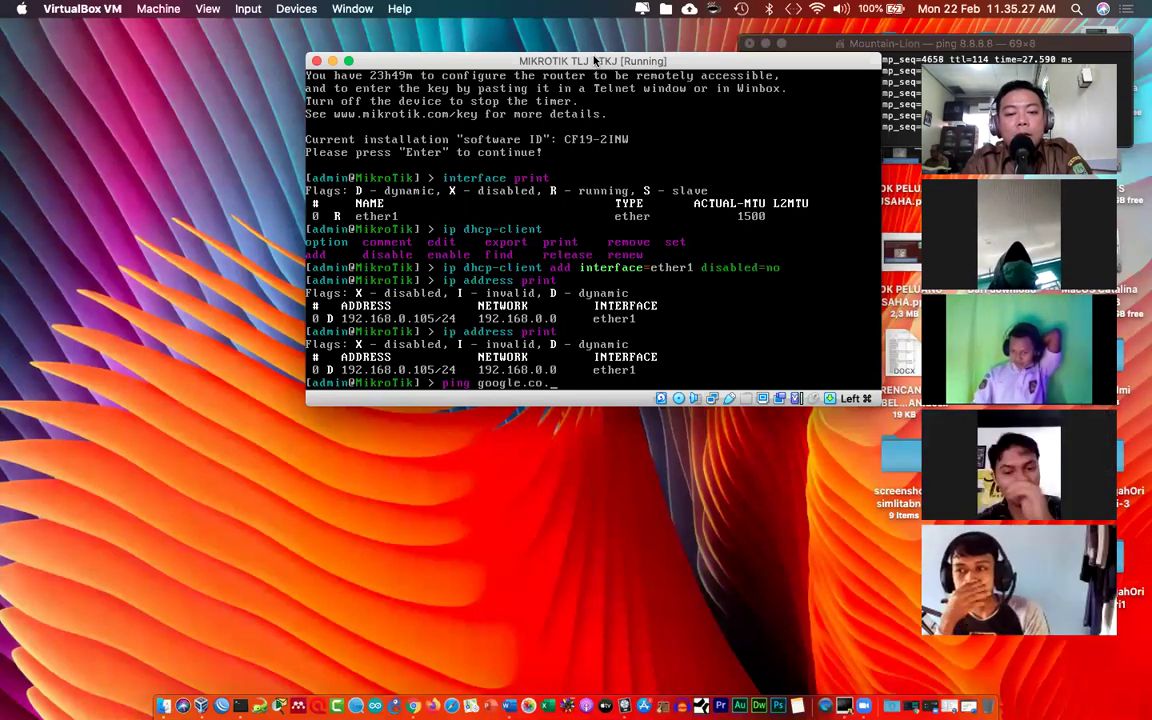
{"action": "type", "text": "id"}
{"action": "key", "text": "Return"}
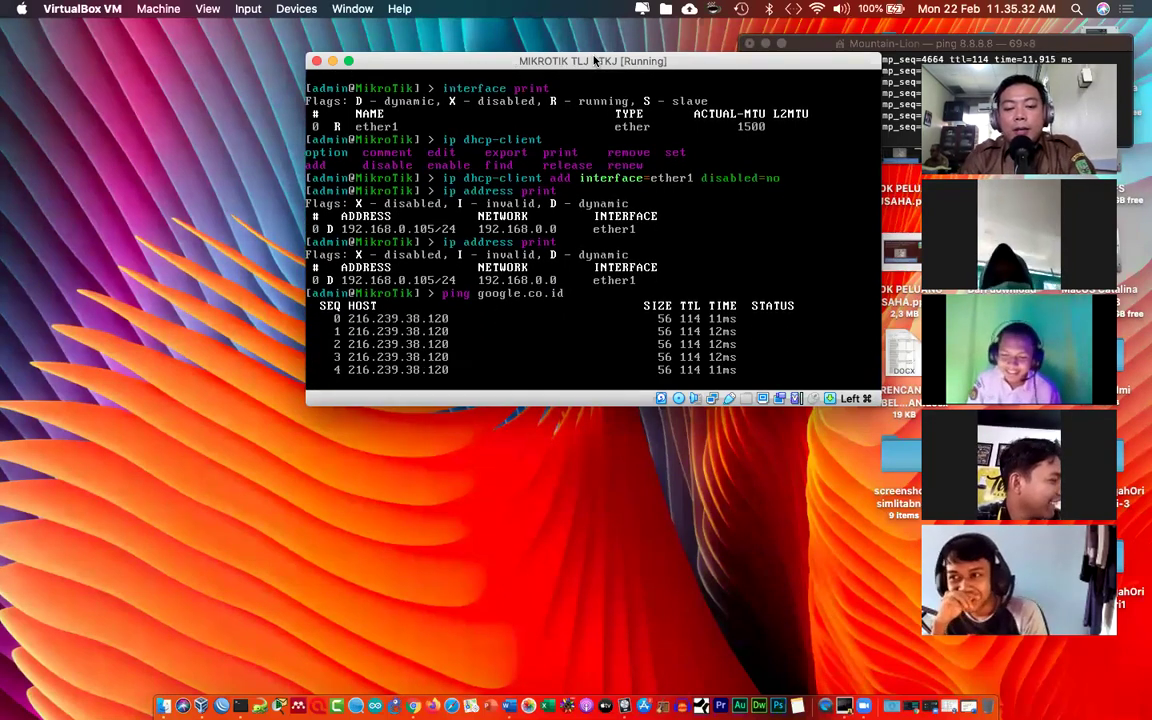
{"action": "key", "text": "ctrl+c"}
{"action": "type", "text": "ping detik.com"}
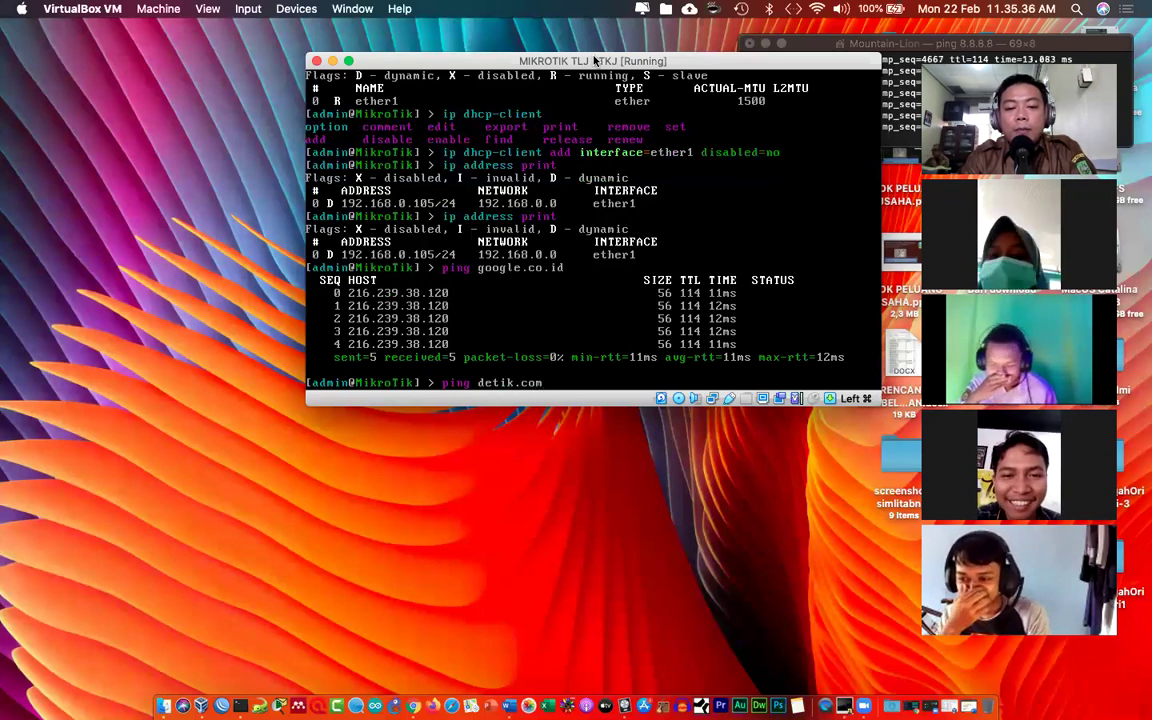
{"action": "key", "text": "Return"}
{"action": "key", "text": "ctrl+c"}
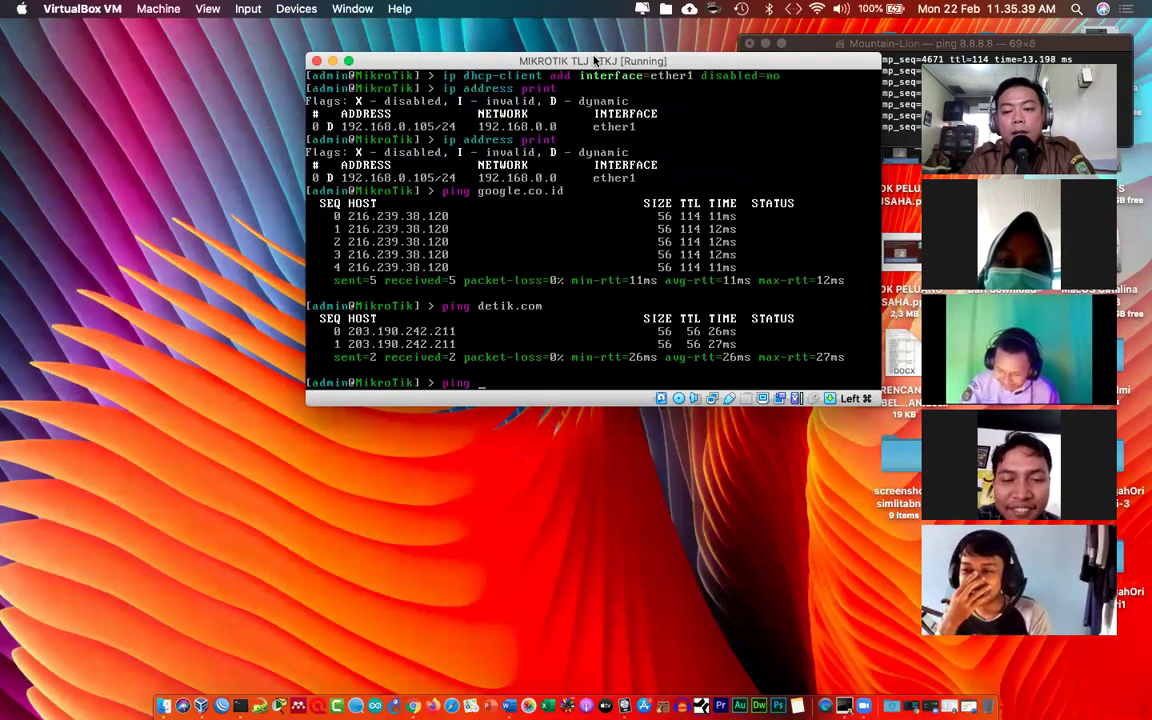
{"action": "type", "text": "ping fb.co"}
{"action": "key", "text": "Return"}
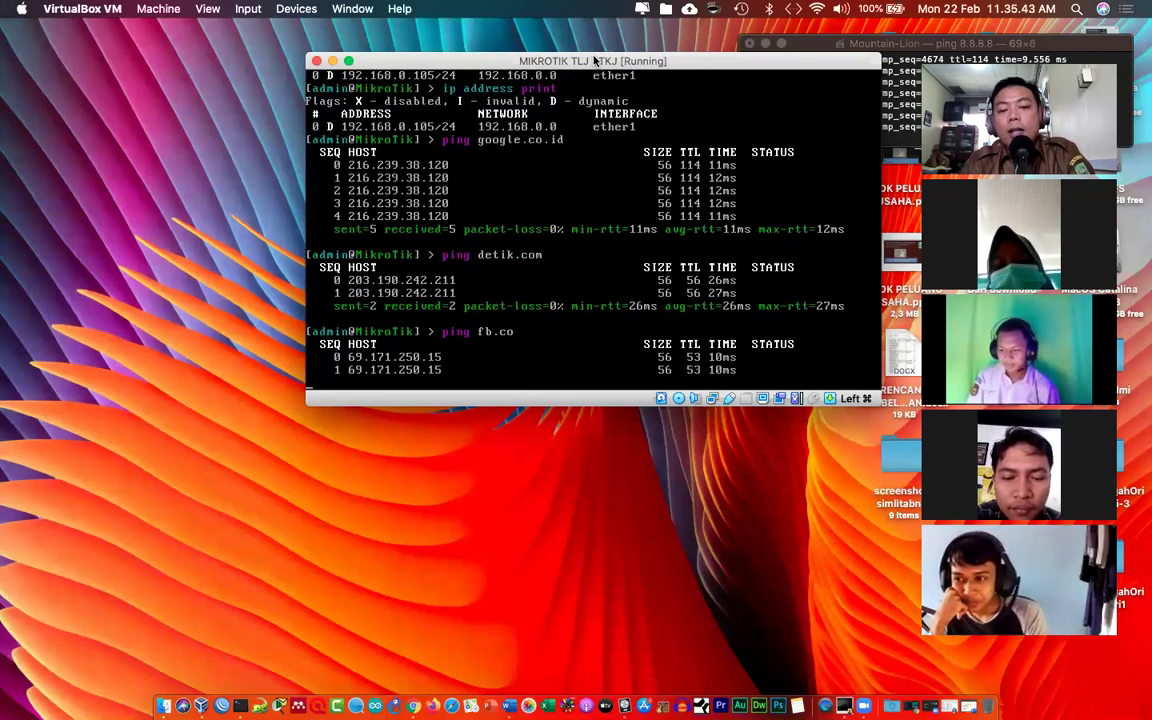
{"action": "key", "text": "ctrl+c"}
Step: Run 'system shutdown' on the MikroTik router and confirm with y
{"action": "left_click_drag", "start_coordinate": [779, 64], "coordinate": [781, 106]}
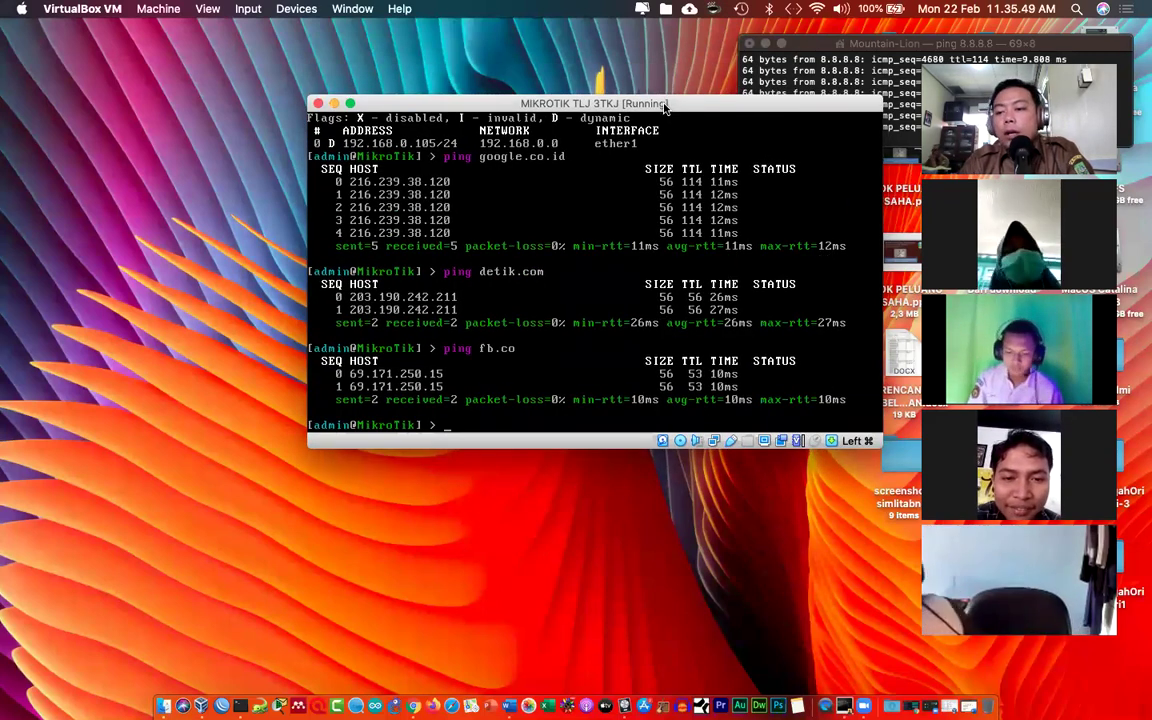
{"action": "left_click_drag", "start_coordinate": [665, 108], "coordinate": [667, 119]}
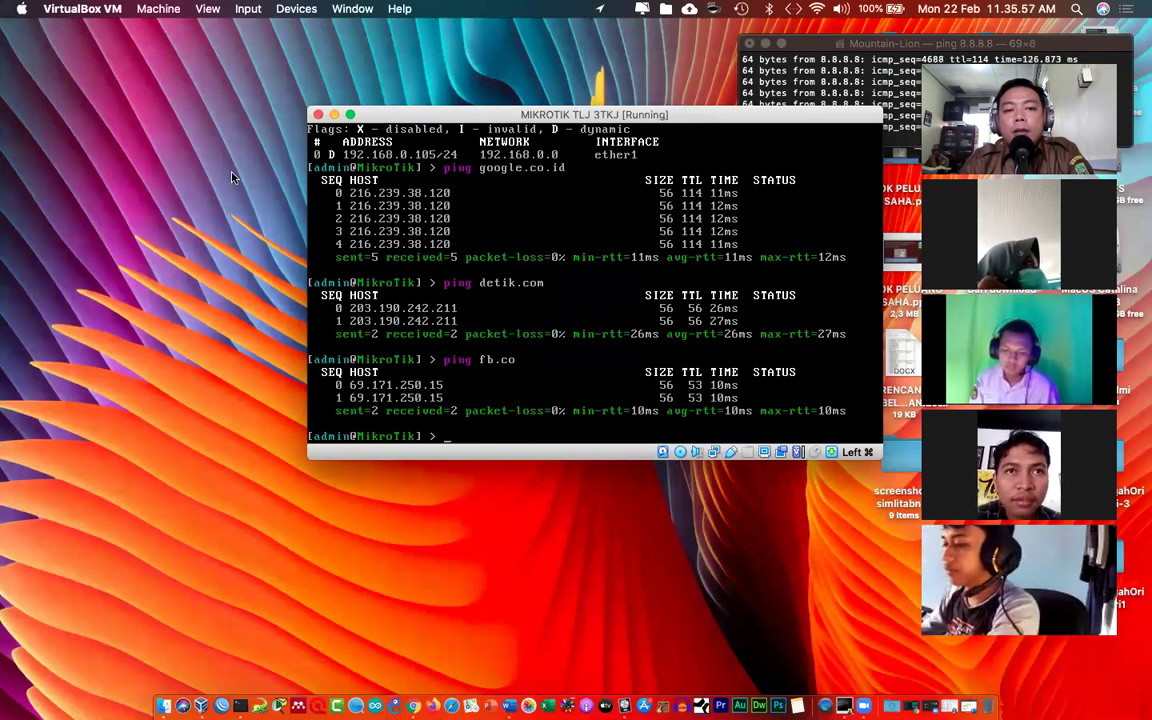
{"action": "left_click_drag", "start_coordinate": [376, 116], "coordinate": [362, 52]}
{"action": "type", "text": "system shutdown"}
{"action": "key", "text": "Return"}
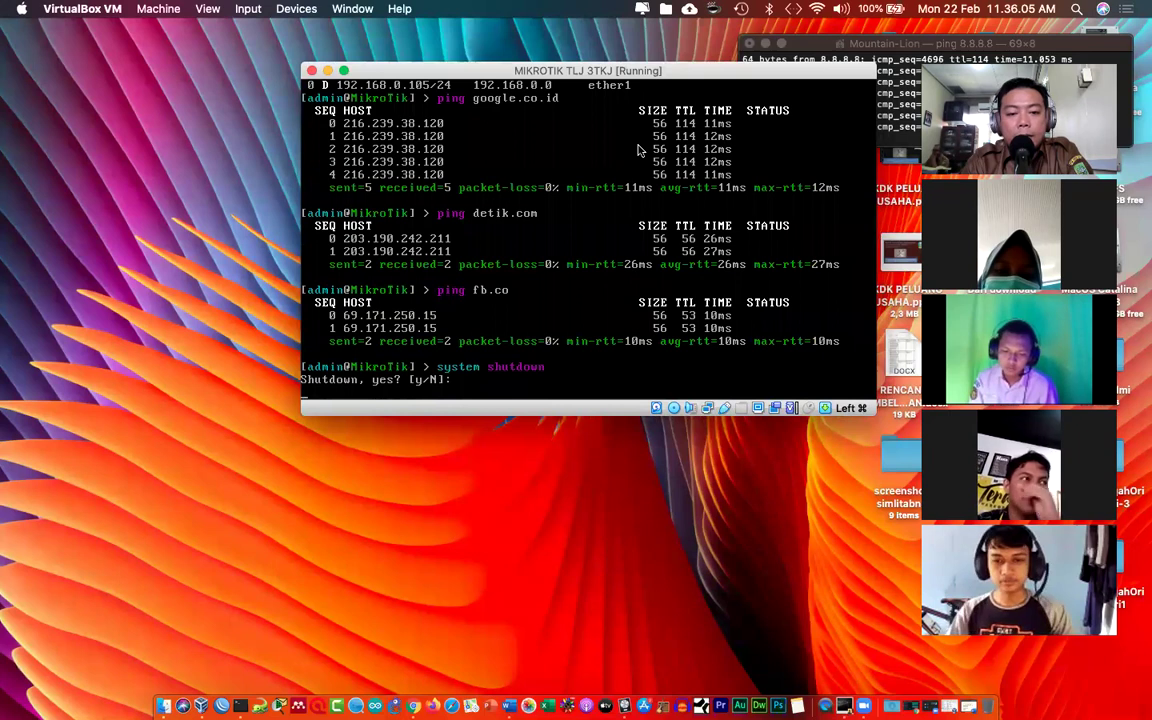
{"action": "type", "text": "y"}
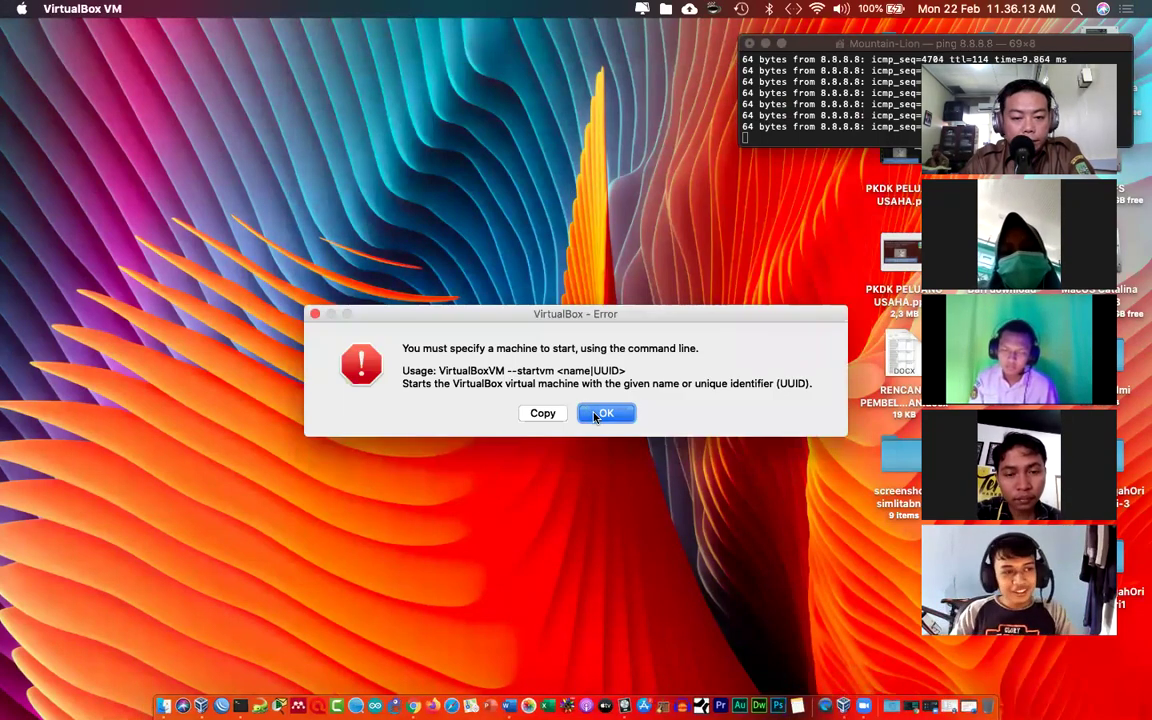
Step: Dismiss the VirtualBox error dialogs and open the VirtualBox Manager with MIKROTIK TLJ 3TKJ listed
{"action": "left_click", "coordinate": [595, 415]}
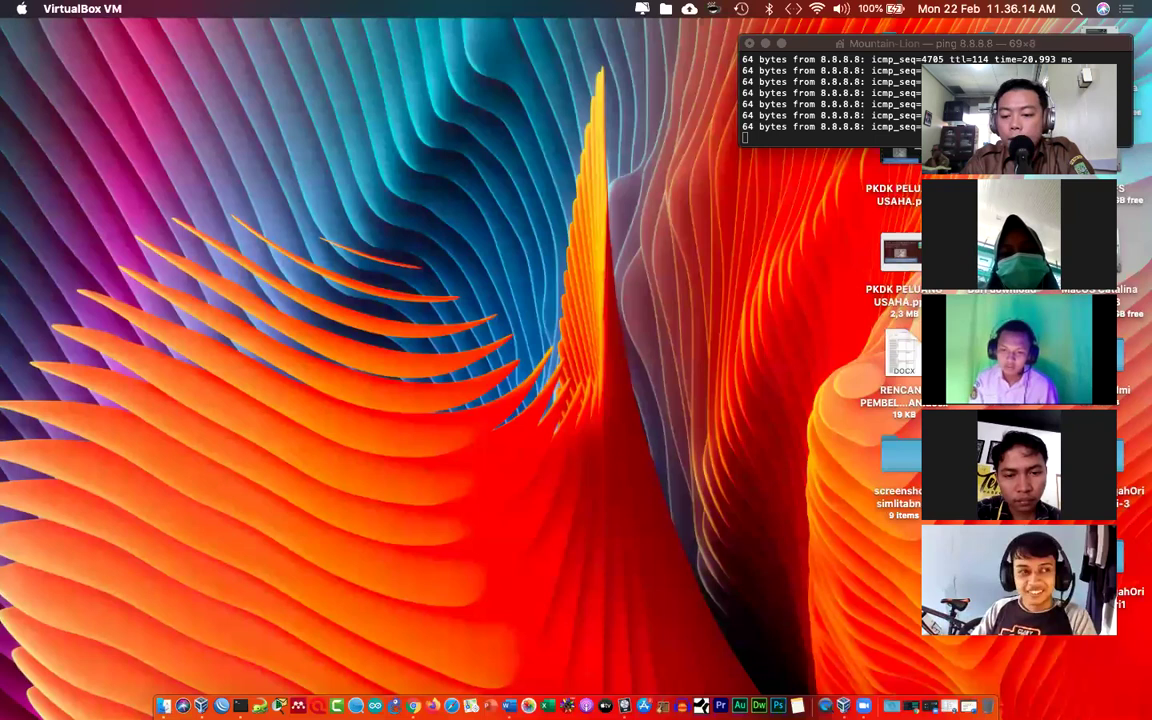
{"action": "left_click", "coordinate": [845, 706]}
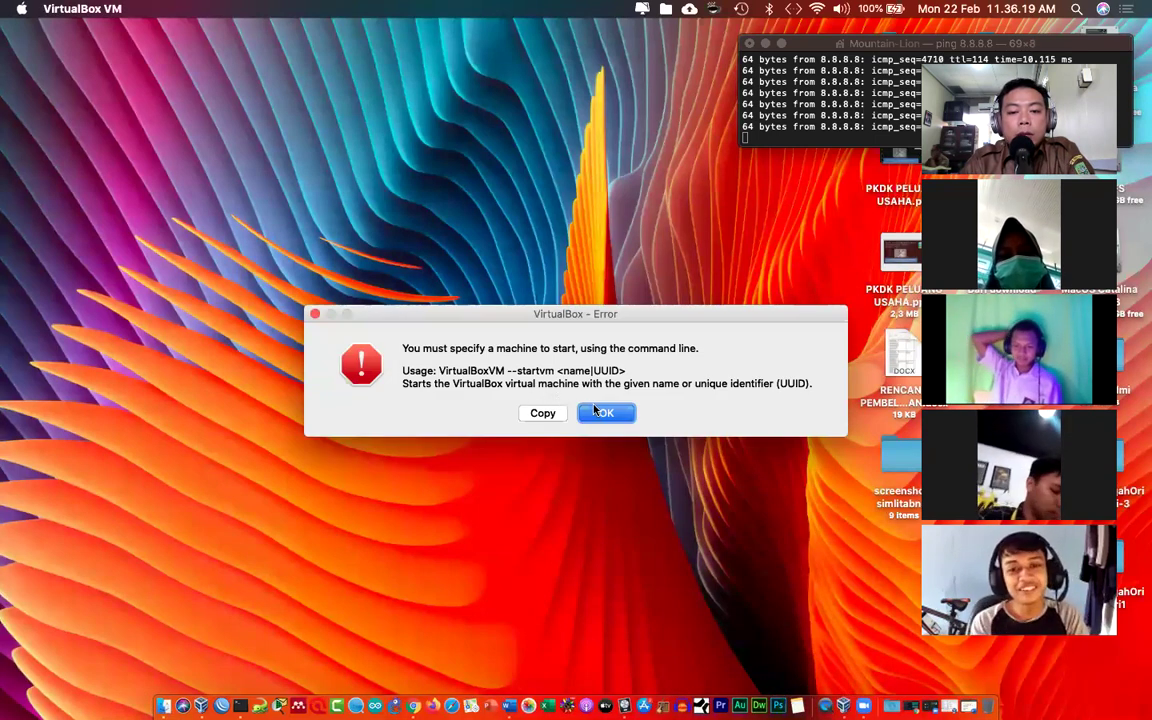
{"action": "left_click", "coordinate": [603, 413]}
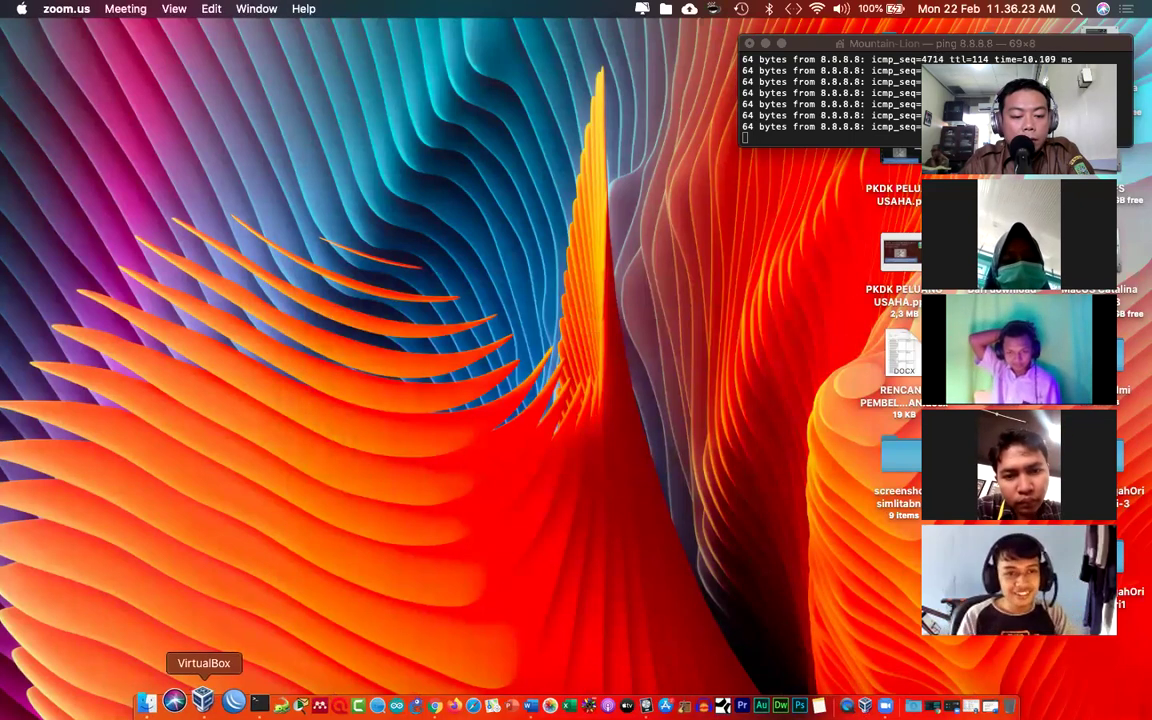
{"action": "left_click", "coordinate": [212, 700]}
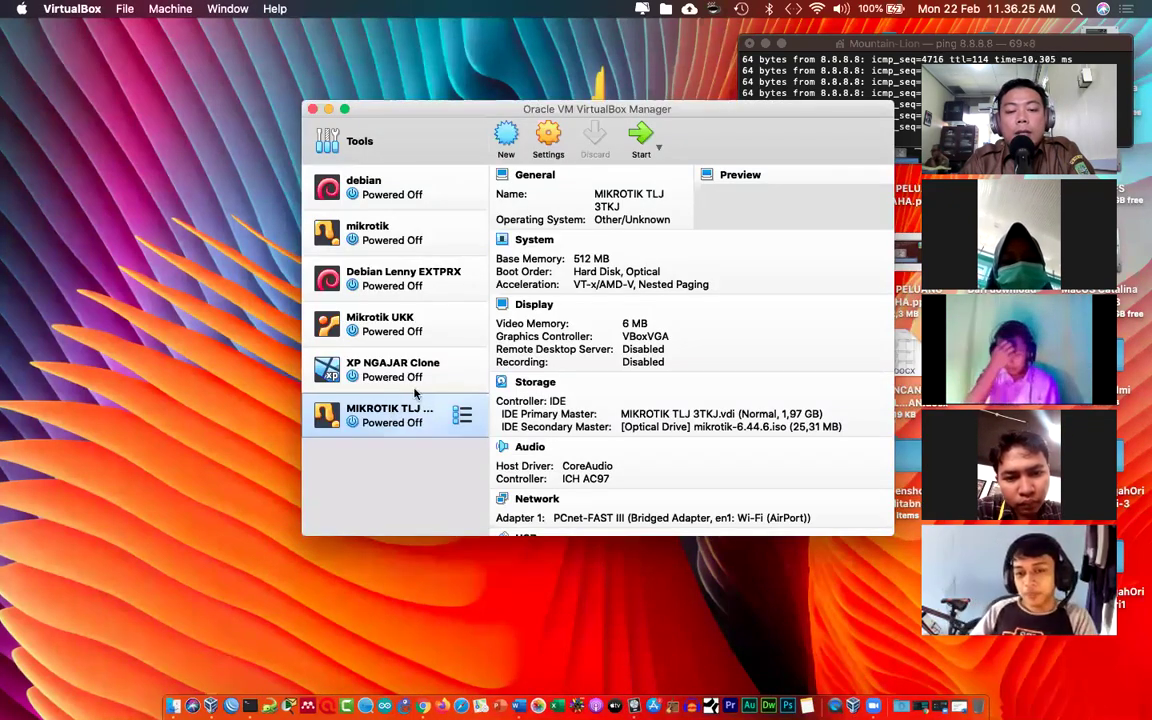
Step: Enable Adapter 2 on MIKROTIK TLJ 3TKJ and attach it to Internal Network 'intnet'
{"action": "left_click", "coordinate": [549, 146]}
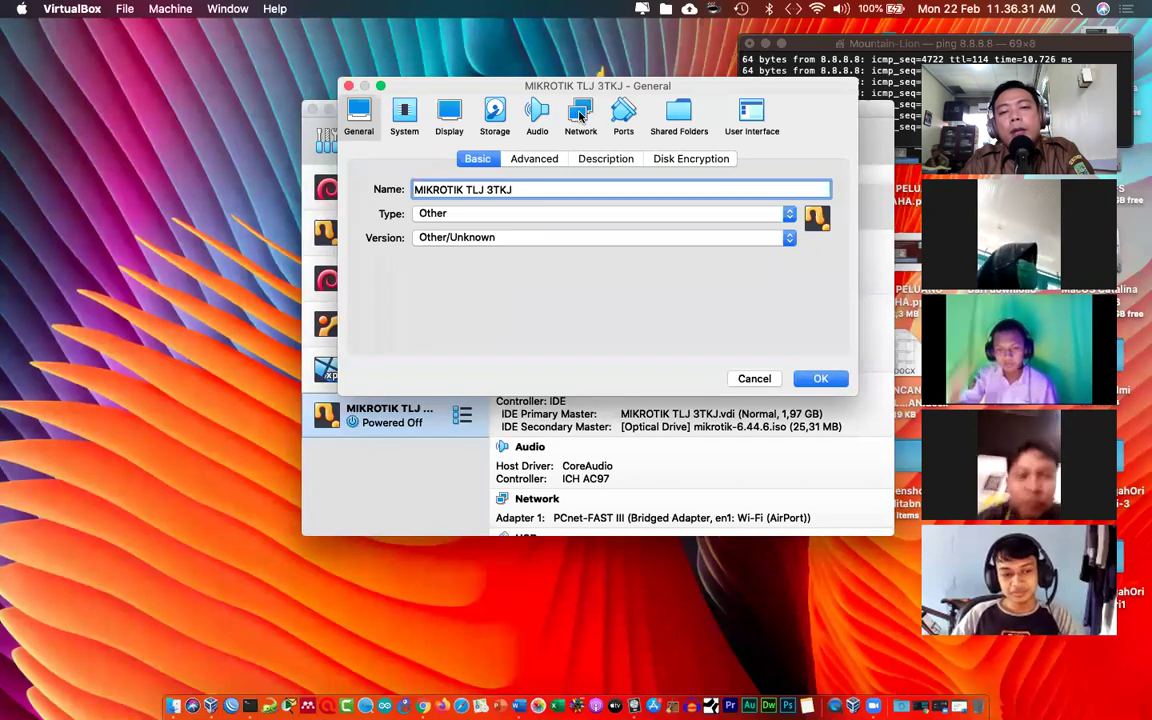
{"action": "left_click", "coordinate": [580, 115]}
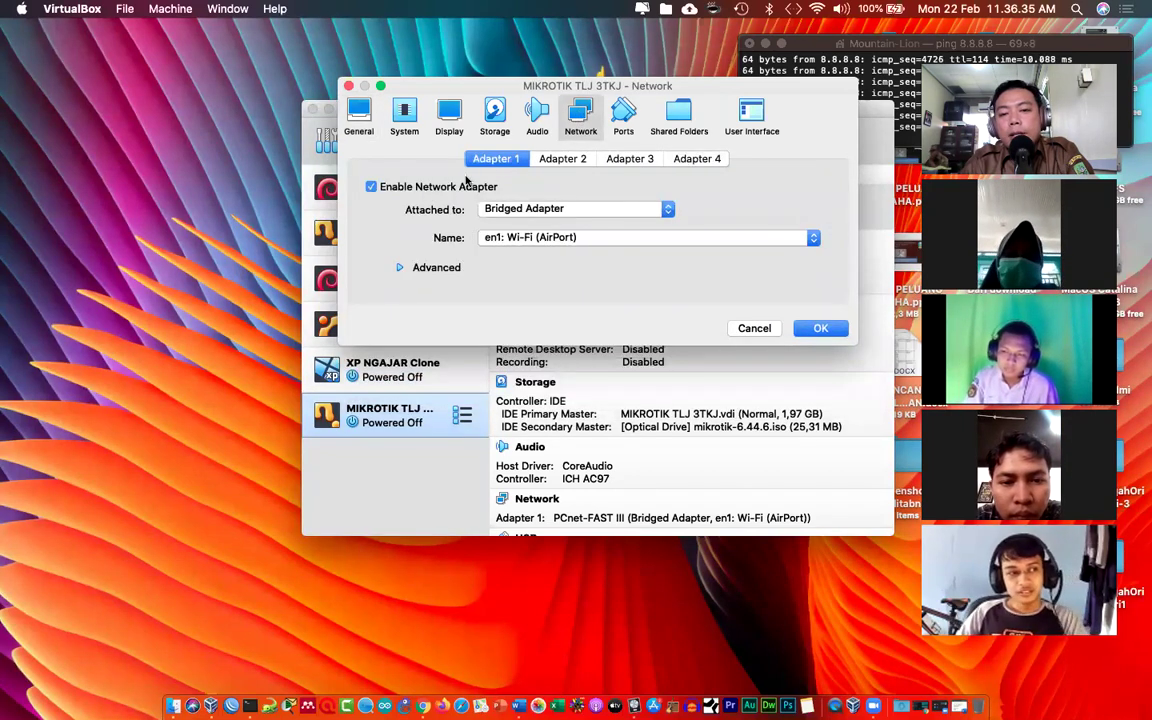
{"action": "left_click", "coordinate": [549, 160]}
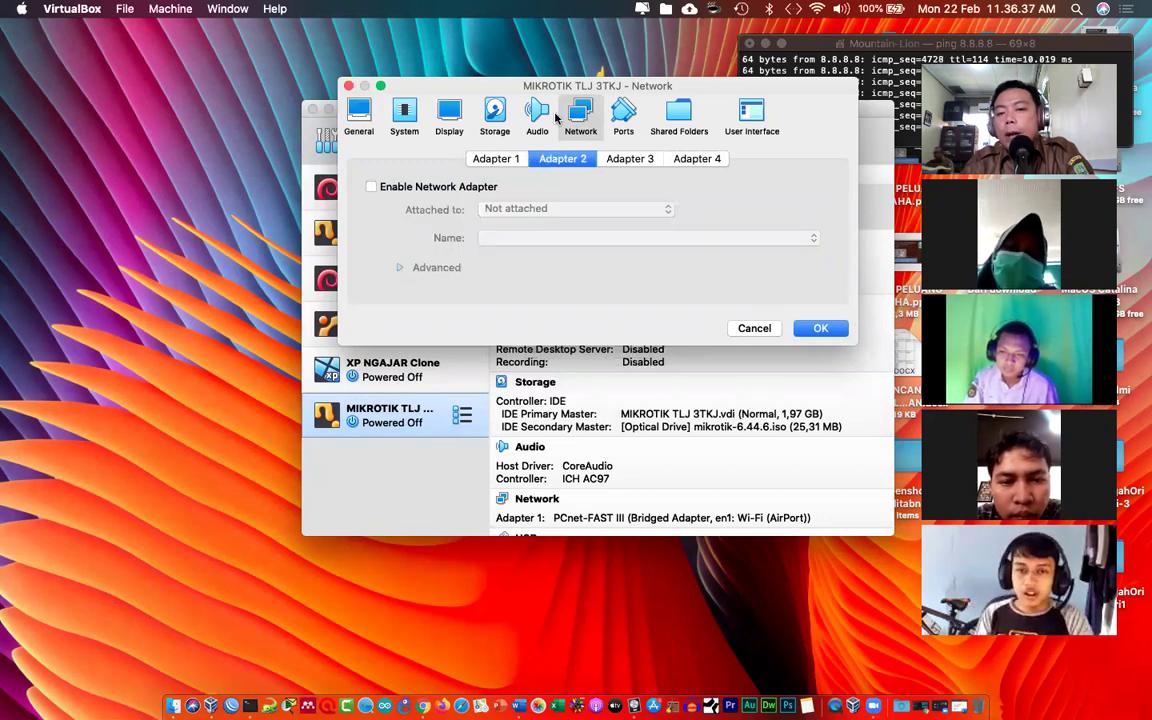
{"action": "left_click_drag", "start_coordinate": [565, 87], "coordinate": [240, 41]}
{"action": "left_click", "coordinate": [66, 143]}
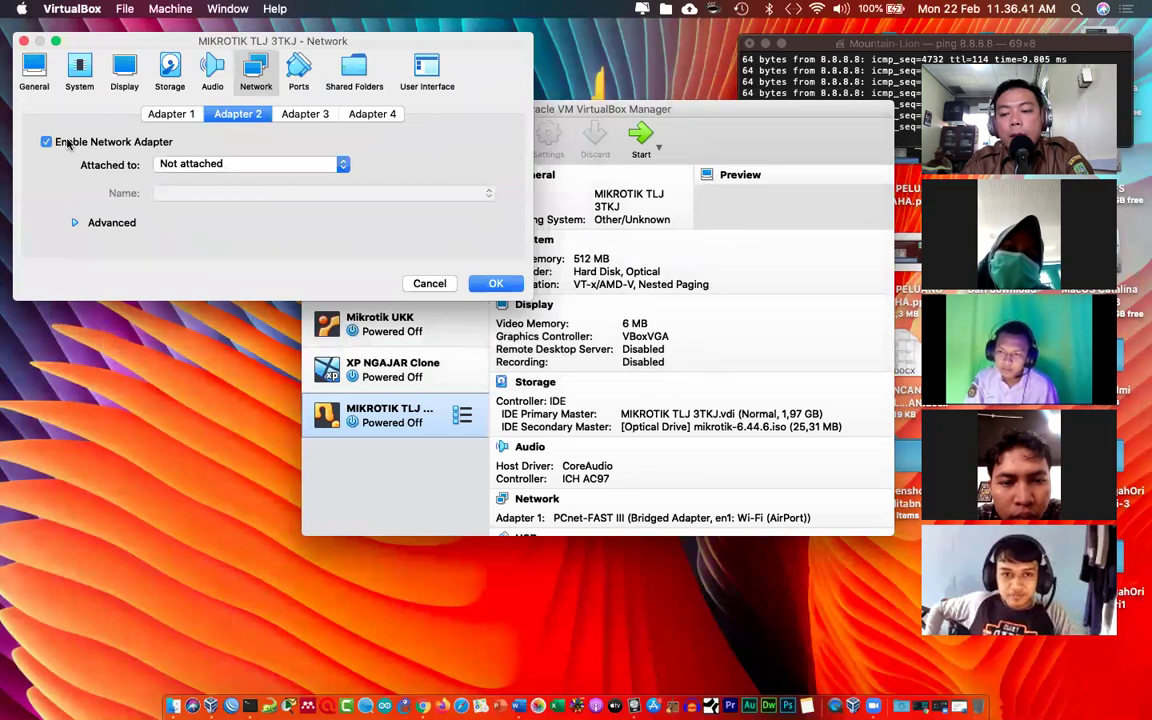
{"action": "left_click", "coordinate": [209, 164]}
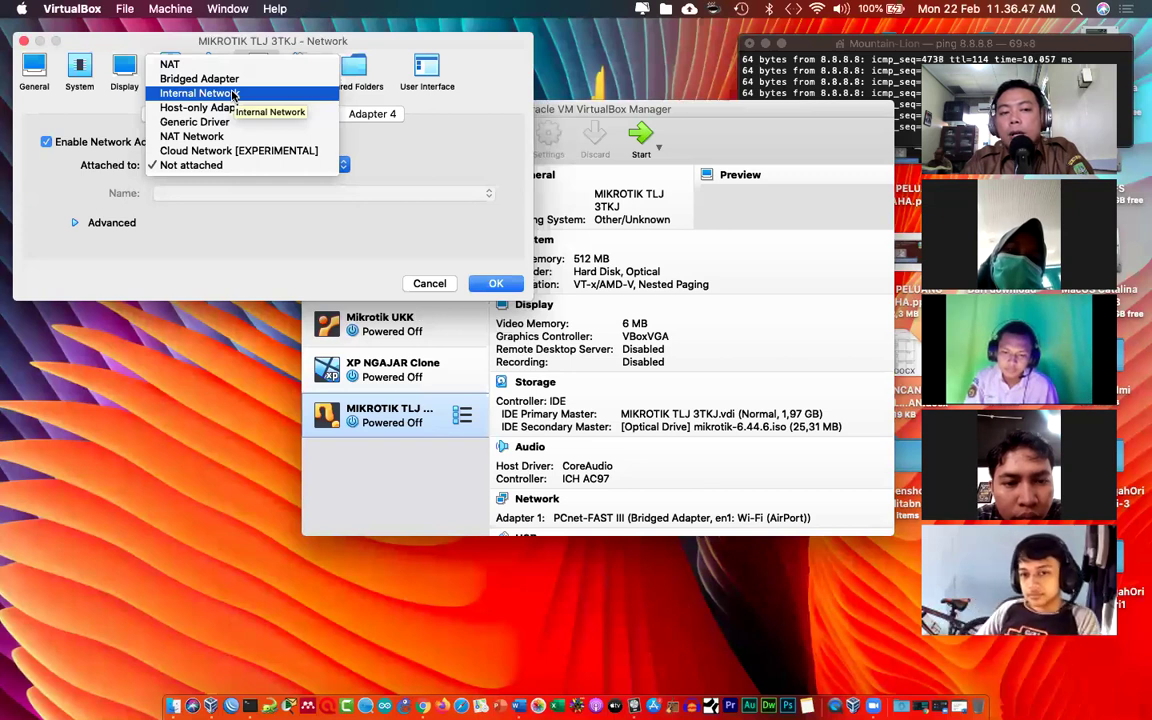
{"action": "left_click", "coordinate": [233, 93]}
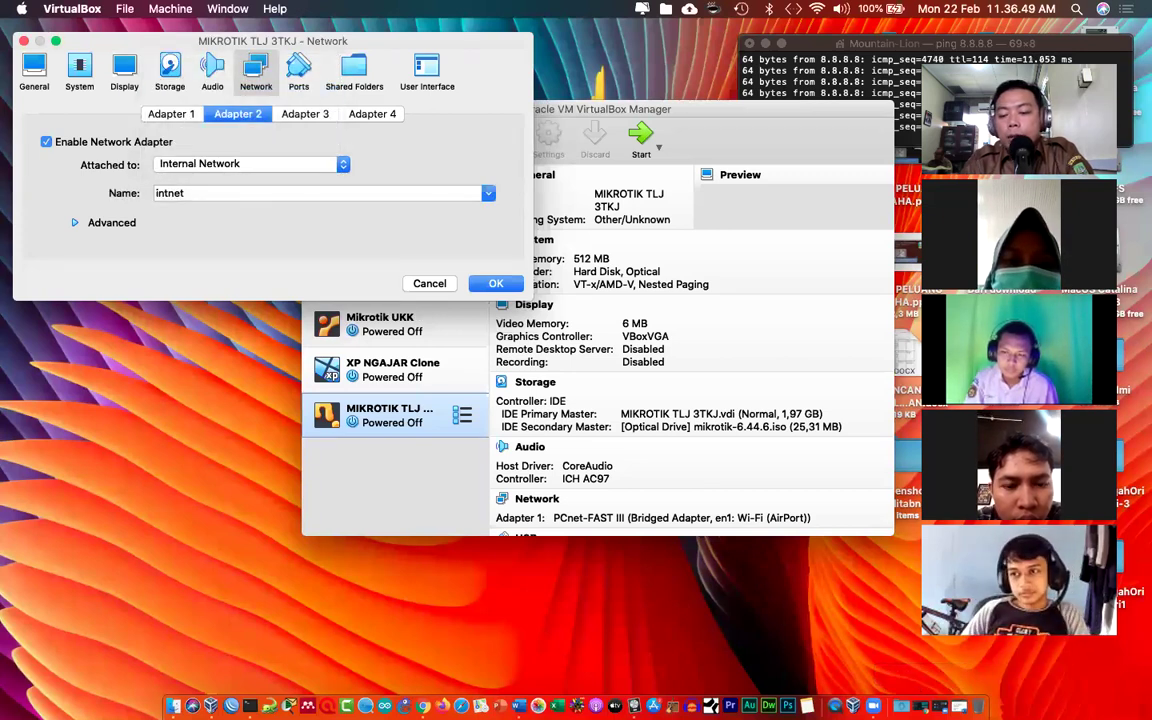
{"action": "left_click", "coordinate": [957, 706]}
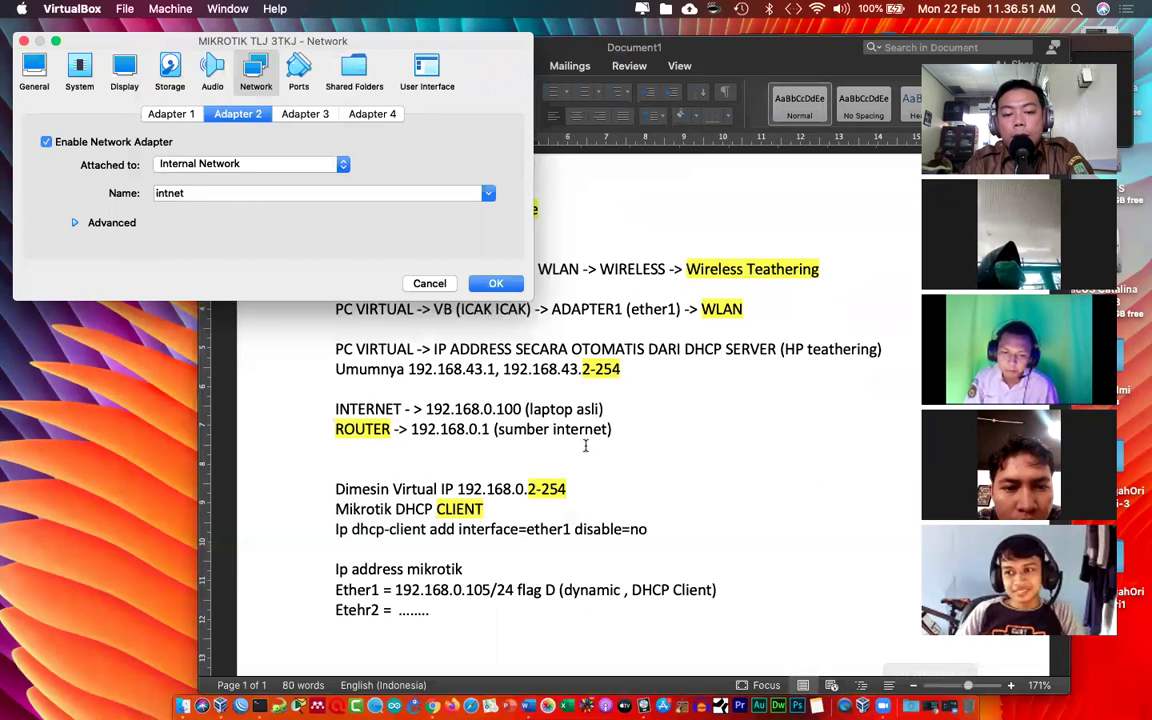
Step: Add '(BRIDGE TO WIRELESS)' to the Ether1 line and '(INTERNAL NETWORK)' to Etehr2, fixing typos
{"action": "left_click", "coordinate": [585, 446]}
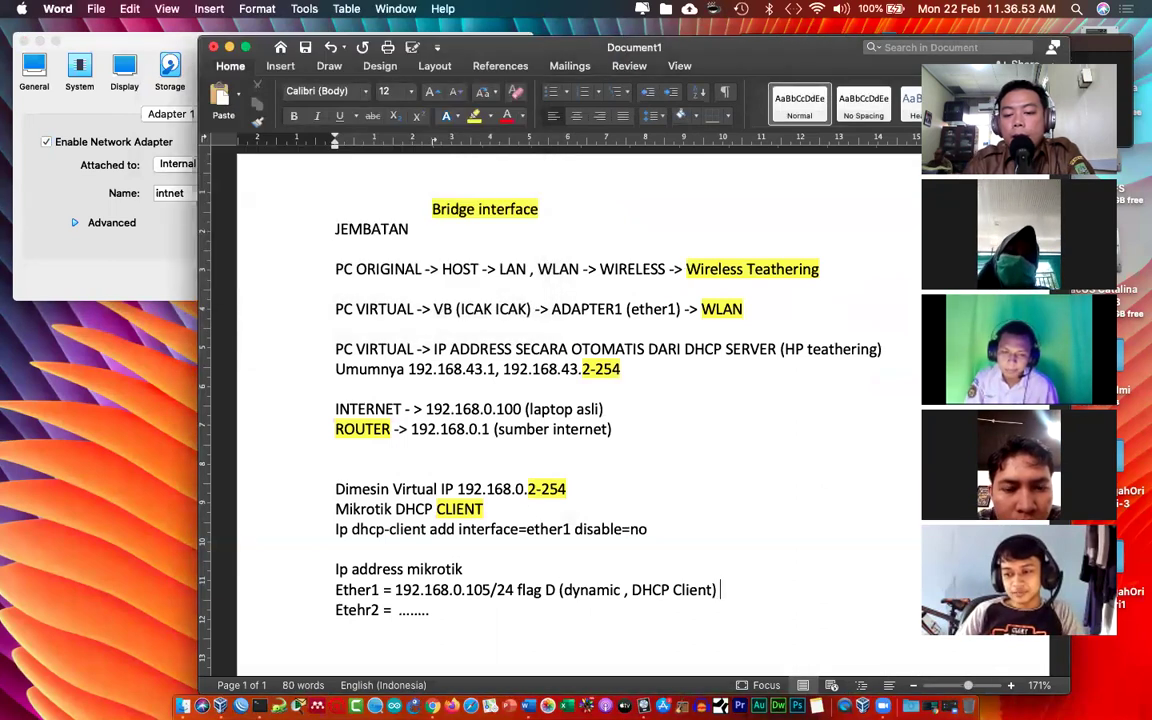
{"action": "type", "text": "(BRID"}
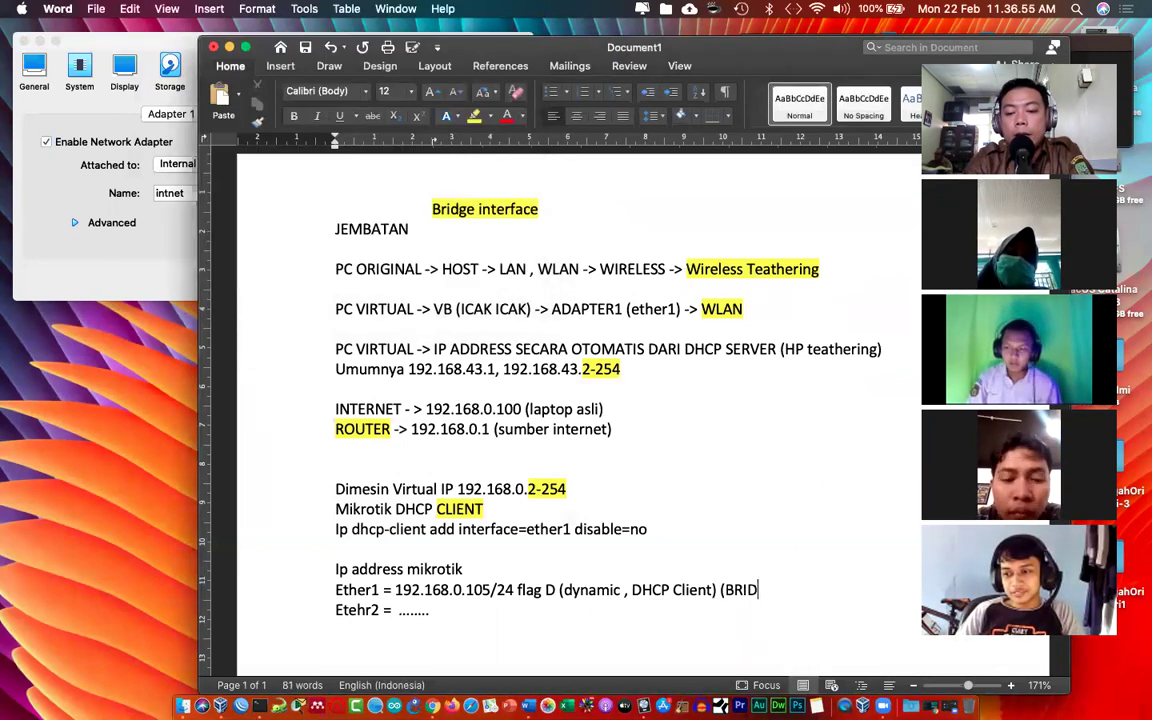
{"action": "type", "text": "GE TO "}
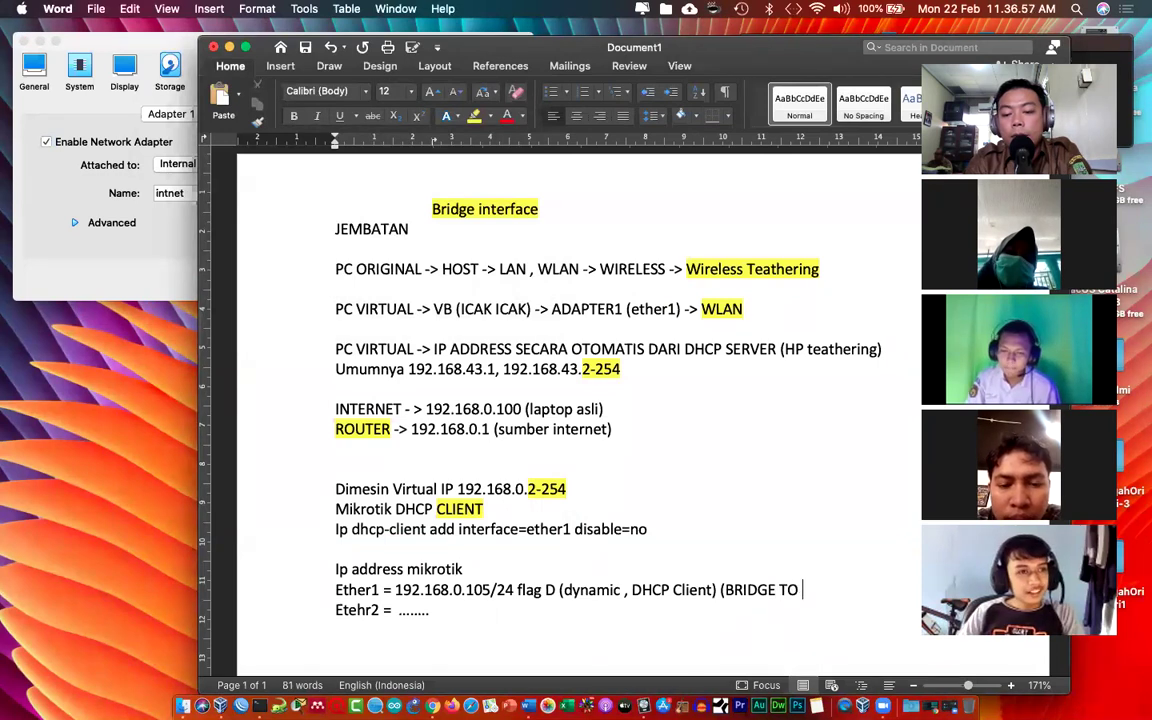
{"action": "type", "text": "WIRELESS)"}
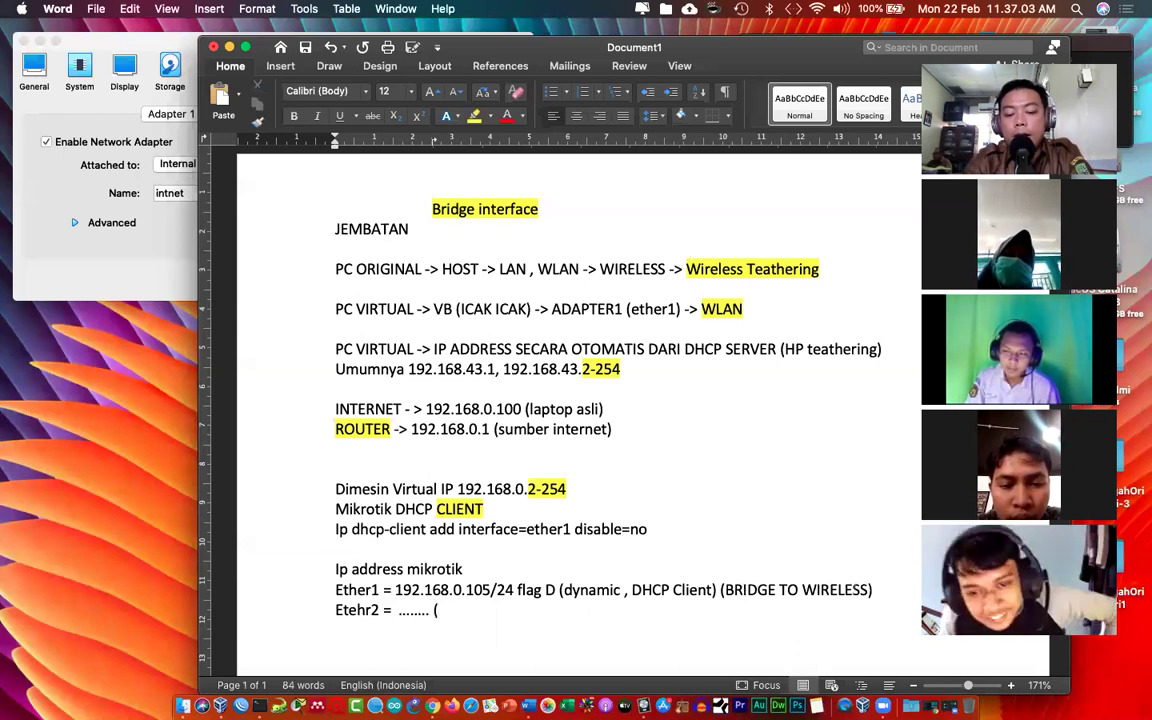
{"action": "type", "text": "(INETR"}
{"action": "type", "text": "NET"}
{"action": "key", "text": "BackSpace"}
{"action": "key", "text": "BackSpace"}
{"action": "type", "text": "AL NETWORK"}
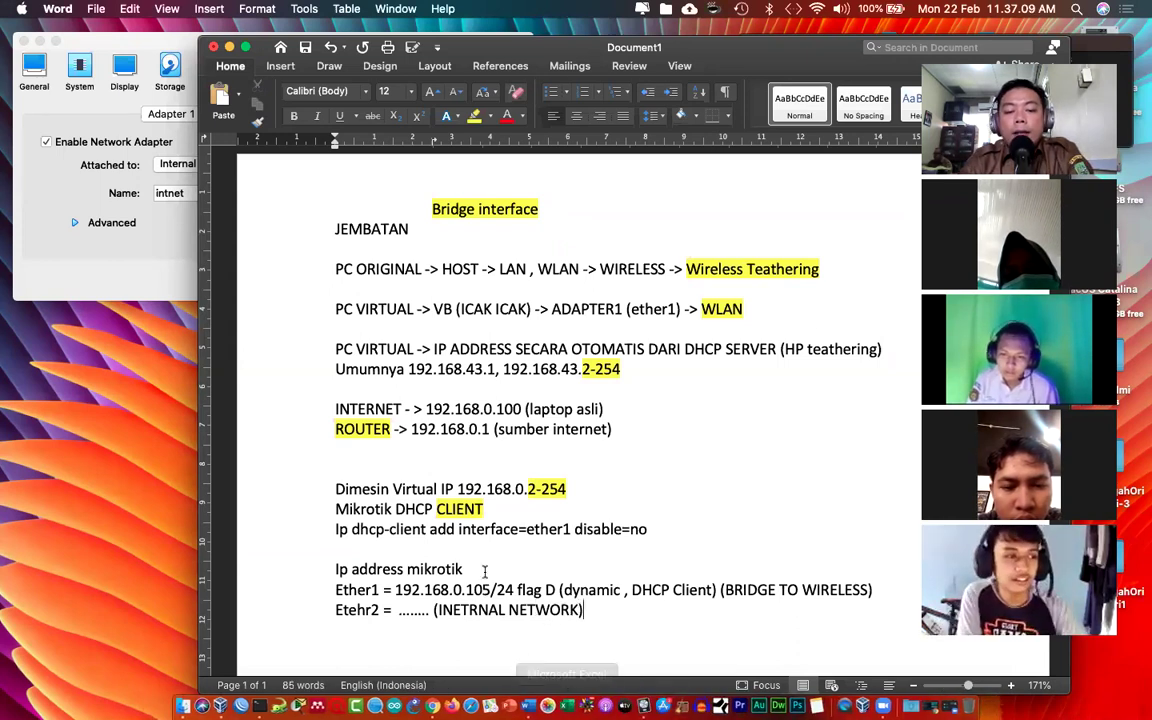
{"action": "left_click", "coordinate": [460, 609]}
{"action": "key", "text": "BackSpace"}
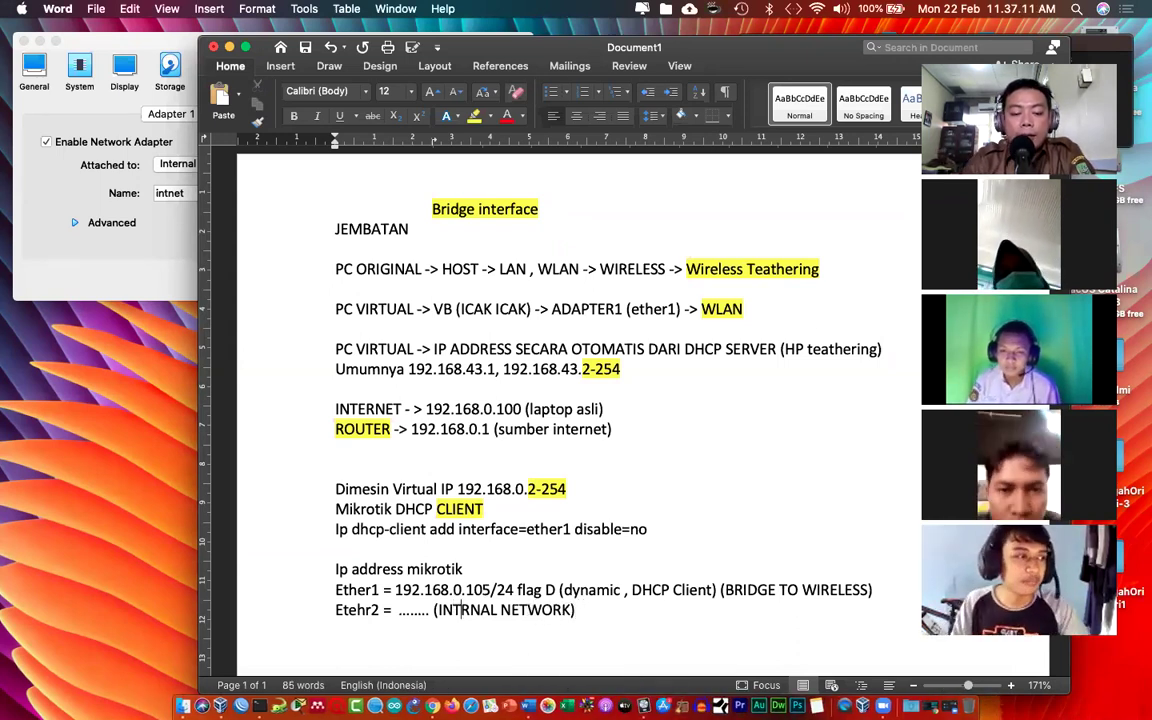
Step: Minimize the Word notes and bring the MIKROTIK TLJ 3TKJ Adapter 2 intnet settings into view
{"action": "type", "text": "E"}
{"action": "left_click", "coordinate": [140, 248]}
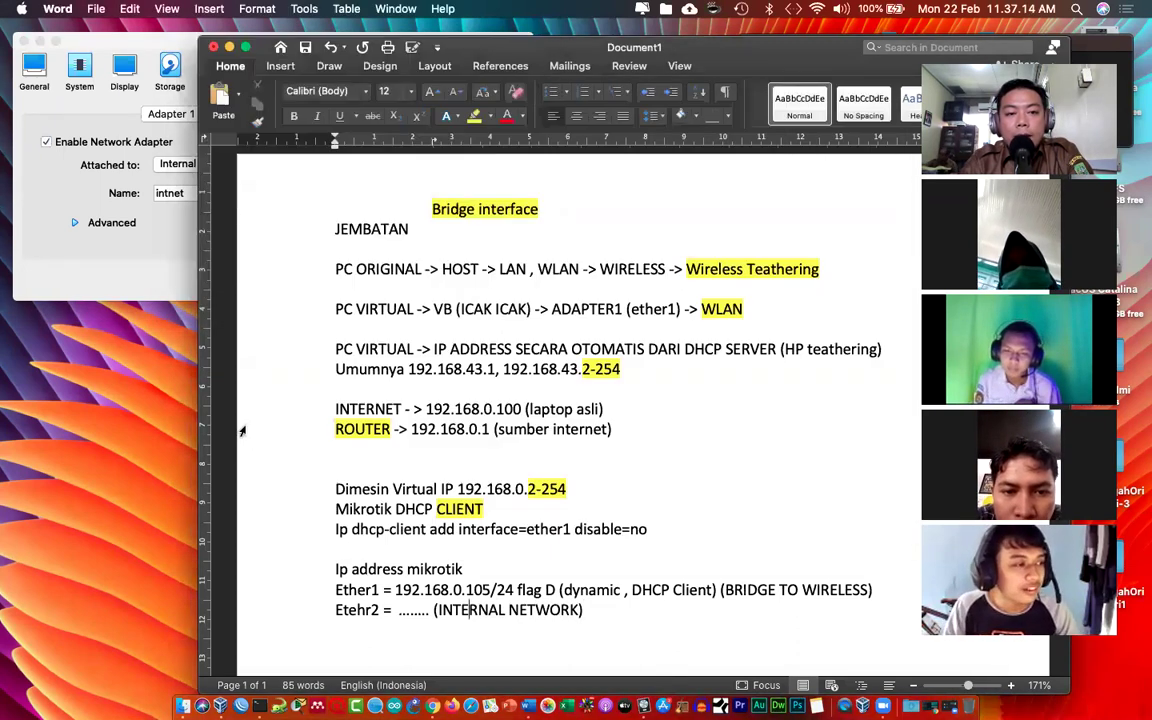
{"action": "left_click", "coordinate": [221, 388]}
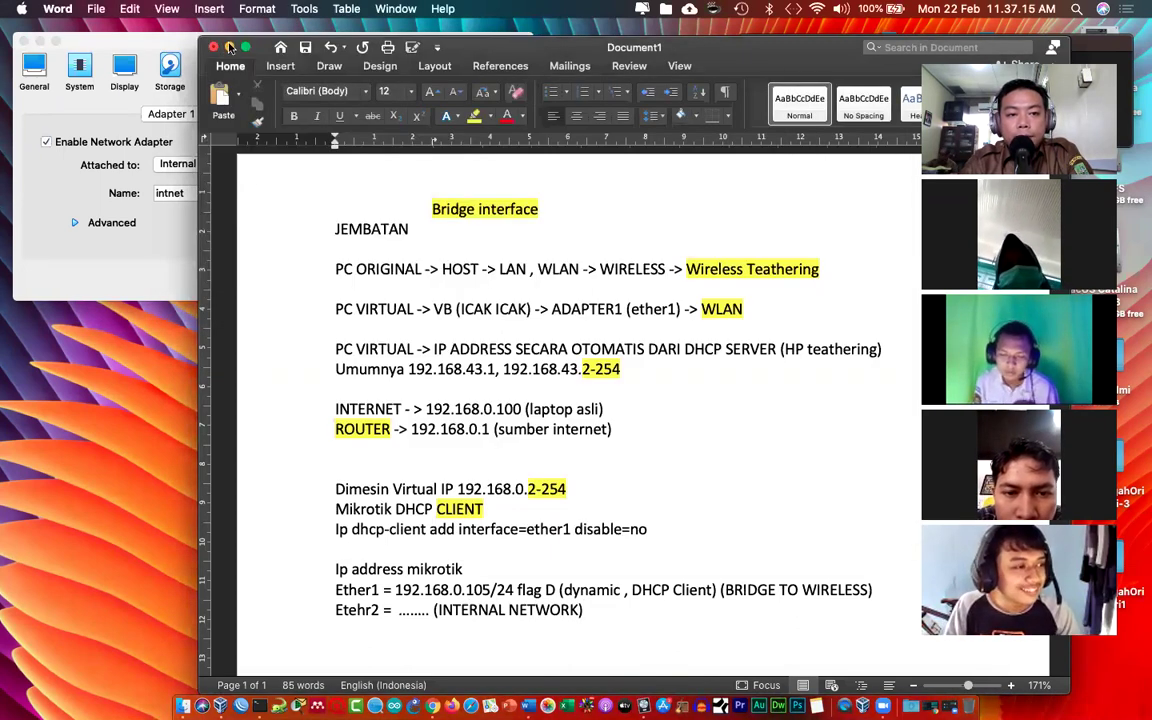
{"action": "left_click", "coordinate": [229, 47]}
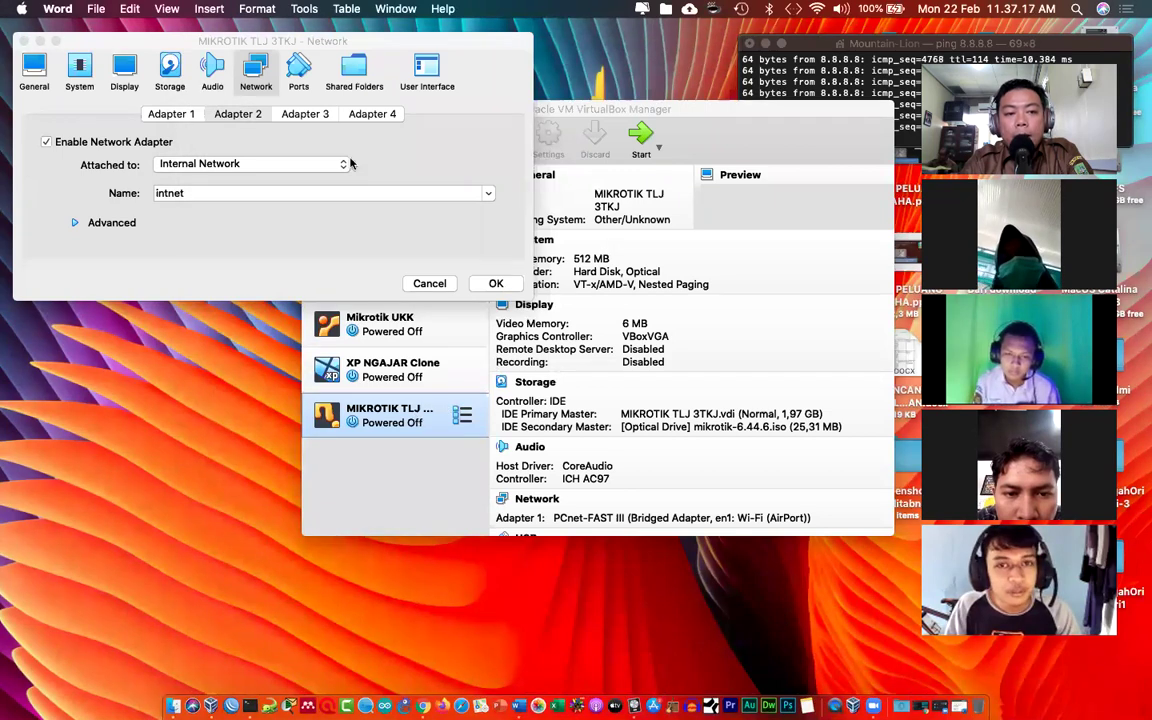
{"action": "left_click_drag", "start_coordinate": [341, 41], "coordinate": [845, 90]}
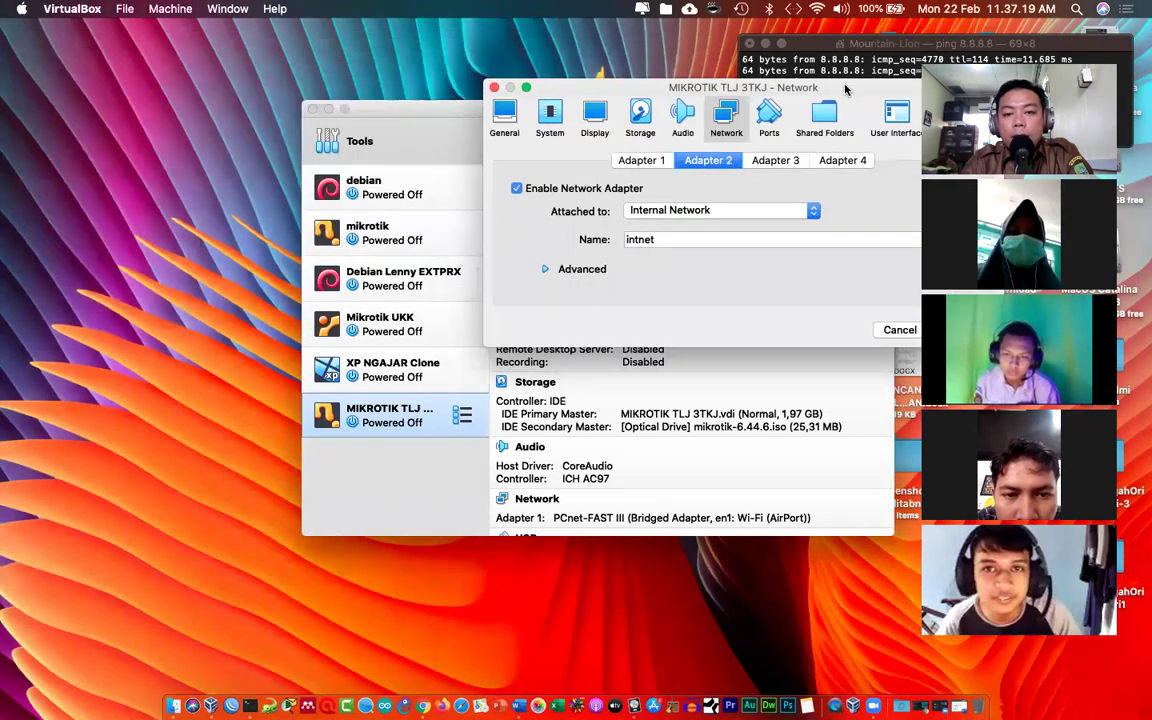
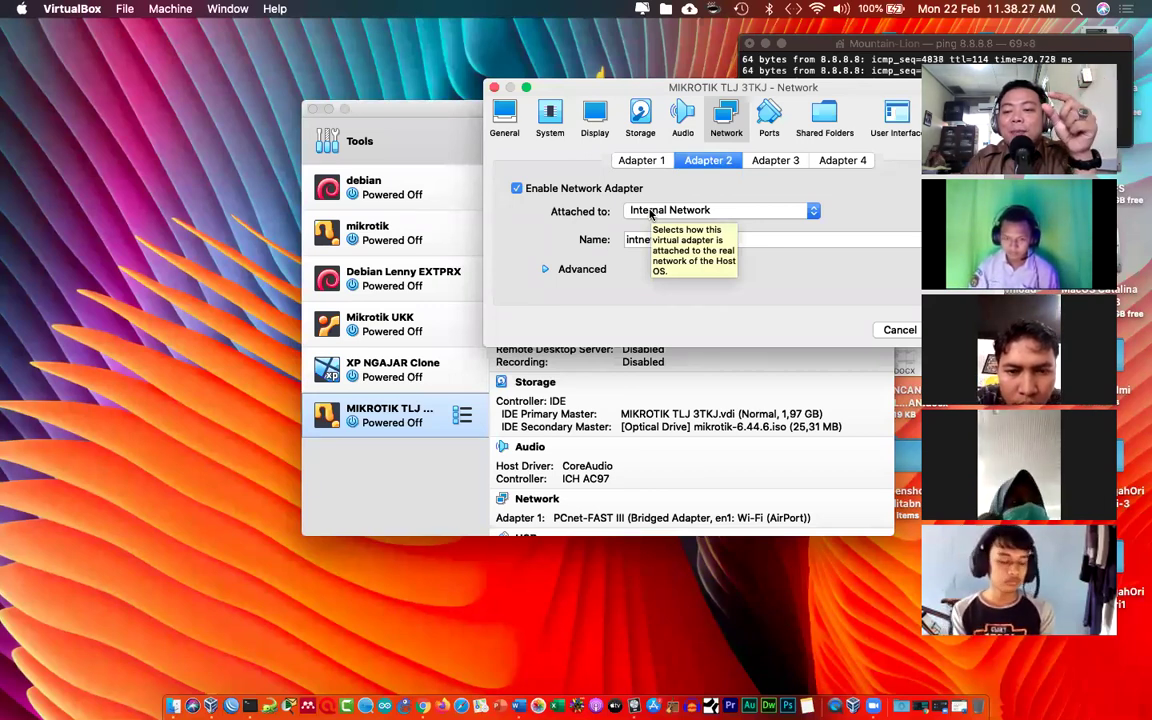
Step: Confirm Adapter 1 is bridged to Wi-Fi and Adapter 2 is on intnet, save, then select XP NGAJAR Clone
{"action": "left_click", "coordinate": [678, 210]}
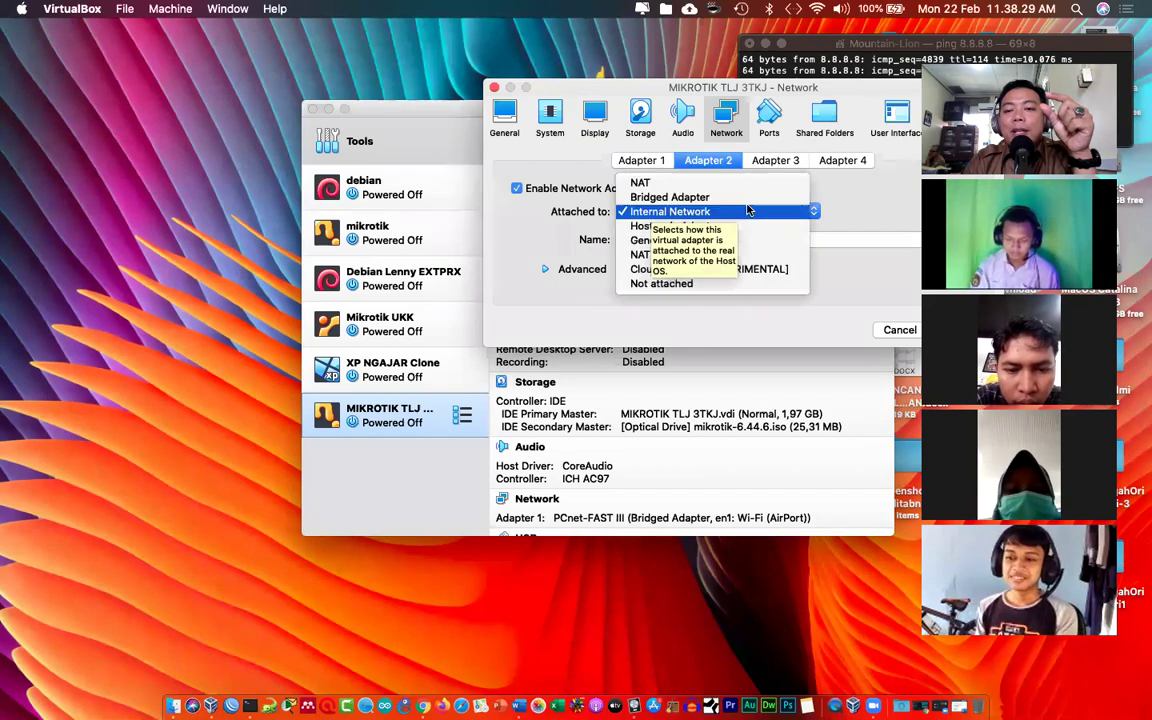
{"action": "left_click", "coordinate": [655, 162]}
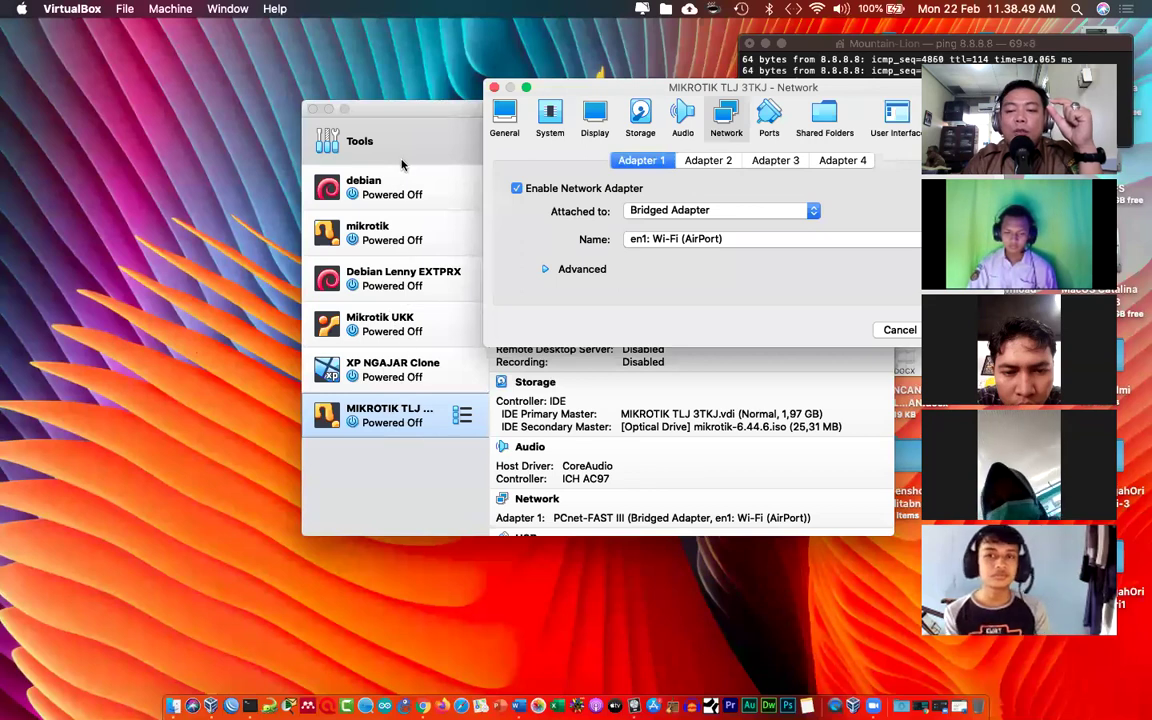
{"action": "left_click", "coordinate": [703, 161]}
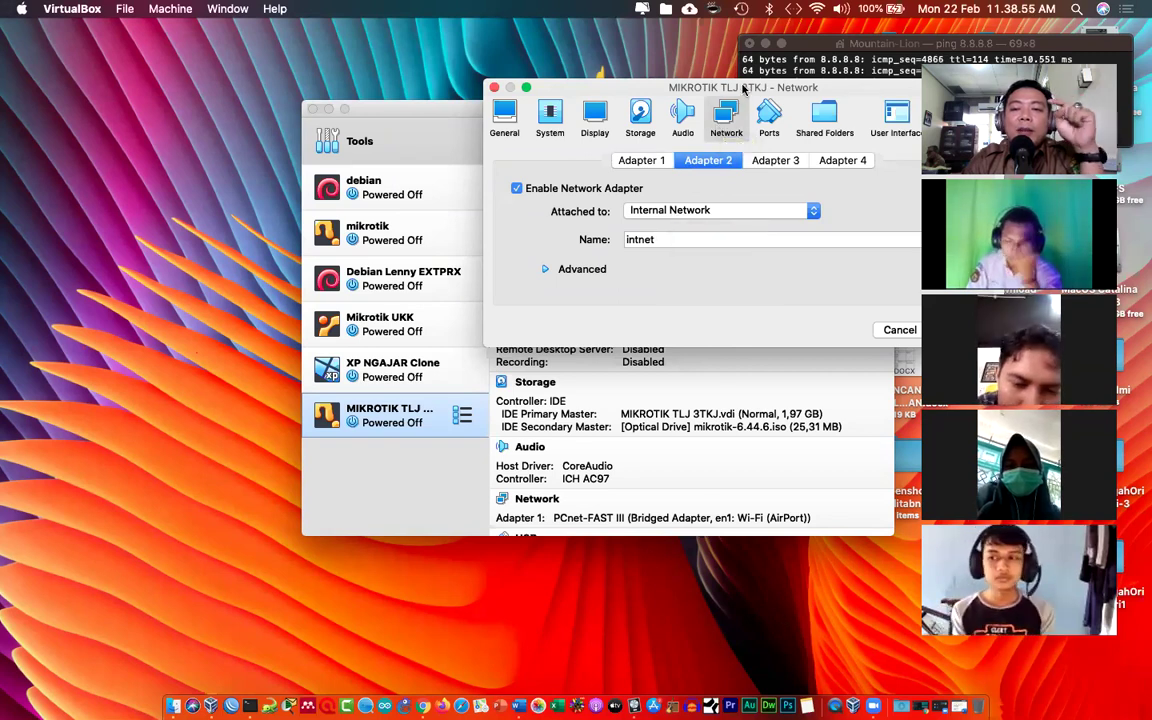
{"action": "left_click_drag", "start_coordinate": [743, 87], "coordinate": [587, 64]}
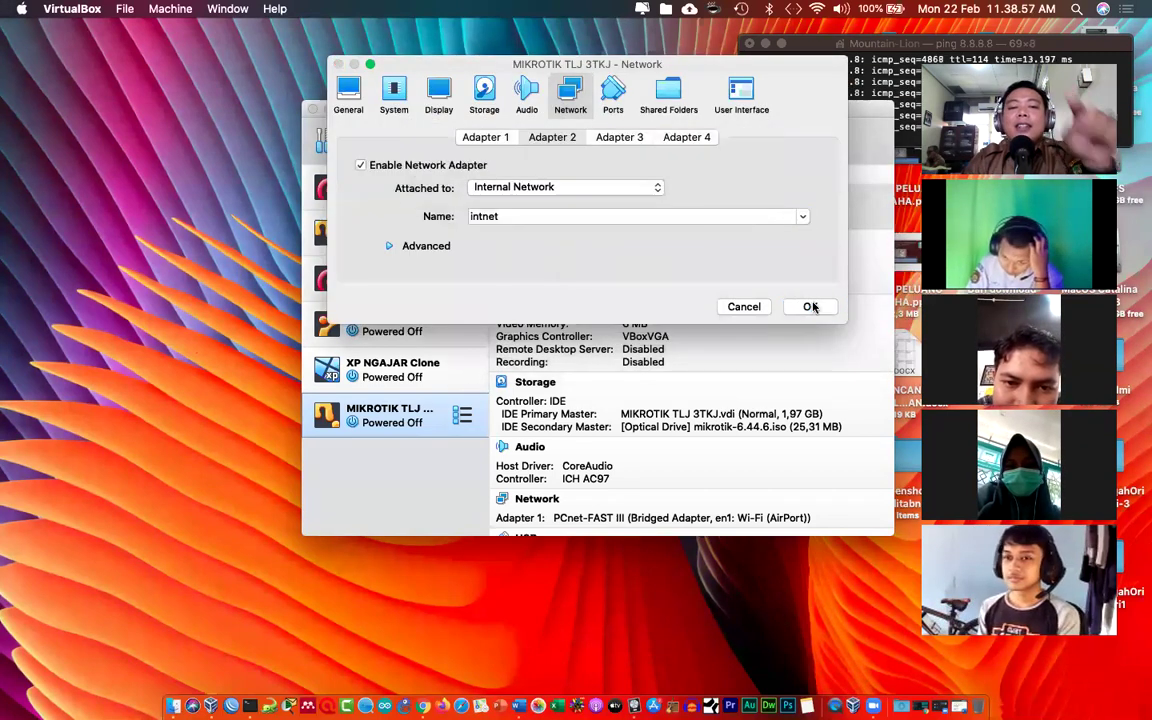
{"action": "left_click", "coordinate": [812, 307]}
{"action": "left_click", "coordinate": [422, 378]}
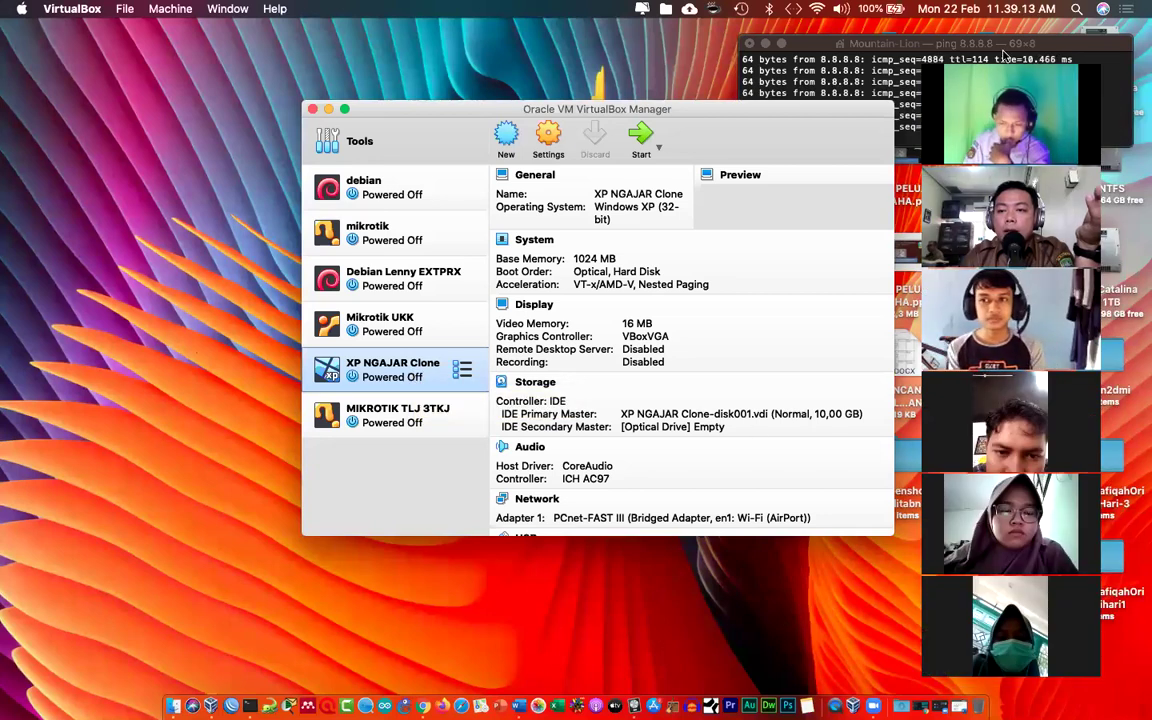
Step: Drag the VirtualBox Manager window into the top-left corner, then nudge it slightly lower
{"action": "left_click_drag", "start_coordinate": [719, 101], "coordinate": [448, 19]}
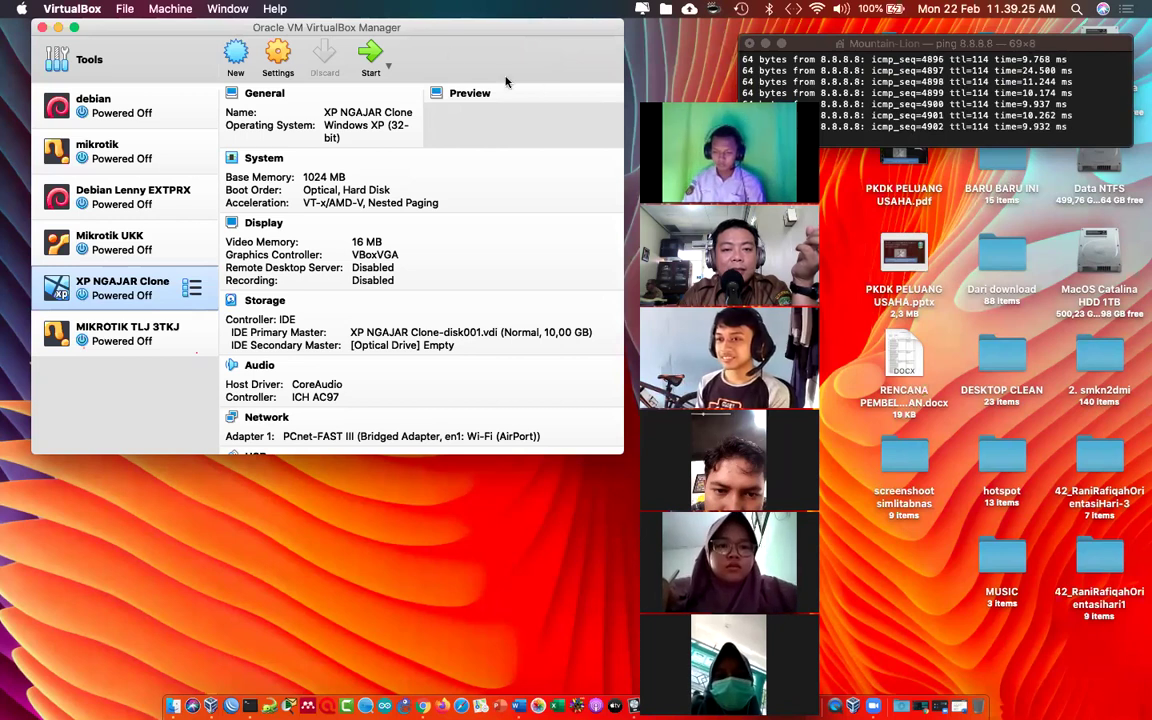
{"action": "left_click_drag", "start_coordinate": [411, 36], "coordinate": [410, 79]}
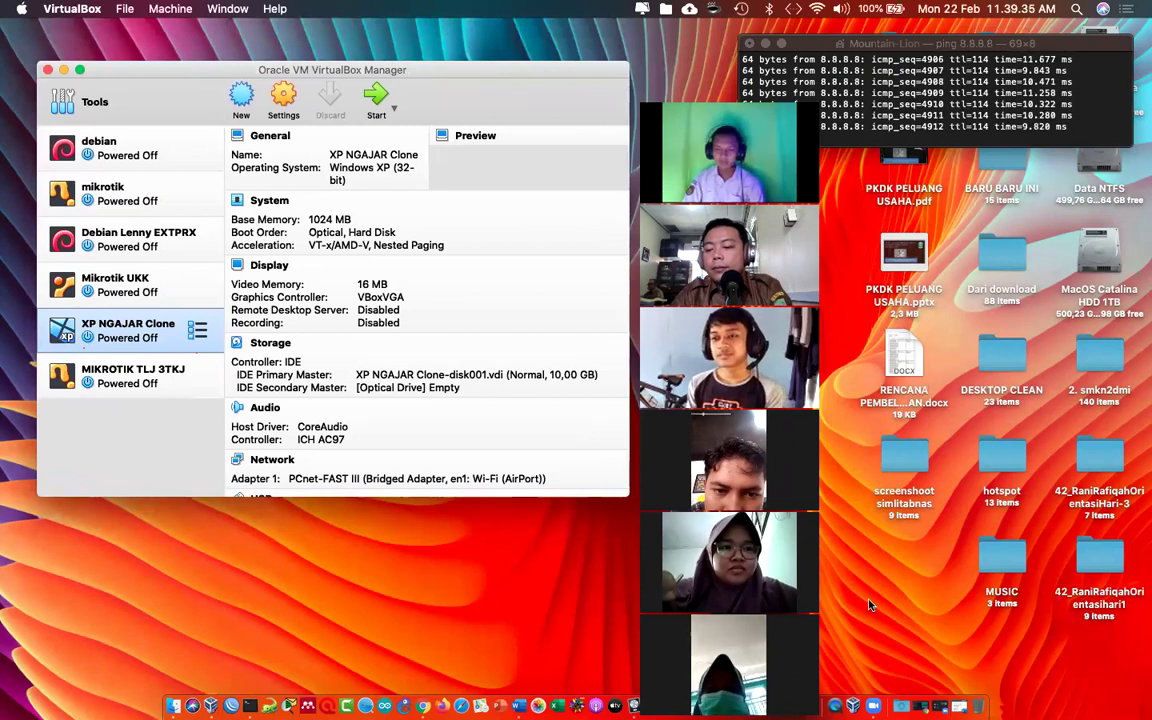
Step: Add a 'Question by' line naming the asking student below Etehr2, then select MIKROTIK TLJ 3TKJ in VirtualBox
{"action": "left_click", "coordinate": [958, 706]}
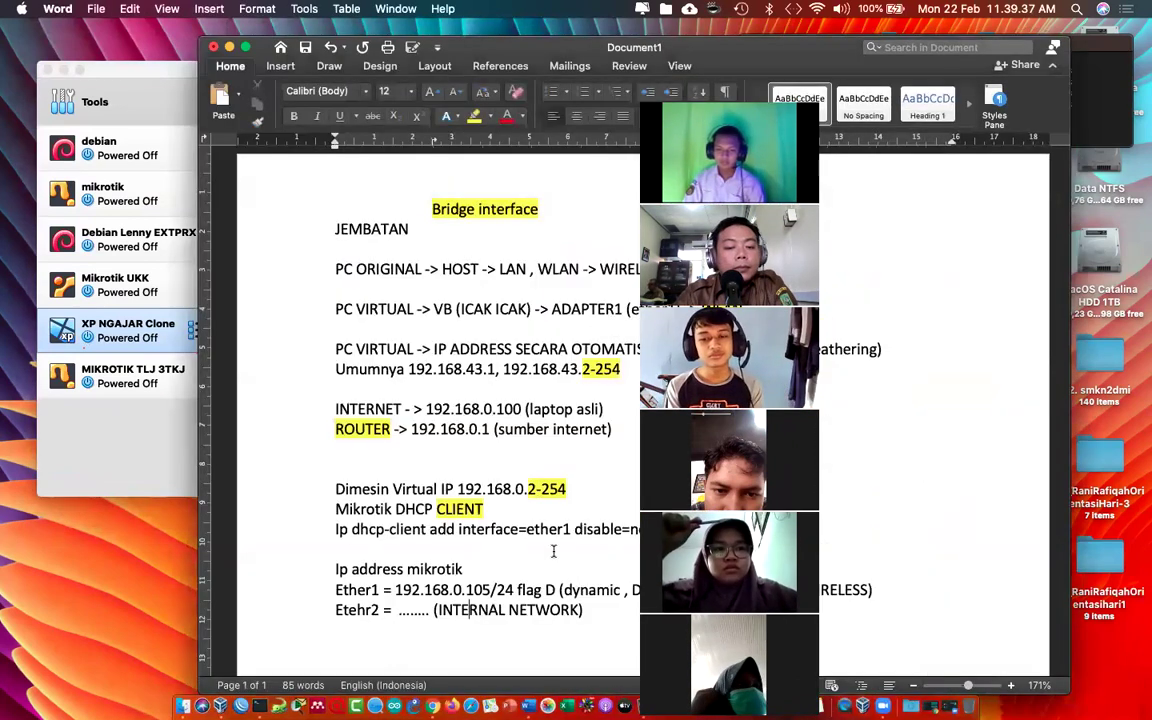
{"action": "key", "text": "Return"}
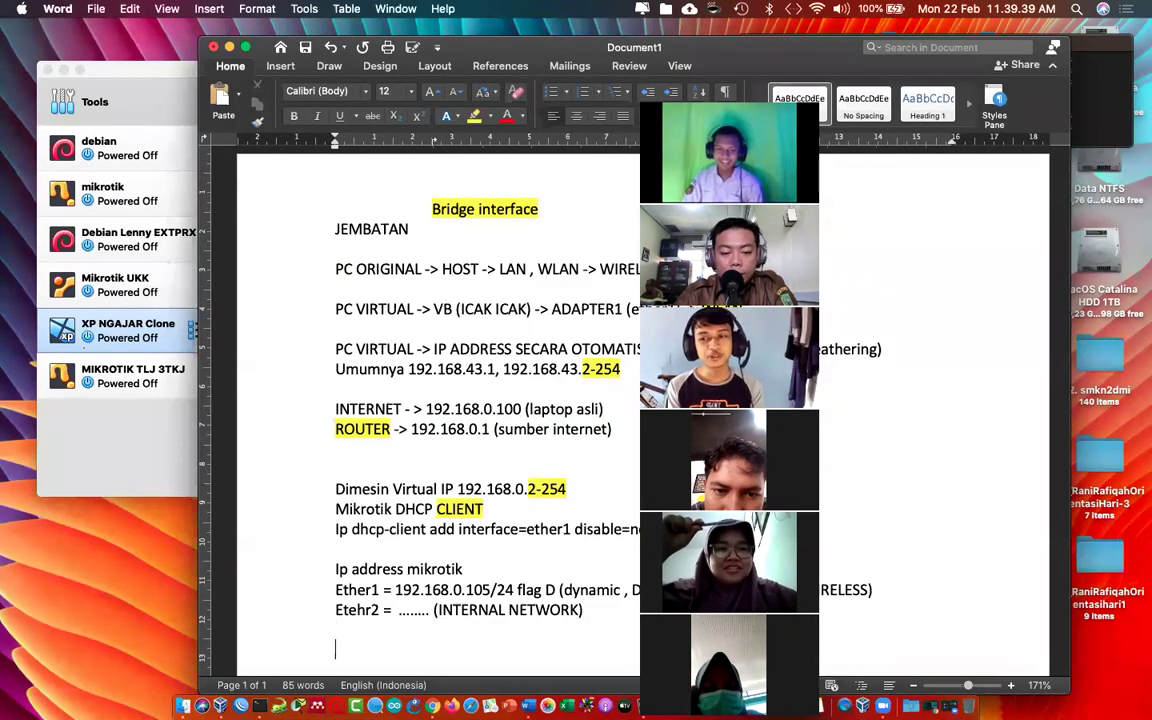
{"action": "type", "text": "qus"}
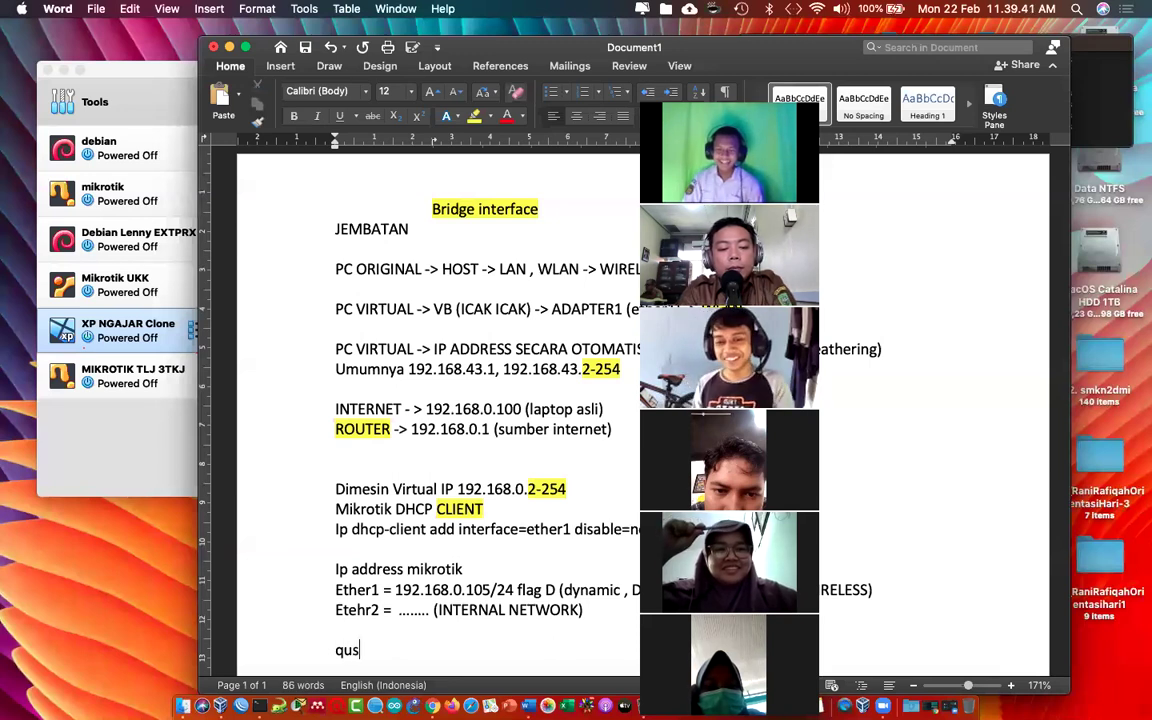
{"action": "key", "text": "BackSpace"}
{"action": "type", "text": "est "}
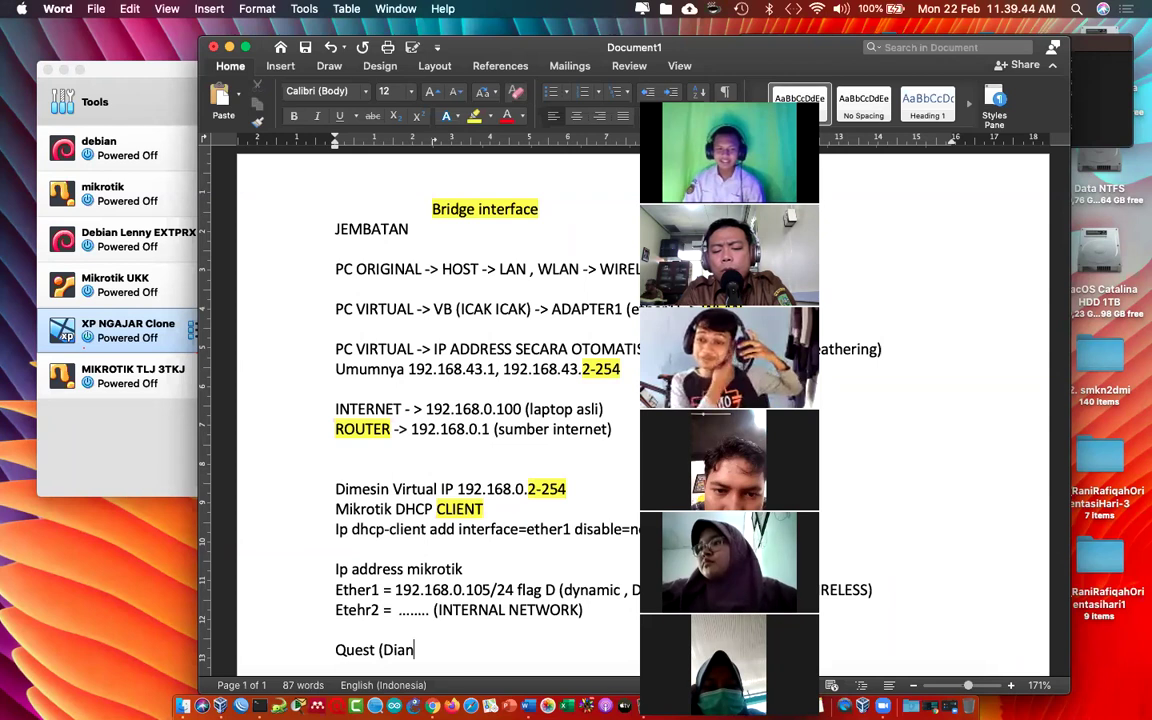
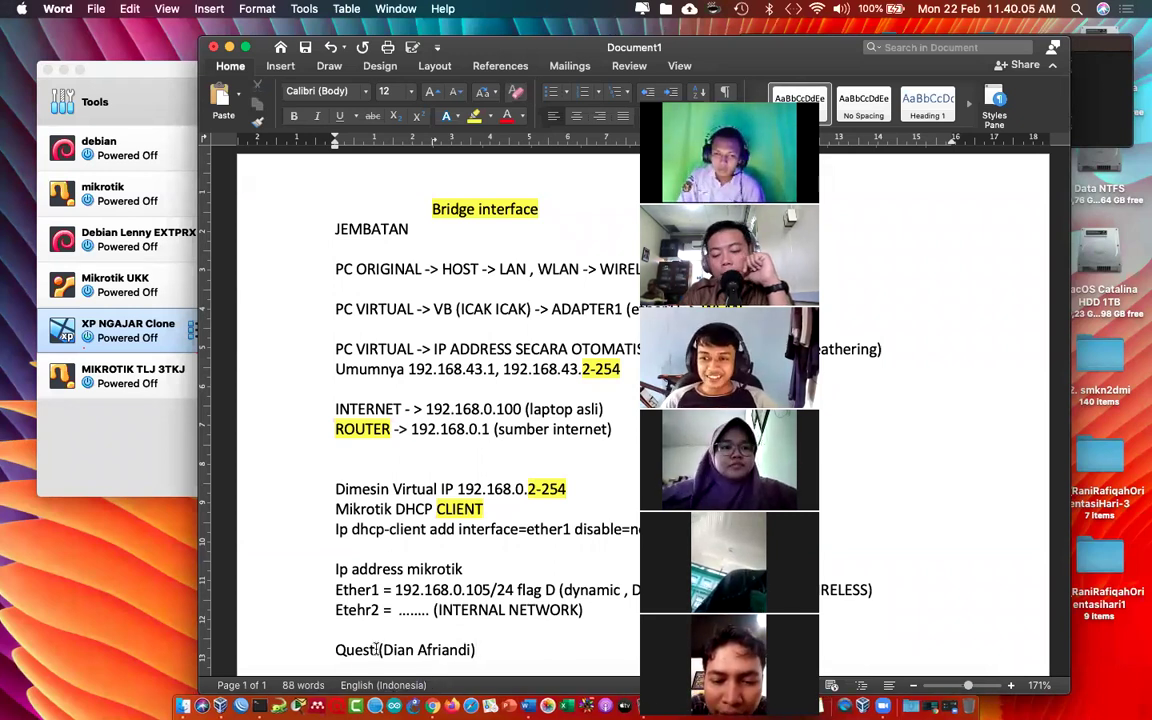
{"action": "type", "text": "ion "}
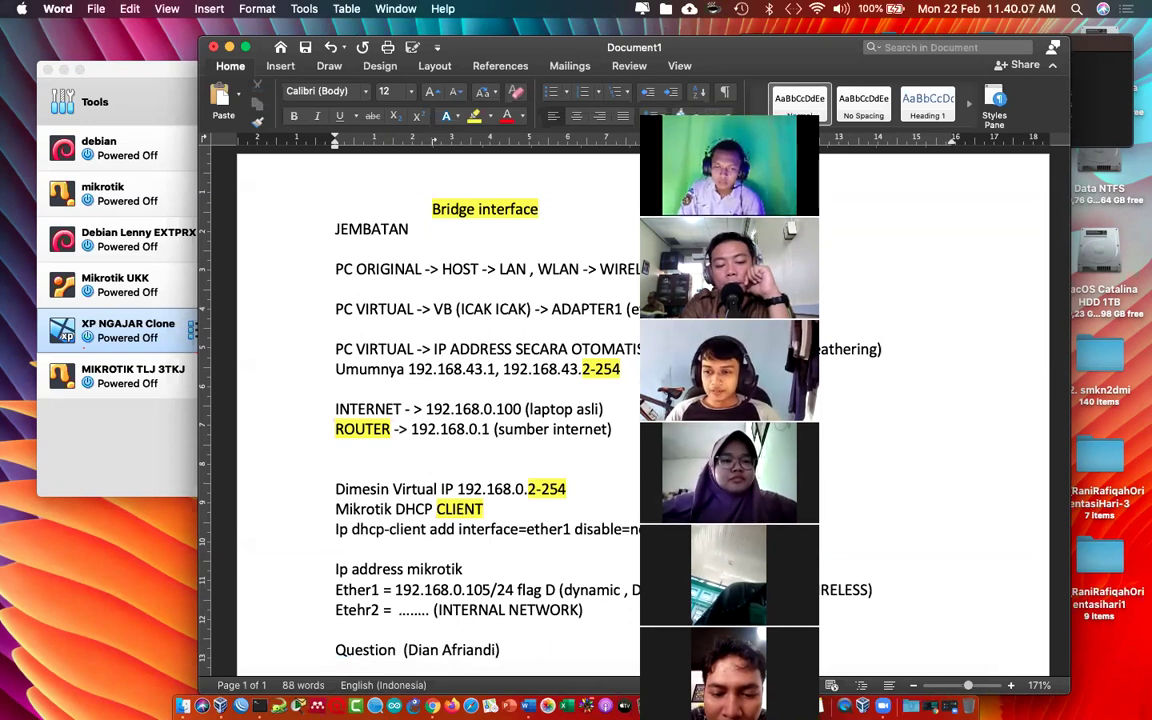
{"action": "type", "text": "by"}
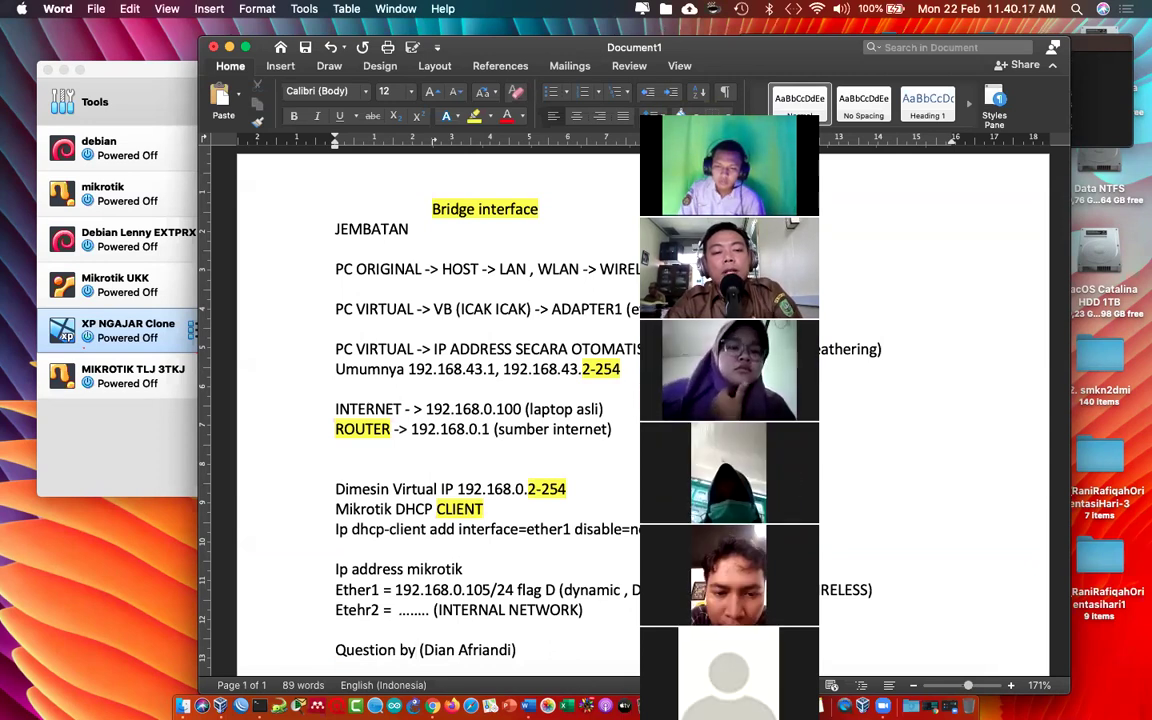
{"action": "left_click", "coordinate": [128, 383]}
{"action": "left_click", "coordinate": [140, 377]}
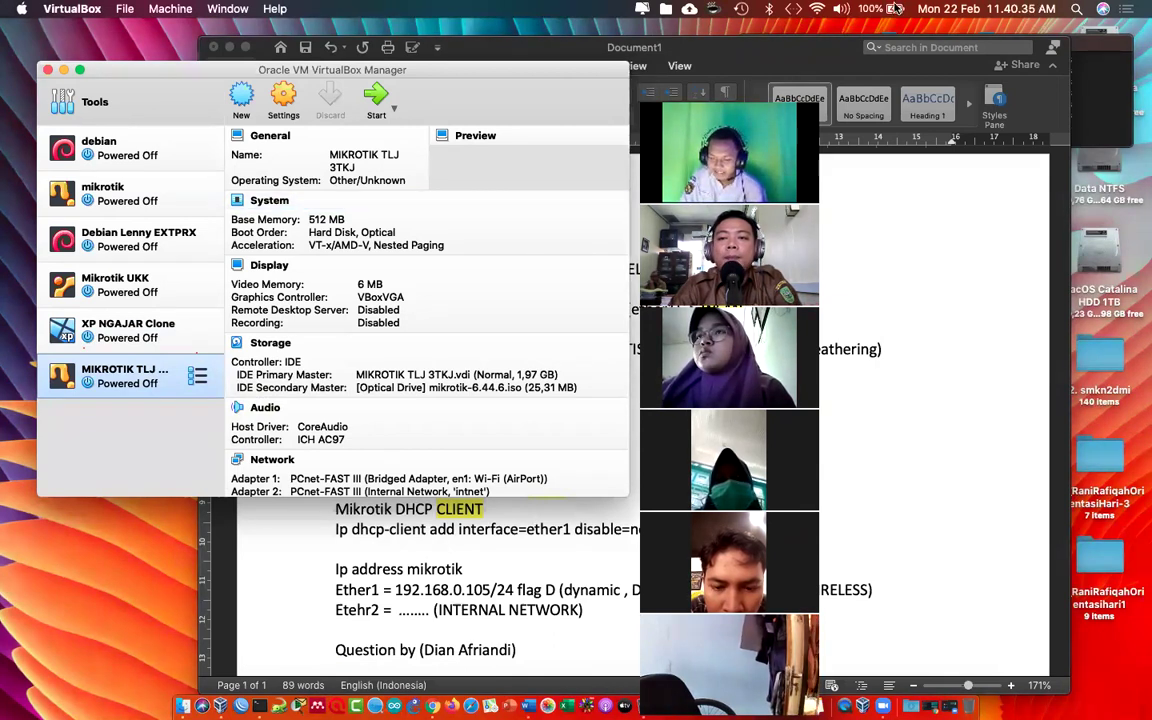
Step: Check the Mac's Wi-Fi network list in the menu bar, then return to the Word notes
{"action": "left_click", "coordinate": [817, 9]}
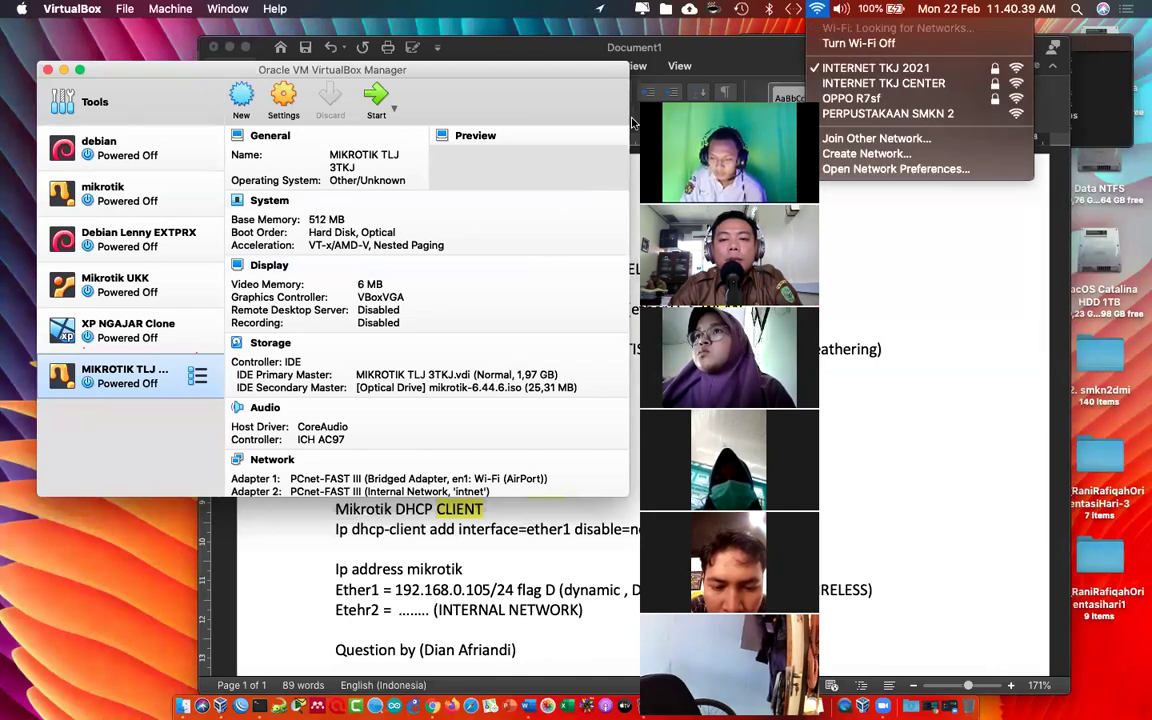
{"action": "left_click", "coordinate": [817, 9]}
{"action": "left_click", "coordinate": [817, 9]}
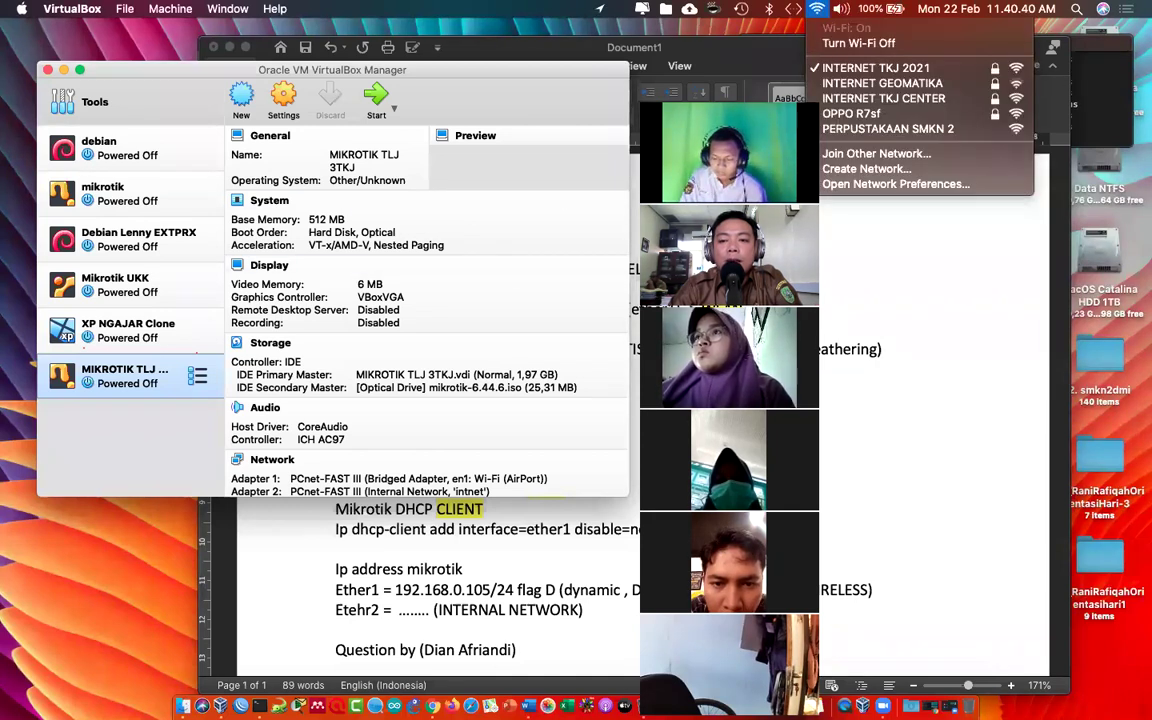
{"action": "left_click", "coordinate": [562, 529]}
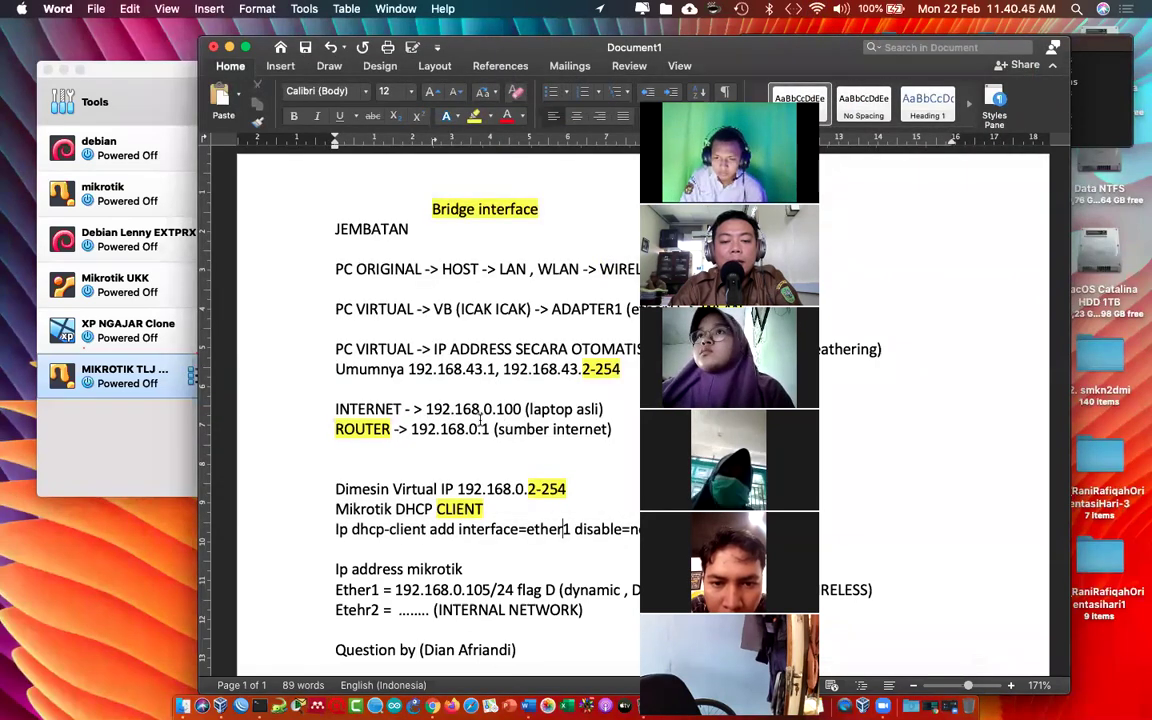
Step: Select the laptop address 192.168.0.100 and Ether1's 192.168.0.105 in the notes, then switch to VirtualBox
{"action": "left_click_drag", "start_coordinate": [427, 409], "coordinate": [521, 409]}
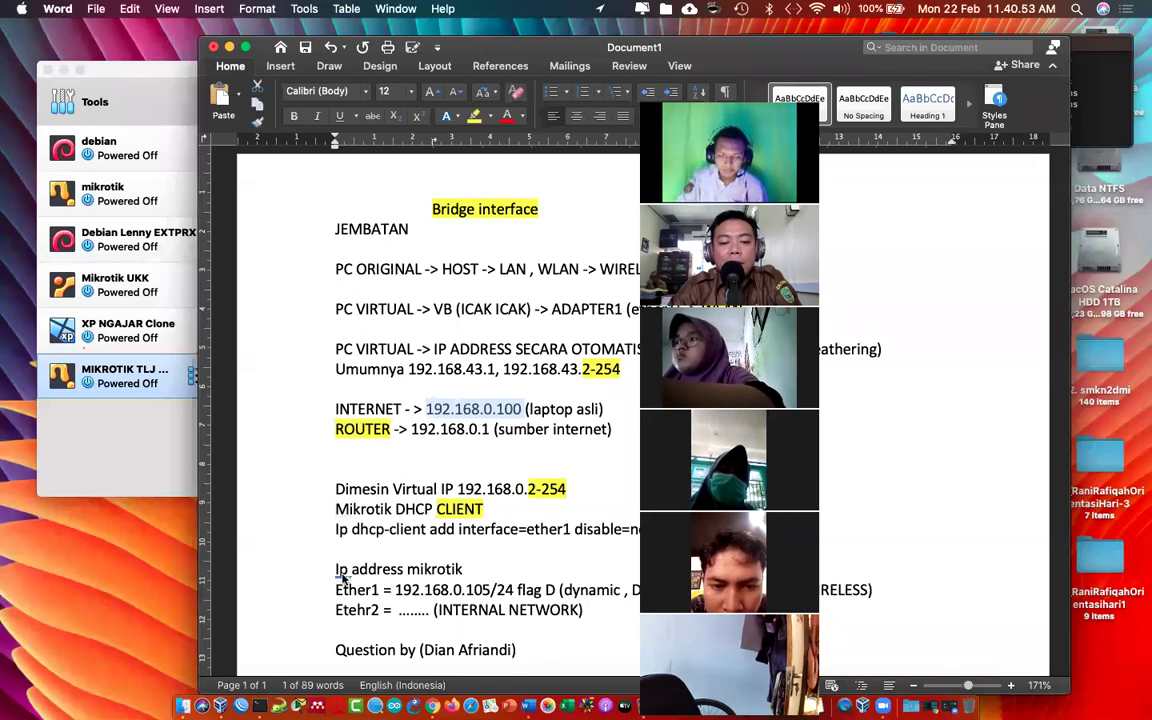
{"action": "left_click_drag", "start_coordinate": [422, 590], "coordinate": [463, 575]}
{"action": "double_click", "coordinate": [476, 588]}
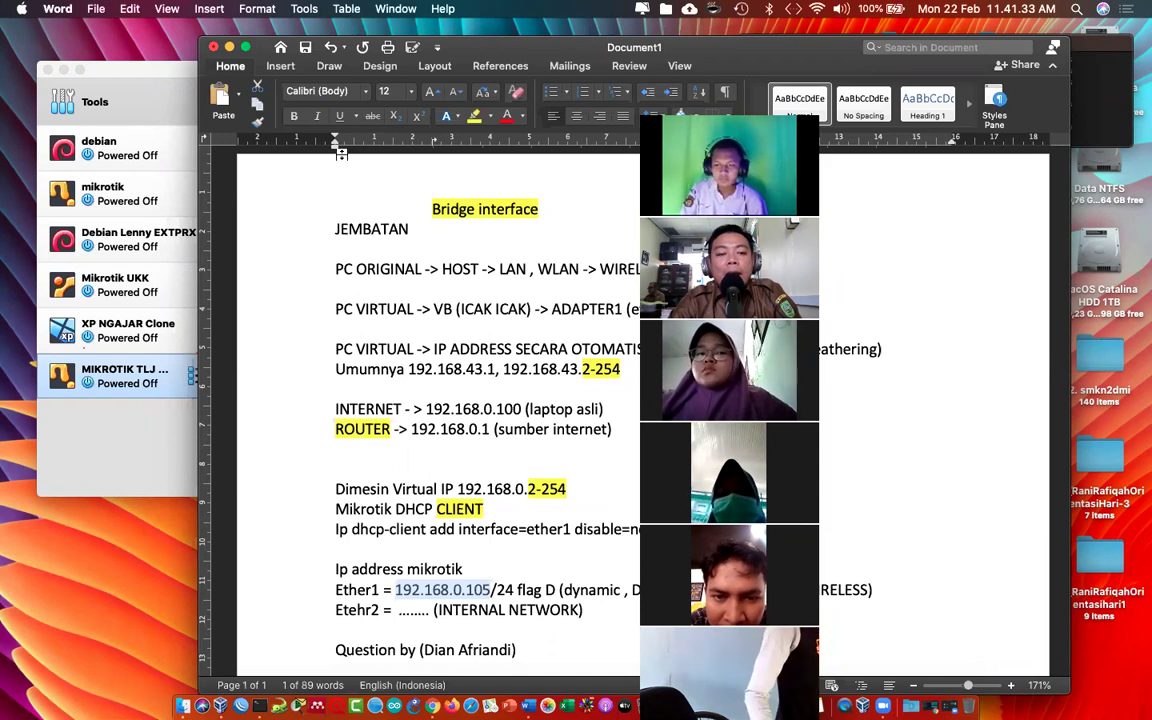
{"action": "key", "text": "super+Tab"}
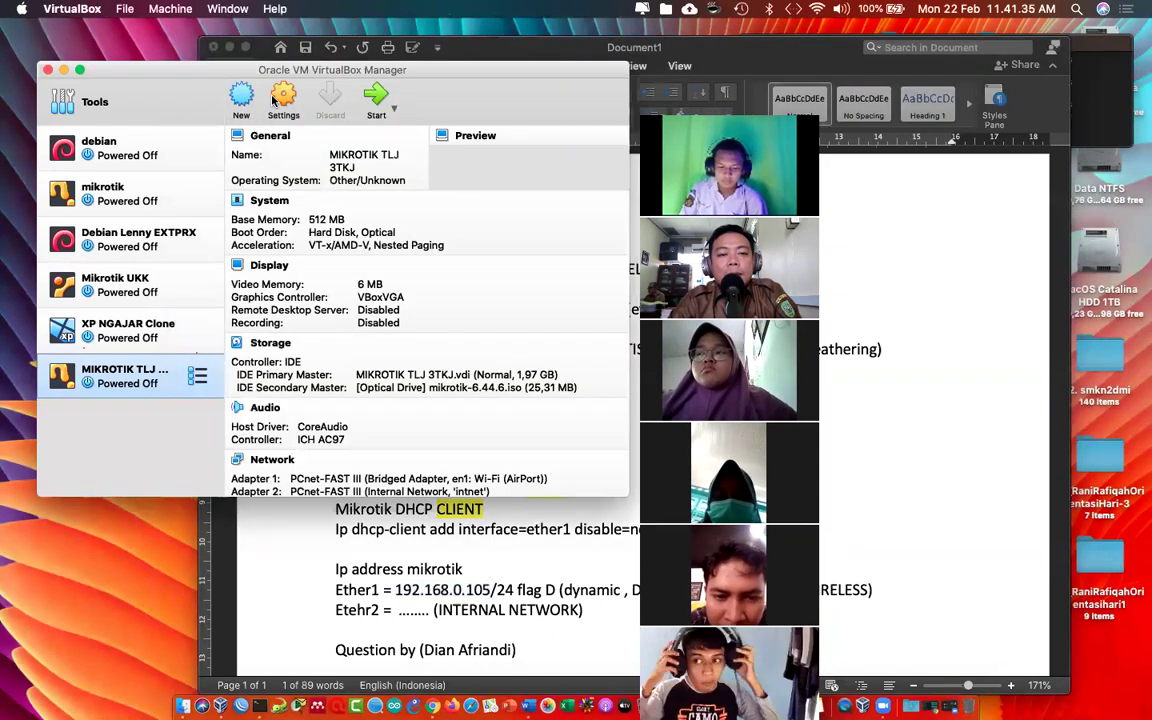
Step: In MIKROTIK TLJ 3TKJ's Network settings, try switching Adapter 1 between NAT Network and Bridged Adapter
{"action": "key", "text": "super+s"}
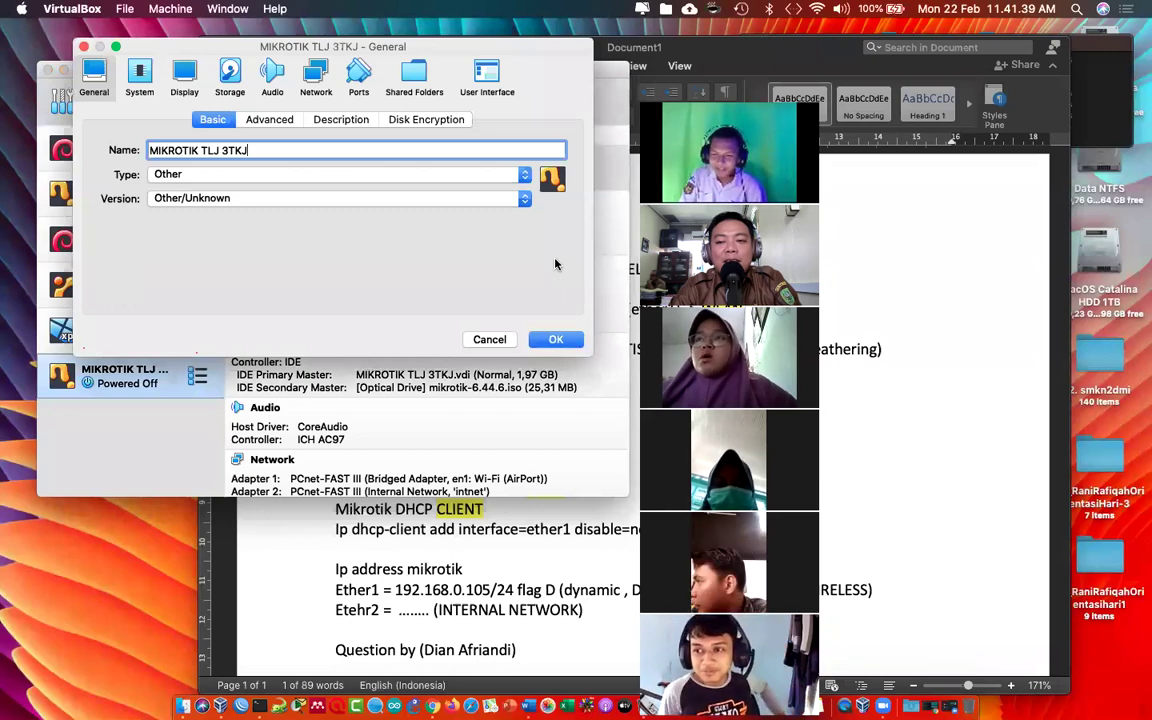
{"action": "left_click", "coordinate": [316, 75]}
{"action": "left_click", "coordinate": [275, 170]}
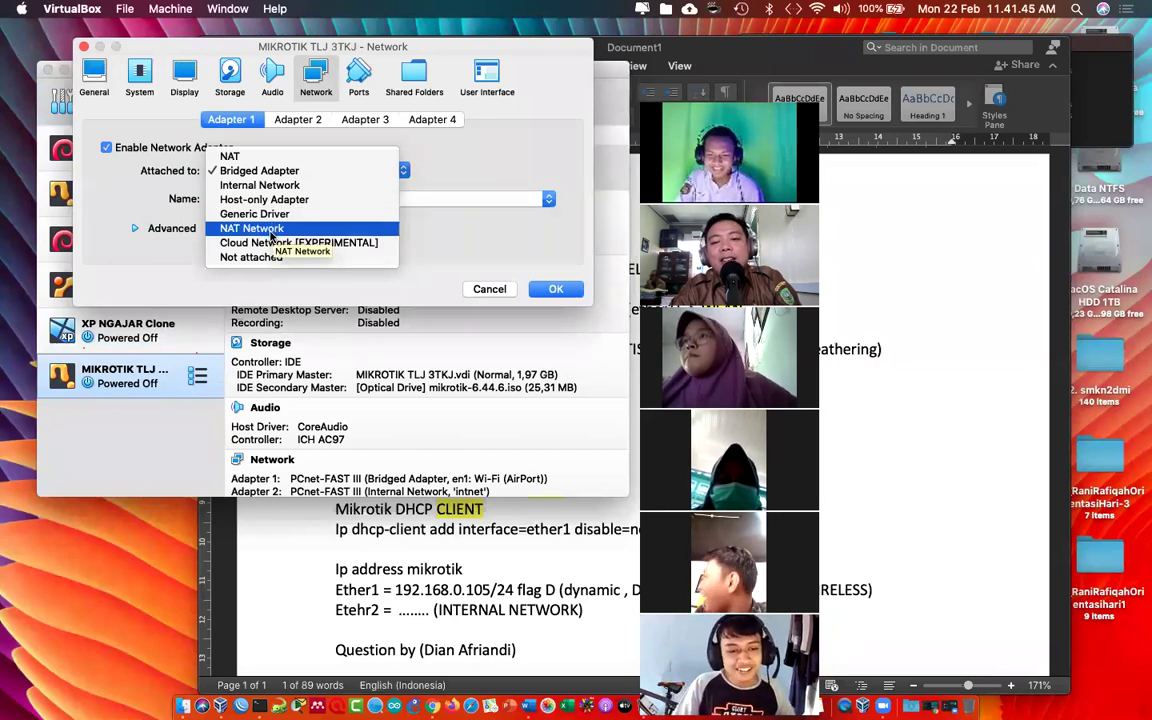
{"action": "left_click", "coordinate": [270, 234]}
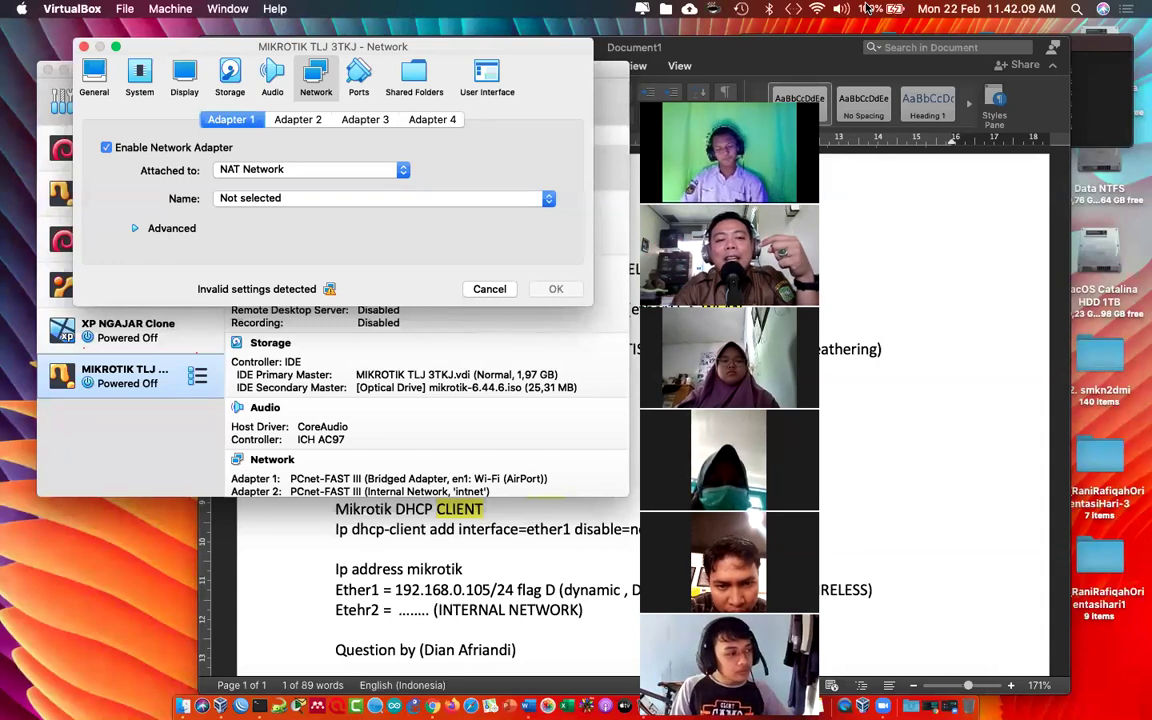
{"action": "left_click", "coordinate": [407, 165]}
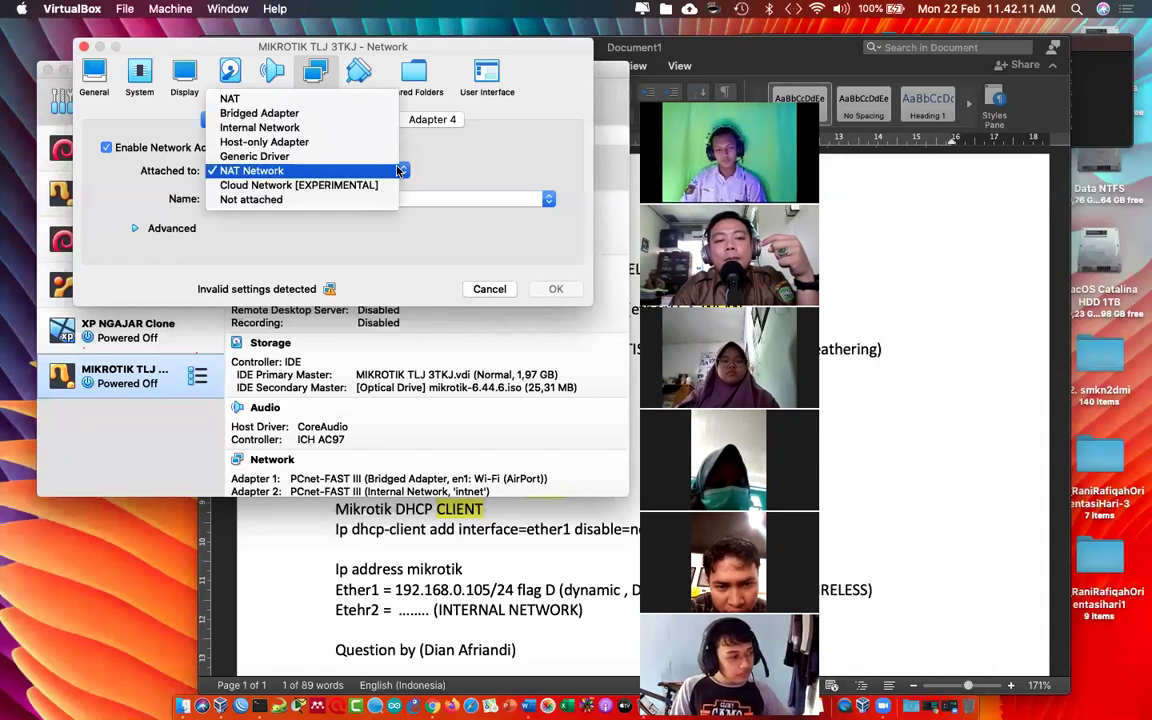
{"action": "left_click", "coordinate": [372, 114]}
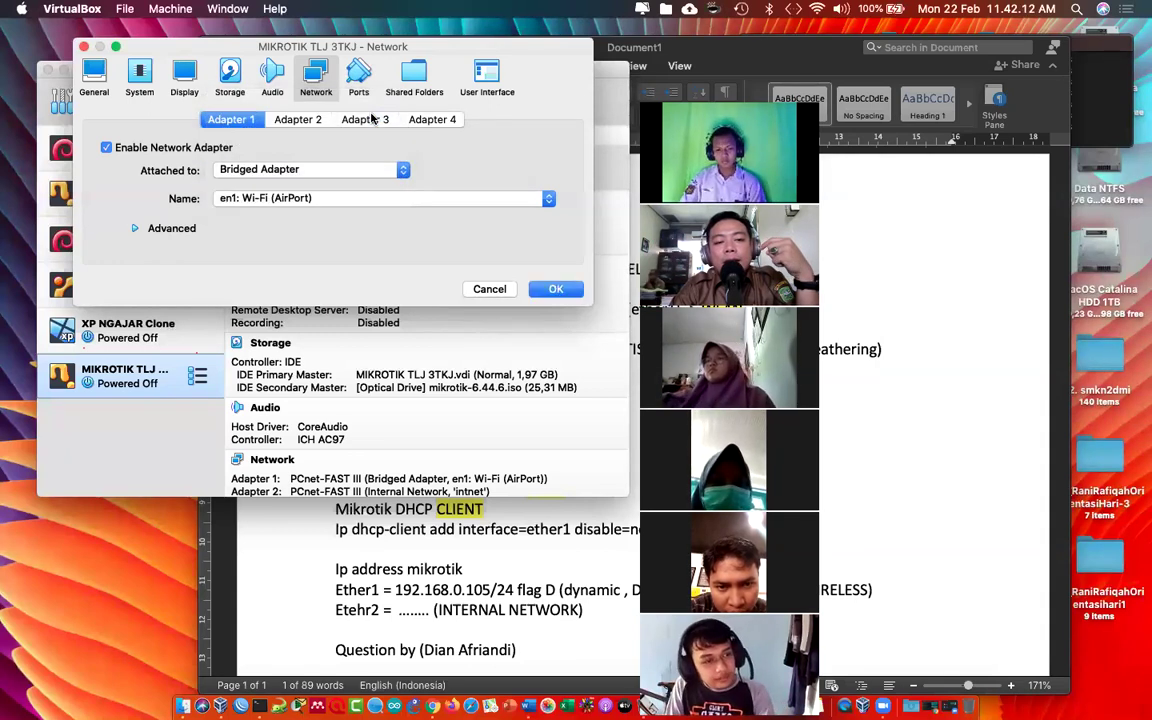
{"action": "left_click", "coordinate": [403, 170]}
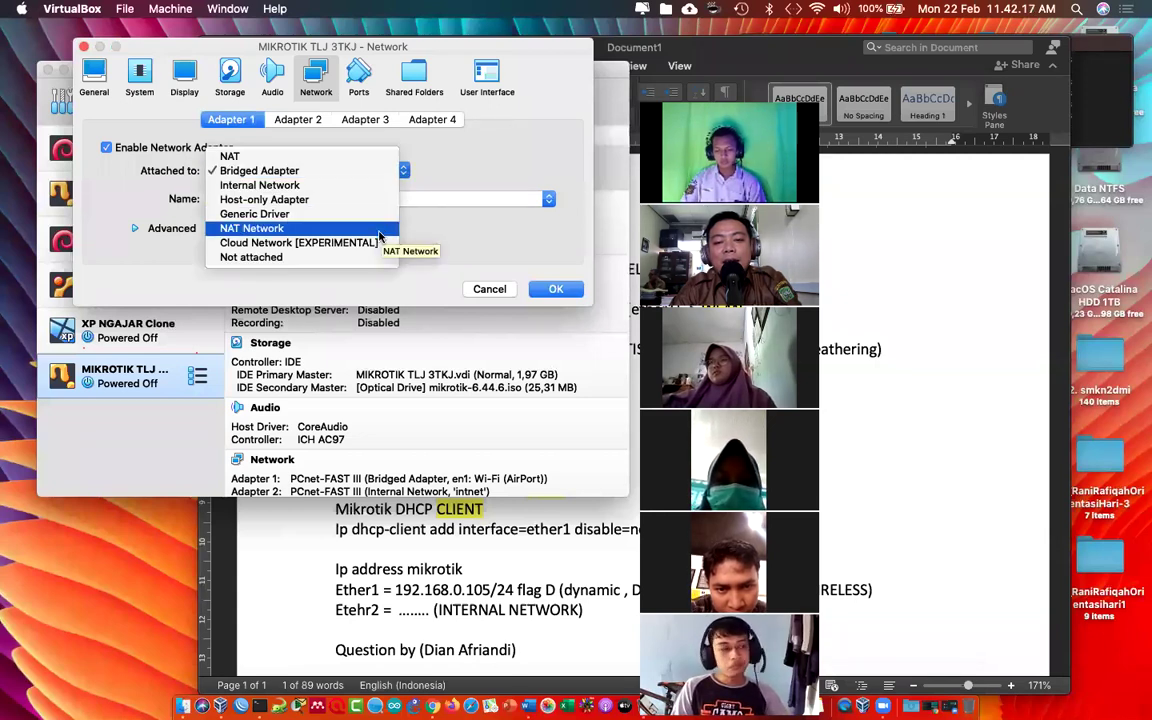
{"action": "left_click", "coordinate": [380, 236]}
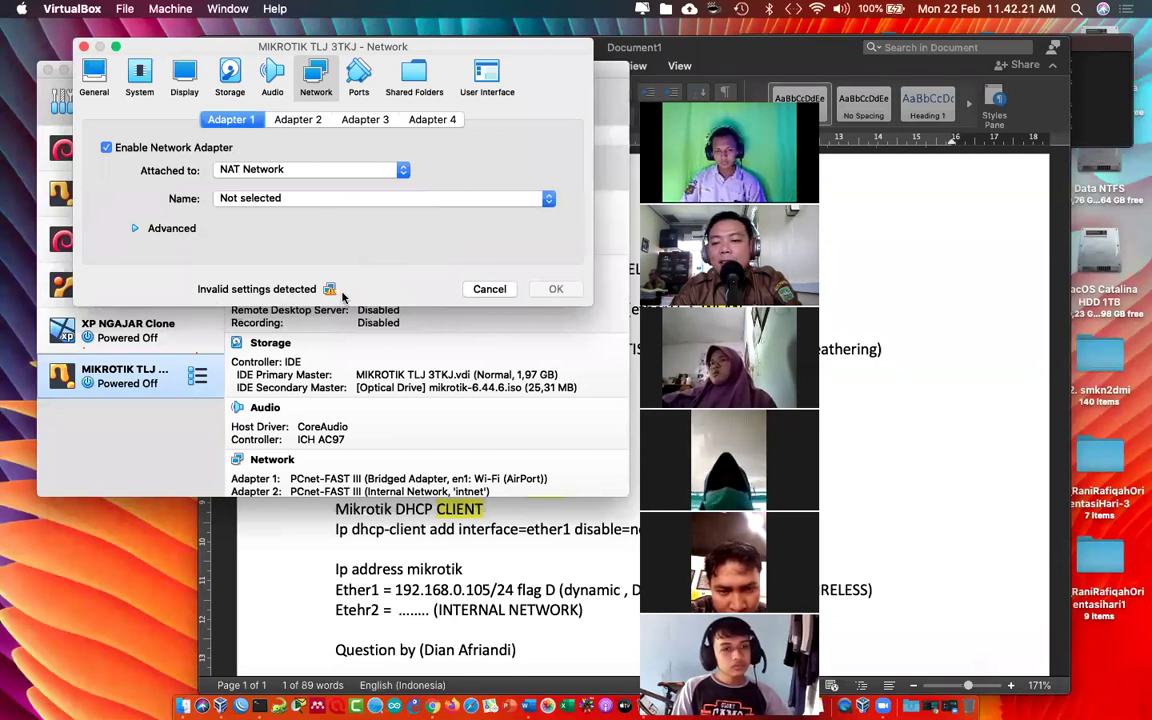
Step: Set Adapter 1 to Bridged Adapter on en1: Wi-Fi (AirPort) and save
{"action": "mouse_move", "coordinate": [330, 290]}
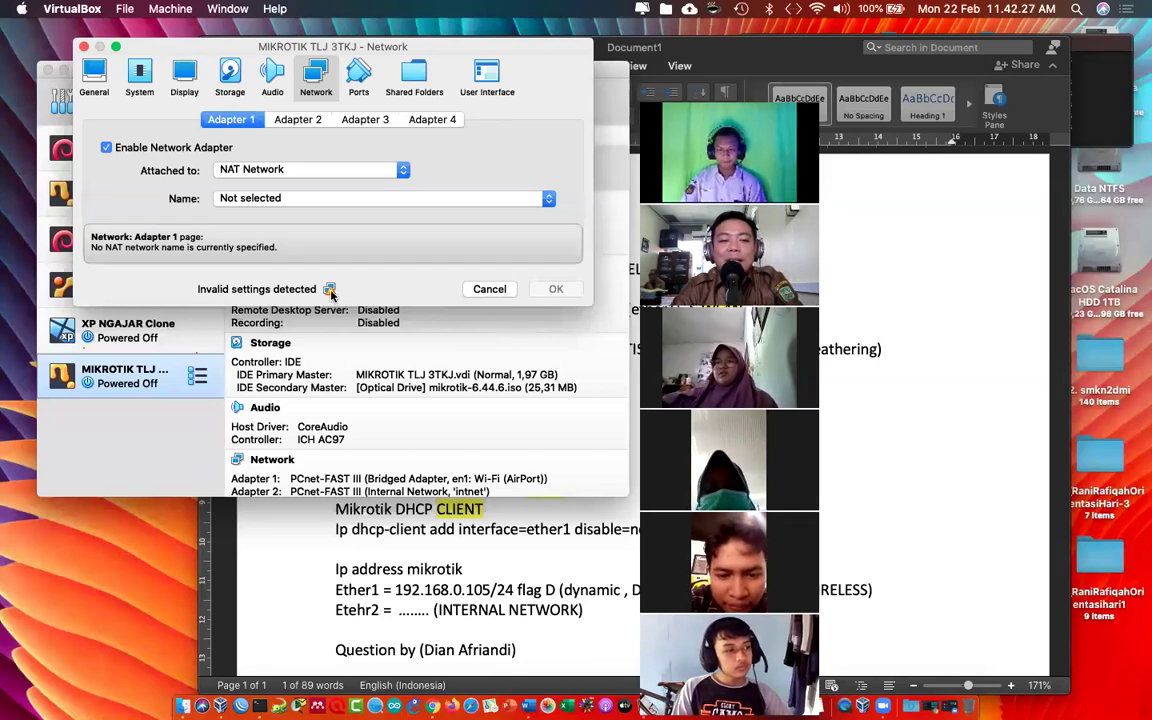
{"action": "left_click", "coordinate": [403, 171]}
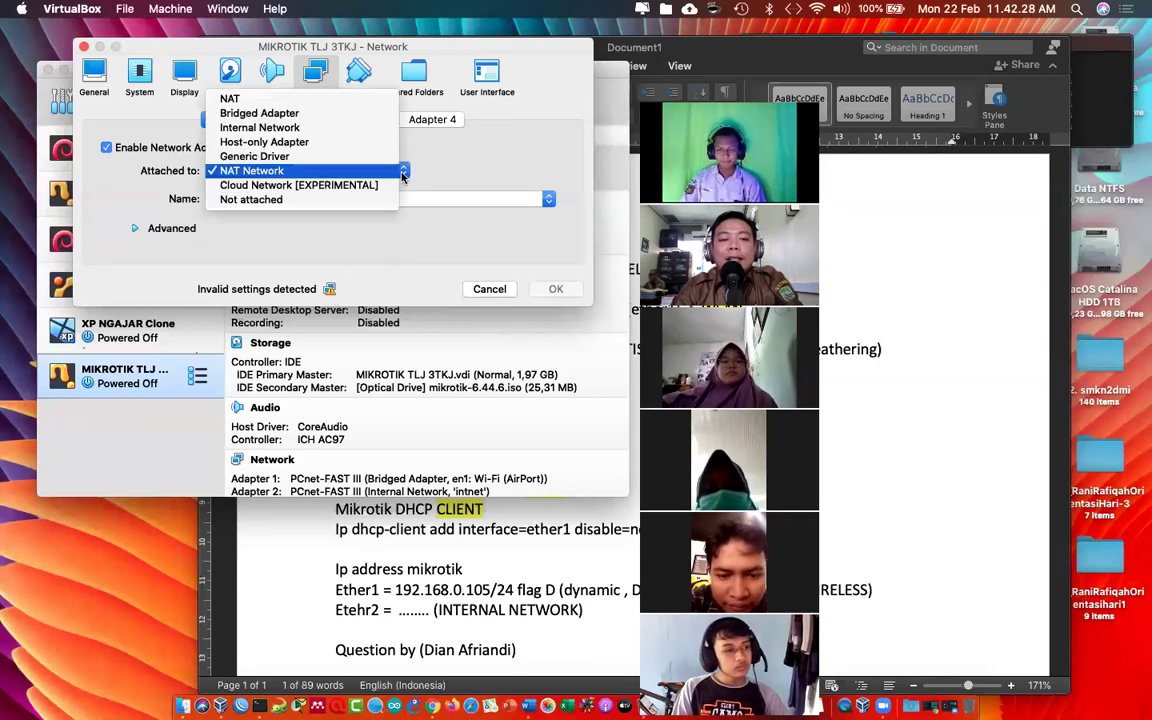
{"action": "left_click", "coordinate": [378, 114]}
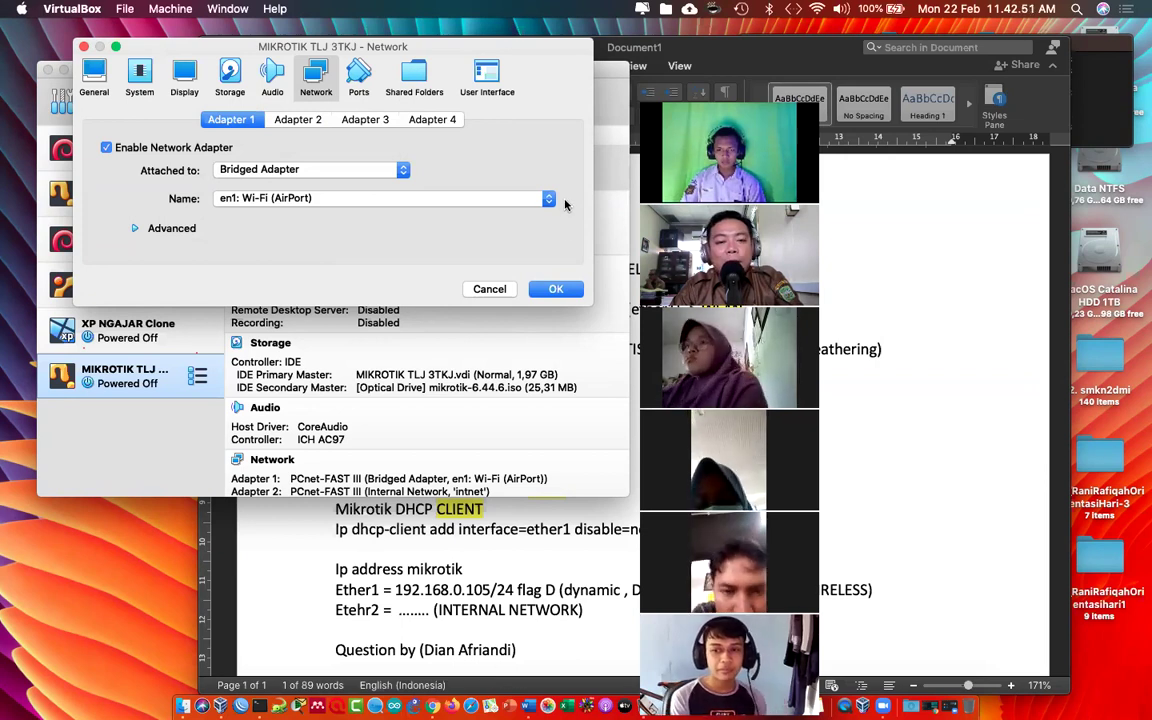
{"action": "left_click", "coordinate": [552, 289]}
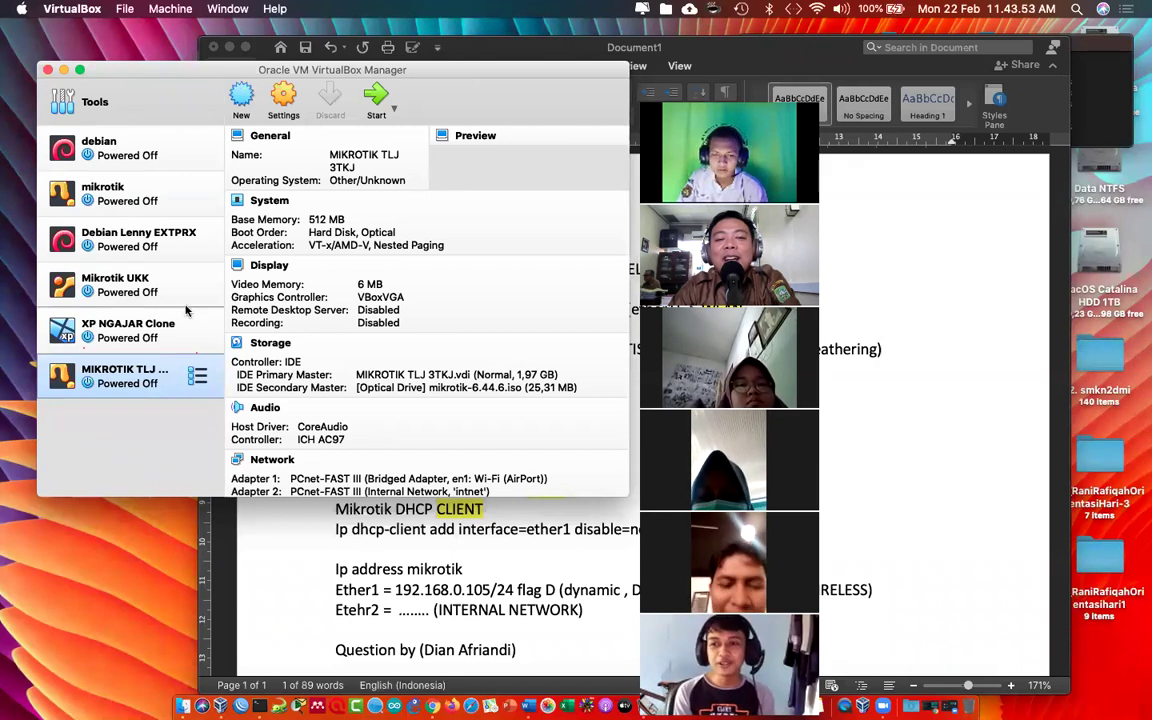
Step: Verify Adapter 1 is Bridged and Adapter 2 is Internal Network 'intnet', then save the settings
{"action": "left_click", "coordinate": [282, 96]}
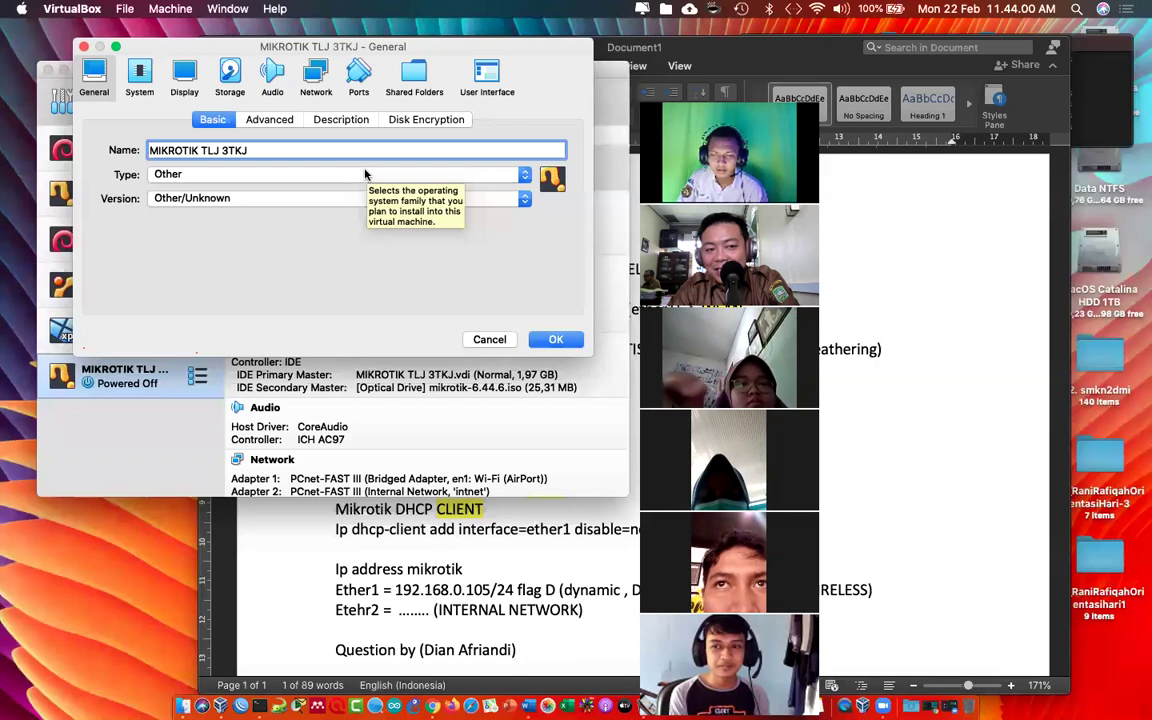
{"action": "left_click_drag", "start_coordinate": [365, 46], "coordinate": [420, 247]}
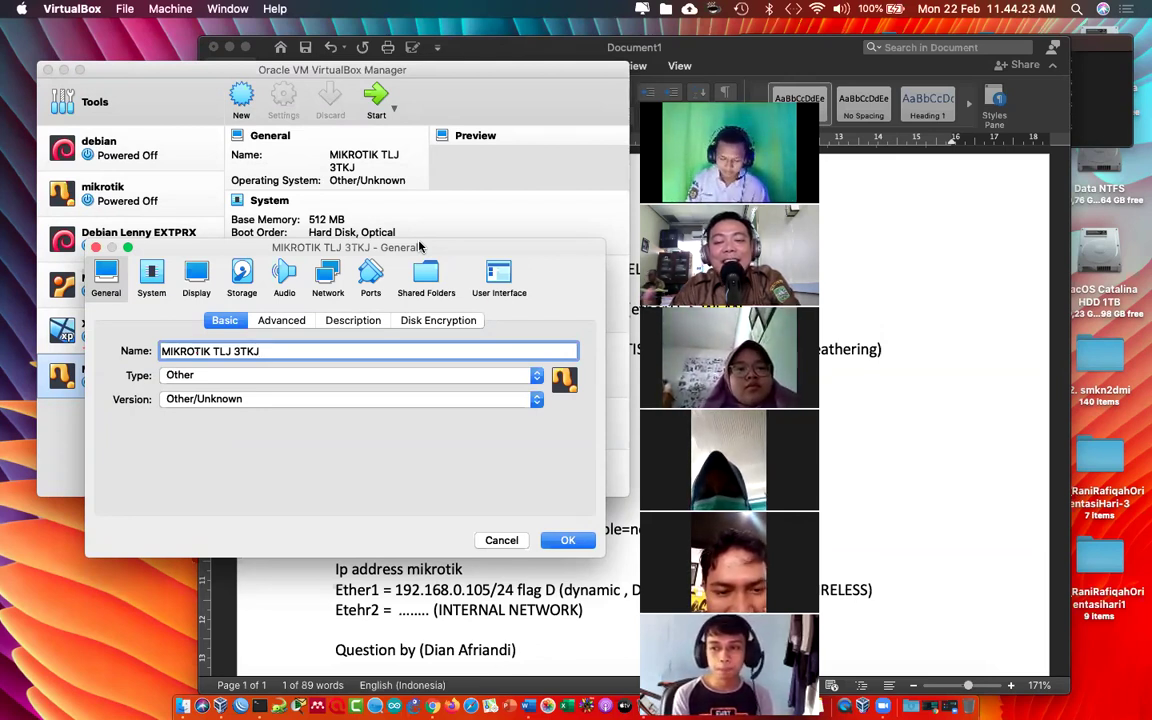
{"action": "left_click_drag", "start_coordinate": [420, 246], "coordinate": [431, 65]}
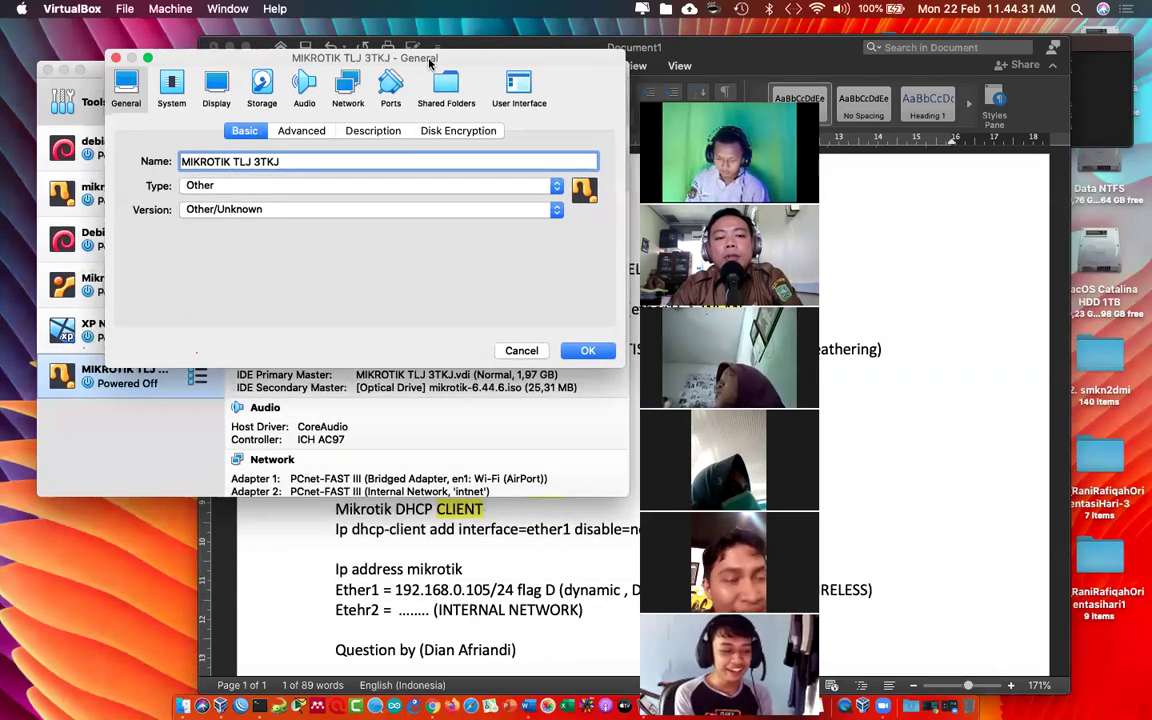
{"action": "left_click", "coordinate": [346, 88]}
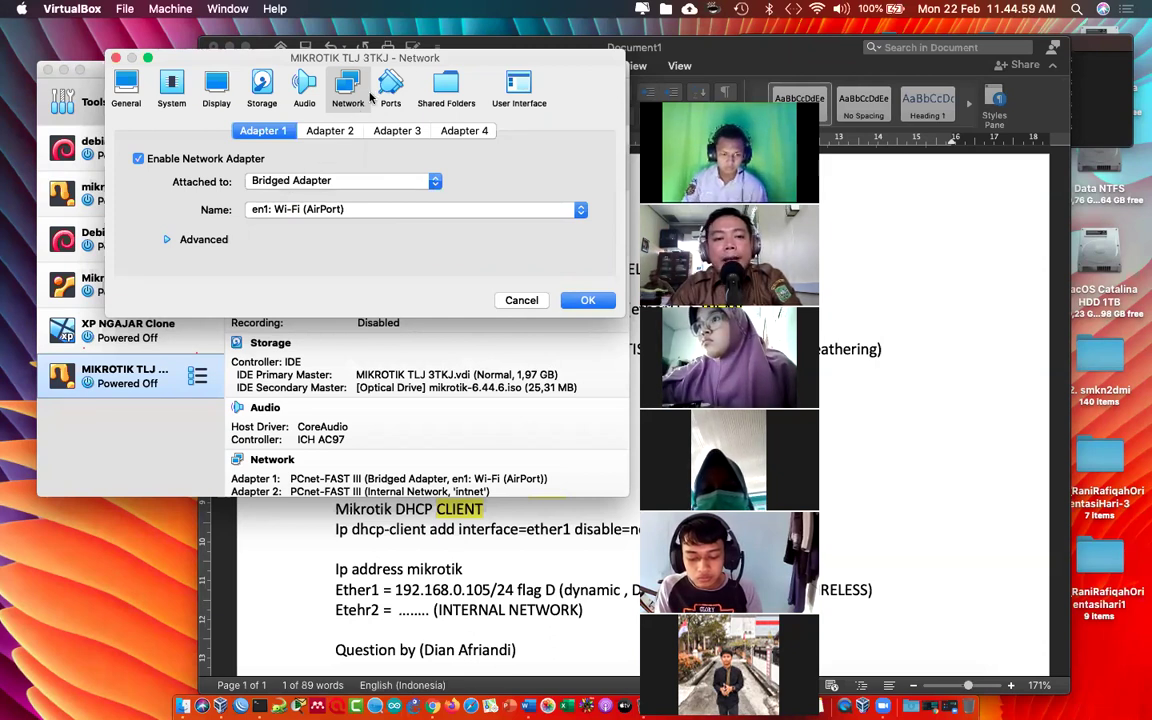
{"action": "left_click", "coordinate": [336, 128]}
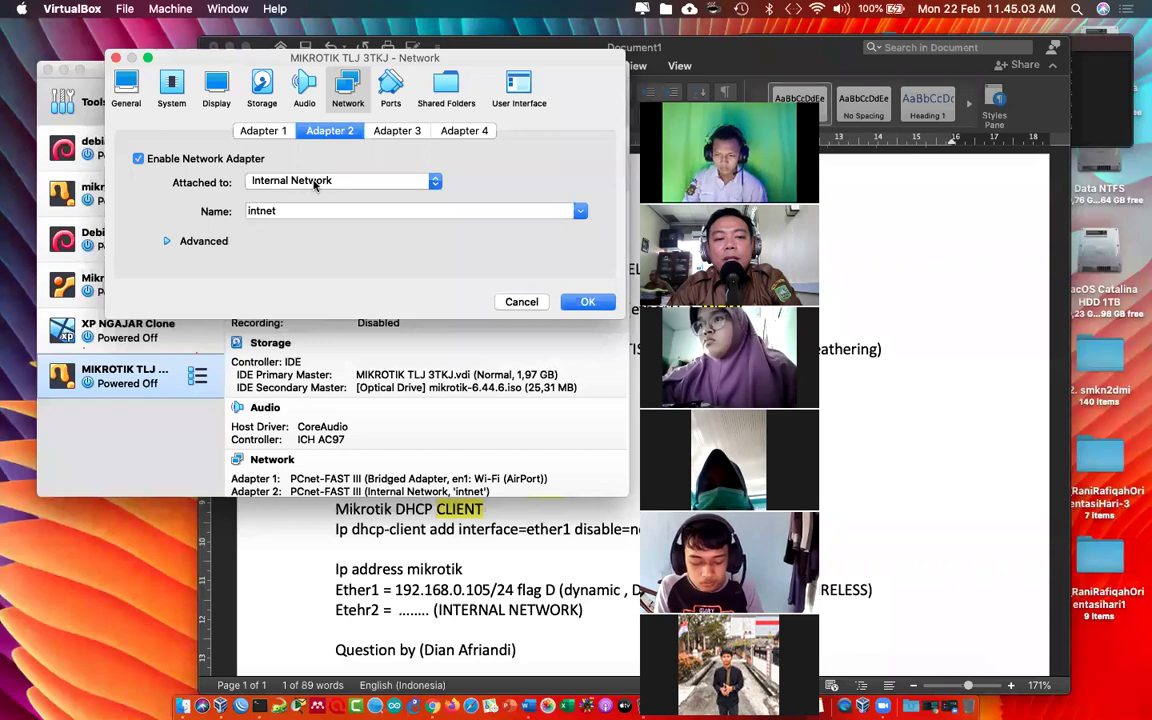
{"action": "left_click", "coordinate": [302, 210]}
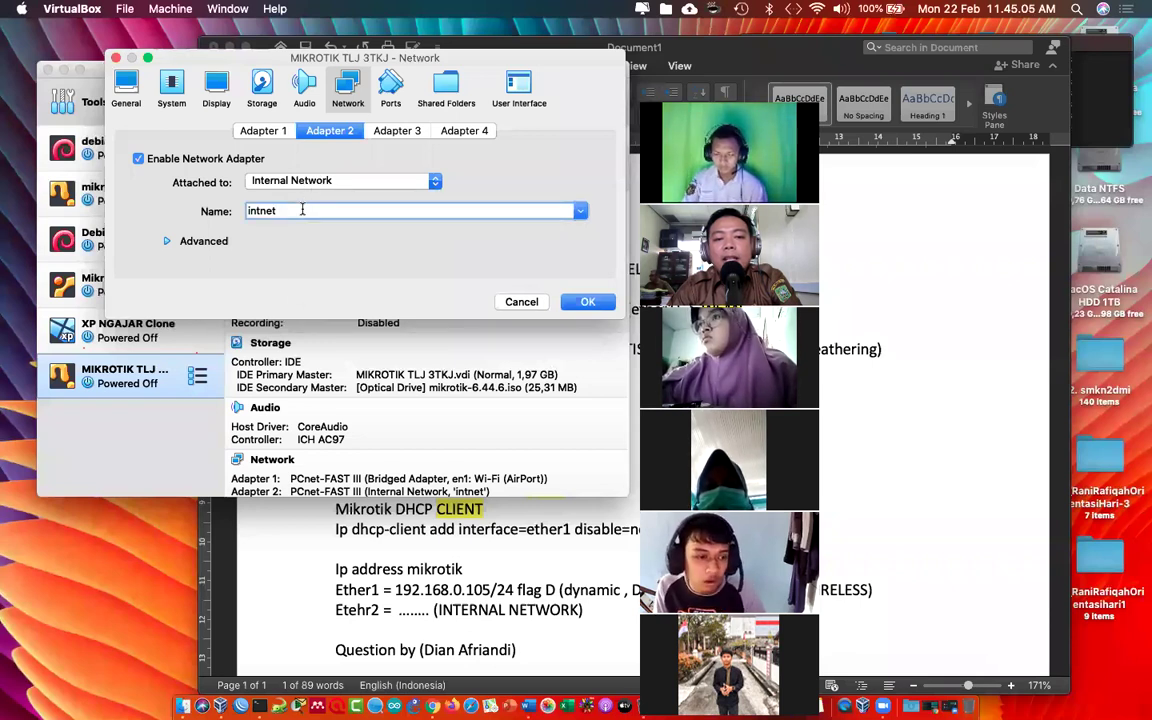
{"action": "left_click", "coordinate": [590, 302]}
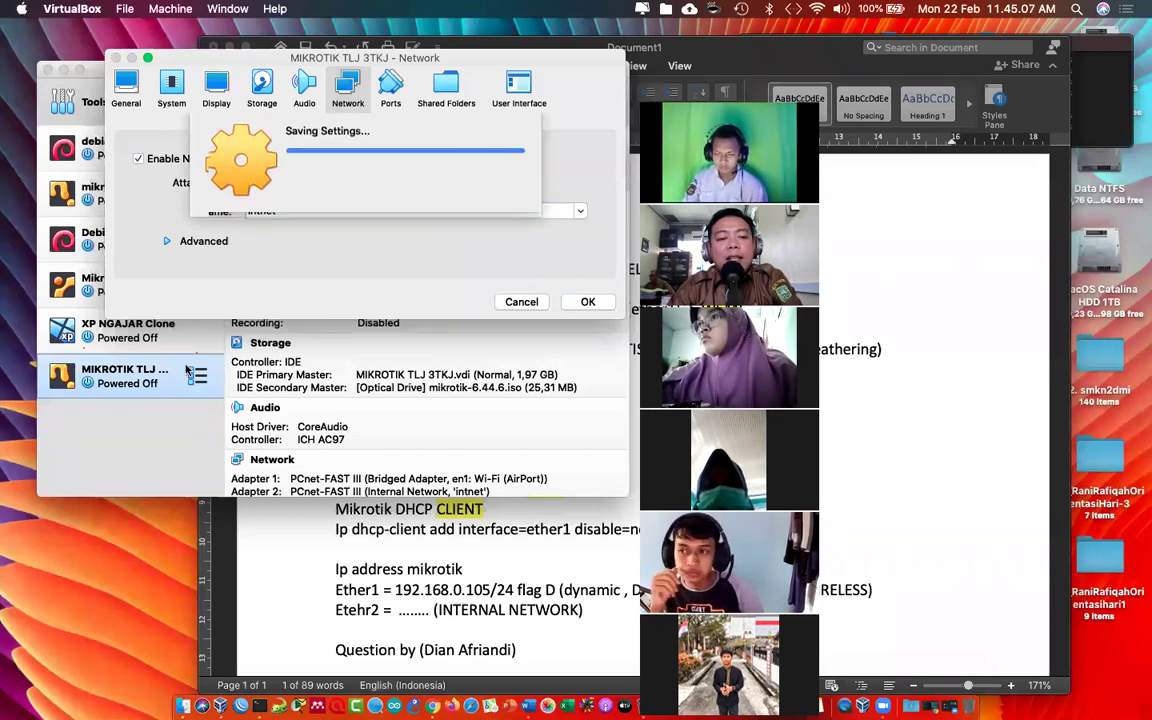
Step: Start the MIKROTIK TLJ 3TKJ virtual machine
{"action": "left_click", "coordinate": [127, 340]}
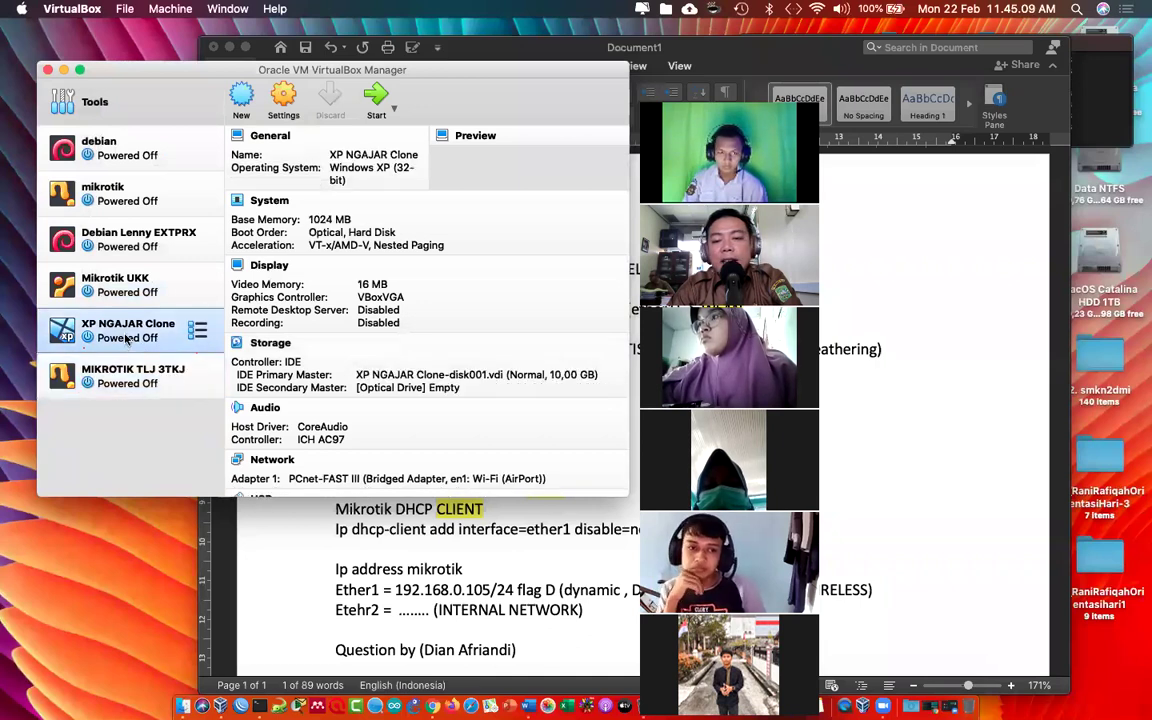
{"action": "left_click", "coordinate": [143, 371]}
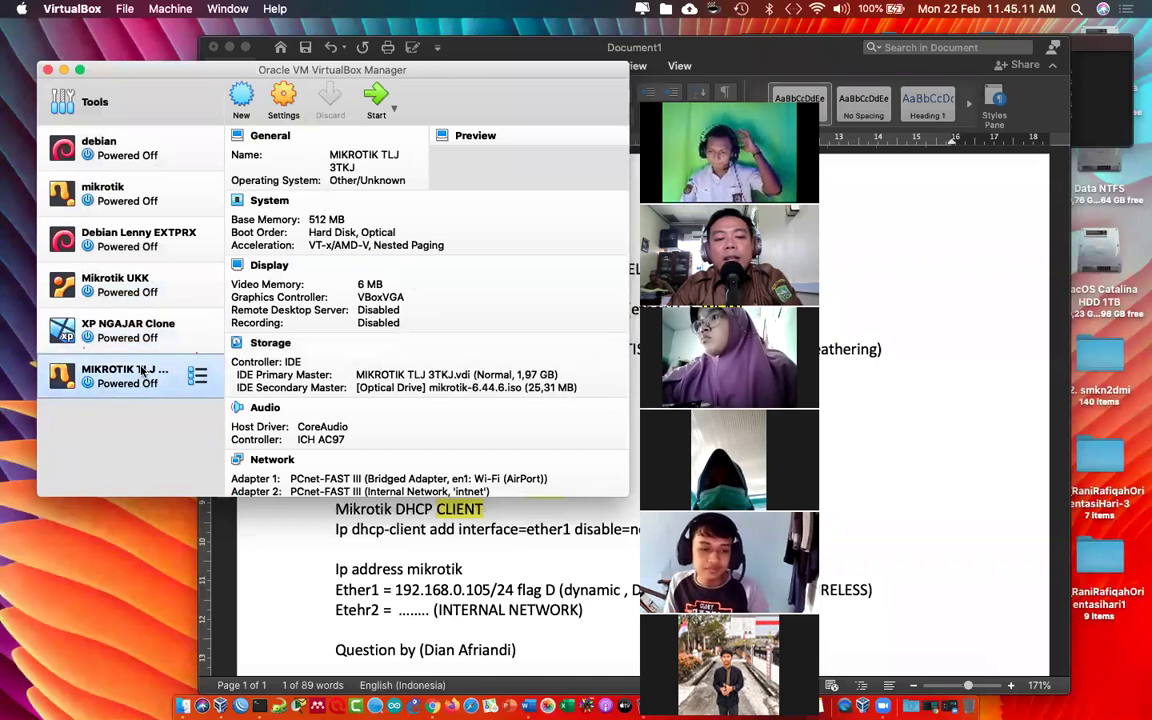
{"action": "left_click", "coordinate": [376, 100]}
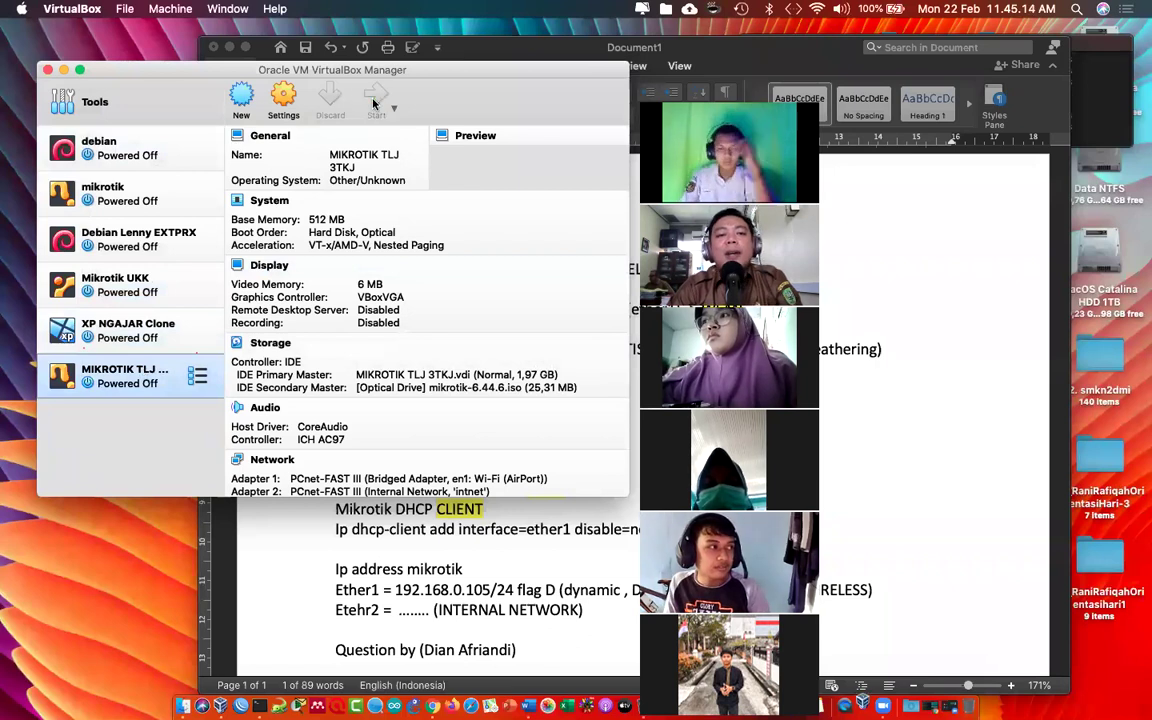
Step: Arrange the booting router console and manager windows, then log in to RouterOS as admin
{"action": "left_click", "coordinate": [230, 48]}
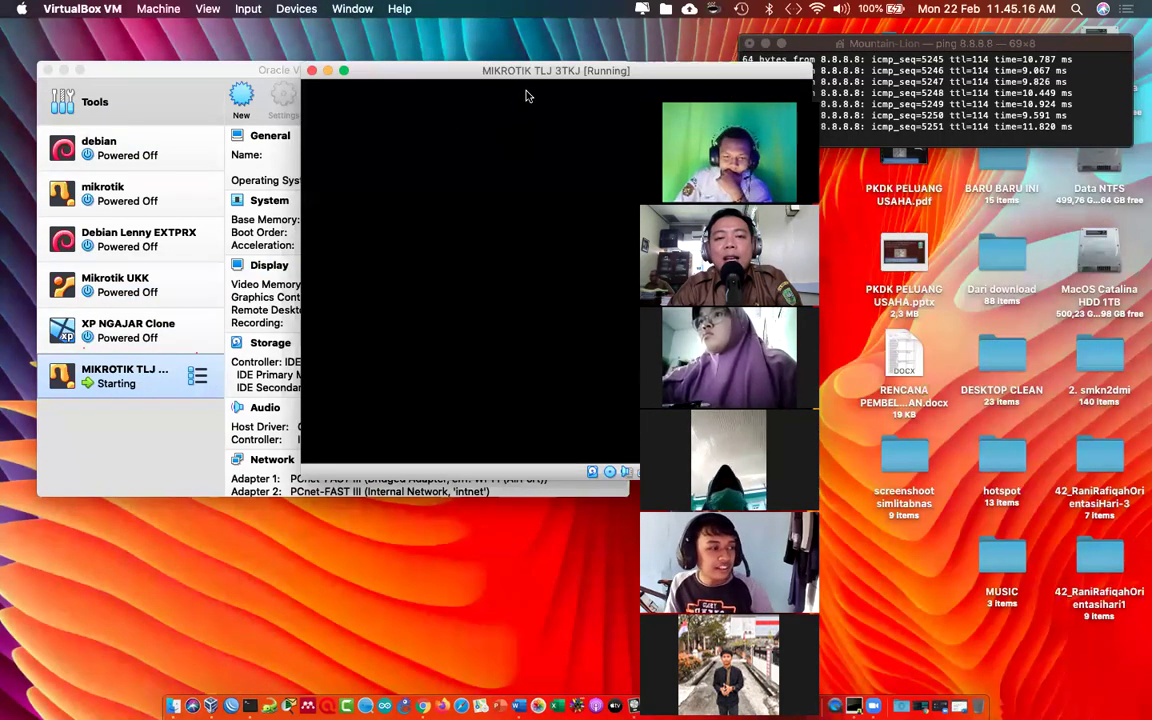
{"action": "left_click_drag", "start_coordinate": [550, 76], "coordinate": [285, 55]}
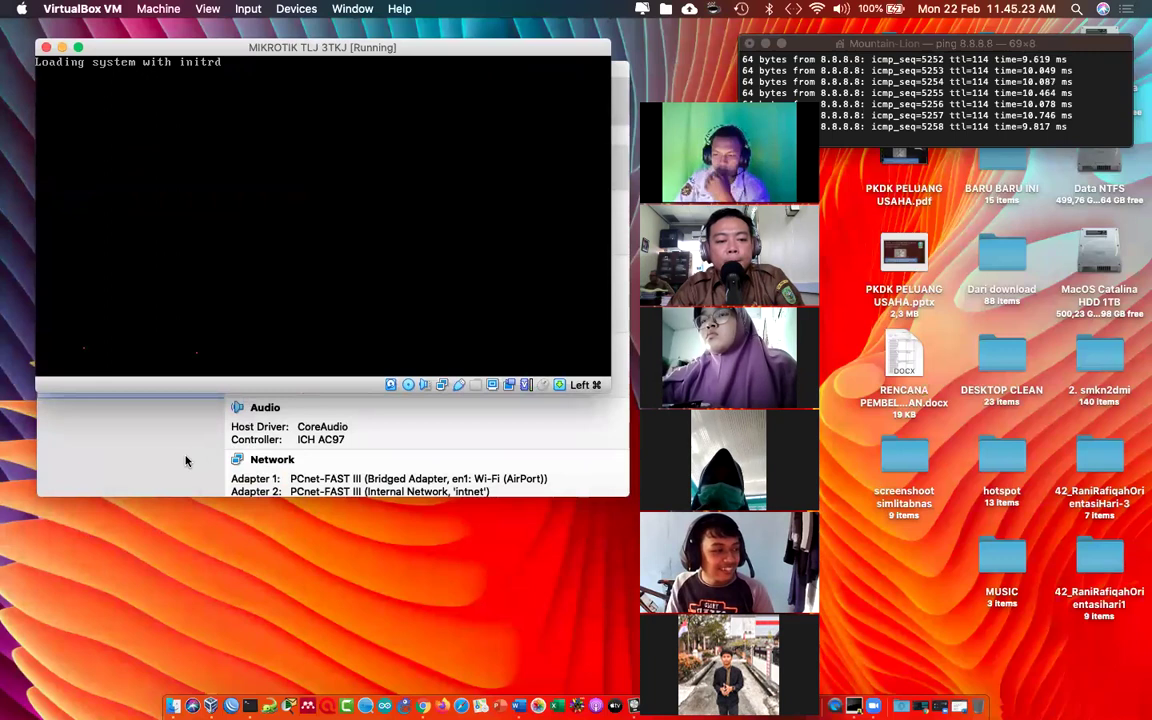
{"action": "left_click", "coordinate": [168, 412]}
{"action": "left_click_drag", "start_coordinate": [299, 64], "coordinate": [297, 72]}
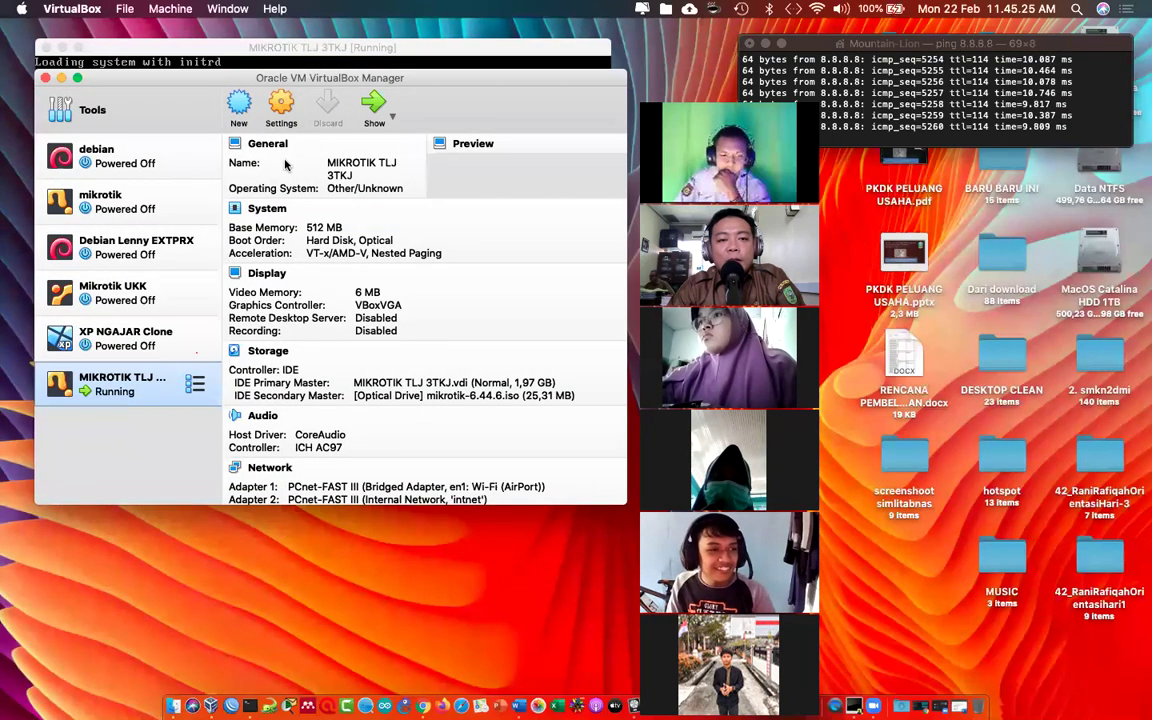
{"action": "left_click", "coordinate": [183, 45]}
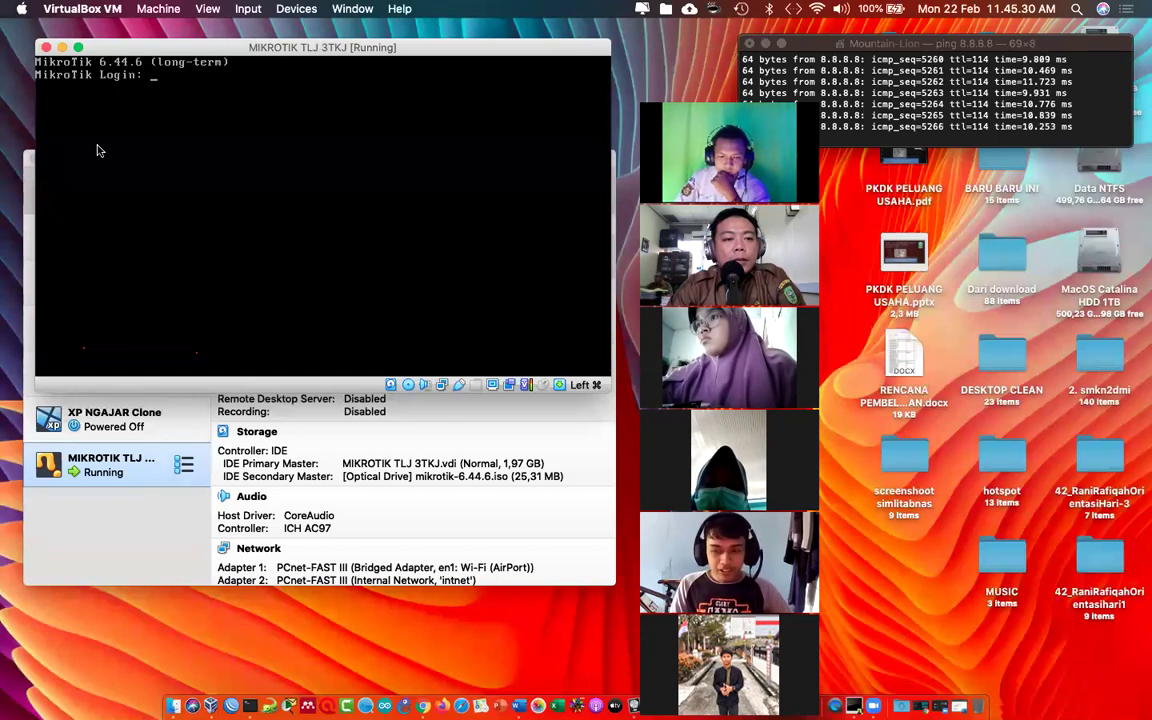
{"action": "type", "text": "dmin"}
{"action": "key", "text": "Return"}
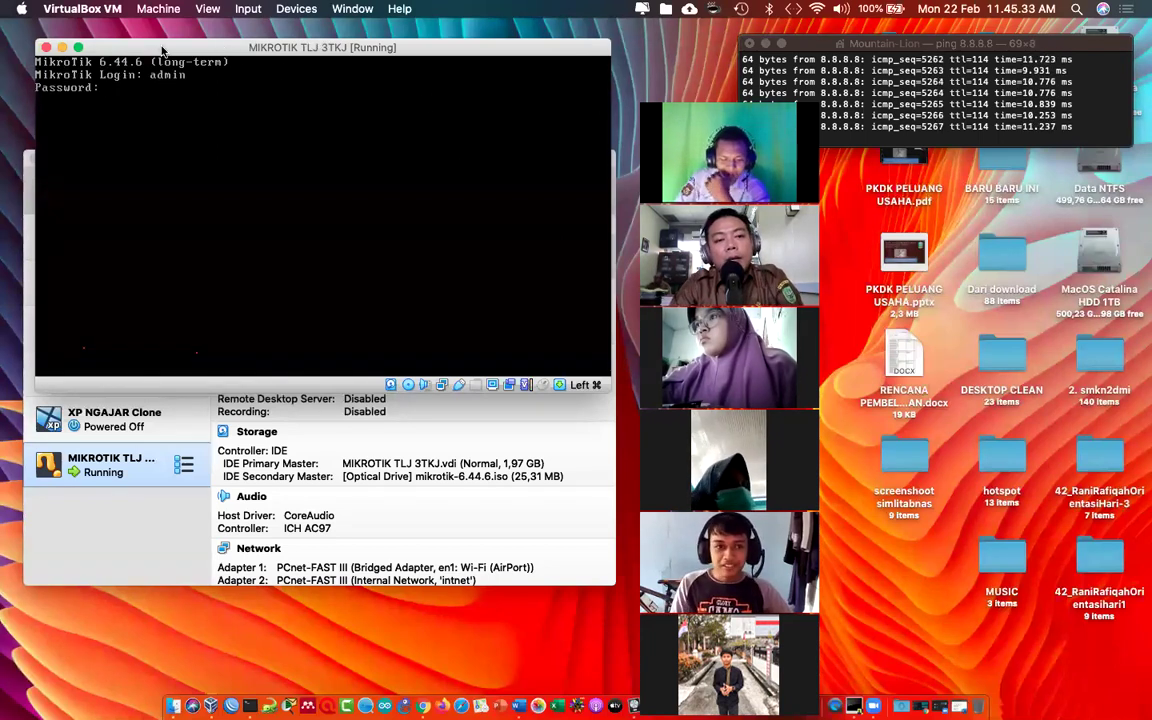
{"action": "key", "text": "Return"}
{"action": "key", "text": "Return"}
{"action": "key", "text": "Return"}
Step: Run 'interface print' twice to list ether1 and ether2 running, then bring back the Word notes
{"action": "type", "text": "interface print"}
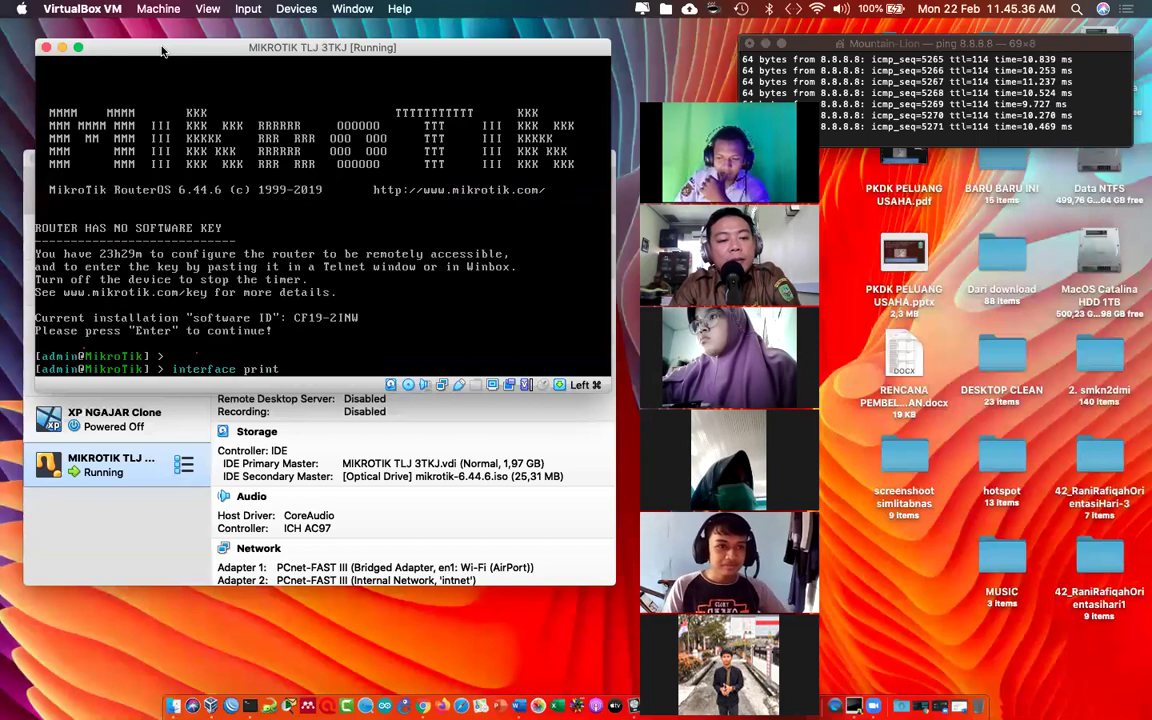
{"action": "key", "text": "Return"}
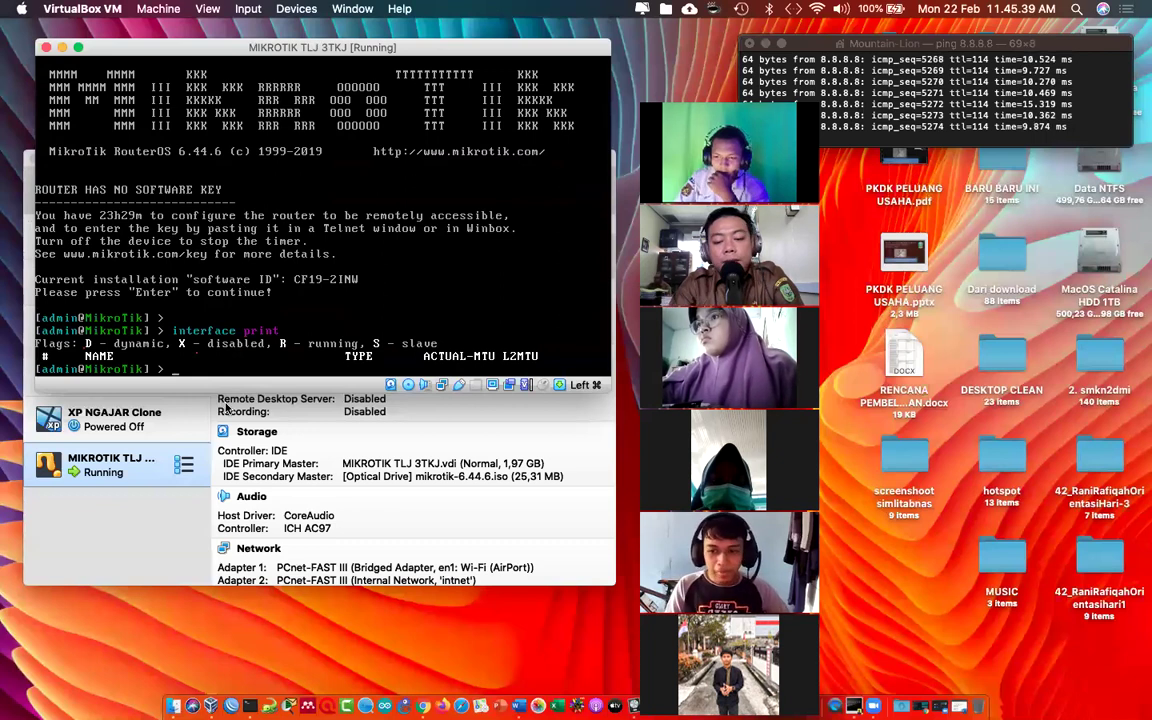
{"action": "type", "text": "interface print"}
{"action": "key", "text": "Return"}
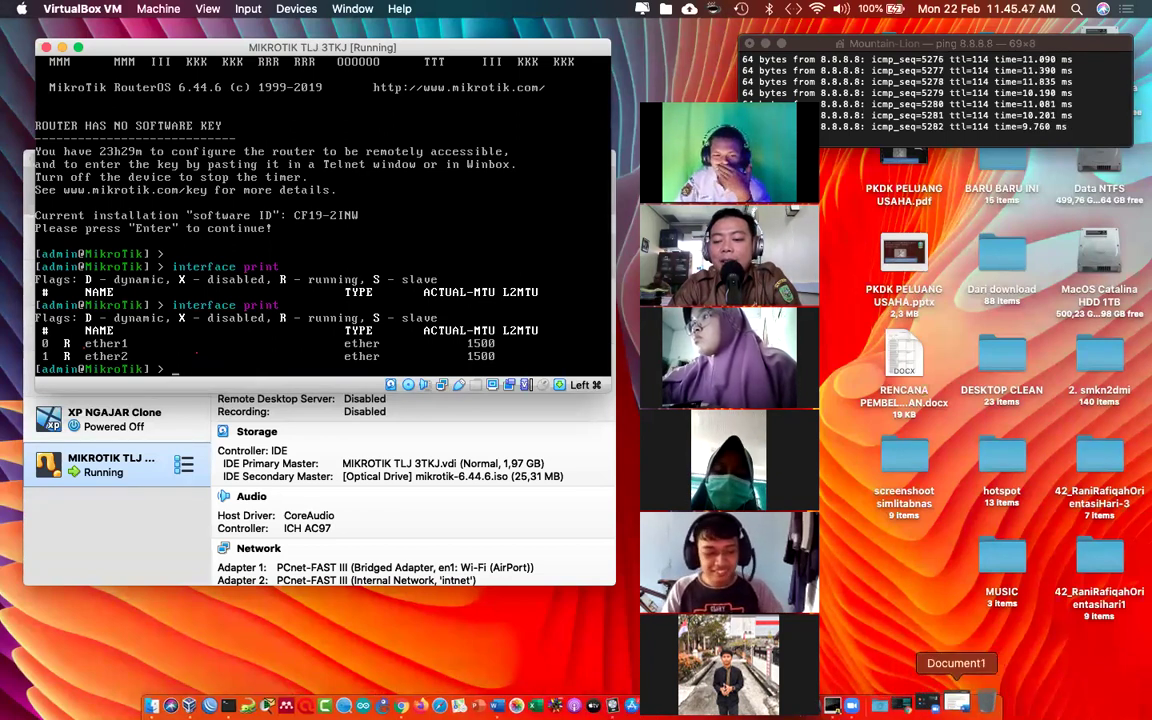
{"action": "left_click", "coordinate": [967, 703]}
Step: Highlight the word BRIDGE on the Ether1 line in yellow, then minimize the notes window
{"action": "left_click", "coordinate": [511, 590]}
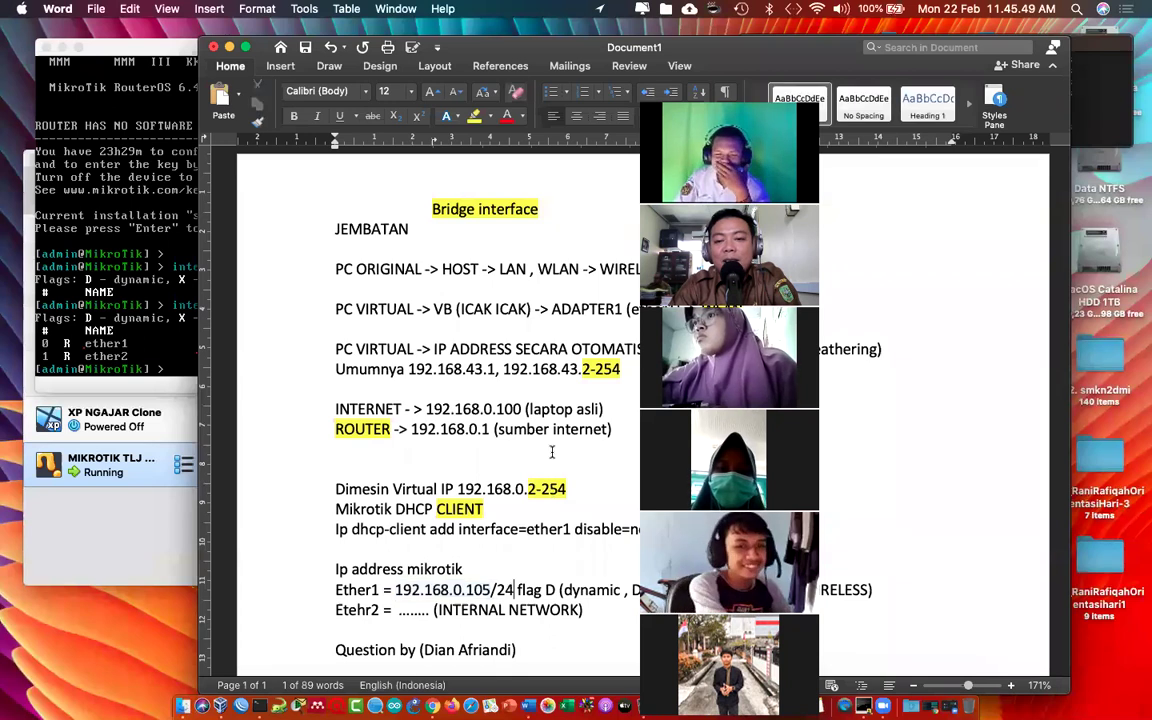
{"action": "left_click_drag", "start_coordinate": [537, 55], "coordinate": [353, 48]}
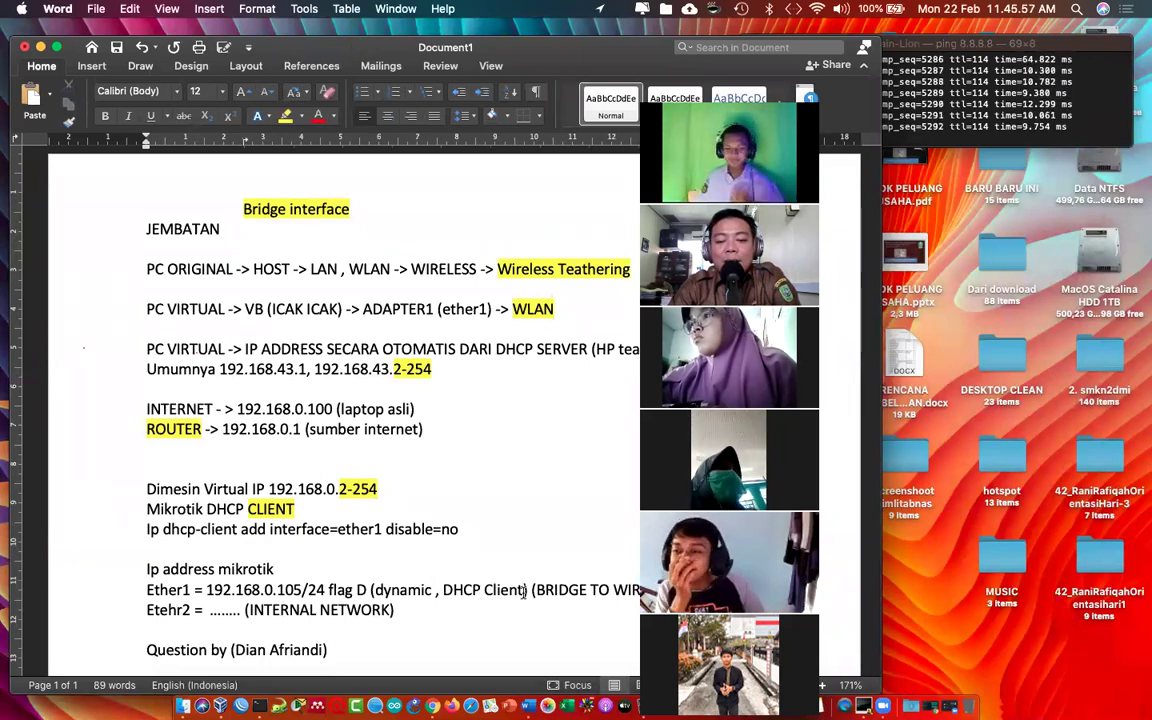
{"action": "double_click", "coordinate": [578, 590]}
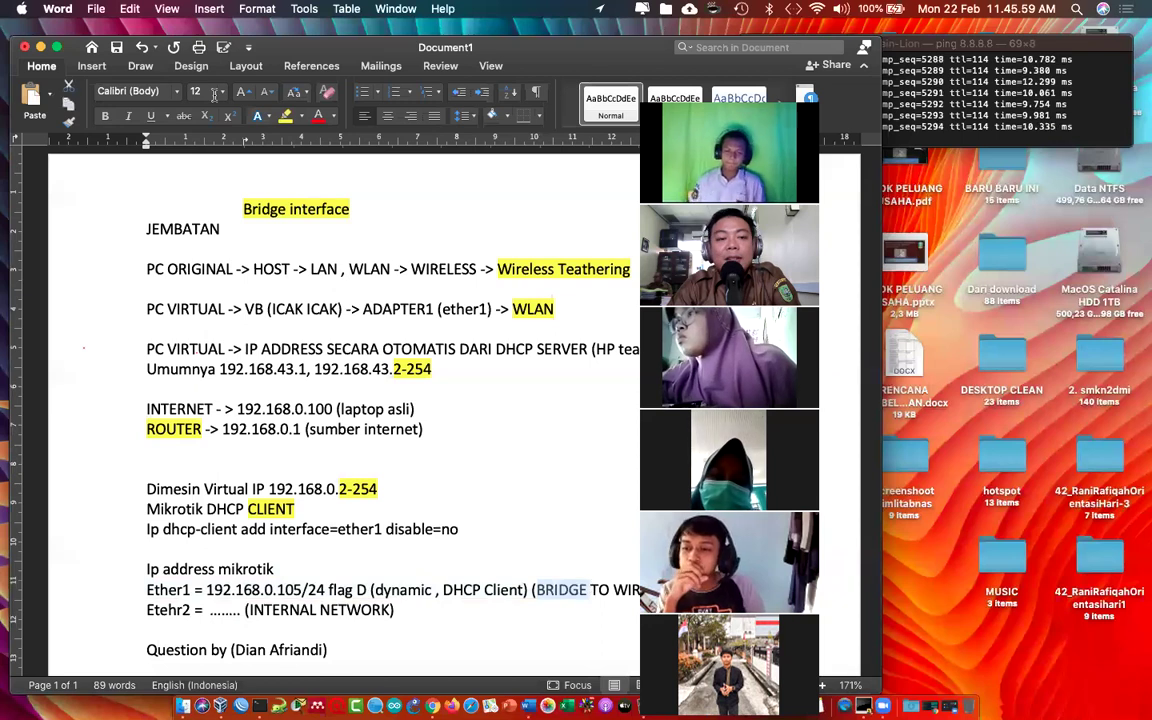
{"action": "left_click", "coordinate": [283, 117]}
{"action": "left_click_drag", "start_coordinate": [148, 610], "coordinate": [190, 610]}
{"action": "left_click", "coordinate": [313, 610]}
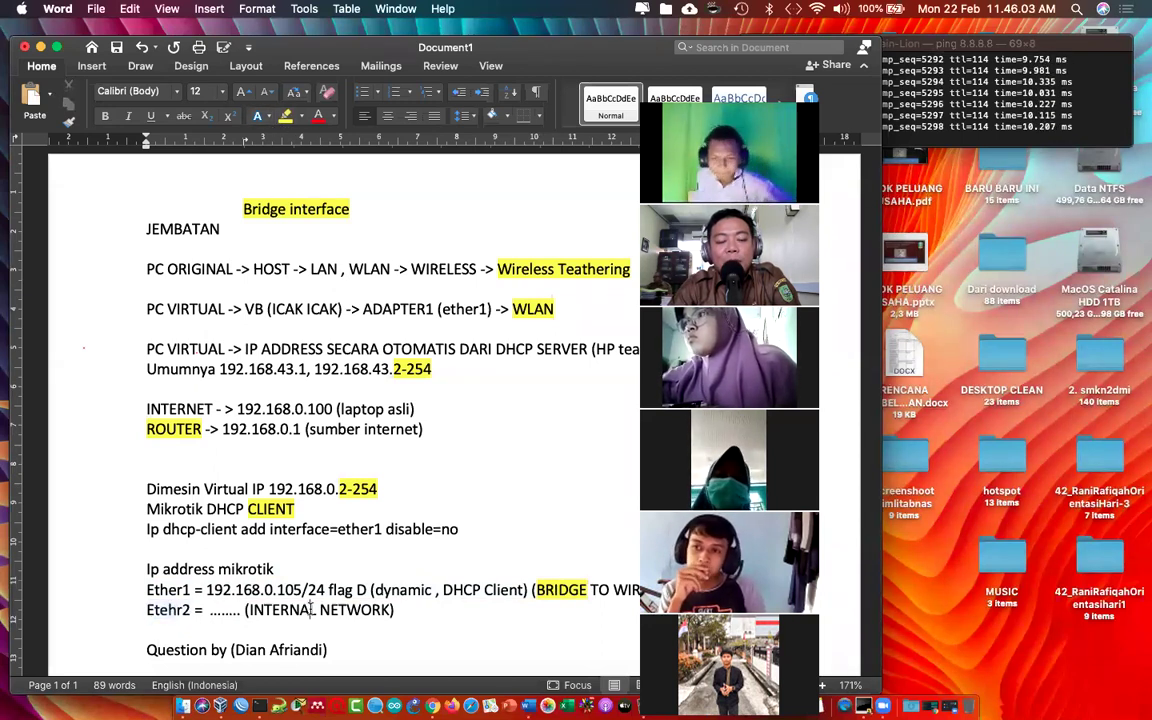
{"action": "left_click", "coordinate": [40, 47]}
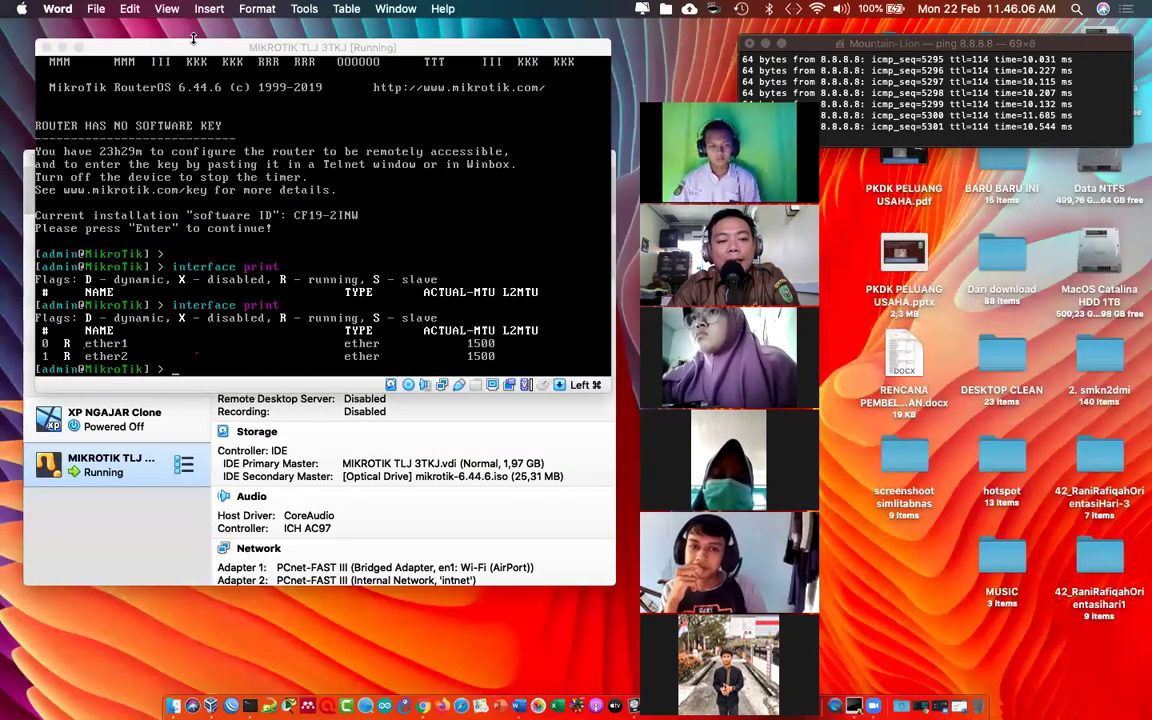
Step: In the router console run 'ip address add address=100.100.100.1/24 interface=ether2', then 'ip address print'
{"action": "left_click_drag", "start_coordinate": [193, 40], "coordinate": [201, 49]}
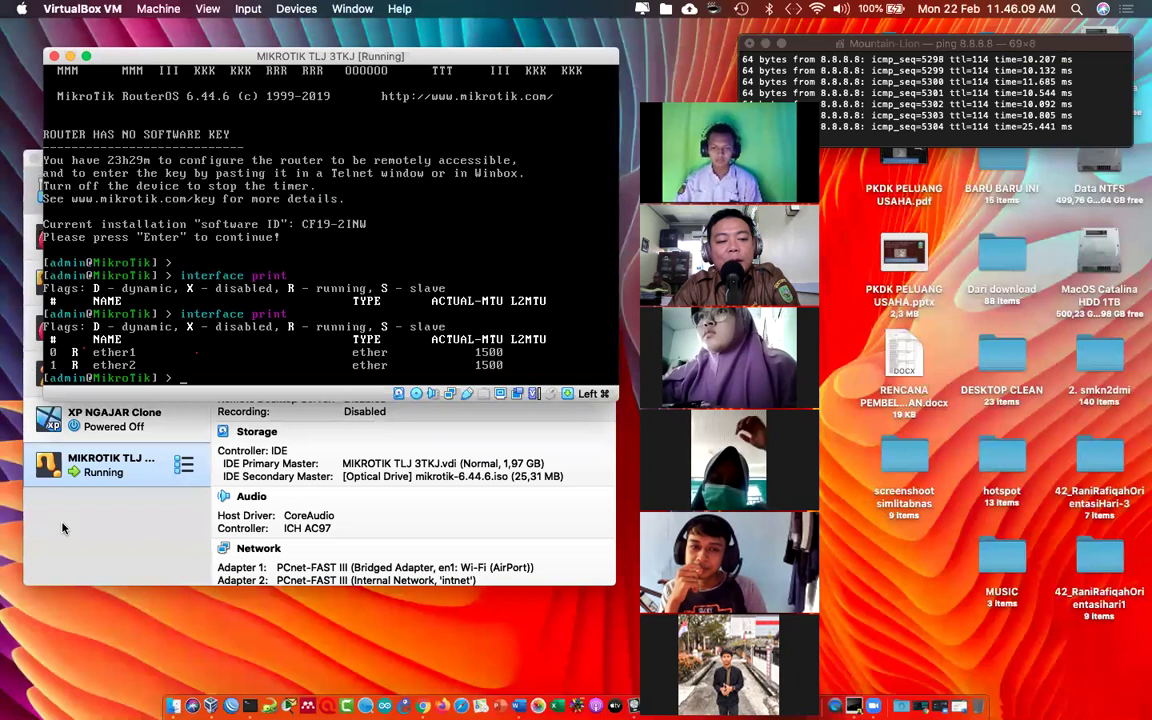
{"action": "left_click", "coordinate": [58, 476]}
{"action": "key", "text": "super+m"}
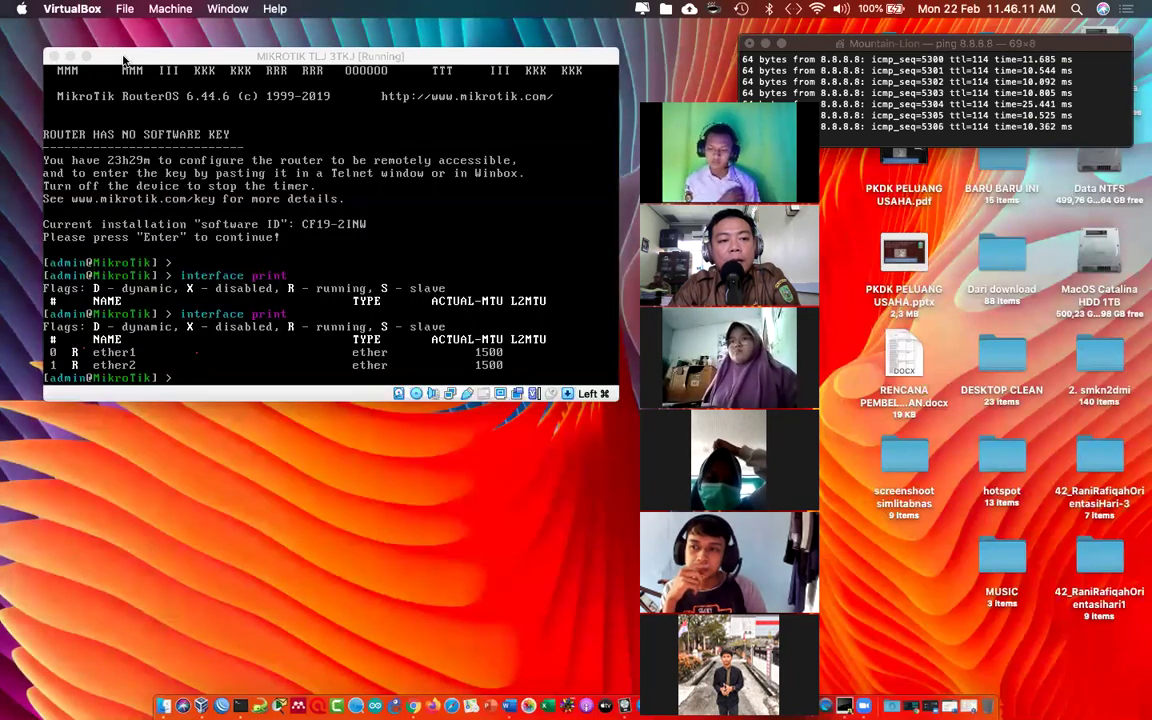
{"action": "left_click", "coordinate": [125, 76]}
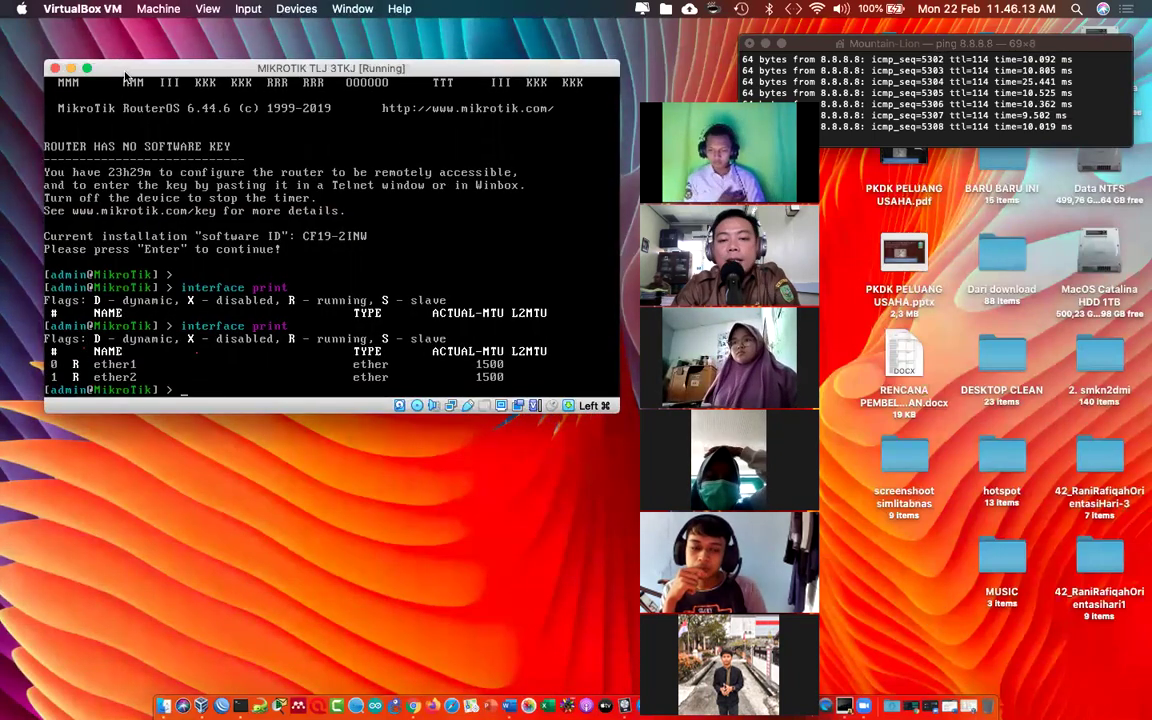
{"action": "type", "text": "ip address add address="}
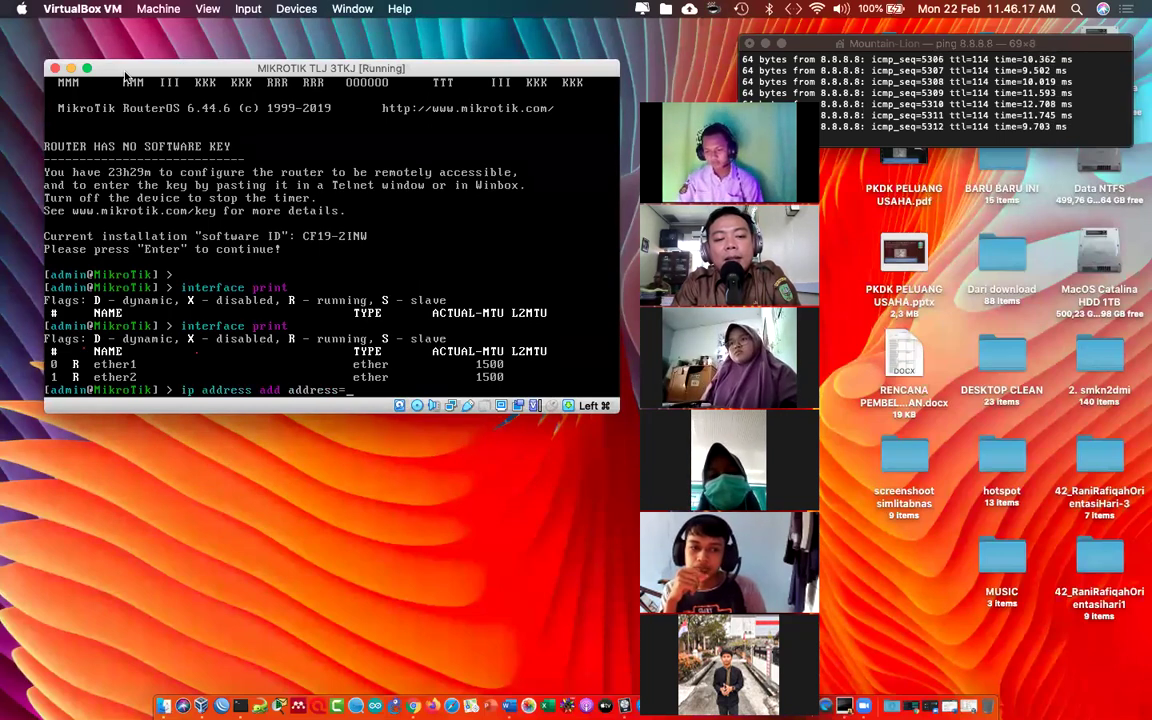
{"action": "type", "text": "100"}
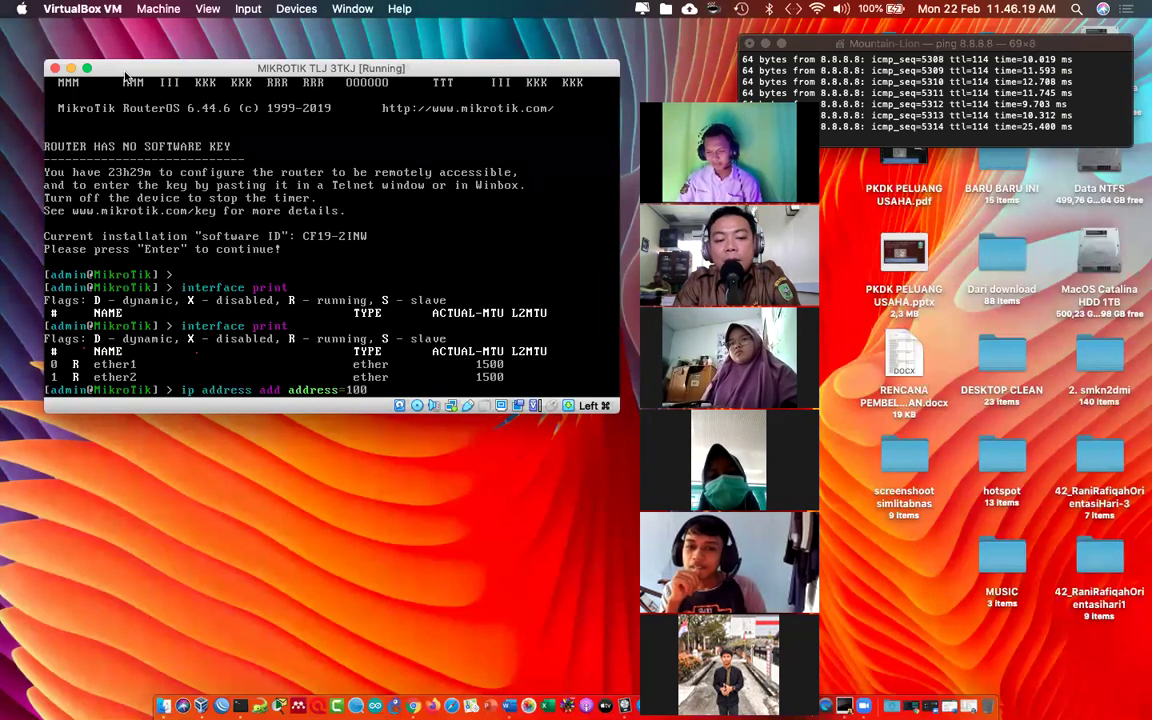
{"action": "type", "text": ".100.100.1"}
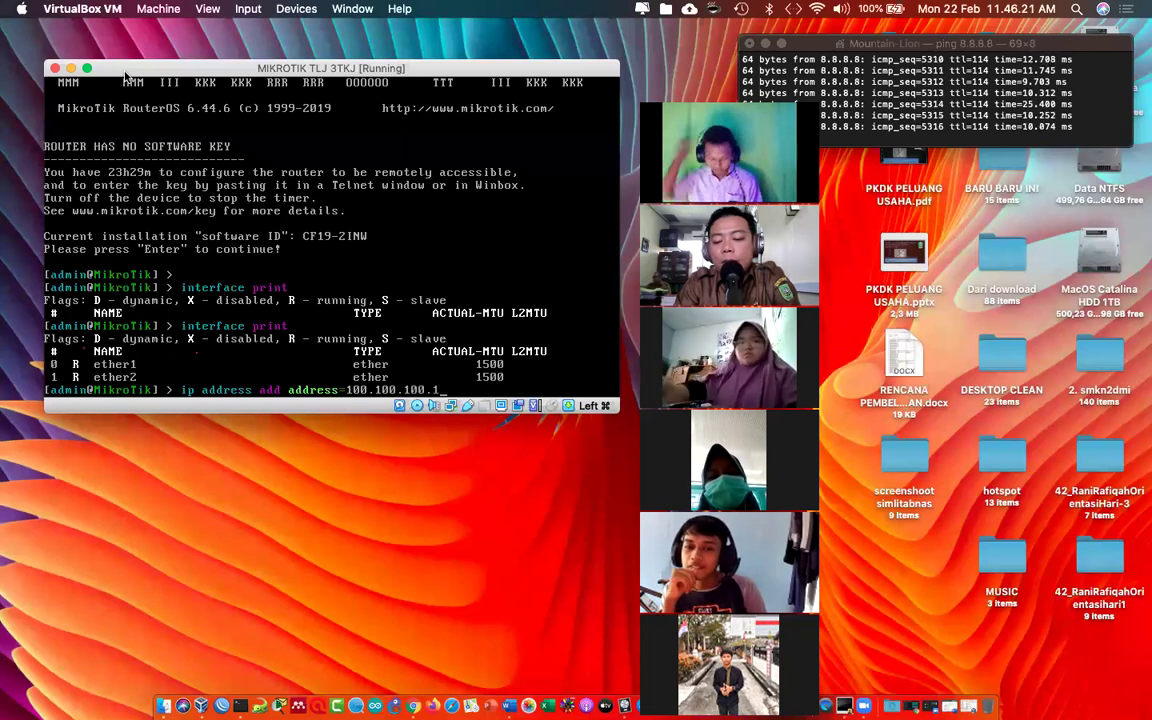
{"action": "type", "text": "/24 "}
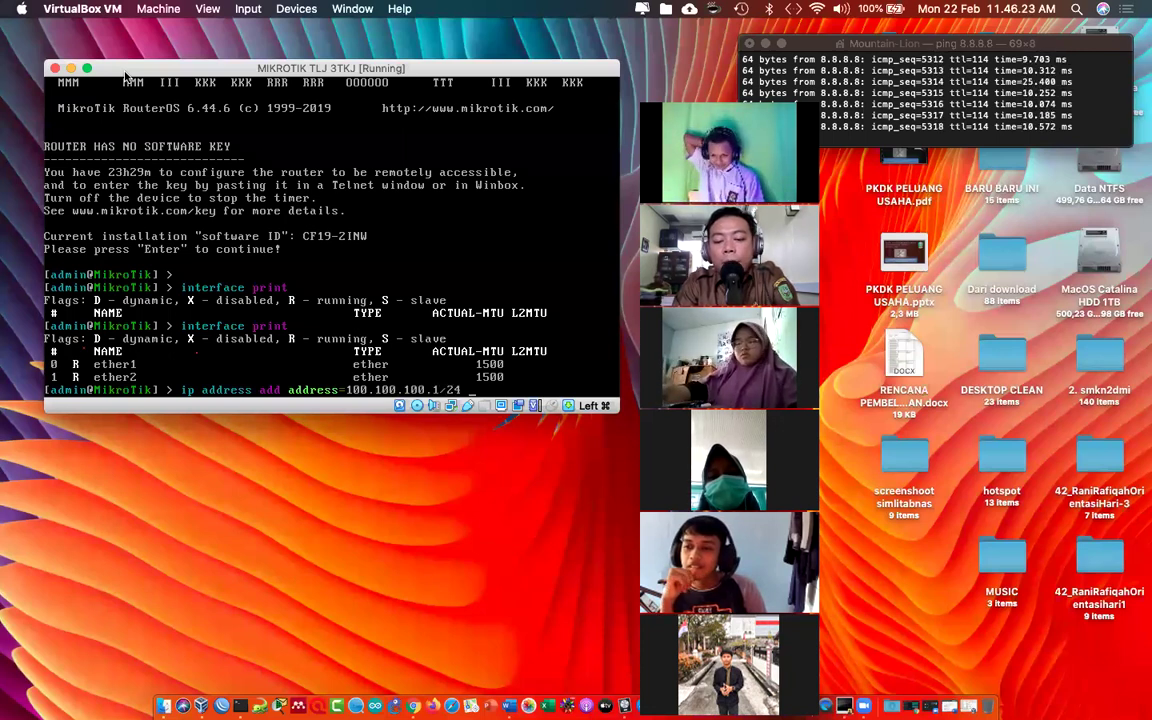
{"action": "type", "text": "intr"}
{"action": "key", "text": "Tab"}
{"action": "type", "text": "et"}
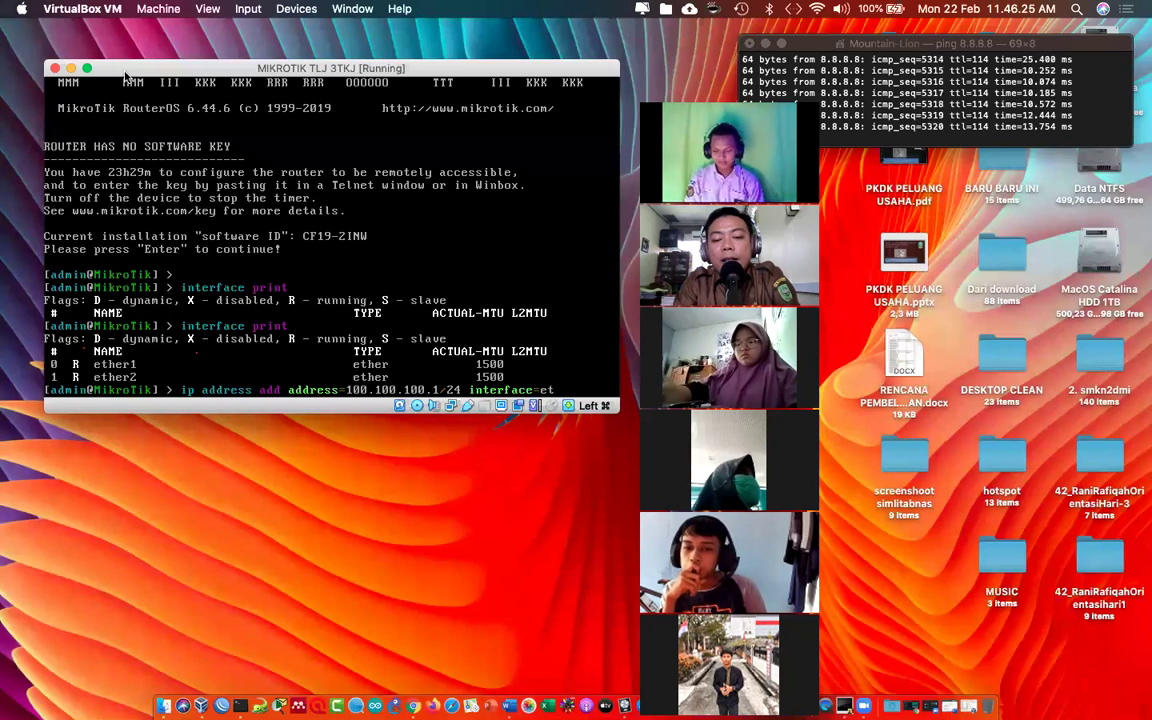
{"action": "type", "text": "her2"}
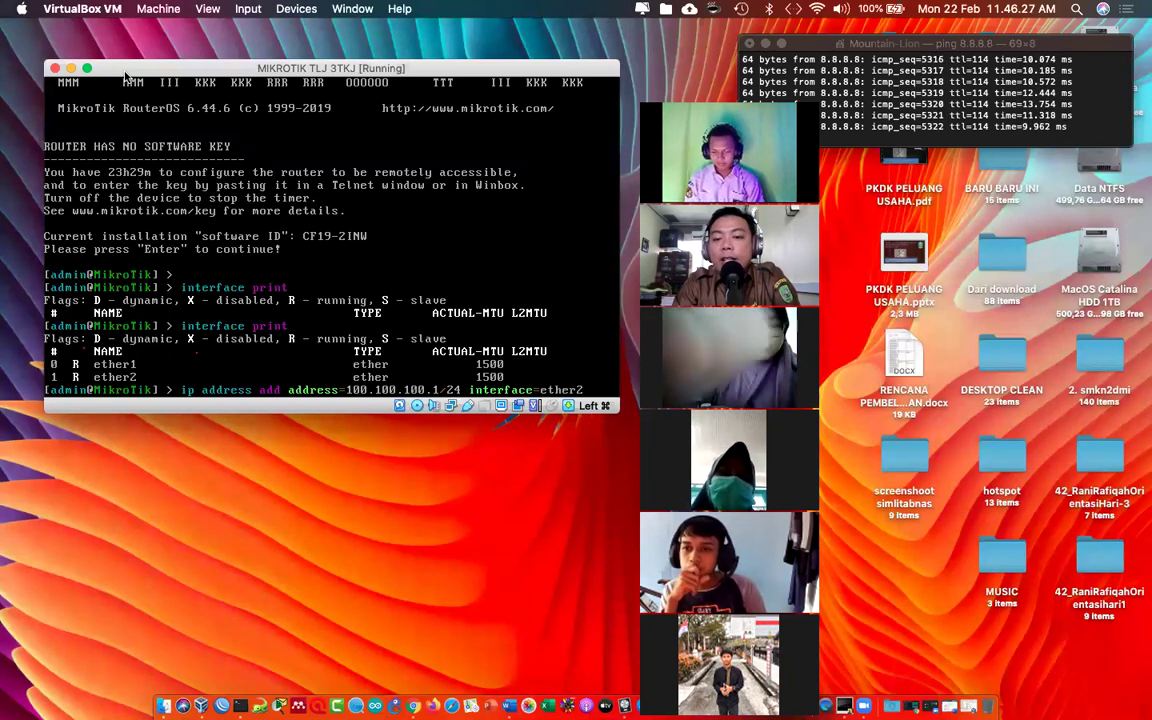
{"action": "key", "text": "Return"}
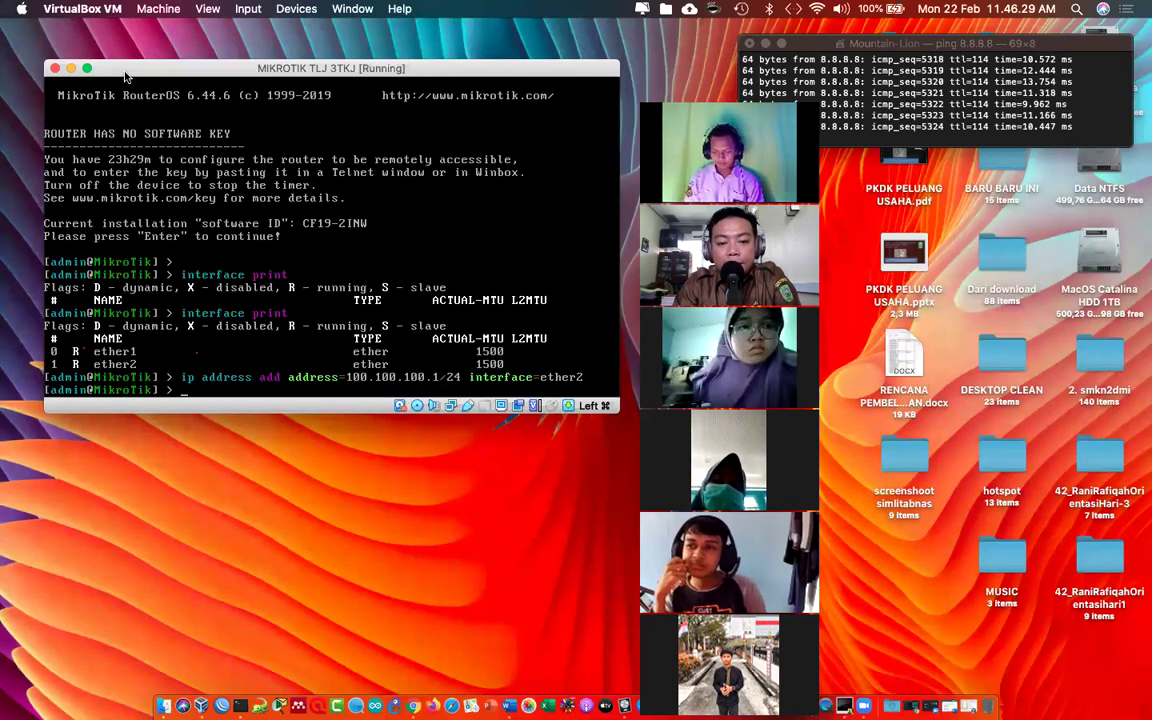
{"action": "type", "text": "i"}
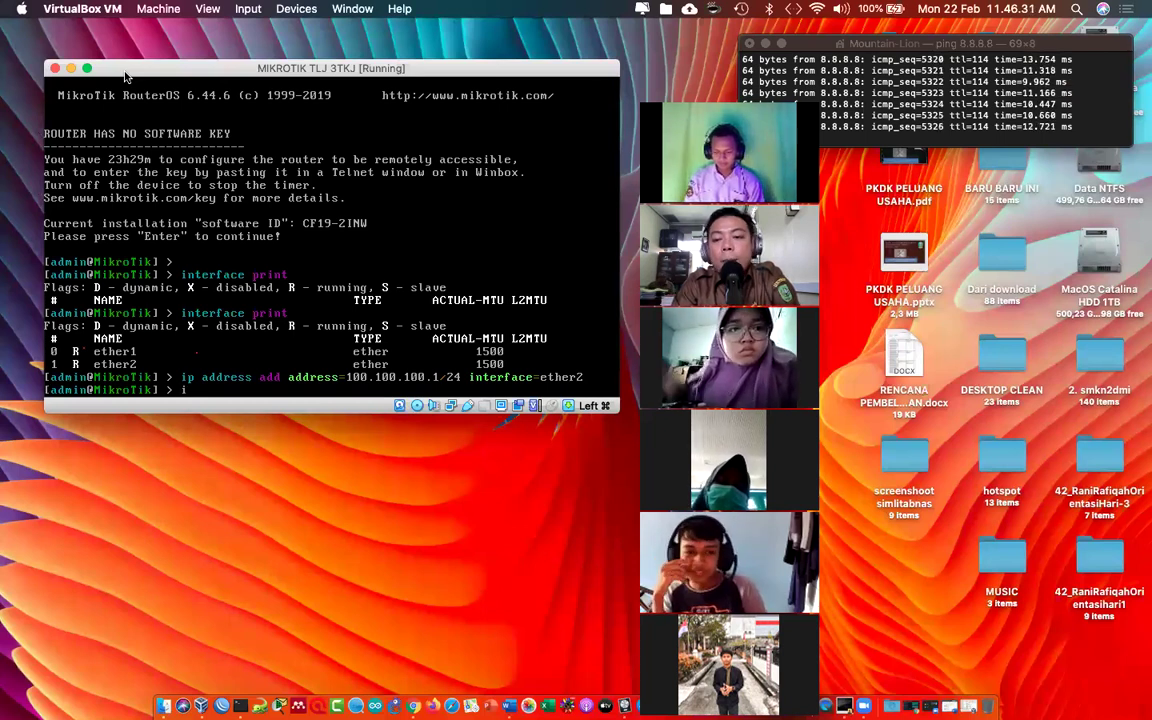
{"action": "type", "text": "p address print"}
{"action": "key", "text": "Return"}
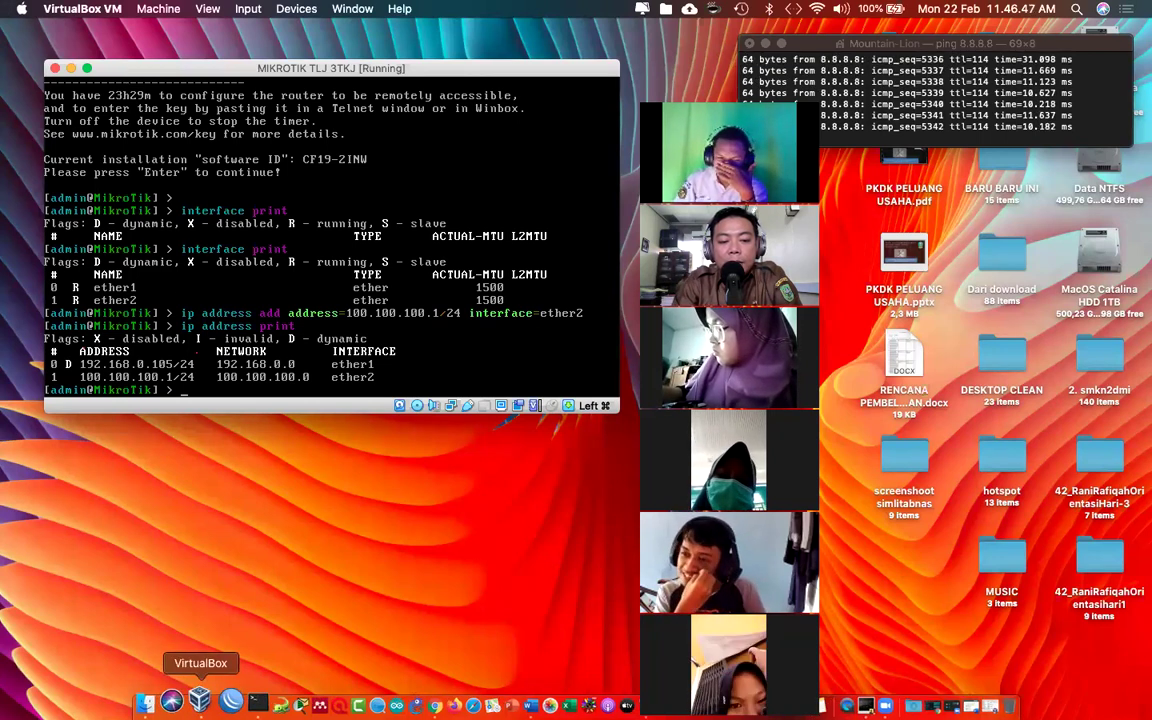
Step: Start the XP NGAJAR Clone virtual machine from the VirtualBox Manager
{"action": "left_click", "coordinate": [207, 706]}
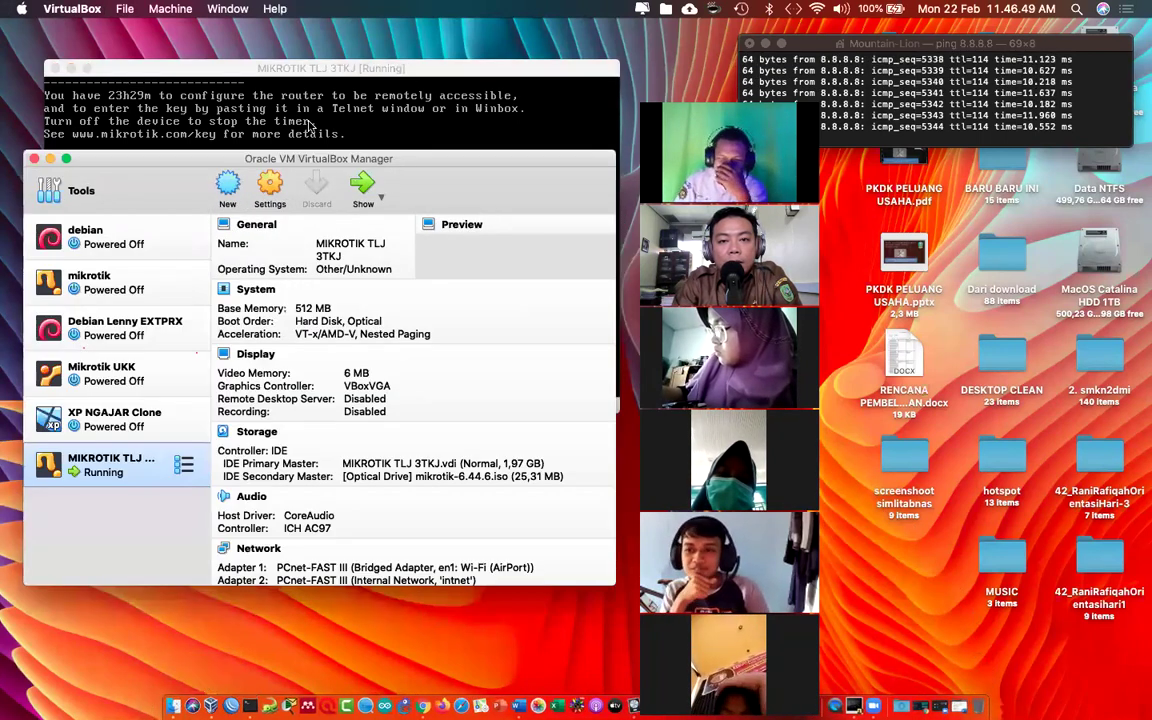
{"action": "left_click", "coordinate": [129, 430]}
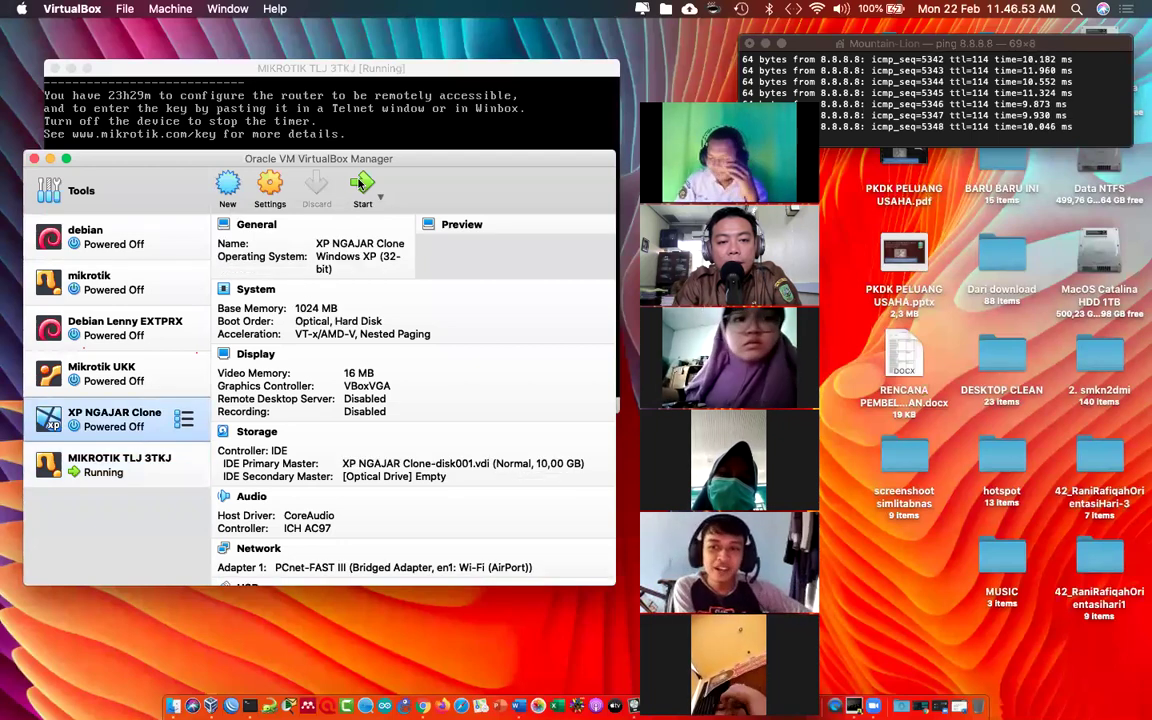
{"action": "left_click", "coordinate": [50, 158]}
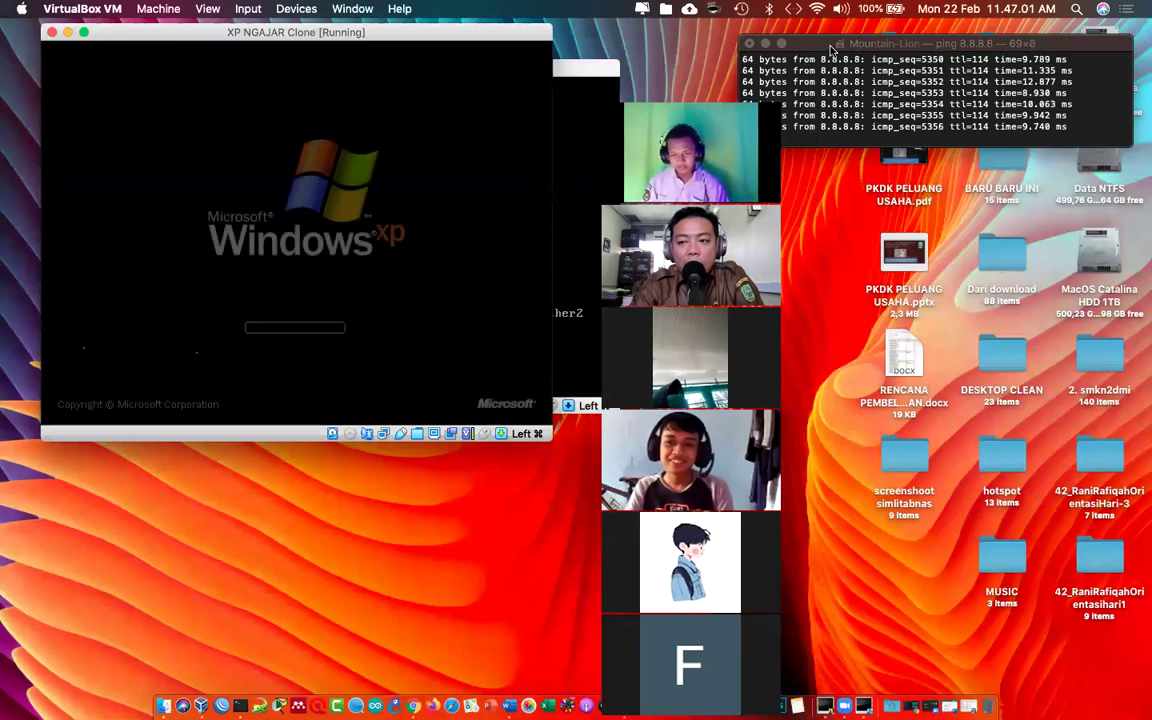
Step: Close the running 8.8.8.8 ping window and confirm terminating its process
{"action": "key", "text": "ctrl+Up"}
{"action": "left_click", "coordinate": [826, 48]}
{"action": "key", "text": "ctrl+Up"}
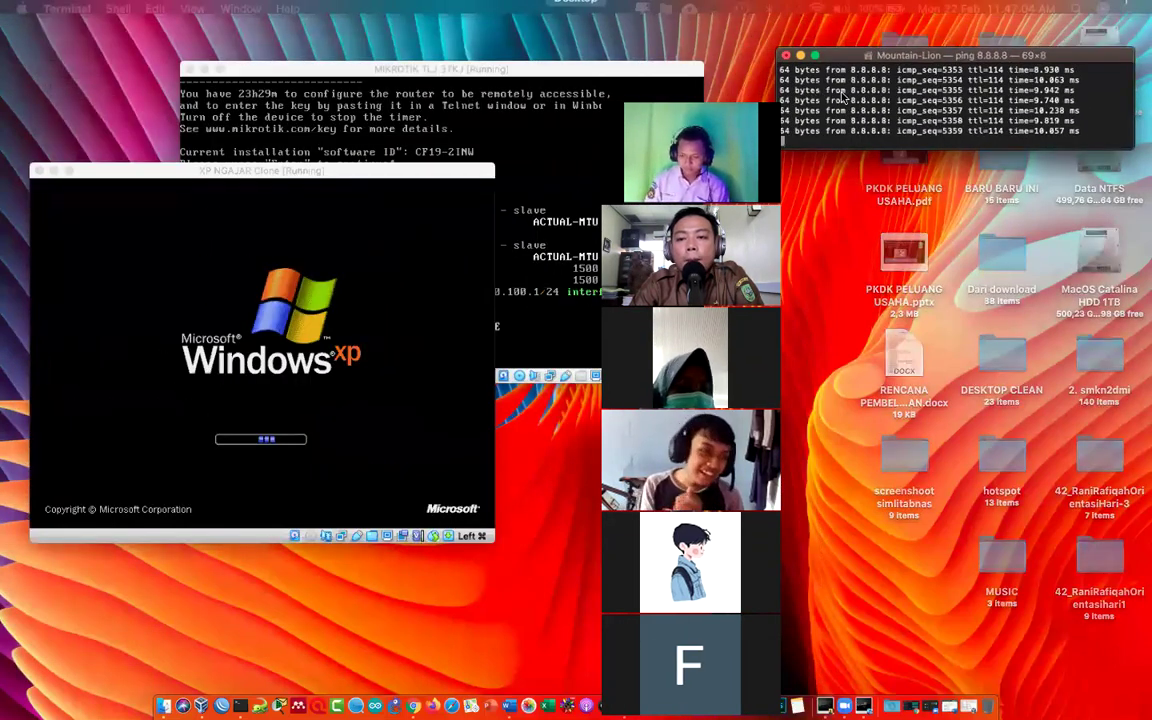
{"action": "left_click", "coordinate": [789, 97]}
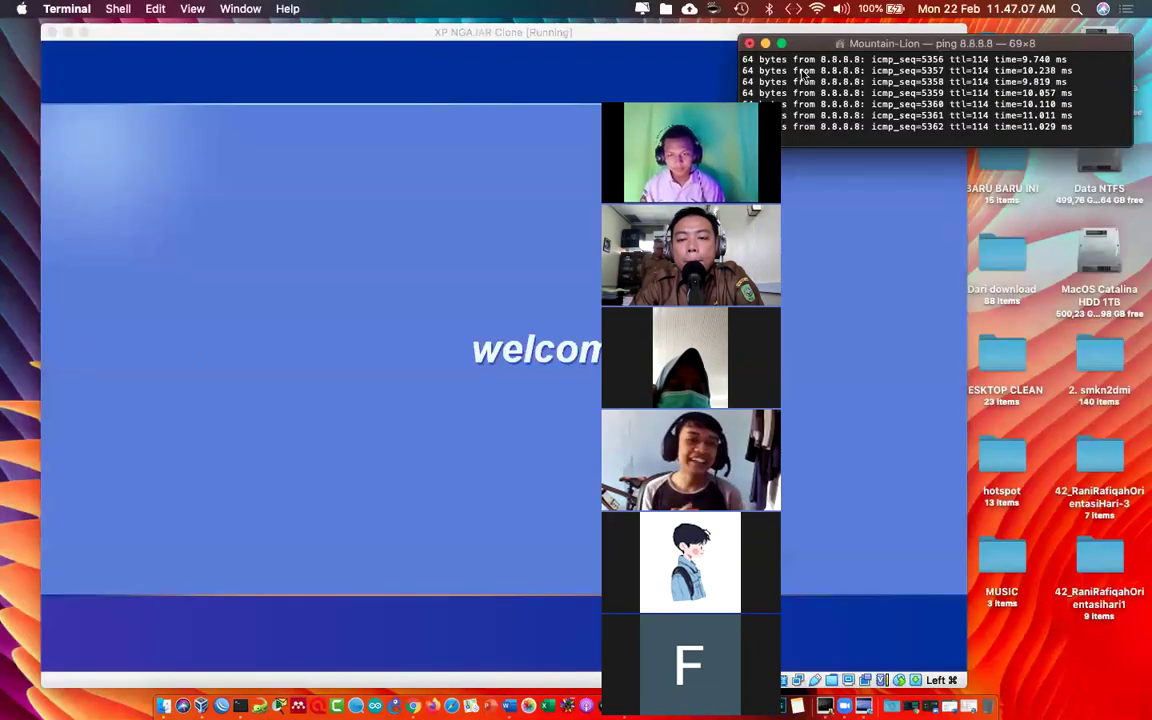
{"action": "left_click", "coordinate": [748, 44]}
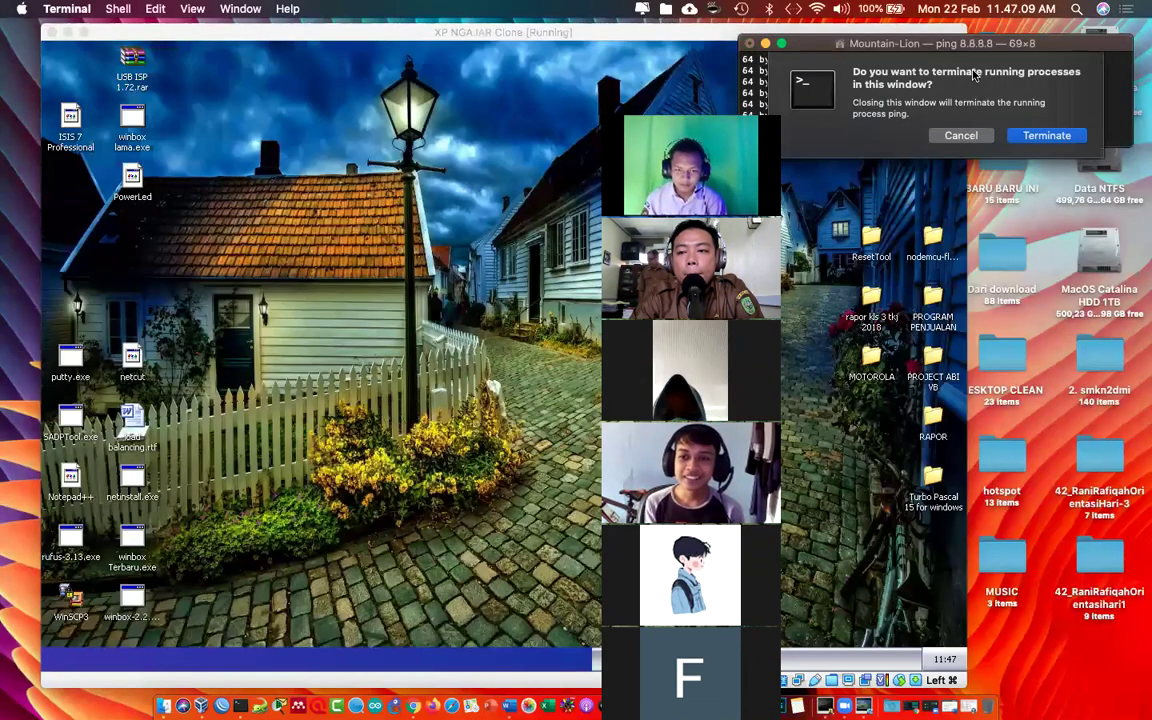
{"action": "left_click_drag", "start_coordinate": [858, 44], "coordinate": [371, 160]}
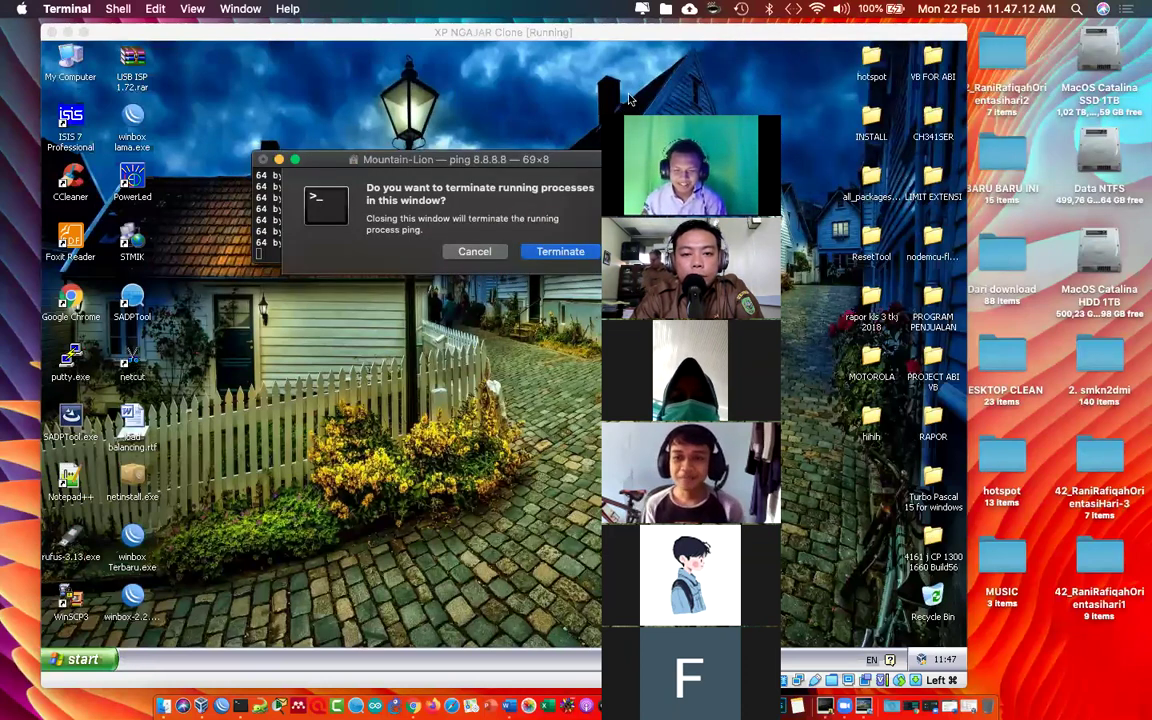
{"action": "key", "text": "Return"}
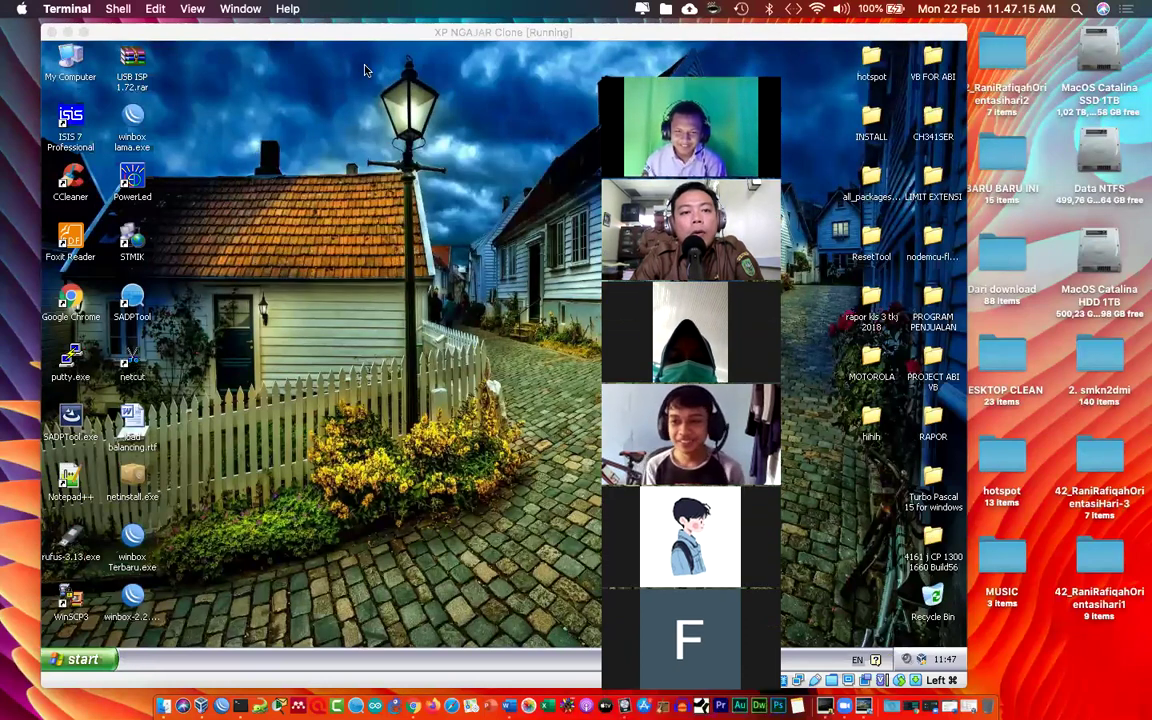
{"action": "left_click_drag", "start_coordinate": [327, 39], "coordinate": [287, 34]}
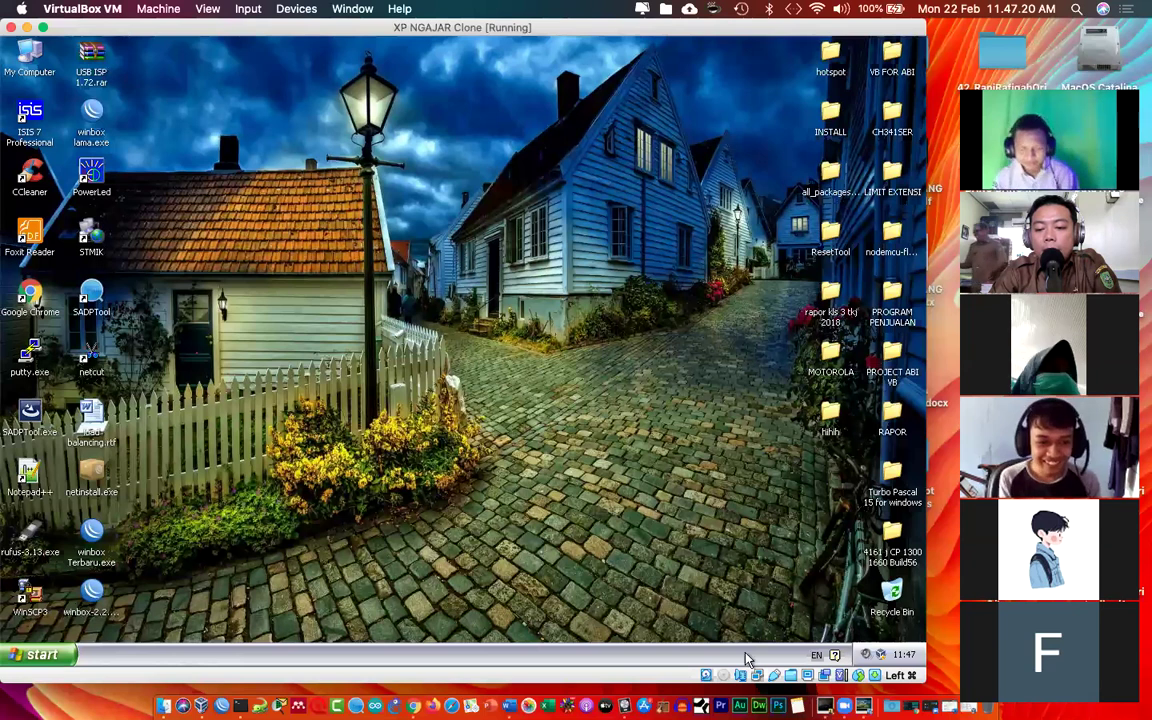
Step: Switch the XP NGAJAR Clone's Adapter 1 from Bridged to Internal Network 'intnet' and save
{"action": "left_click", "coordinate": [757, 676]}
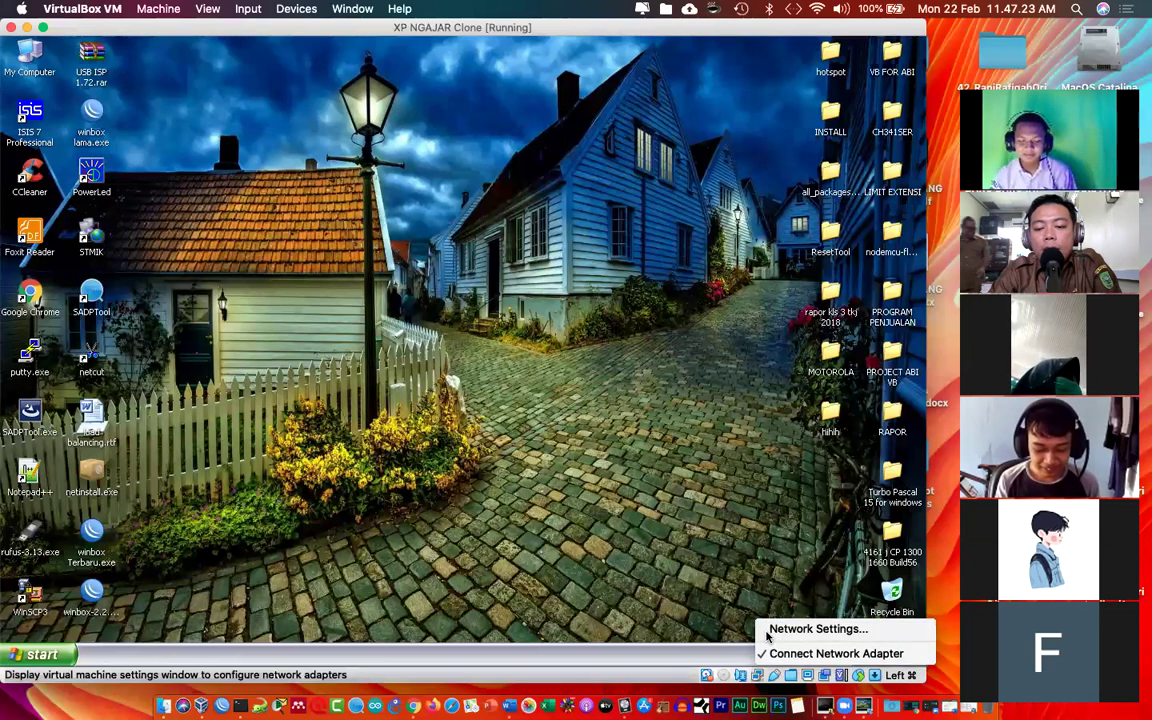
{"action": "left_click", "coordinate": [767, 632]}
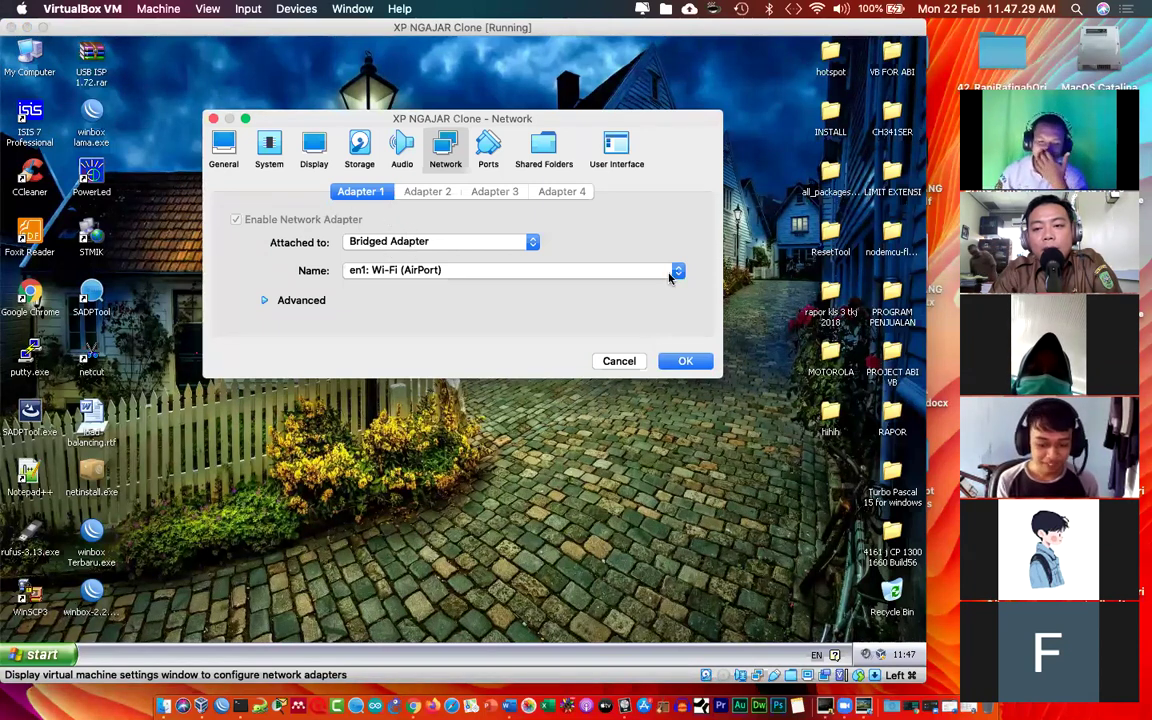
{"action": "left_click", "coordinate": [432, 243]}
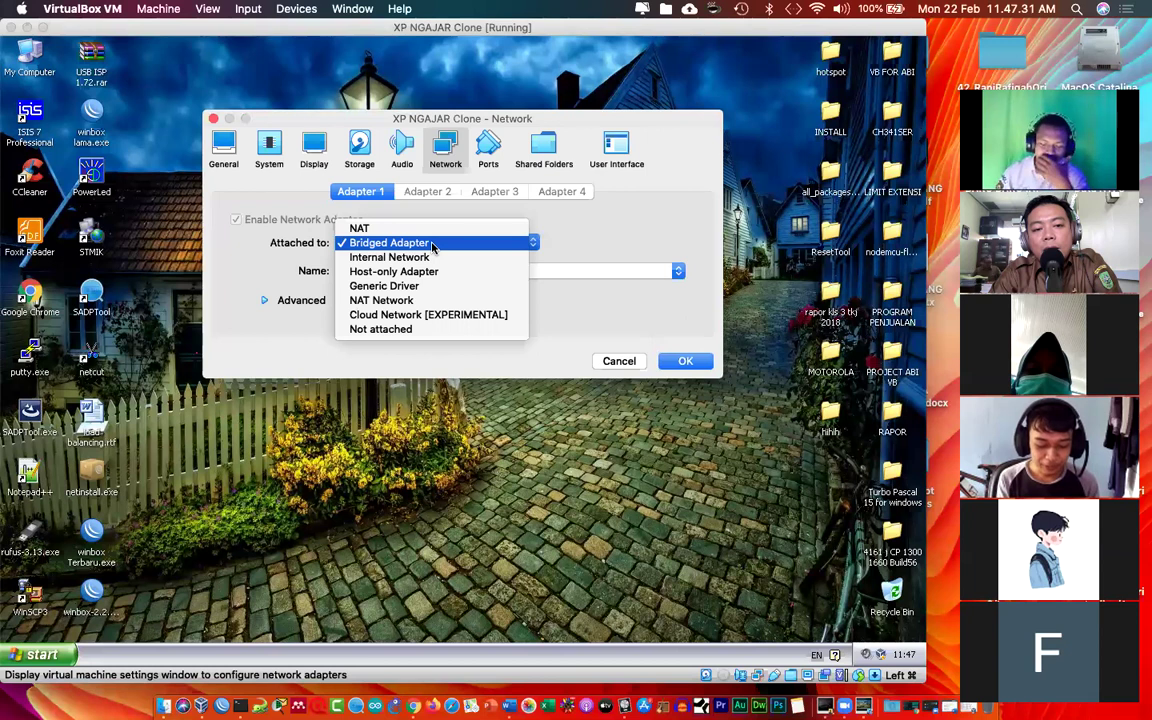
{"action": "left_click", "coordinate": [430, 258]}
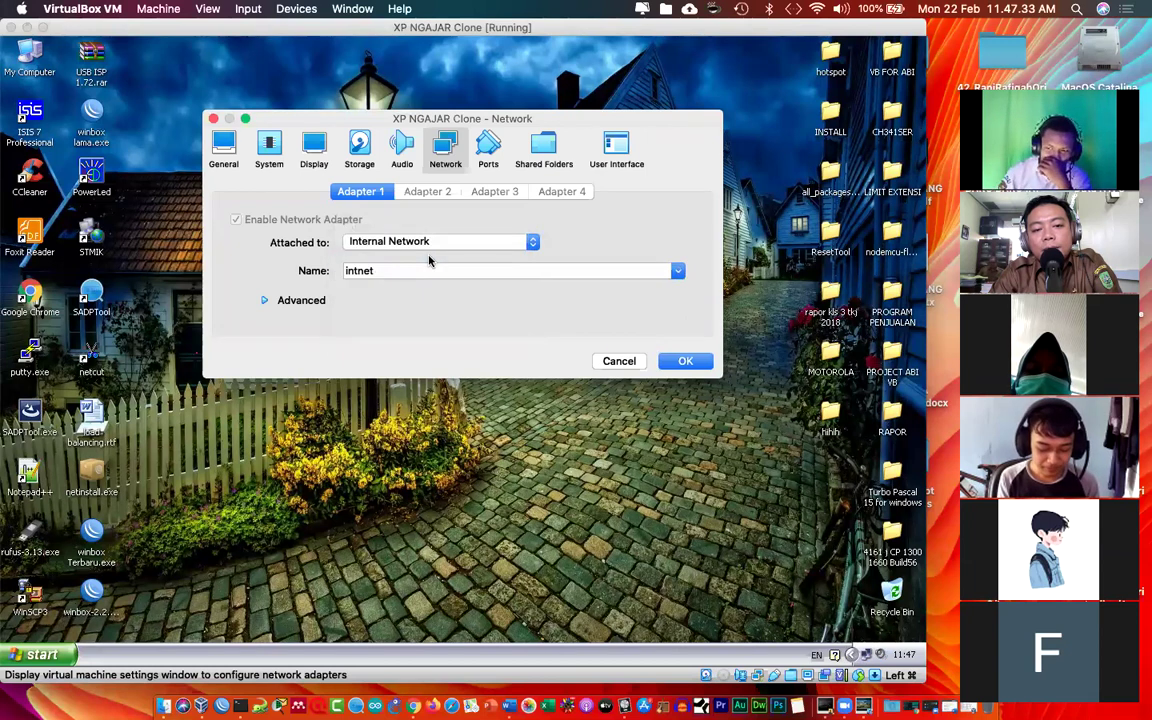
{"action": "left_click", "coordinate": [425, 243]}
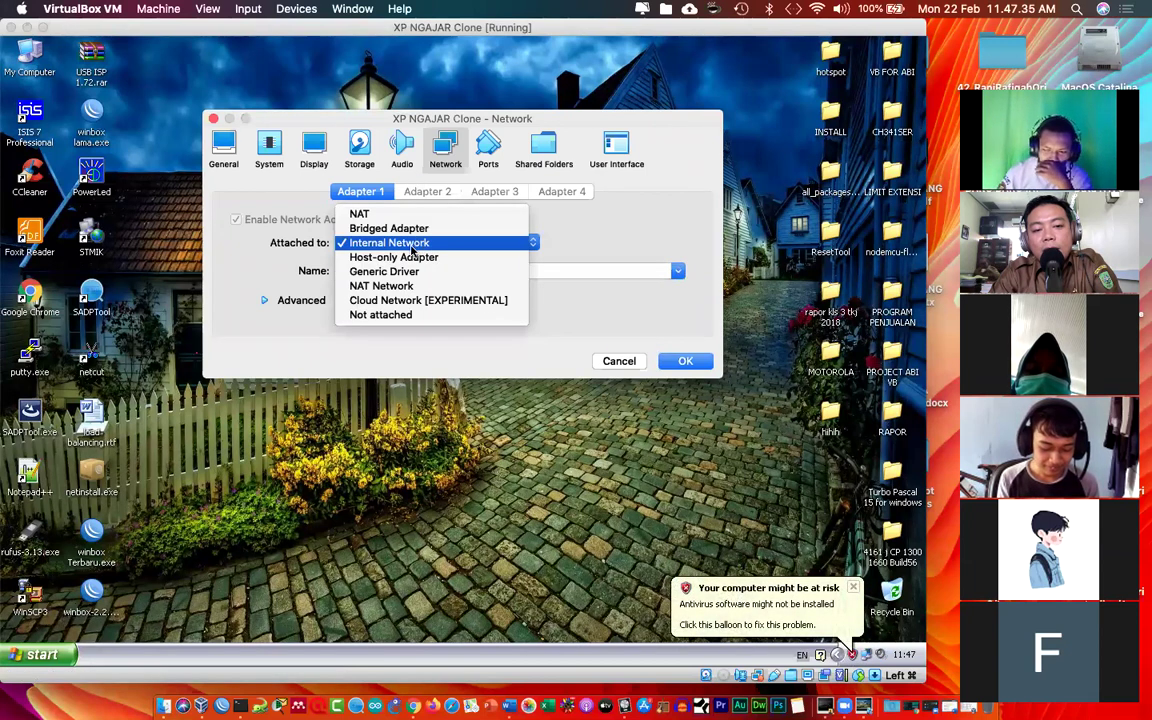
{"action": "left_click", "coordinate": [411, 245]}
{"action": "left_click", "coordinate": [686, 361]}
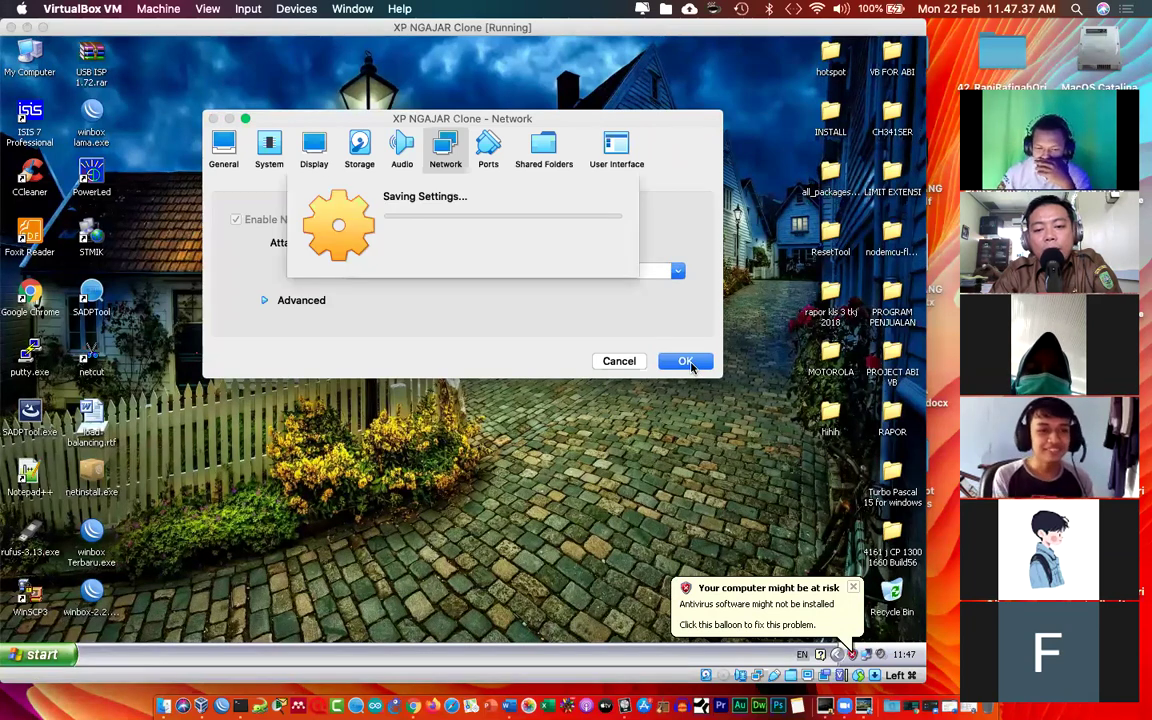
{"action": "key", "text": "ctrl+Up"}
{"action": "left_click", "coordinate": [352, 66]}
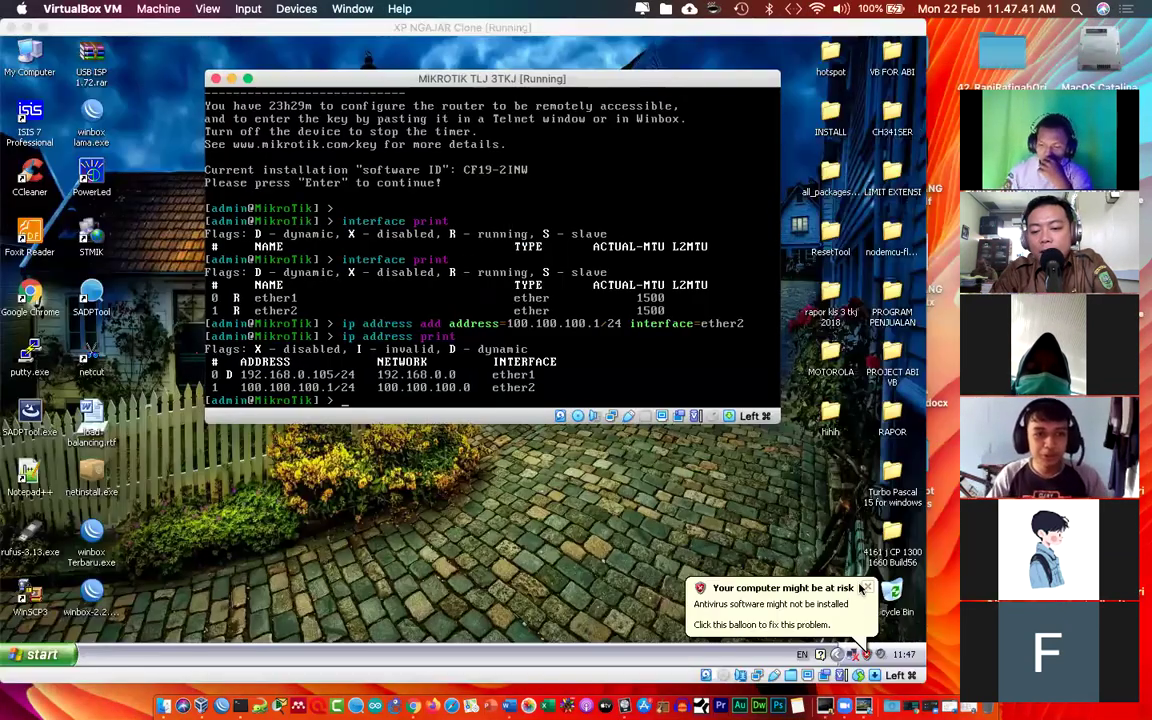
Step: Bring the XP NGAJAR Clone window back in front and shrink it to a smaller size
{"action": "left_click", "coordinate": [780, 535]}
{"action": "key", "text": "ctrl+Up"}
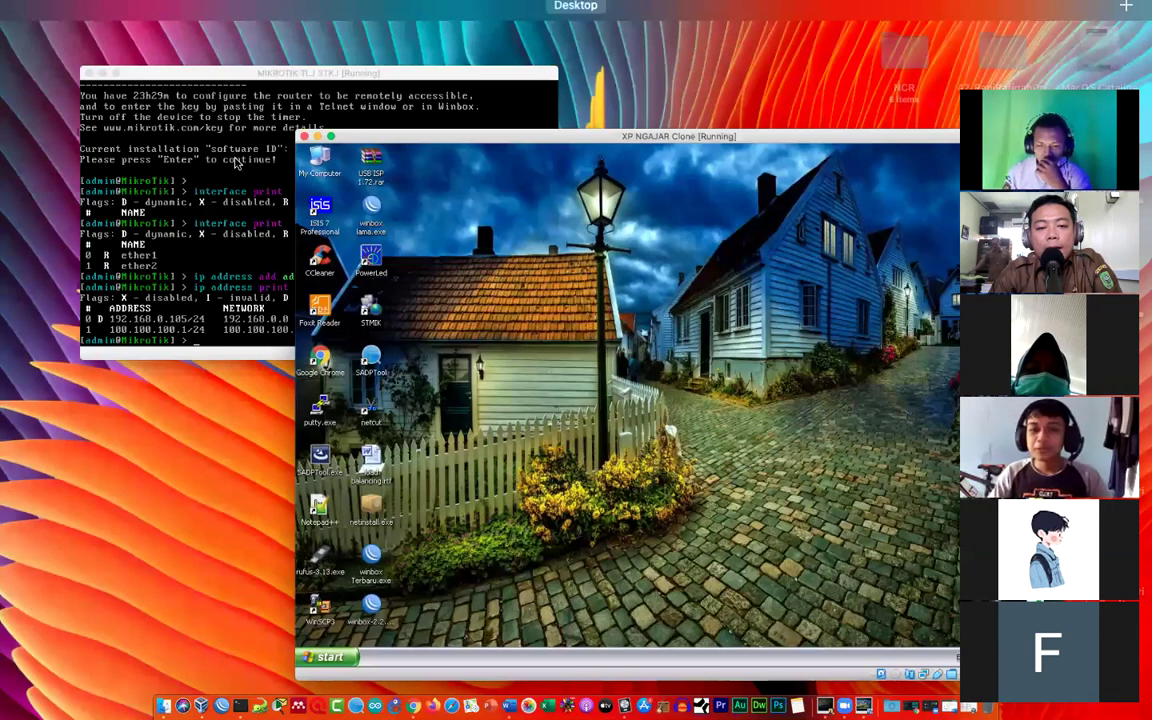
{"action": "left_click", "coordinate": [427, 386]}
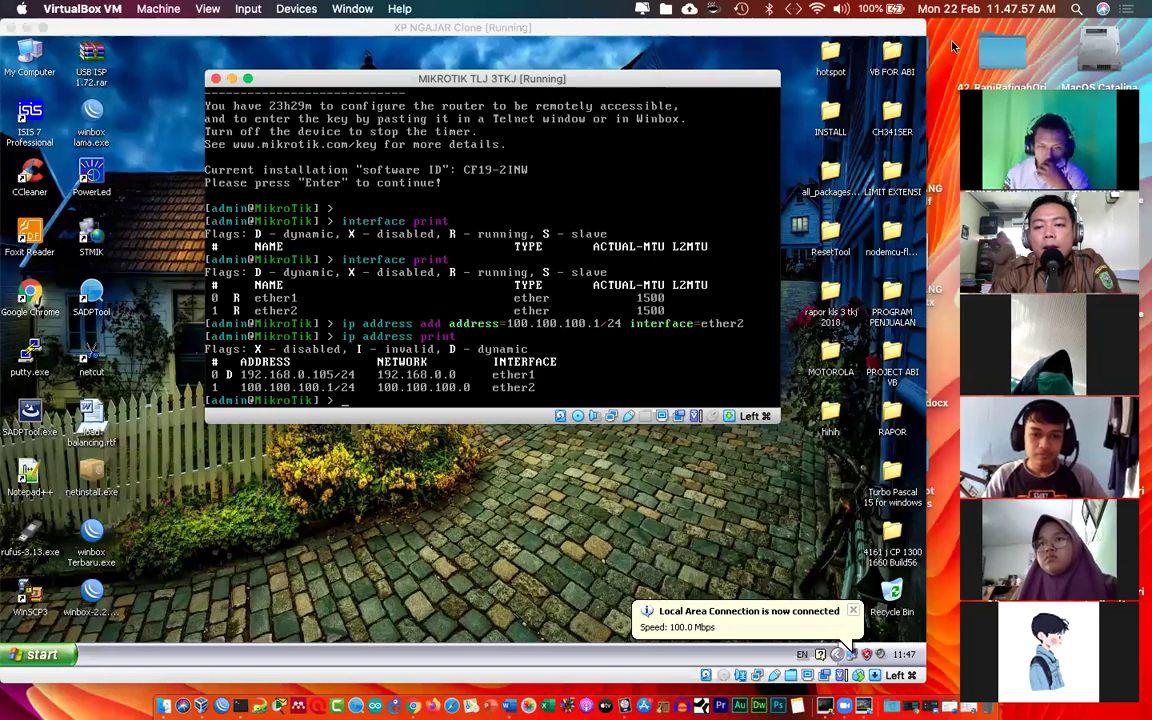
{"action": "left_click_drag", "start_coordinate": [1050, 140], "coordinate": [895, 140]}
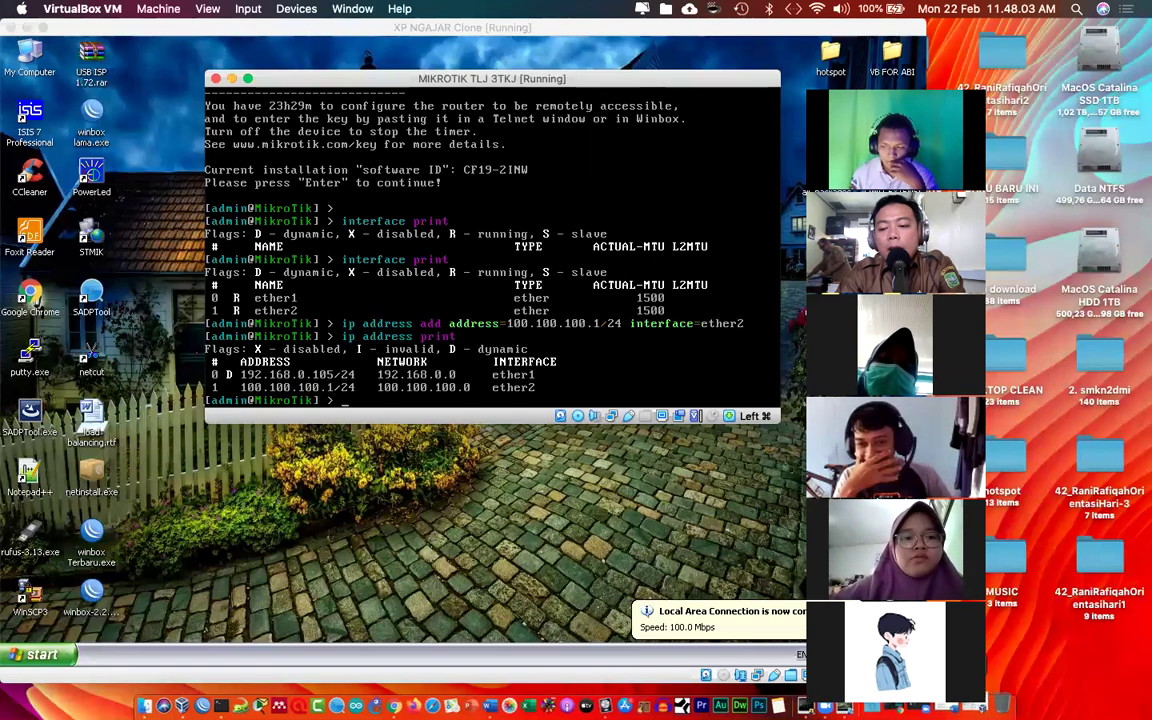
{"action": "left_click", "coordinate": [515, 452]}
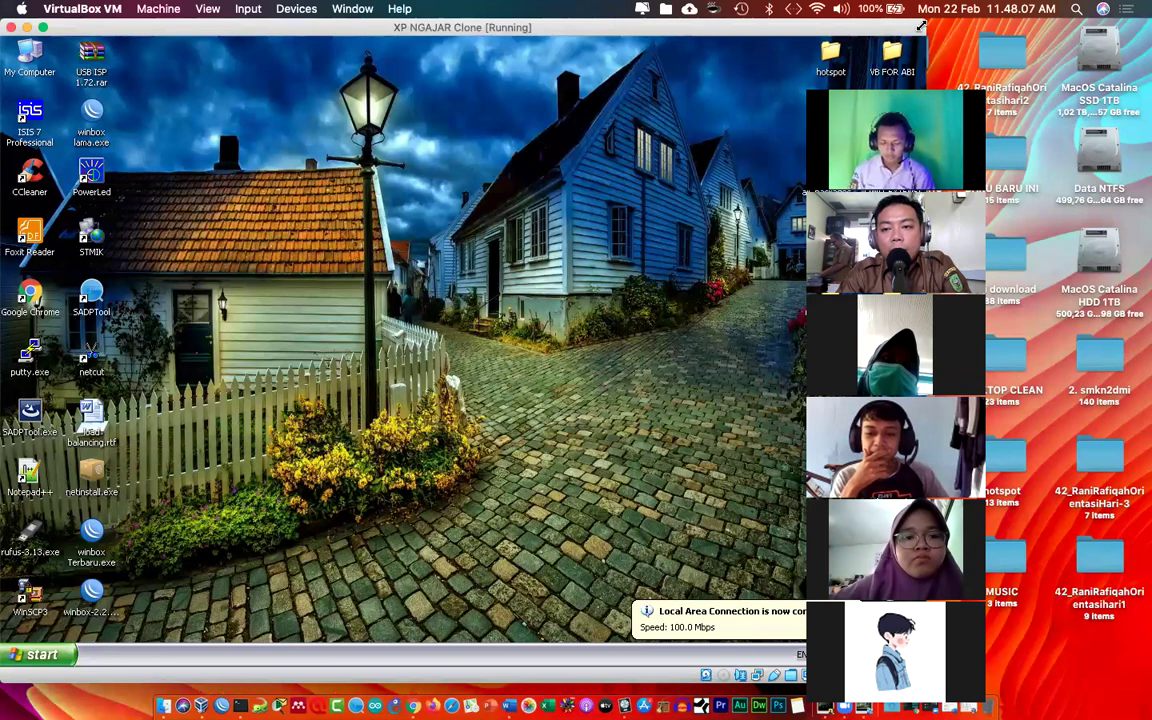
{"action": "left_click_drag", "start_coordinate": [924, 20], "coordinate": [700, 80]}
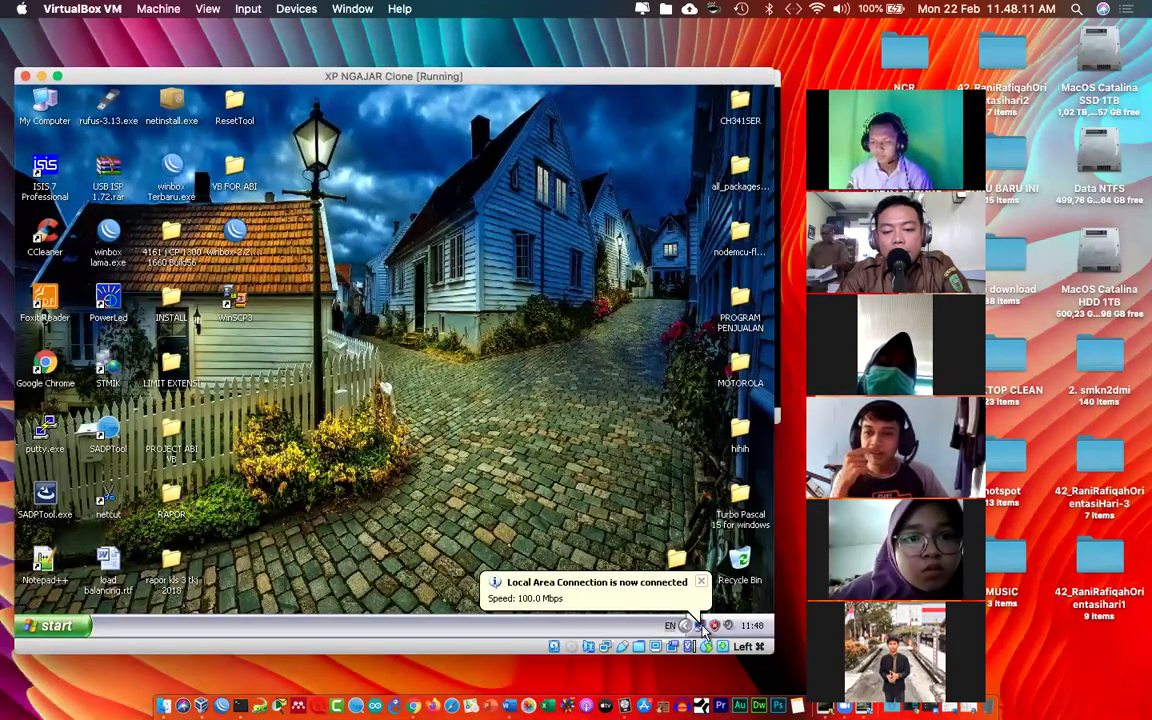
Step: Set XP's TCP/IP to 100.100.100.2, mask 255.255.255.0, gateway 100.100.100.1, DNS 8.8.8.8
{"action": "double_click", "coordinate": [701, 625]}
{"action": "left_click", "coordinate": [293, 484]}
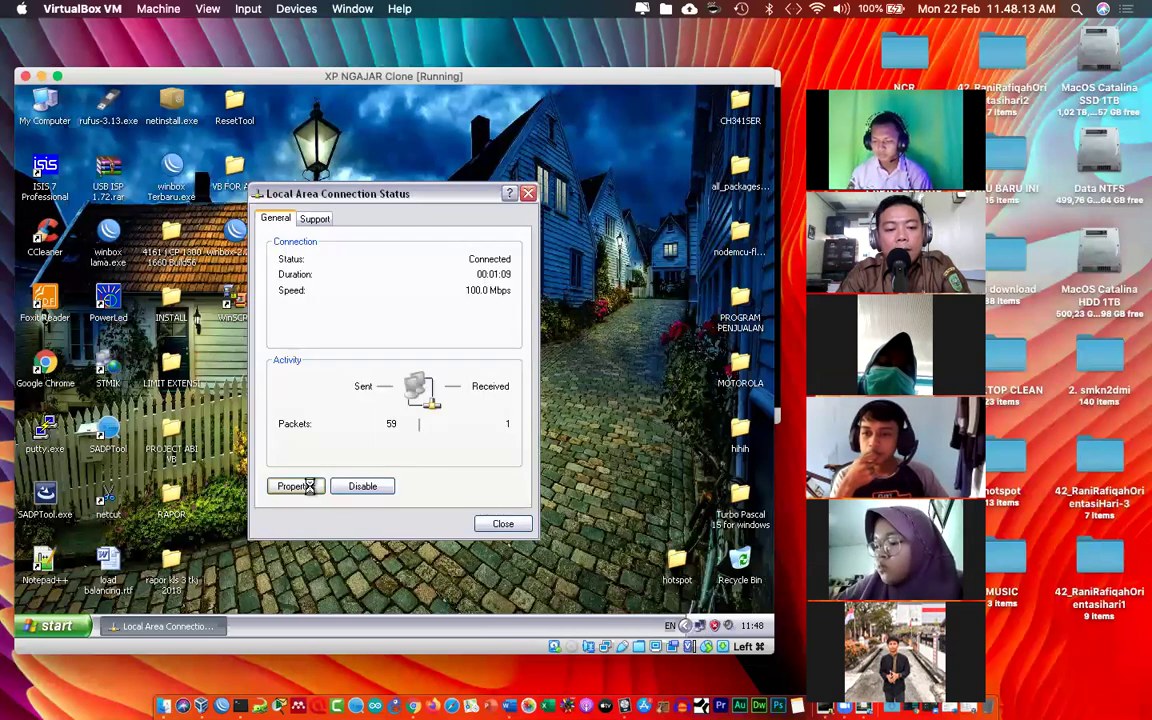
{"action": "double_click", "coordinate": [246, 369]}
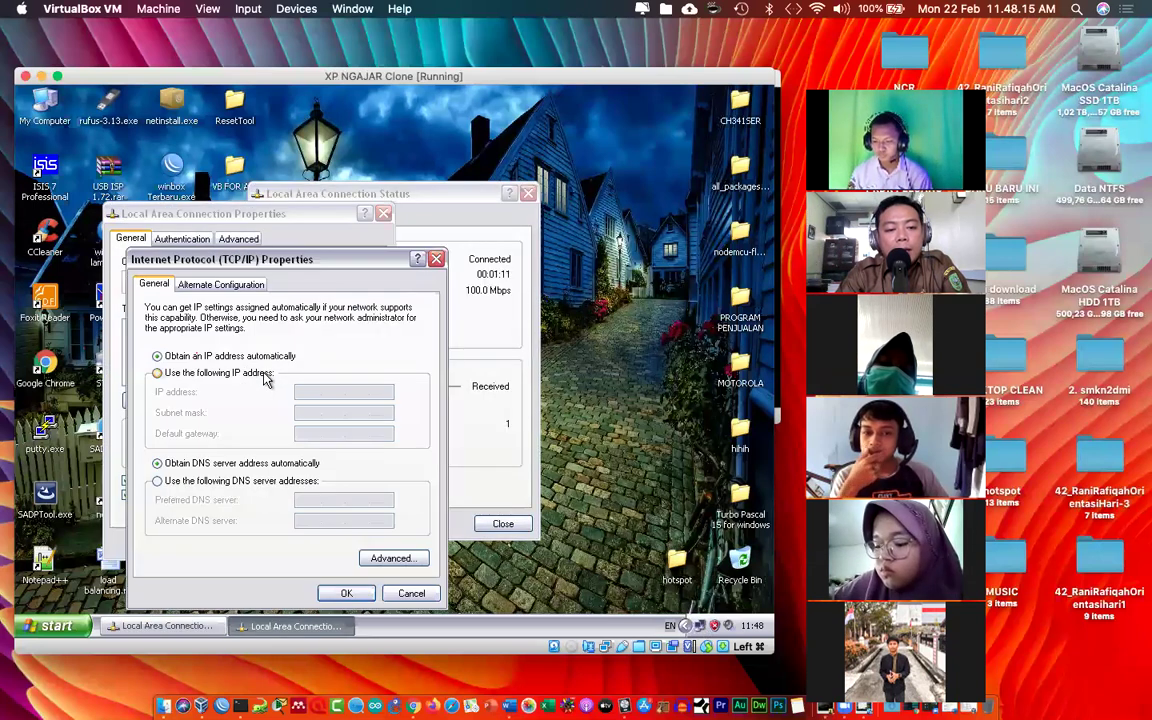
{"action": "left_click", "coordinate": [265, 373]}
{"action": "left_click", "coordinate": [297, 392]}
{"action": "type", "text": "100.100.100."}
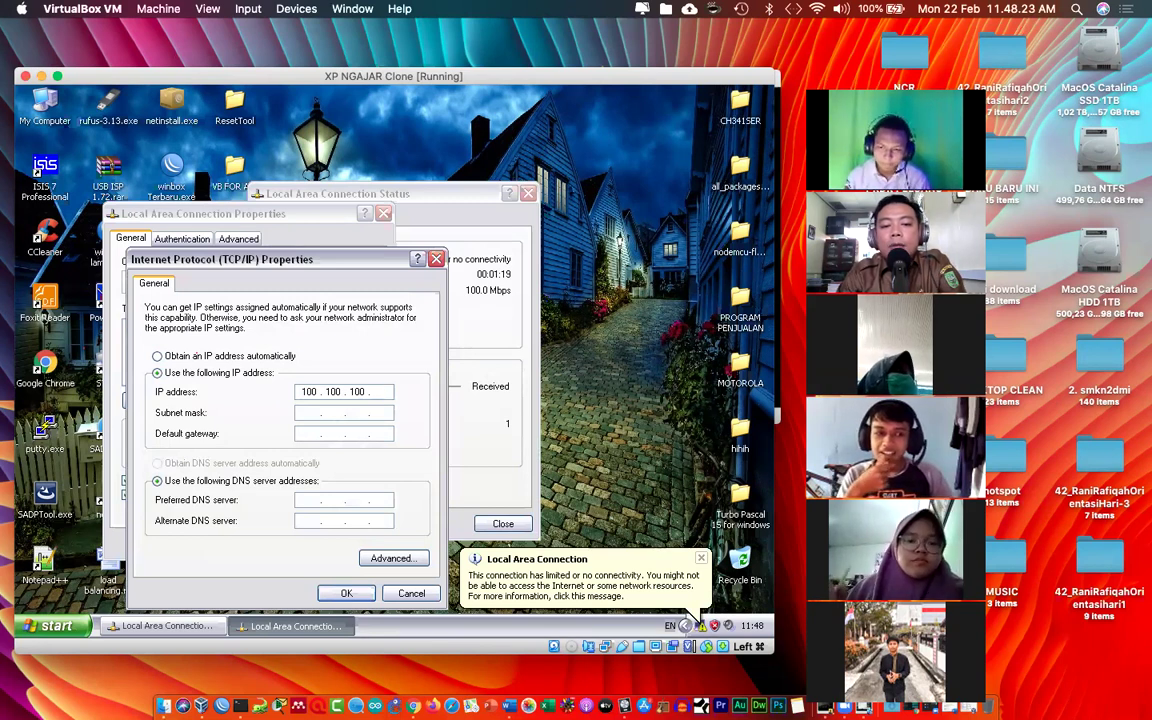
{"action": "type", "text": "2"}
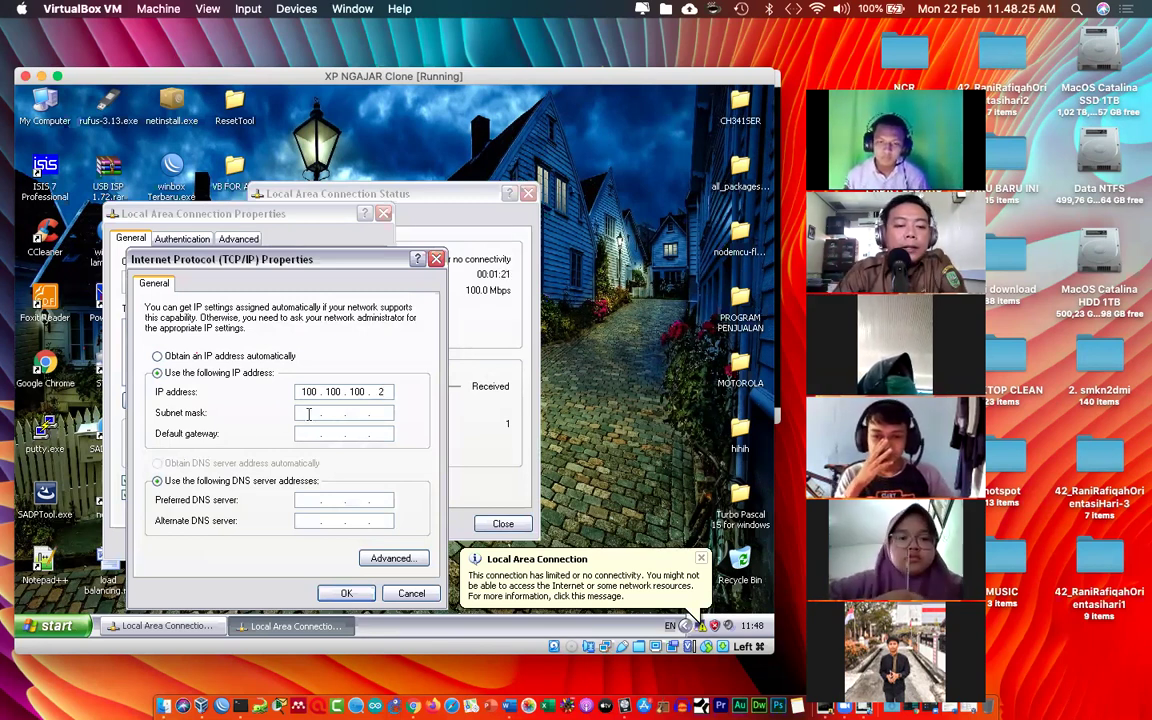
{"action": "left_click", "coordinate": [309, 414]}
{"action": "type", "text": "255 . 255 . 255 . 0"}
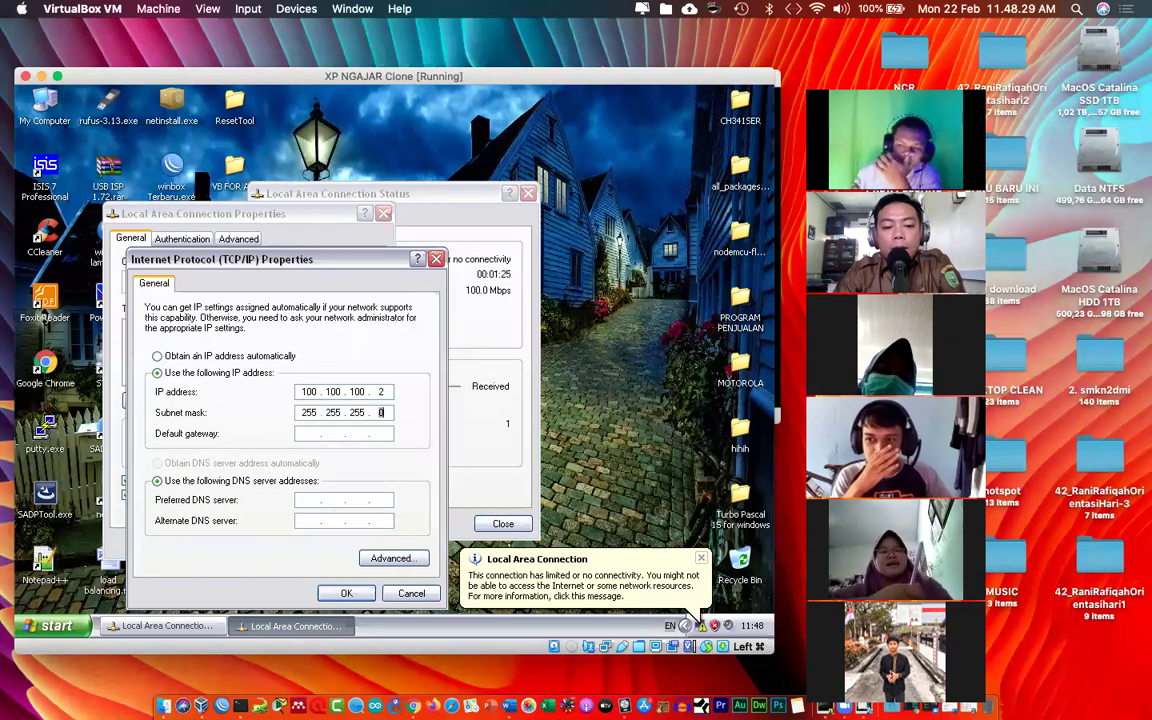
{"action": "left_click", "coordinate": [307, 435]}
{"action": "type", "text": "100 . 100 . "}
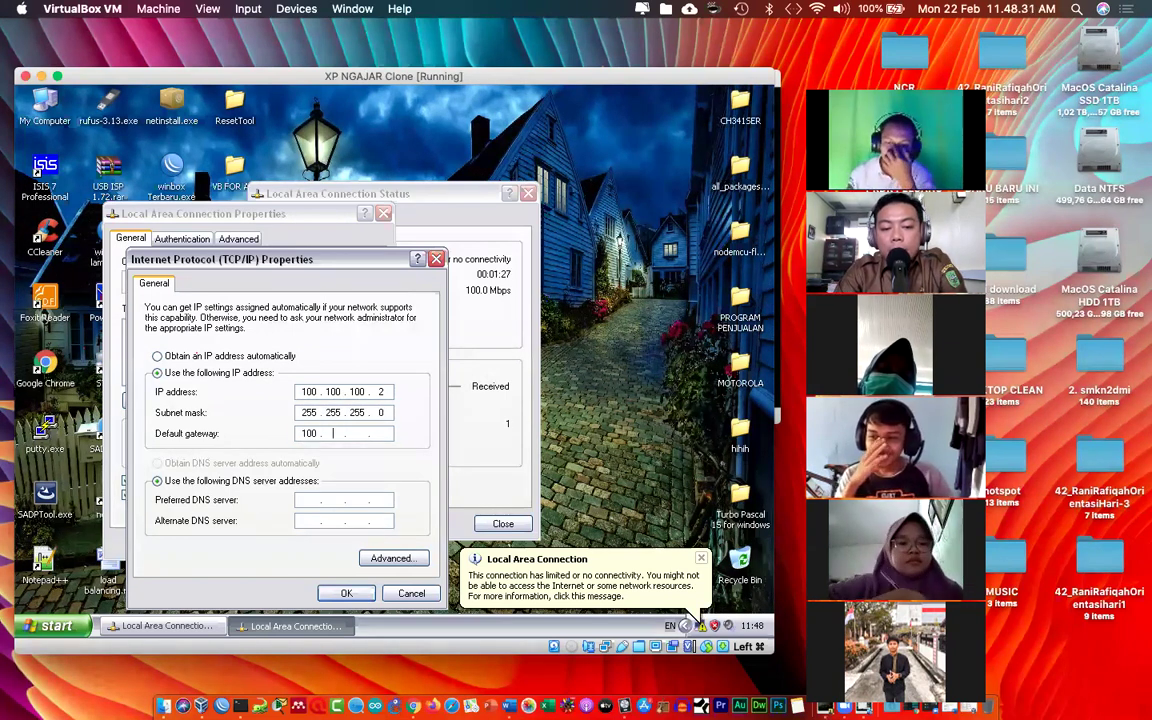
{"action": "type", "text": "100"}
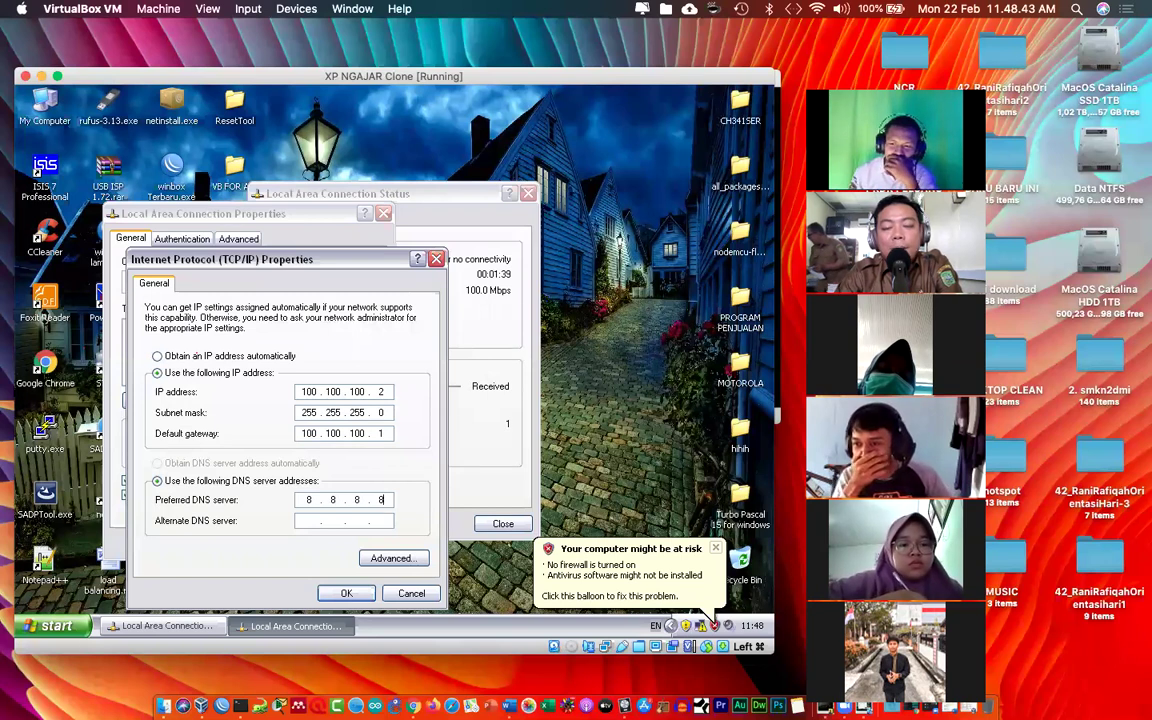
{"action": "left_click", "coordinate": [346, 594]}
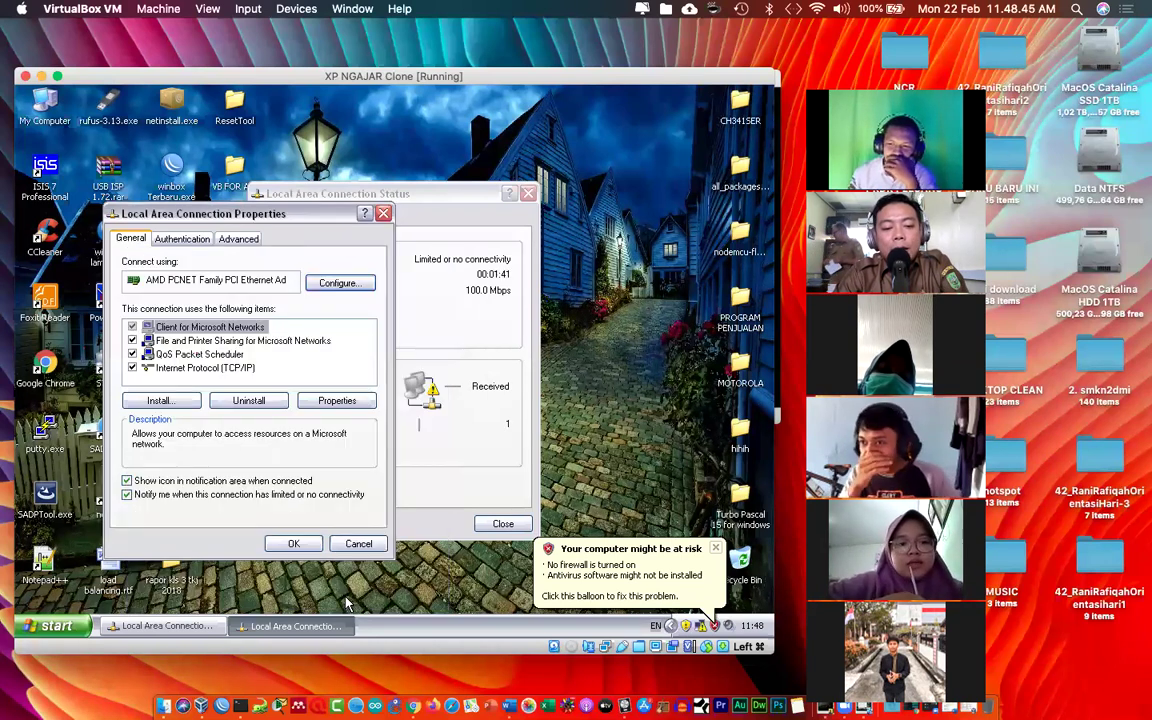
Step: Close the Connection Status window, dismiss the firewall and update notices, and open the Start menu
{"action": "left_click", "coordinate": [498, 526]}
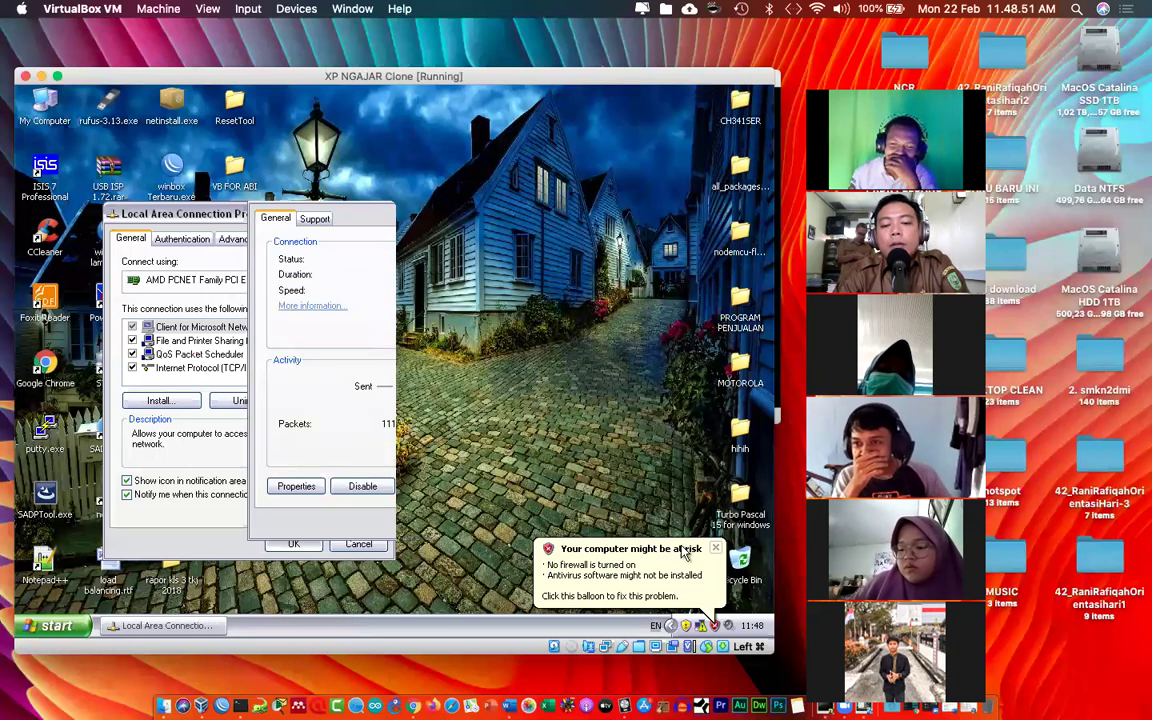
{"action": "left_click", "coordinate": [716, 550]}
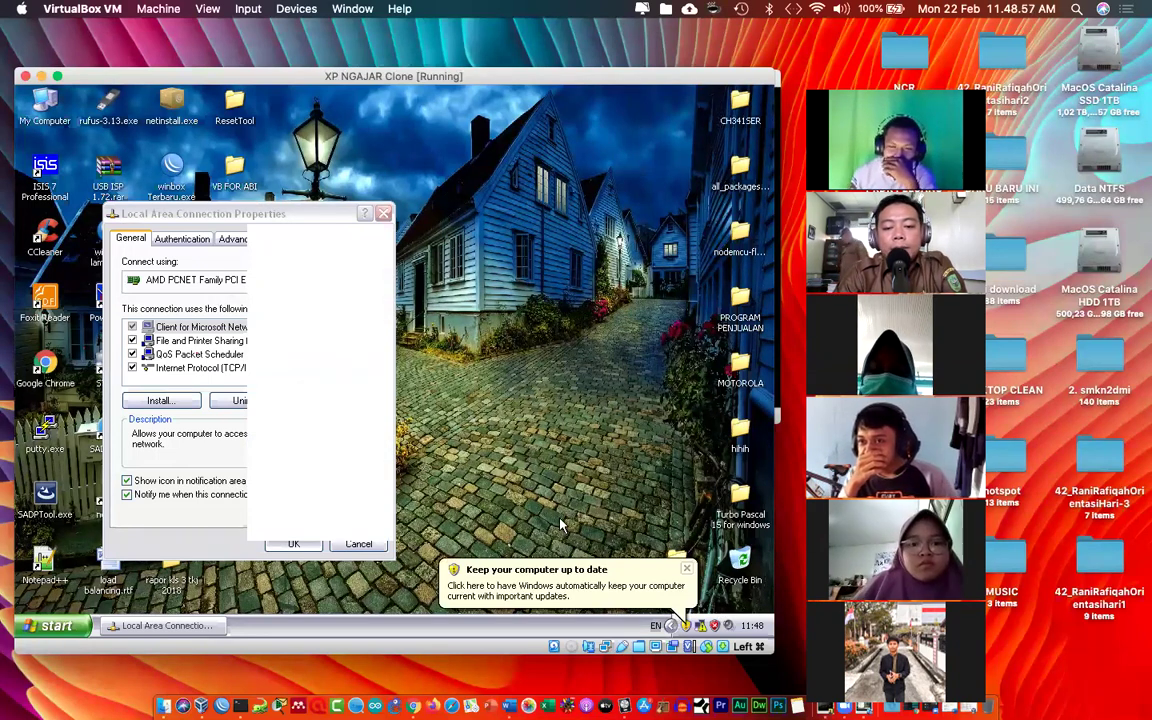
{"action": "left_click", "coordinate": [688, 569]}
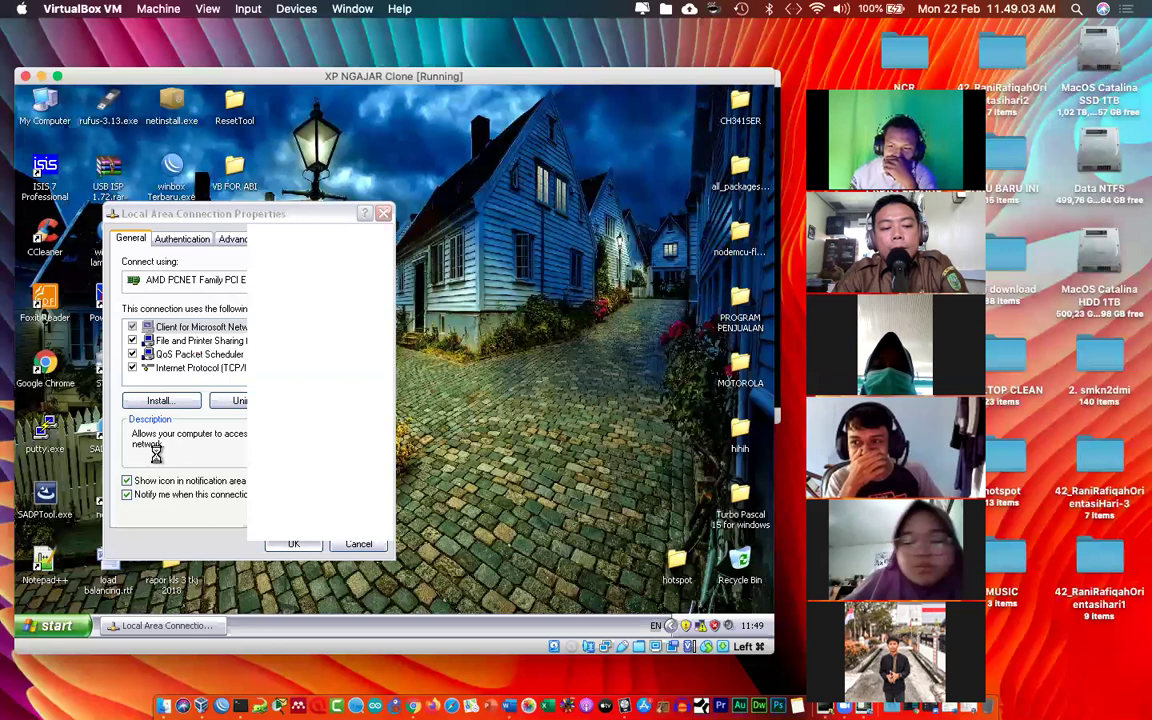
{"action": "left_click", "coordinate": [50, 625]}
Step: Launch the XP Command Prompt and position it to the right
{"action": "left_click", "coordinate": [84, 362]}
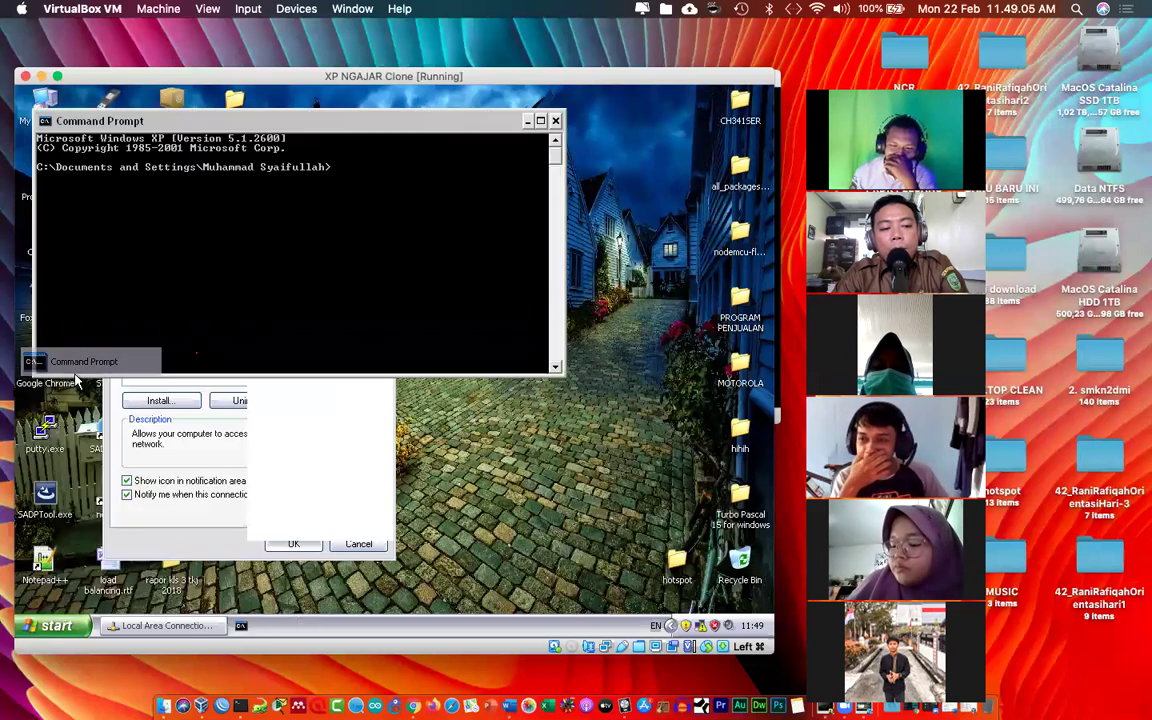
{"action": "left_click_drag", "start_coordinate": [405, 130], "coordinate": [530, 128]}
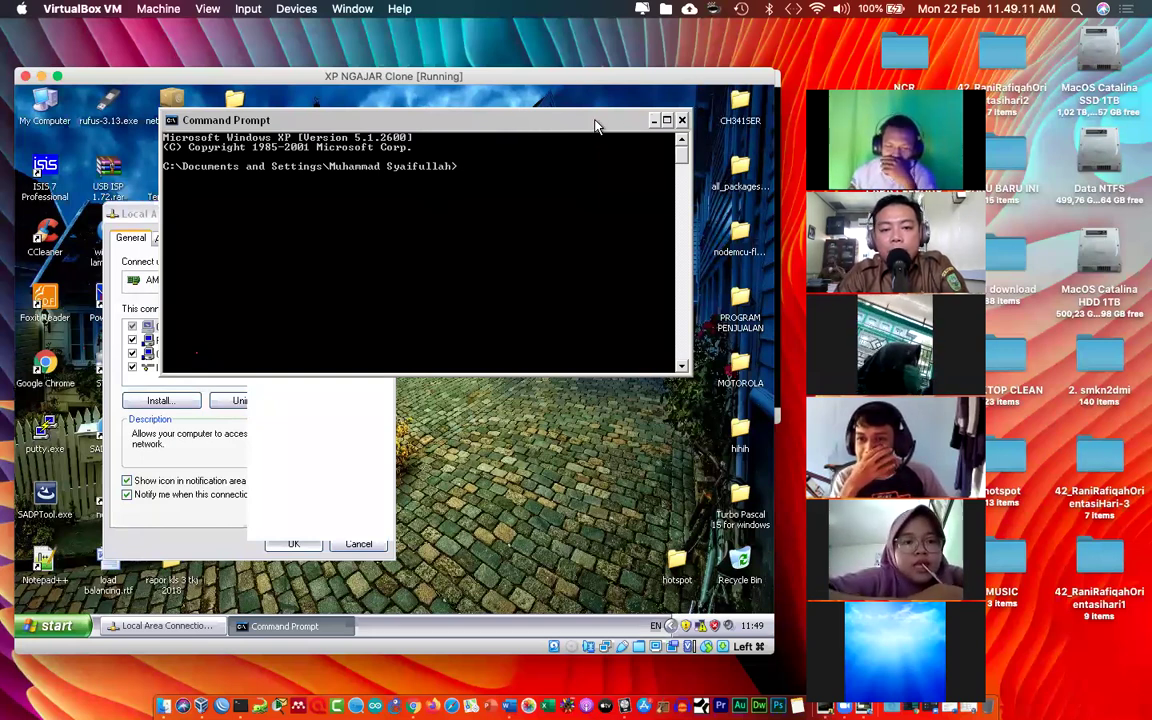
{"action": "left_click_drag", "start_coordinate": [594, 125], "coordinate": [608, 169]}
Step: Ping the gateway 100.100.100.1 from XP, correcting the mistyped command, getting 0% loss
{"action": "type", "text": "ping"}
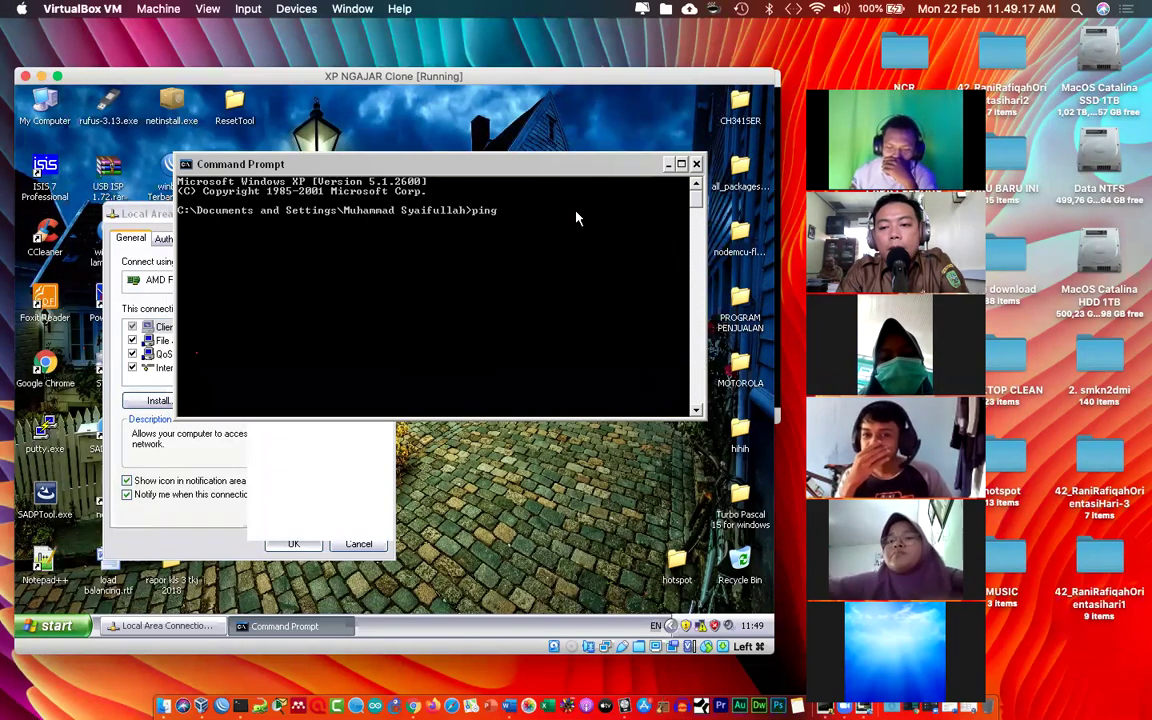
{"action": "type", "text": " 100.10"}
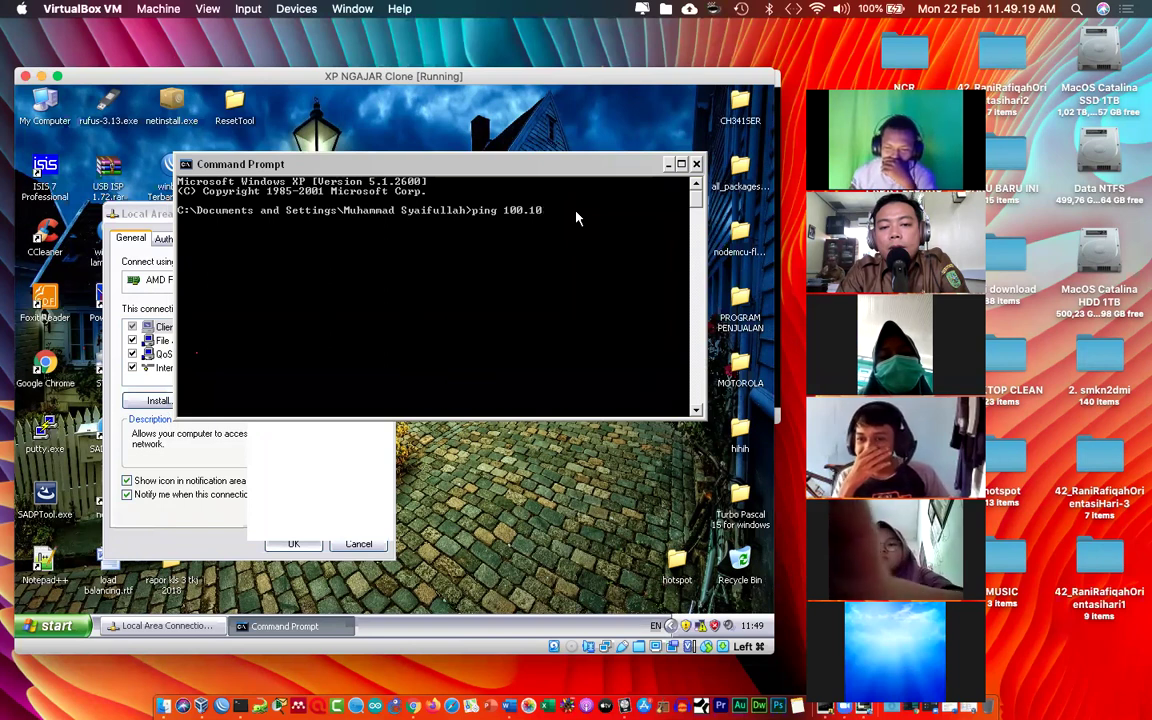
{"action": "type", "text": "0.100.1"}
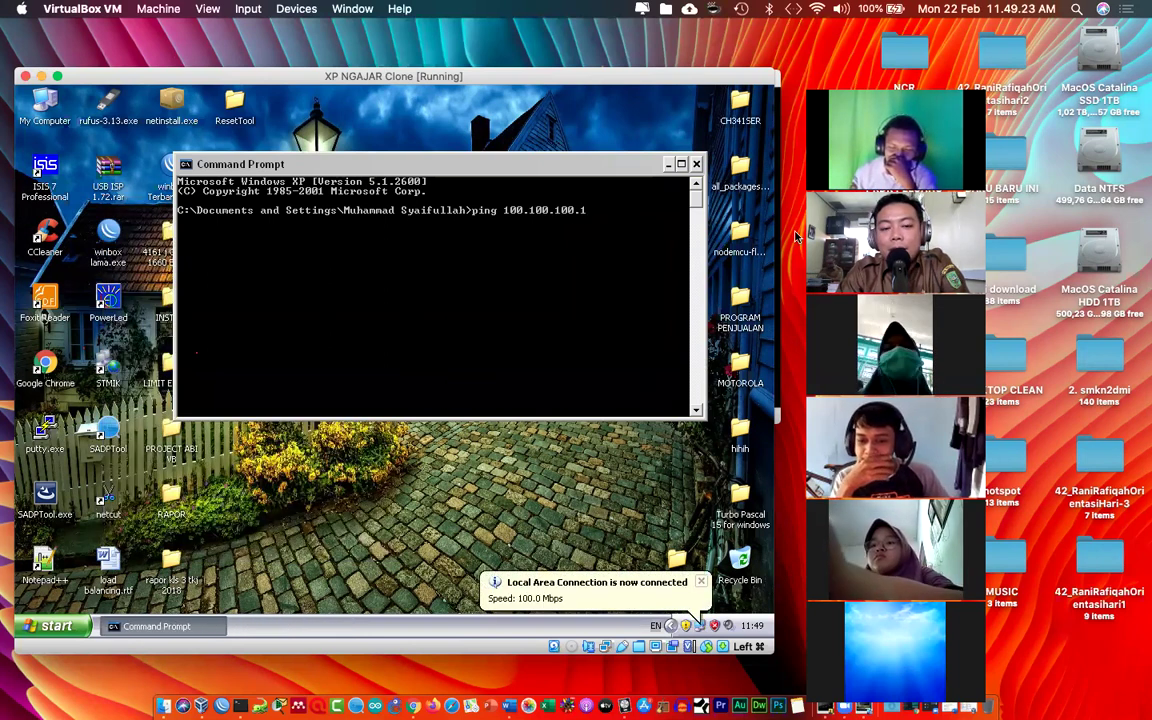
{"action": "key", "text": "Return"}
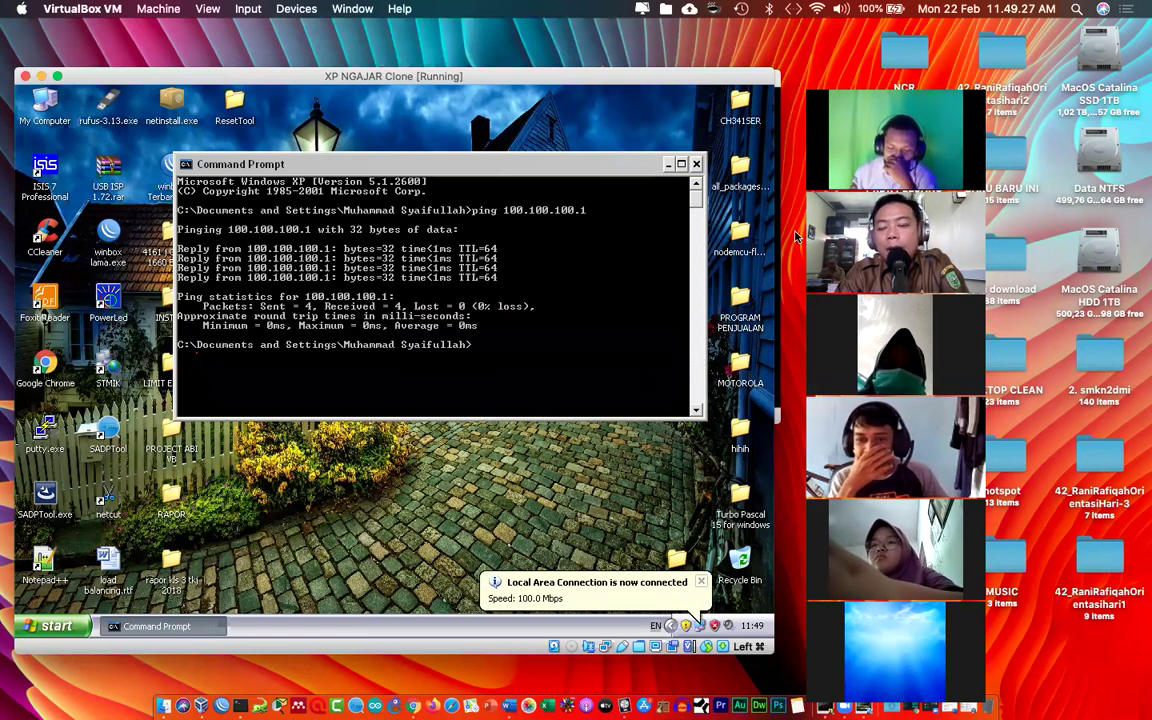
{"action": "type", "text": "ping"}
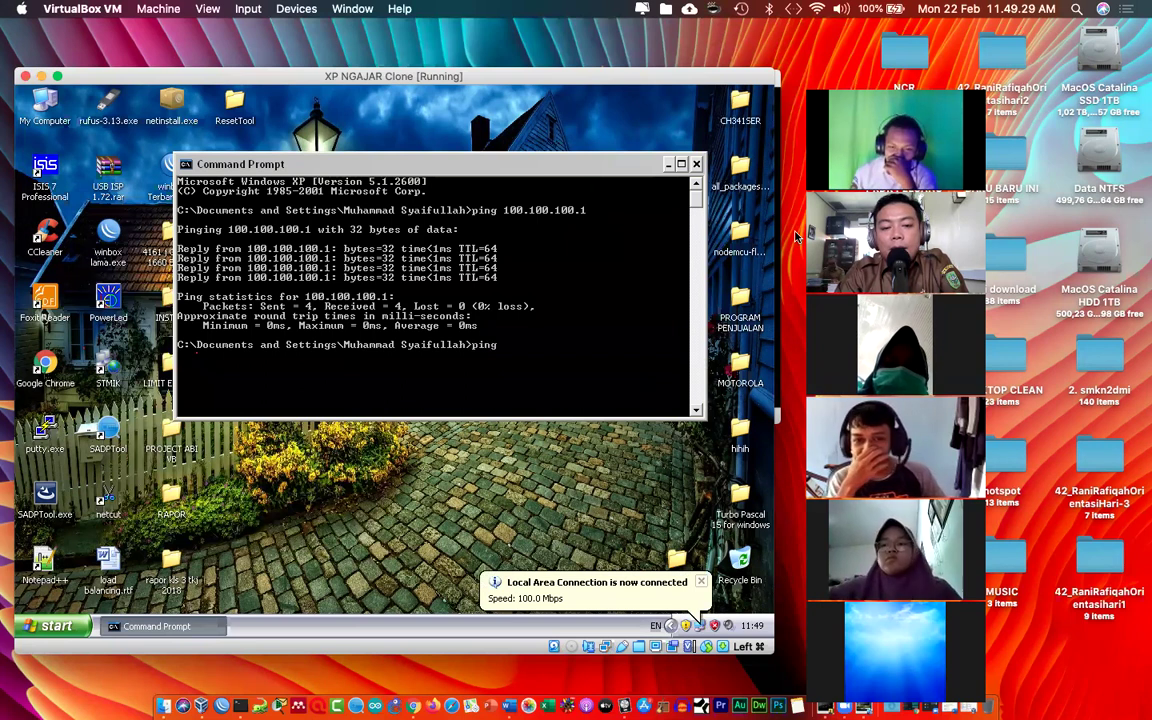
{"action": "type", "text": "ggggggggggggggggggggggggggggggggggggggggggggggggggggg"}
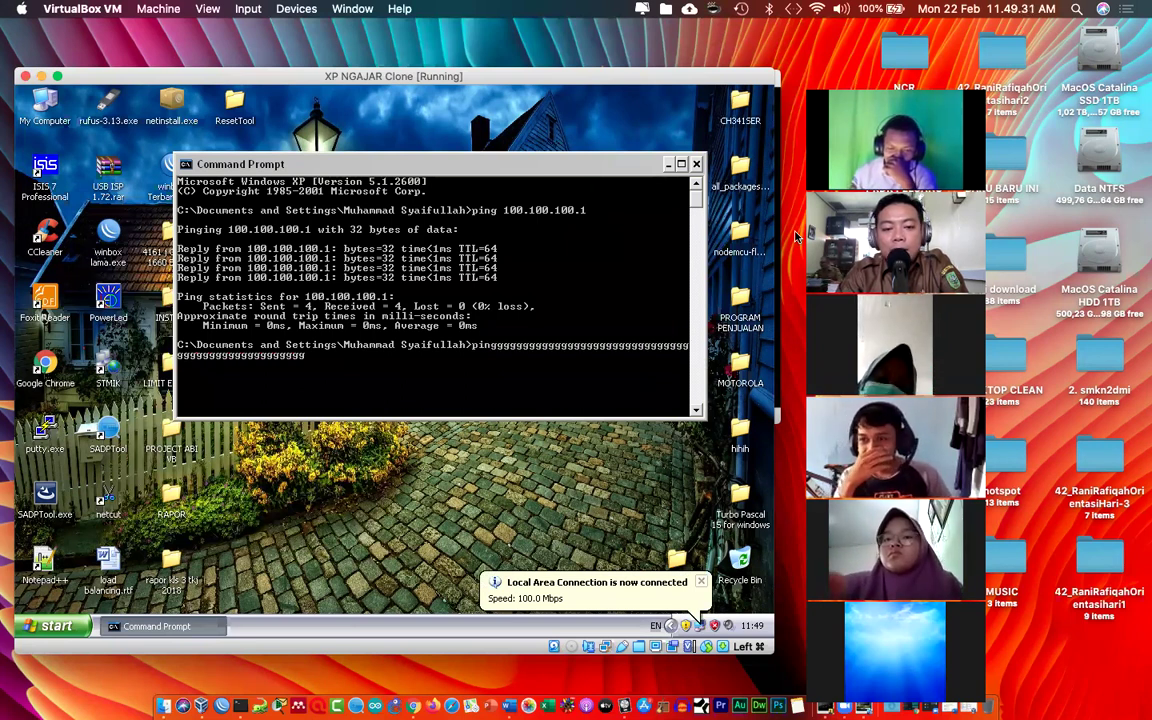
{"action": "type", "text": "ggggggggggggggggggggggggggggggggggggggggggggggggggggggggggggggggggggggggggggggggggggggggggggggggggggggggggggg"}
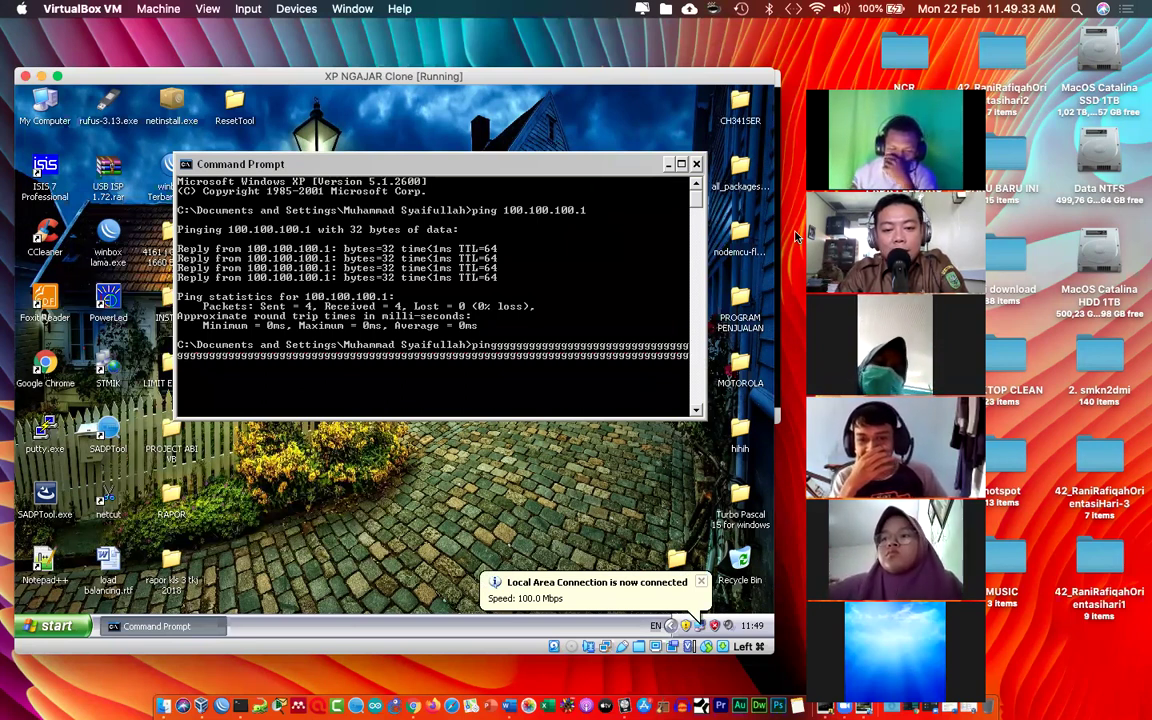
{"action": "type", "text": "gggg"}
{"action": "key", "text": "super+c"}
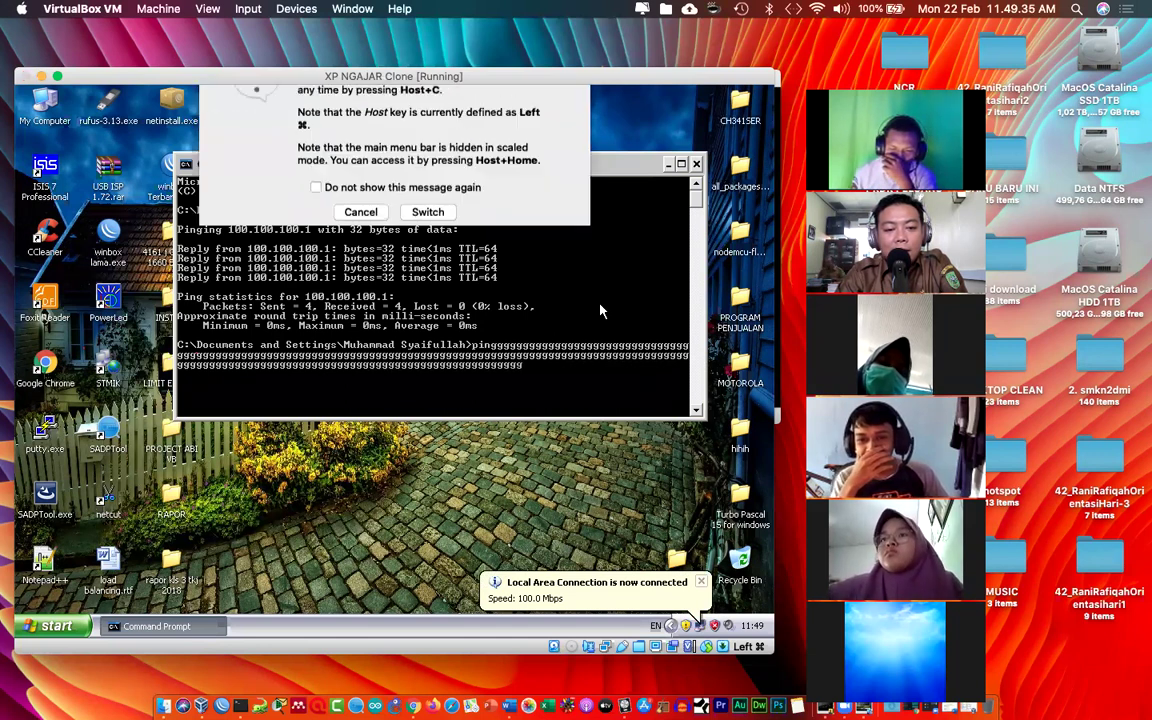
{"action": "key", "text": "Escape"}
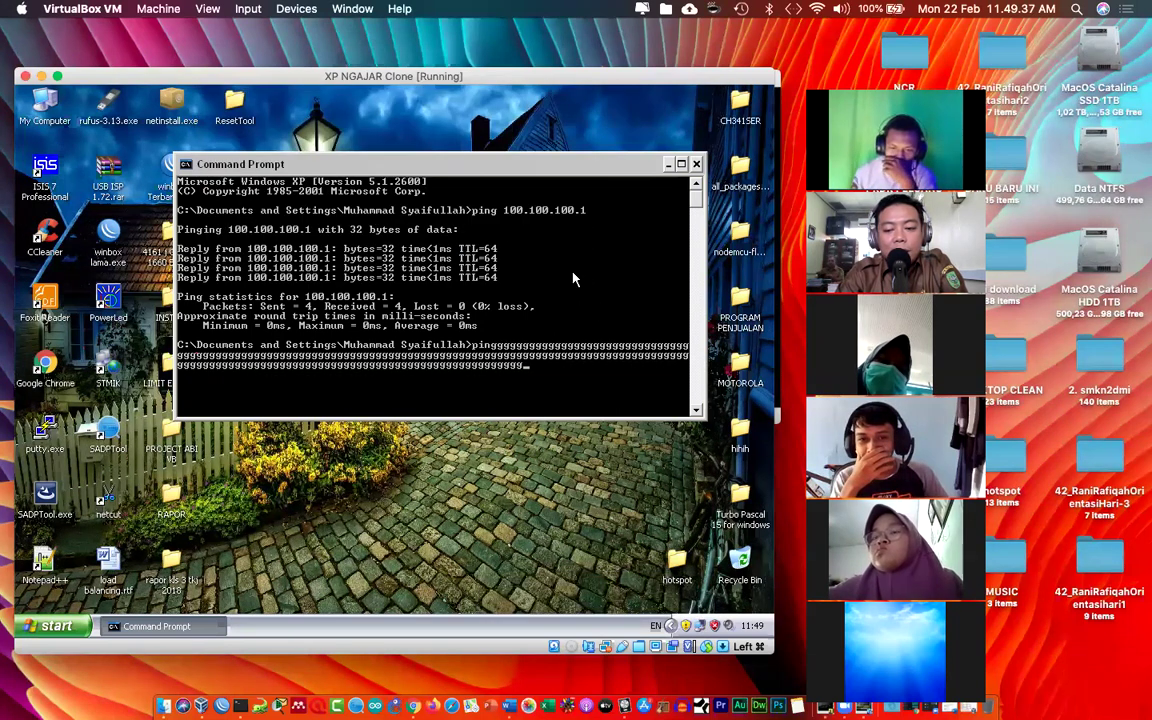
{"action": "key", "text": "BackSpace"}
{"action": "key", "text": "BackSpace"}
{"action": "key", "text": "BackSpace"}
{"action": "key", "text": "BackSpace"}
{"action": "key", "text": "BackSpace"}
{"action": "key", "text": "BackSpace"}
{"action": "key", "text": "BackSpace"}
{"action": "key", "text": "BackSpace"}
{"action": "key", "text": "BackSpace"}
{"action": "key", "text": "BackSpace"}
{"action": "key", "text": "BackSpace"}
{"action": "key", "text": "BackSpace"}
{"action": "key", "text": "BackSpace"}
{"action": "key", "text": "BackSpace"}
{"action": "key", "text": "BackSpace"}
{"action": "key", "text": "BackSpace"}
{"action": "key", "text": "BackSpace"}
{"action": "key", "text": "BackSpace"}
{"action": "key", "text": "BackSpace"}
{"action": "key", "text": "BackSpace"}
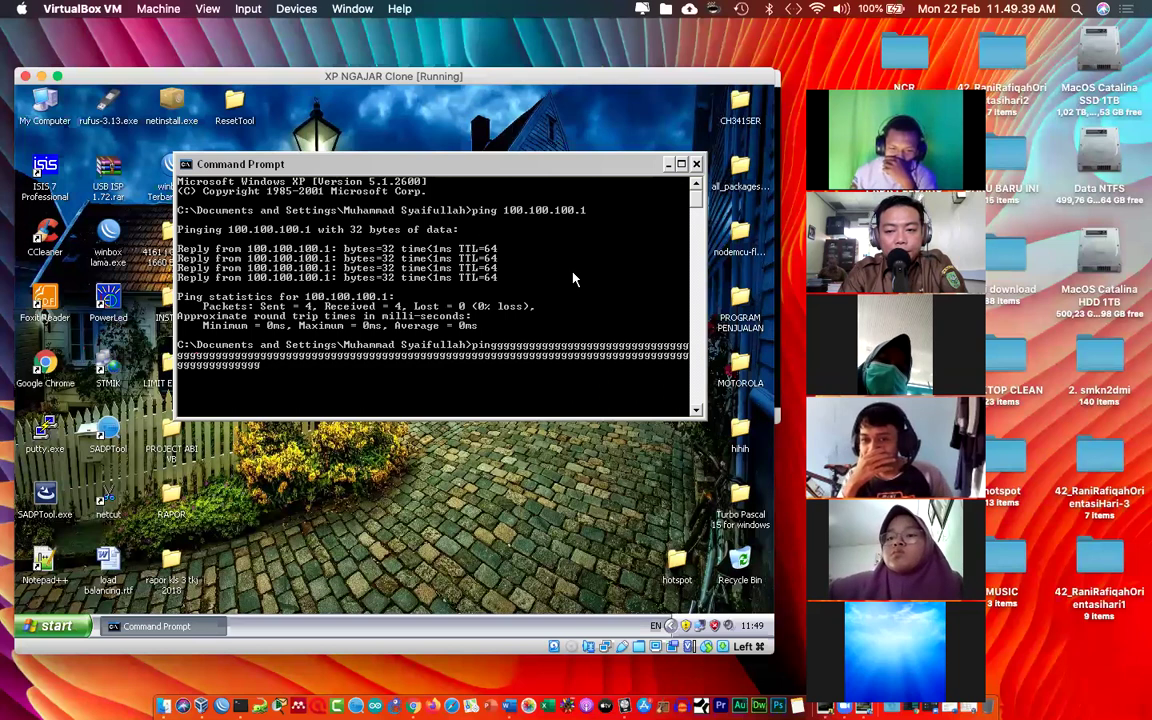
{"action": "key", "text": "BackSpace"}
{"action": "key", "text": "BackSpace"}
{"action": "key", "text": "BackSpace"}
{"action": "key", "text": "BackSpace"}
{"action": "key", "text": "BackSpace"}
{"action": "key", "text": "BackSpace"}
{"action": "key", "text": "BackSpace"}
{"action": "key", "text": "BackSpace"}
{"action": "key", "text": "BackSpace"}
{"action": "key", "text": "BackSpace"}
{"action": "key", "text": "BackSpace"}
{"action": "key", "text": "BackSpace"}
{"action": "key", "text": "BackSpace"}
{"action": "key", "text": "BackSpace"}
{"action": "key", "text": "BackSpace"}
{"action": "key", "text": "BackSpace"}
{"action": "key", "text": "BackSpace"}
{"action": "key", "text": "BackSpace"}
{"action": "key", "text": "BackSpace"}
{"action": "key", "text": "BackSpace"}
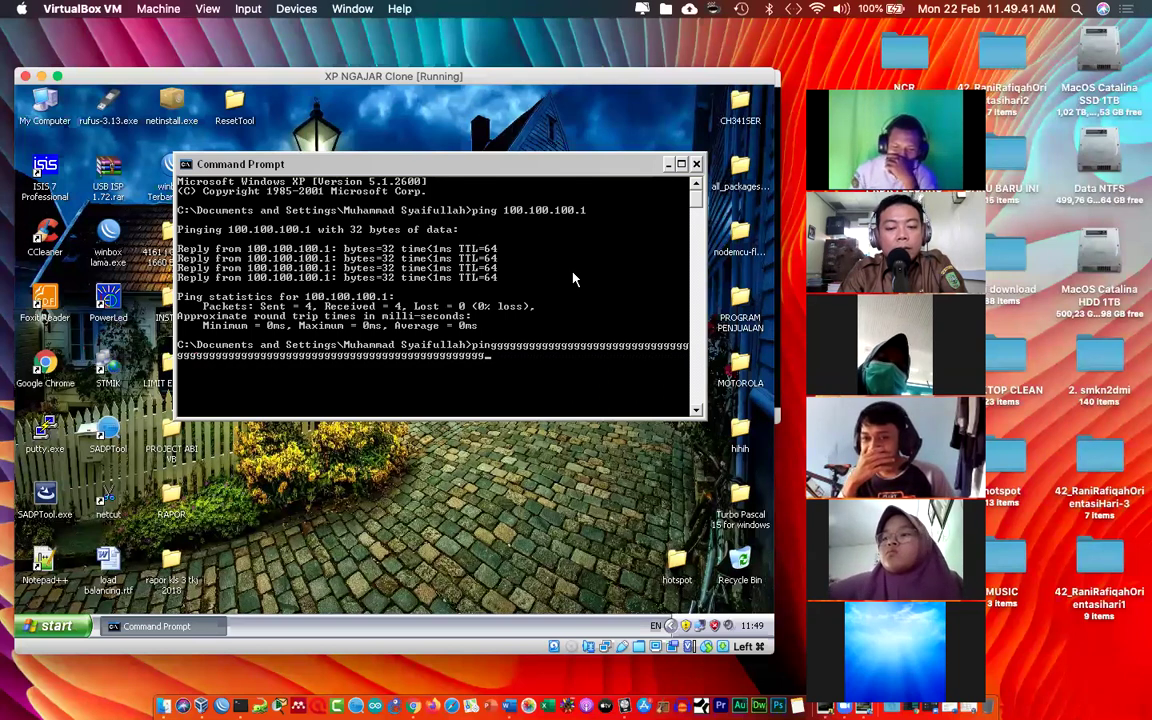
{"action": "key", "text": "BackSpace"}
{"action": "key", "text": "BackSpace"}
{"action": "key", "text": "BackSpace"}
{"action": "key", "text": "BackSpace"}
{"action": "key", "text": "BackSpace"}
{"action": "key", "text": "BackSpace"}
{"action": "key", "text": "BackSpace"}
{"action": "key", "text": "BackSpace"}
{"action": "key", "text": "BackSpace"}
{"action": "key", "text": "BackSpace"}
{"action": "key", "text": "BackSpace"}
{"action": "key", "text": "BackSpace"}
{"action": "key", "text": "BackSpace"}
{"action": "key", "text": "BackSpace"}
{"action": "key", "text": "BackSpace"}
{"action": "key", "text": "BackSpace"}
{"action": "key", "text": "BackSpace"}
{"action": "key", "text": "BackSpace"}
{"action": "key", "text": "BackSpace"}
{"action": "key", "text": "BackSpace"}
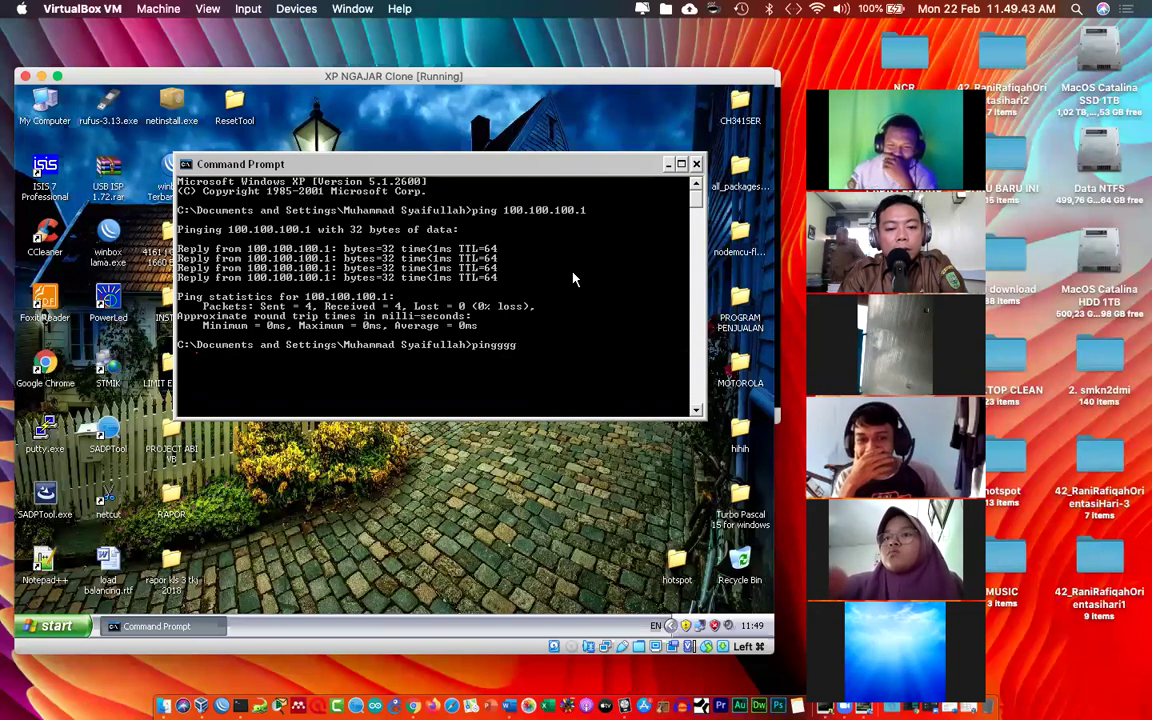
{"action": "type", "text": "ing"}
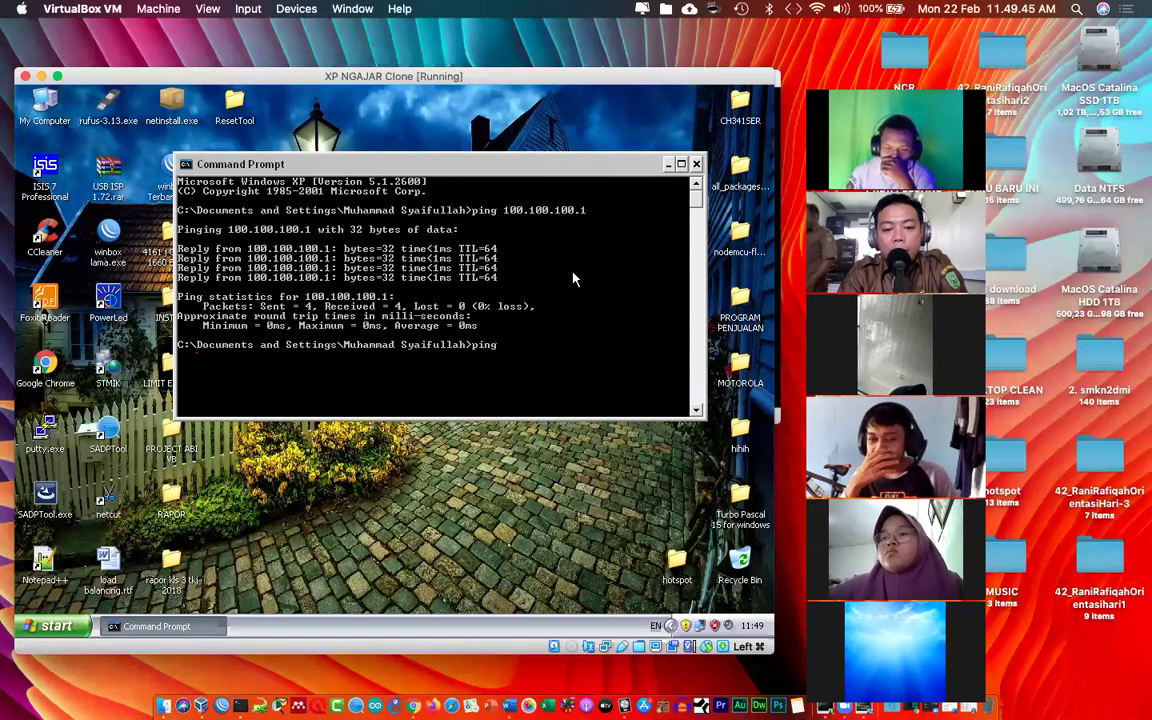
{"action": "type", "text": " 100.100.1"}
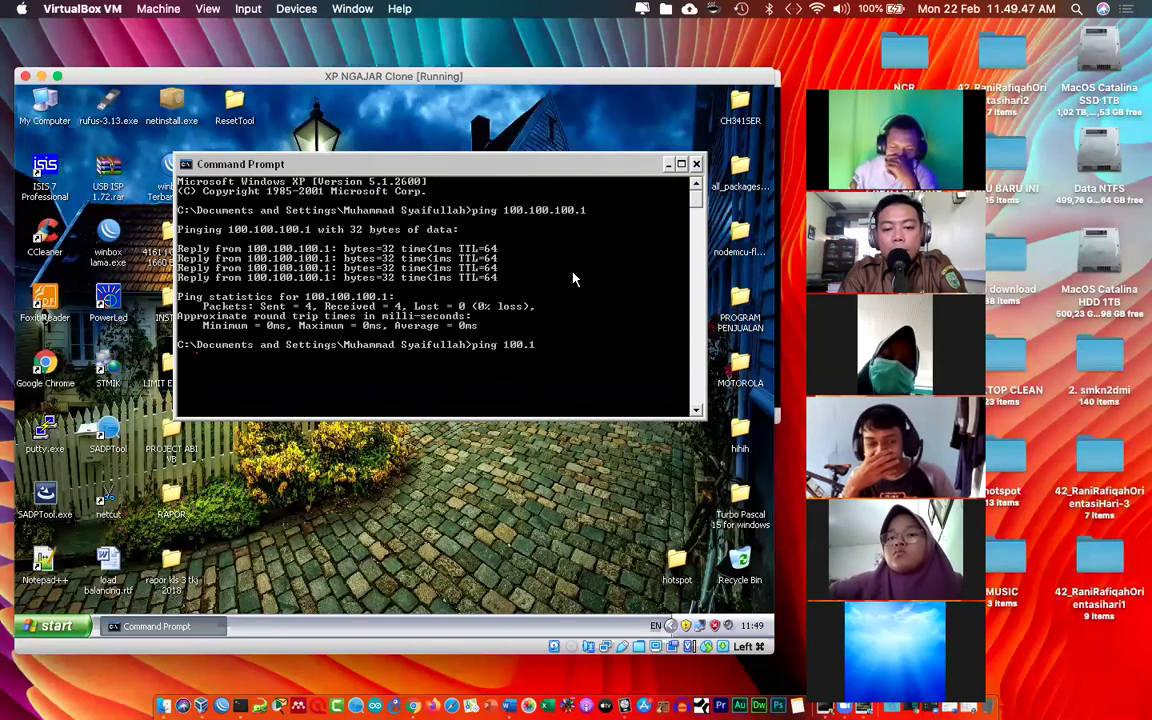
{"action": "type", "text": "00.100."}
{"action": "key", "text": "Return"}
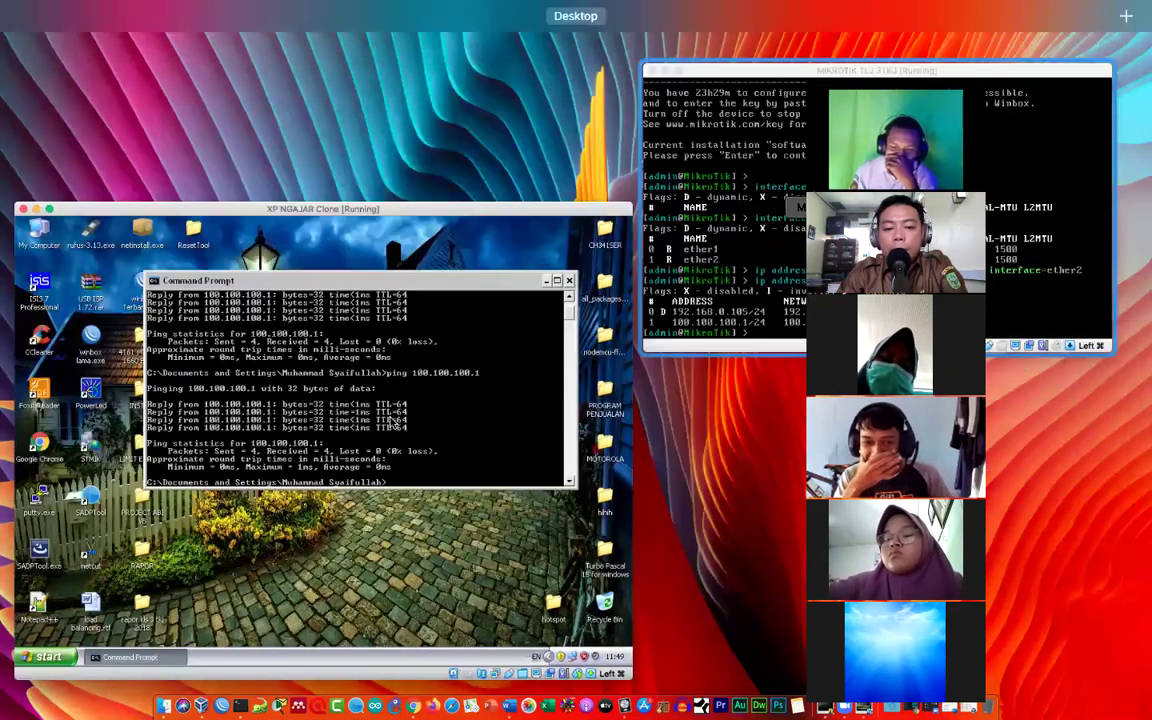
Step: Start a ping to google.co.id from the XP client's Command Prompt
{"action": "left_click", "coordinate": [790, 200]}
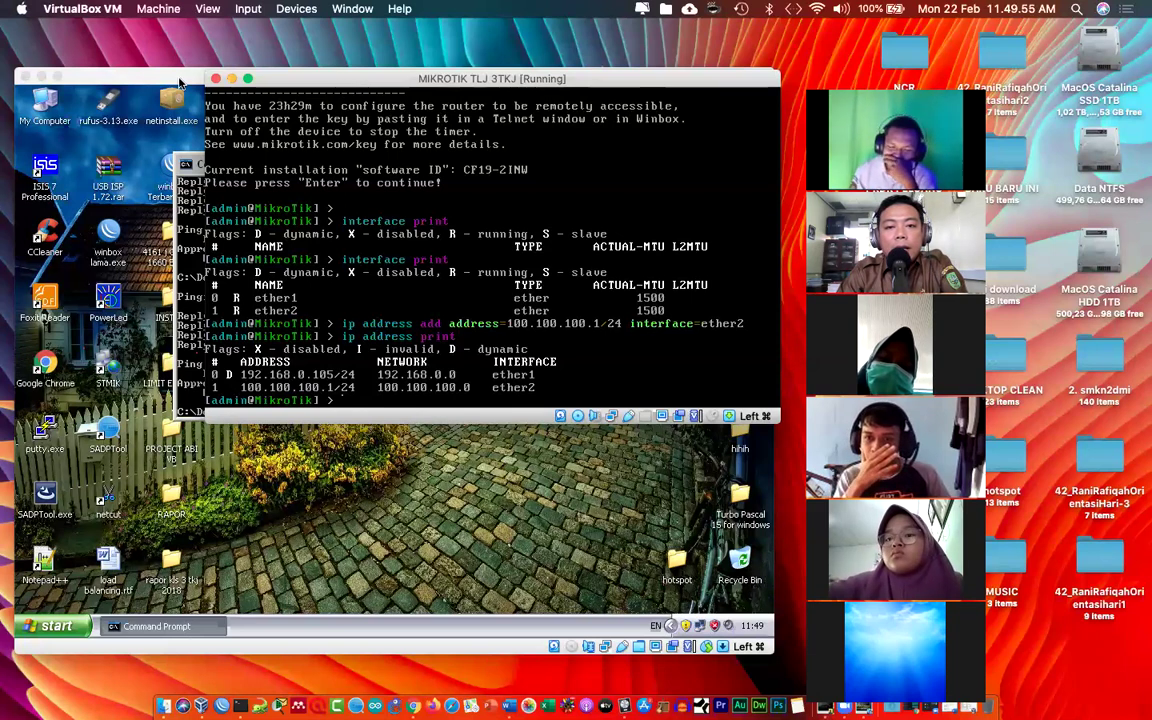
{"action": "key", "text": "super+grave"}
{"action": "type", "text": "ping "}
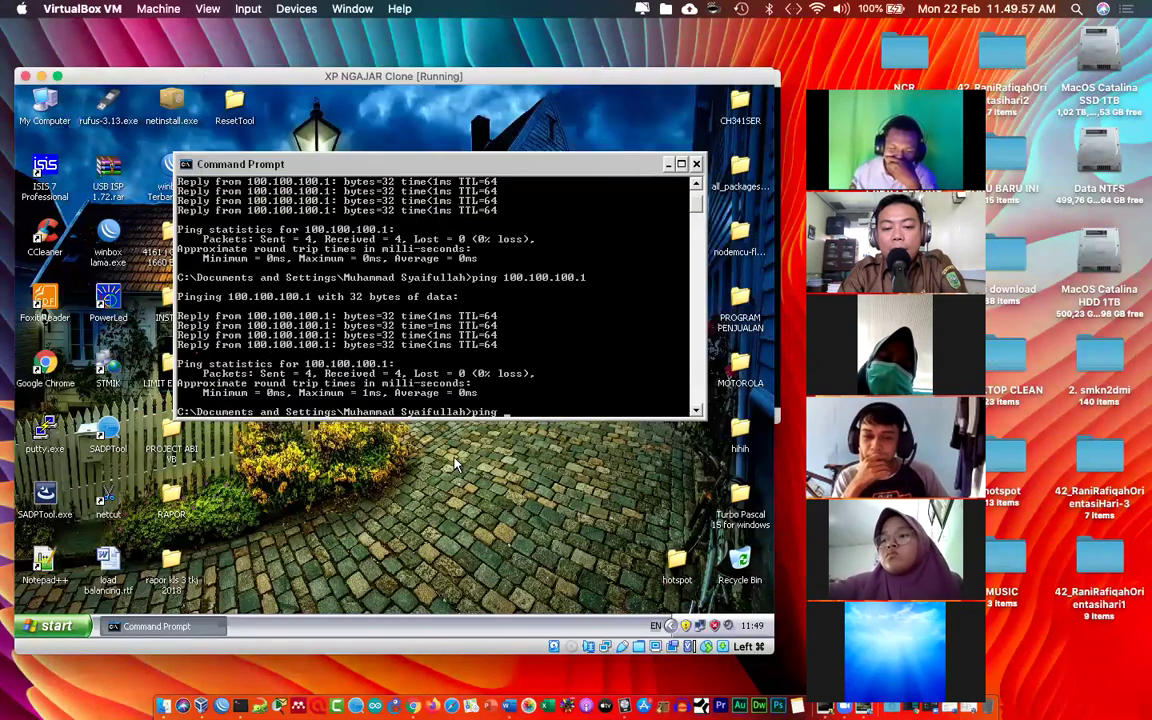
{"action": "type", "text": "google.co.id"}
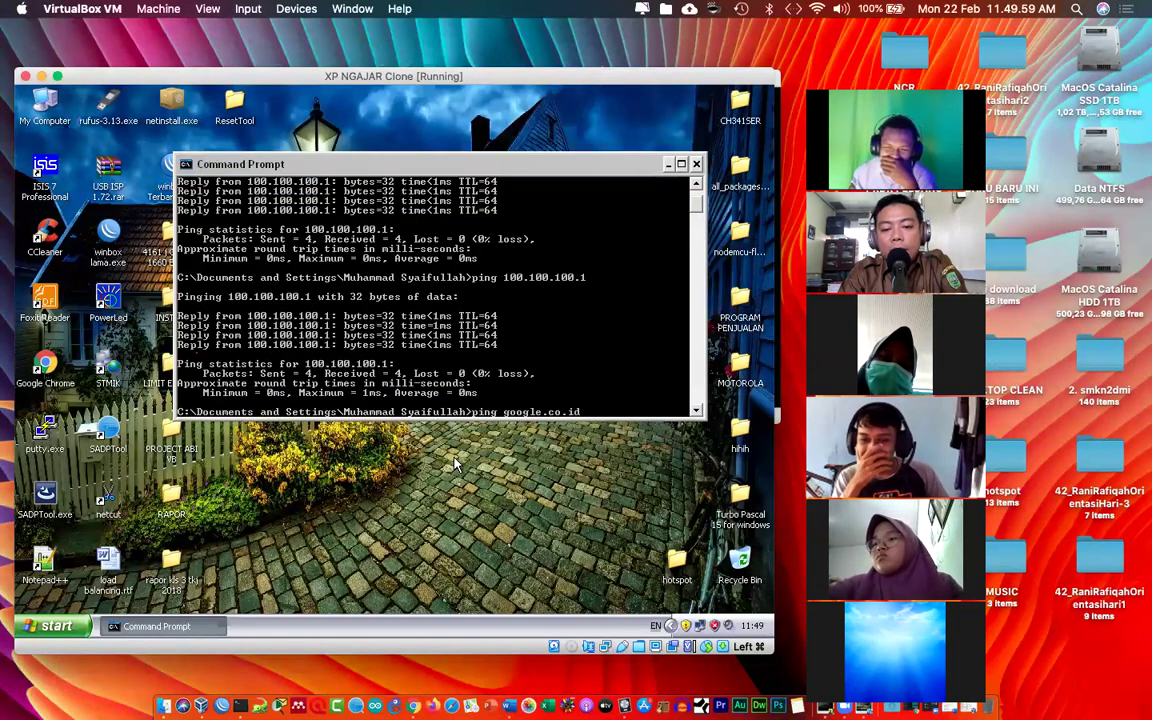
{"action": "key", "text": "Return"}
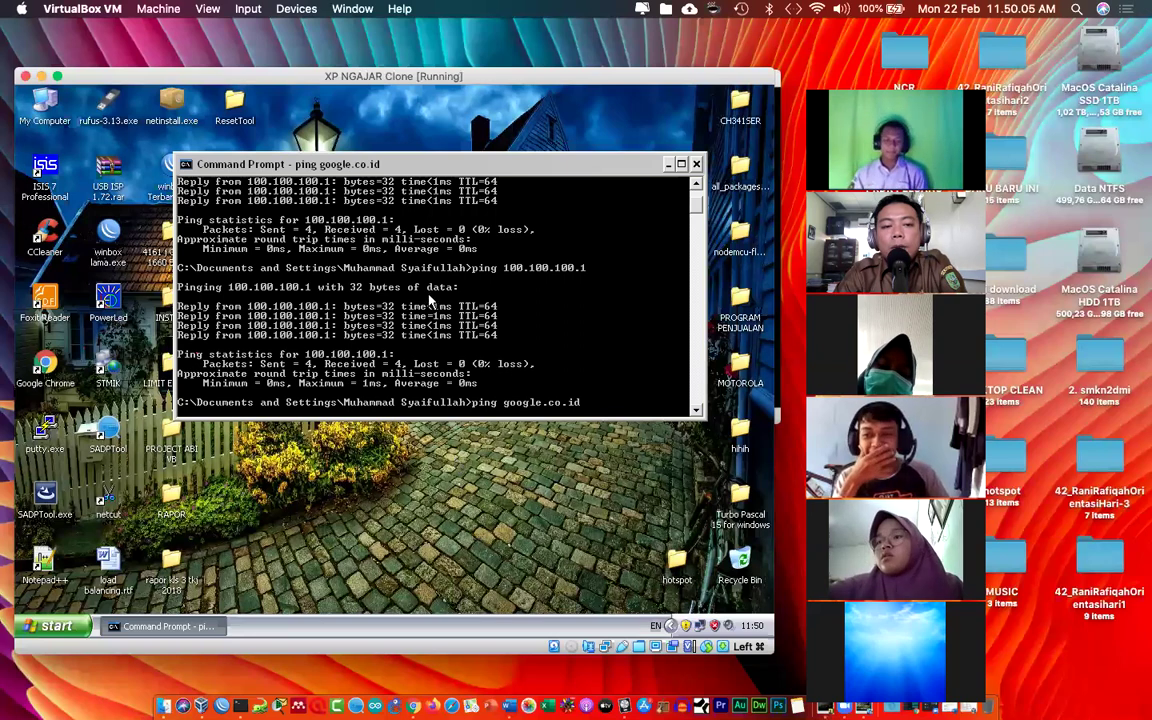
{"action": "left_click_drag", "start_coordinate": [435, 163], "coordinate": [332, 135]}
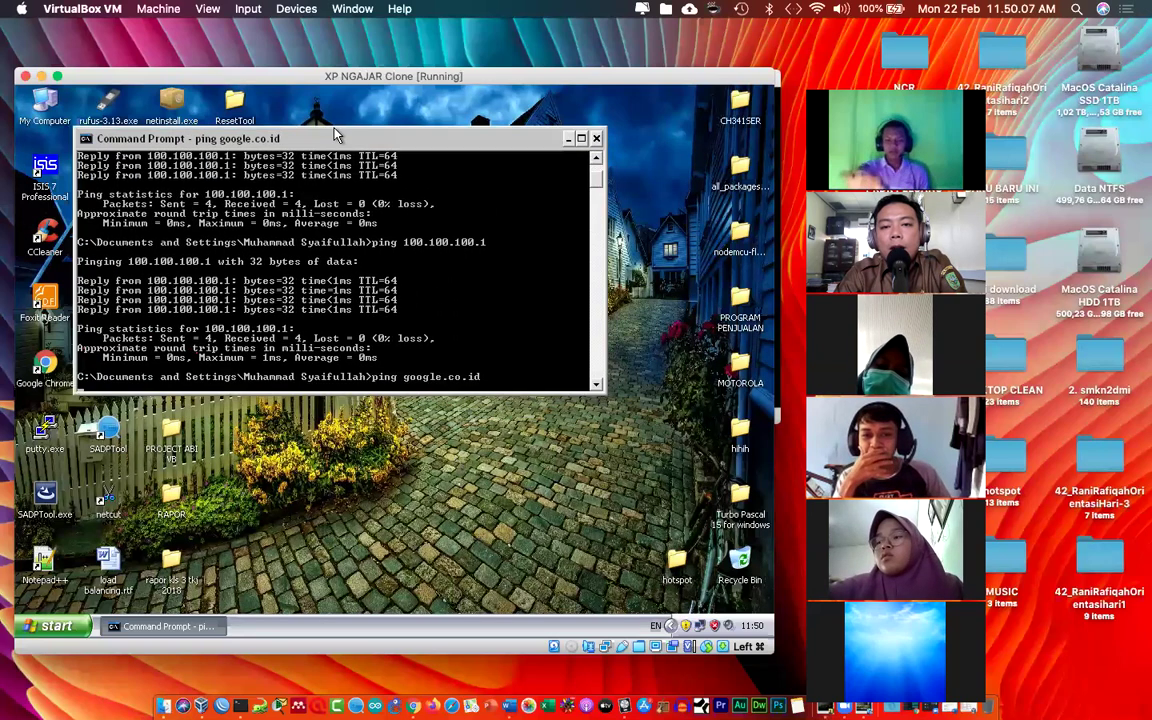
{"action": "key", "text": "ctrl+Up"}
Step: On MikroTik, add NAT rule chain=srcnat action=masquerade out-interface=ether1
{"action": "left_click", "coordinate": [664, 190]}
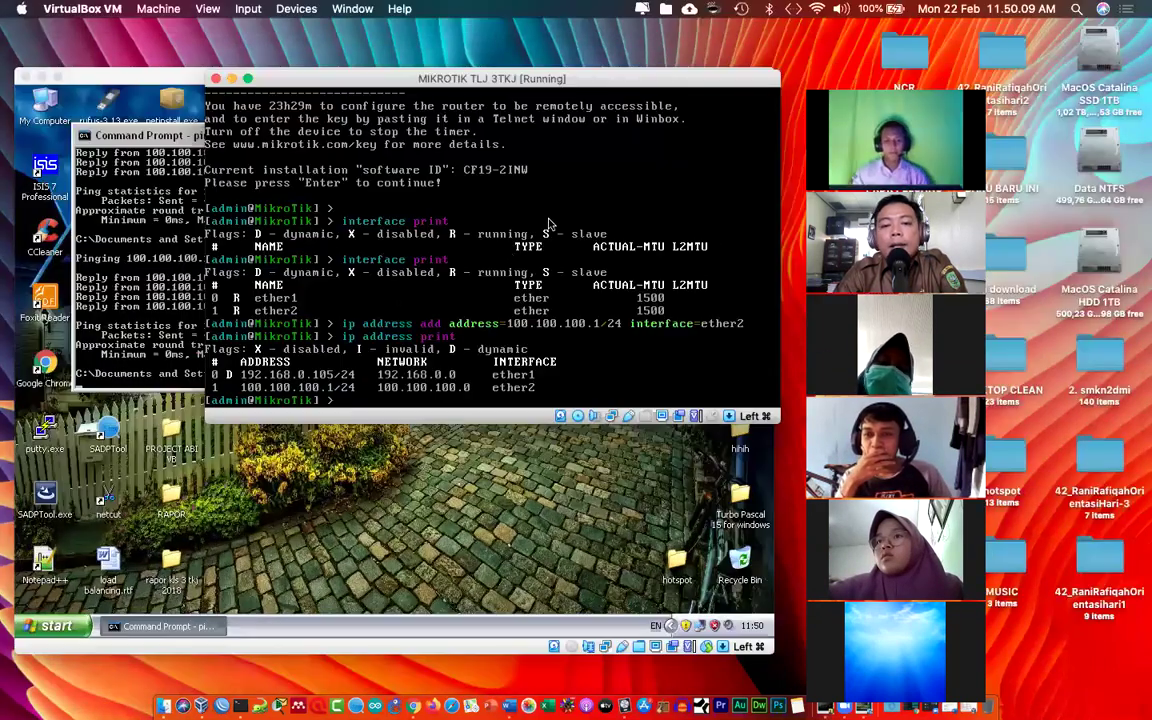
{"action": "left_click", "coordinate": [41, 76]}
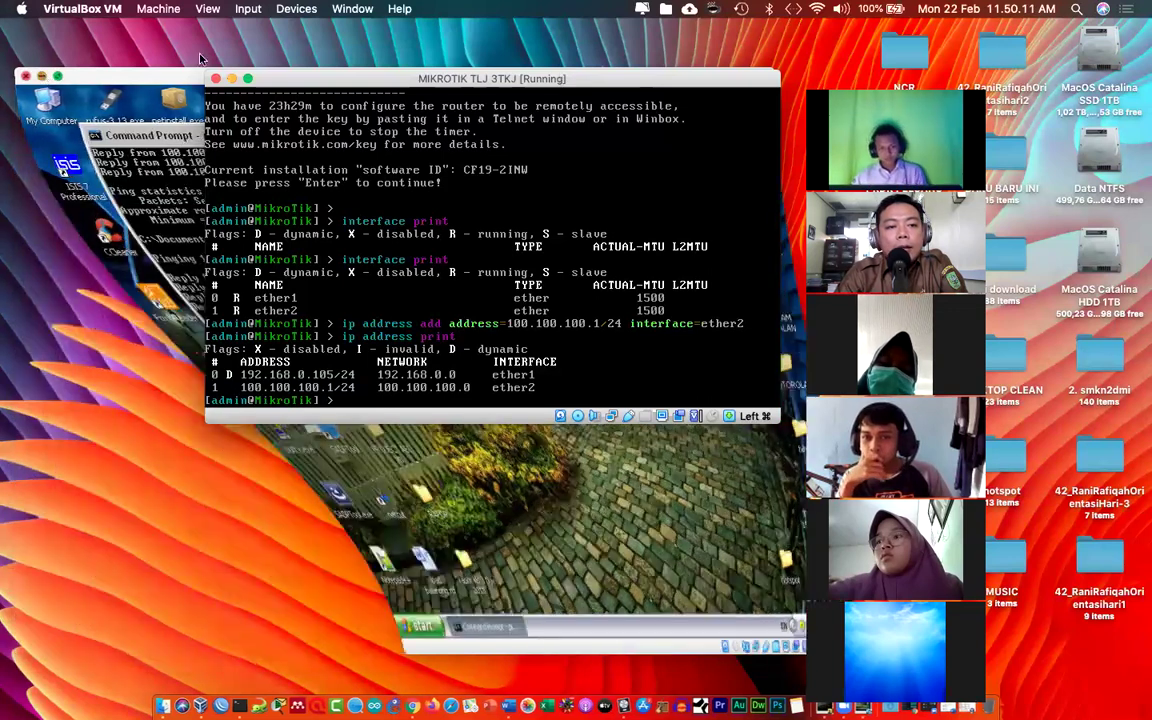
{"action": "type", "text": "ip addr"}
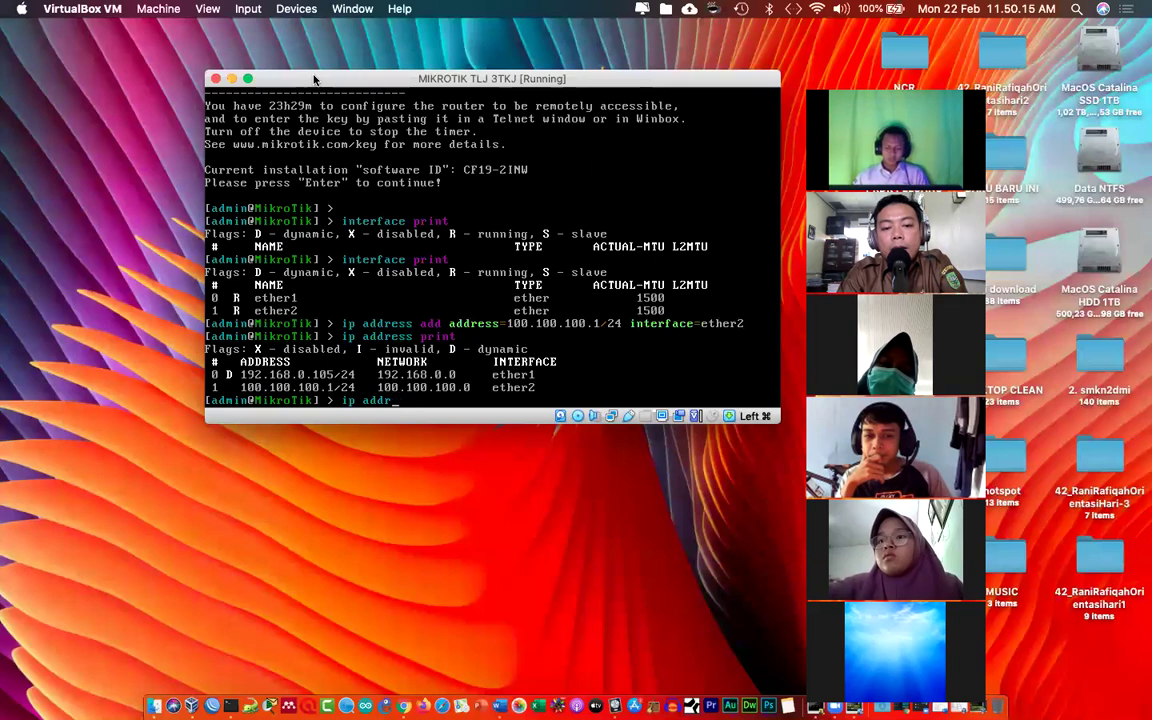
{"action": "type", "text": "essirewall nat"}
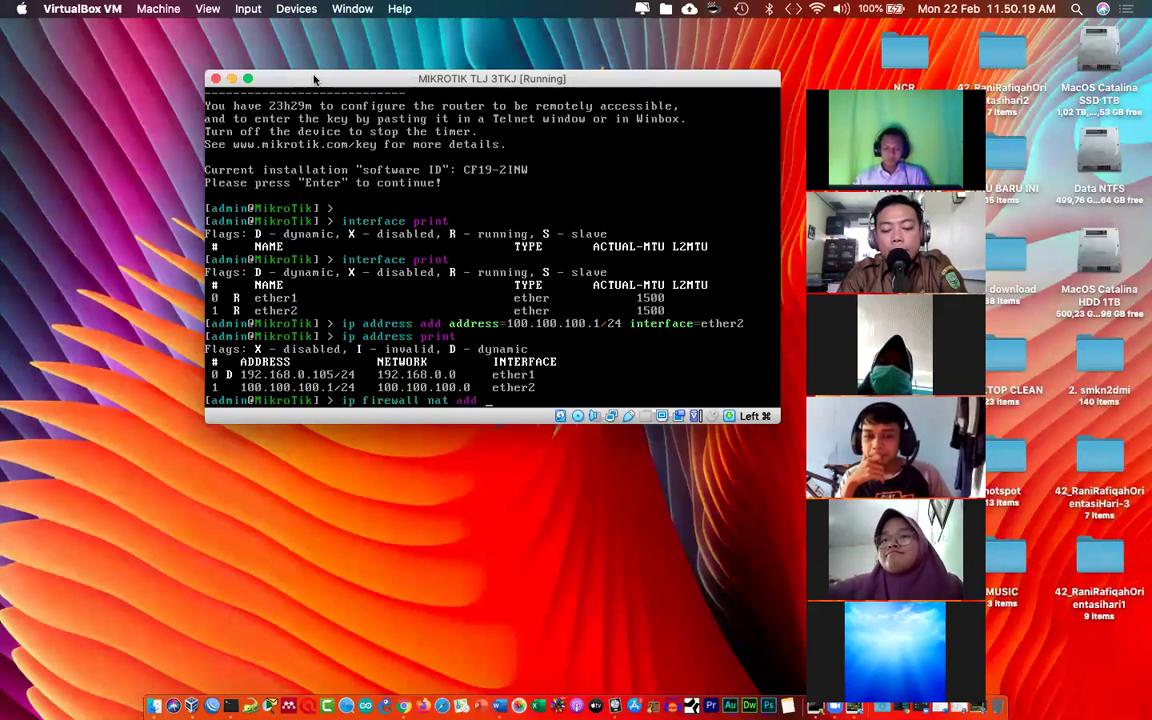
{"action": "type", "text": " add chain=s"}
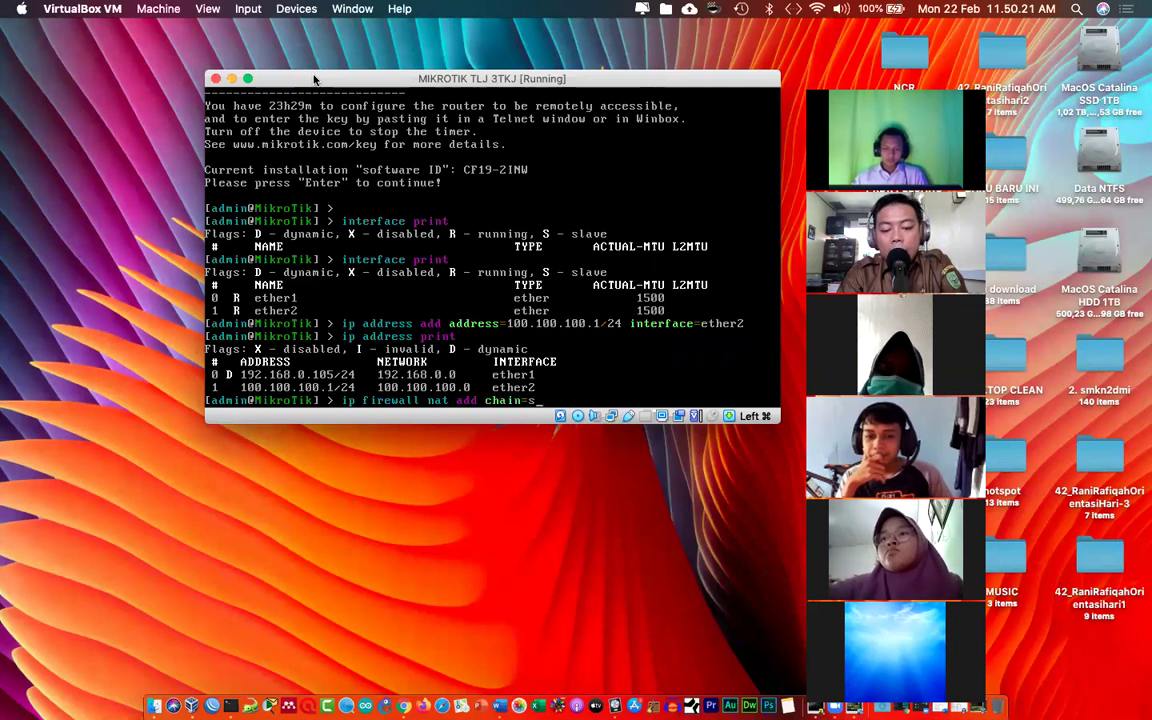
{"action": "type", "text": "rcnat action=masquerade out-interface"}
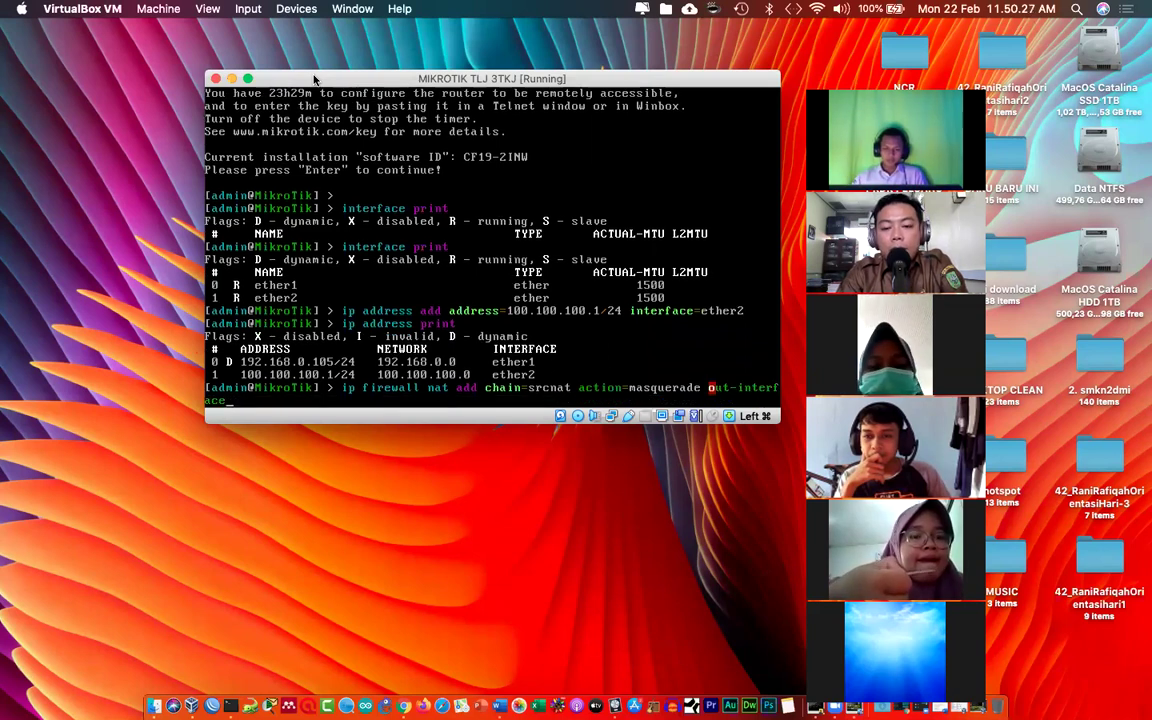
{"action": "type", "text": "=ether"}
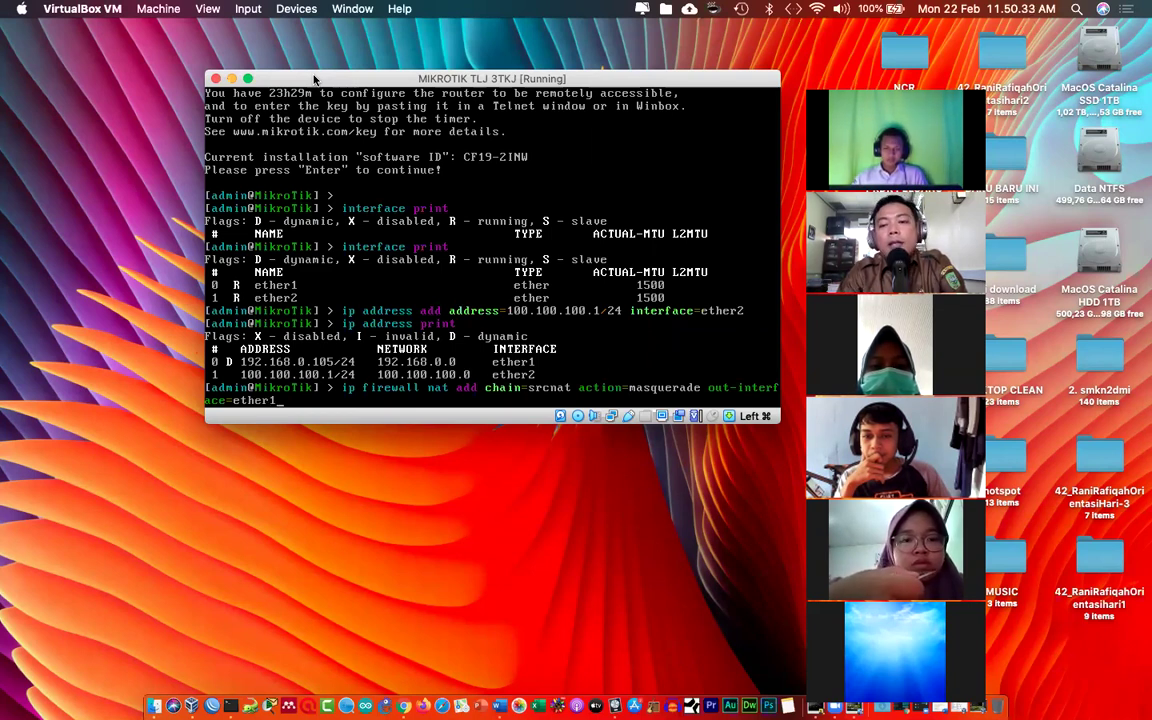
{"action": "type", "text": "1"}
{"action": "key", "text": "Return"}
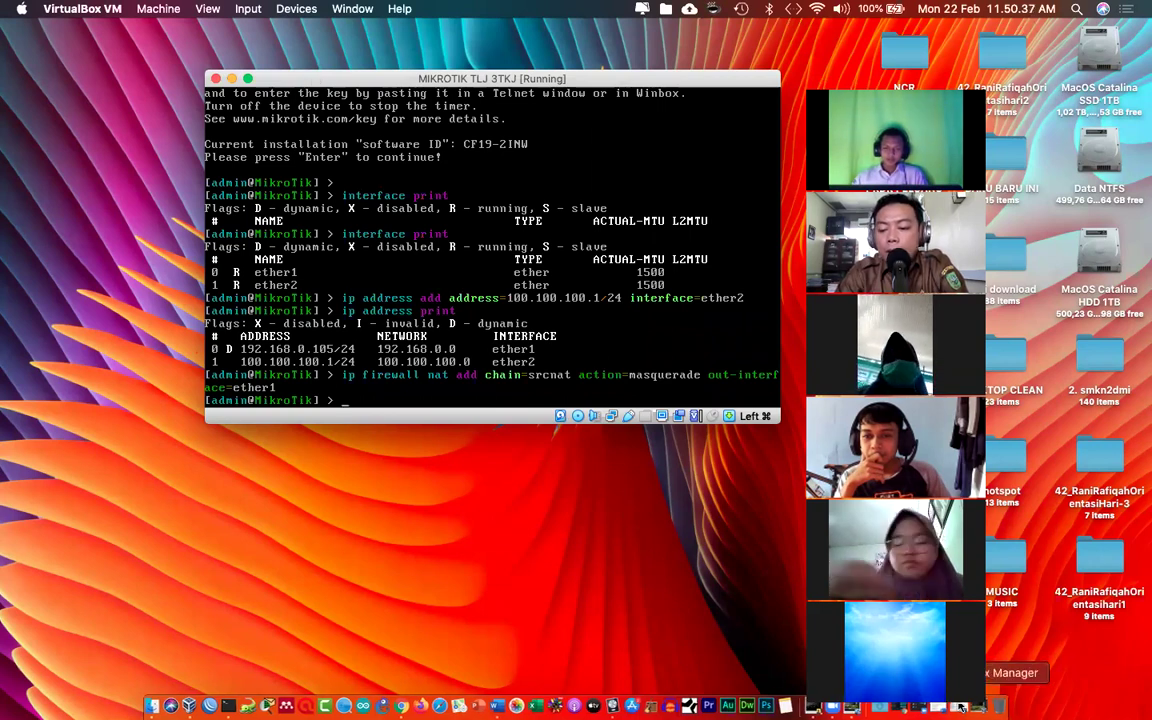
{"action": "left_click", "coordinate": [1030, 680]}
{"action": "left_click", "coordinate": [985, 706]}
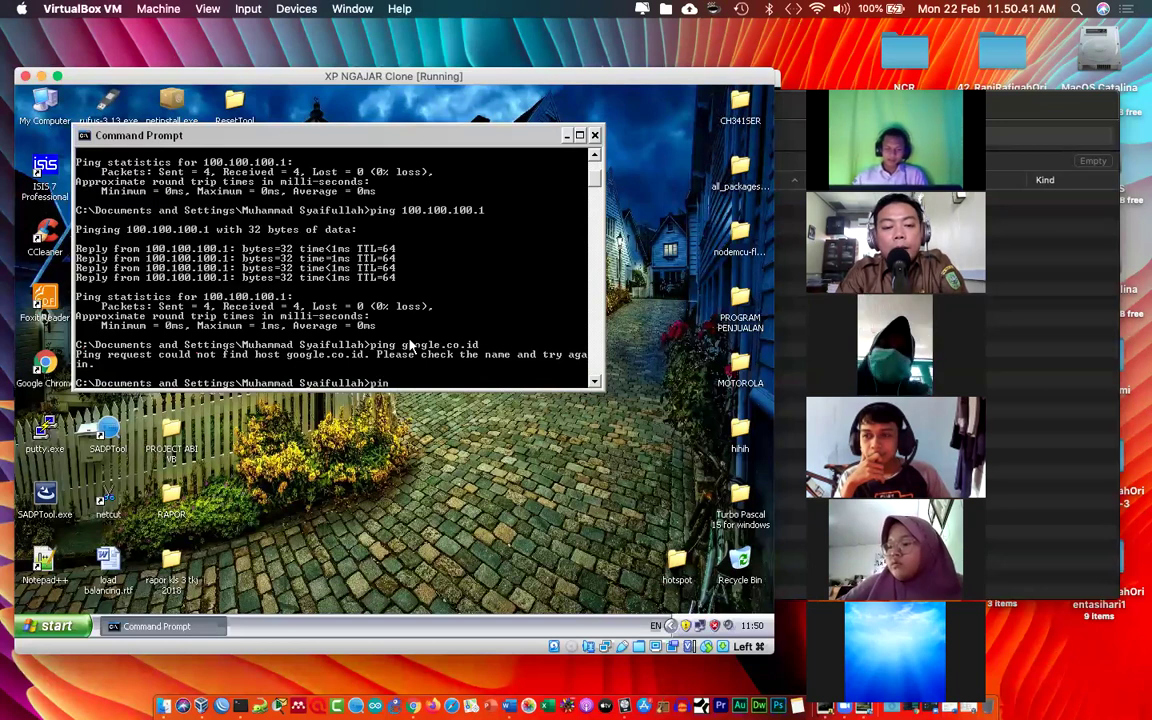
Step: Ping google.co.id again from XP and load detik.com in Google Chrome
{"action": "type", "text": "google.co.id"}
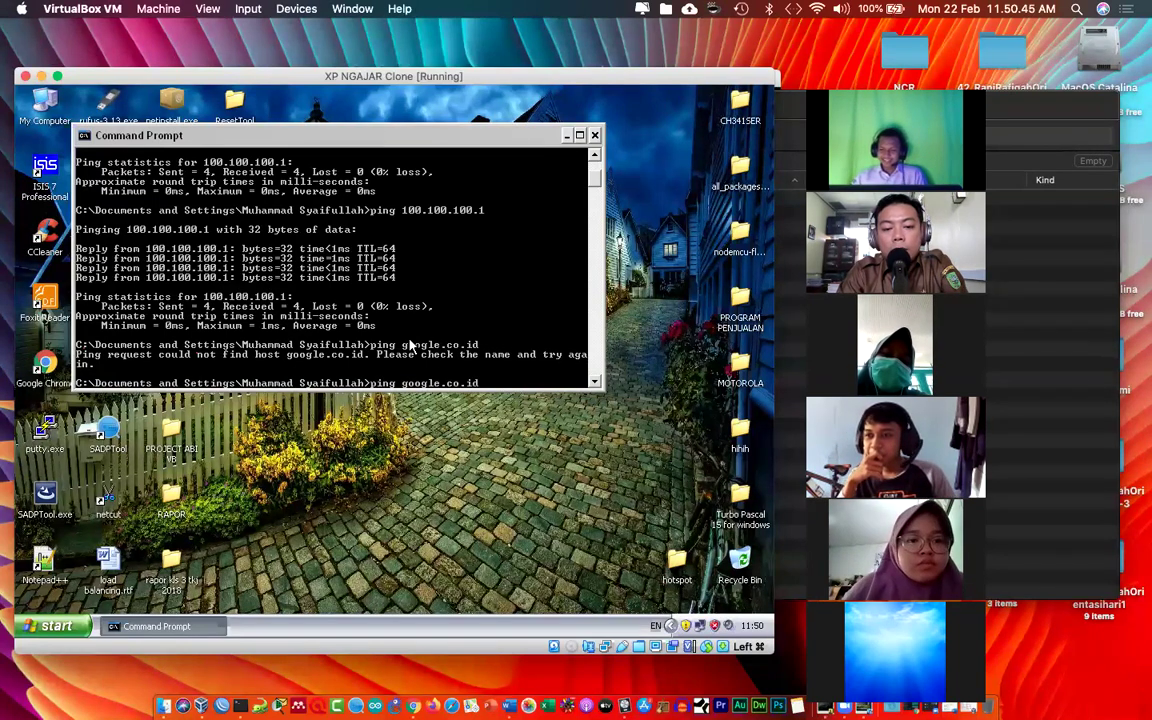
{"action": "key", "text": "Return"}
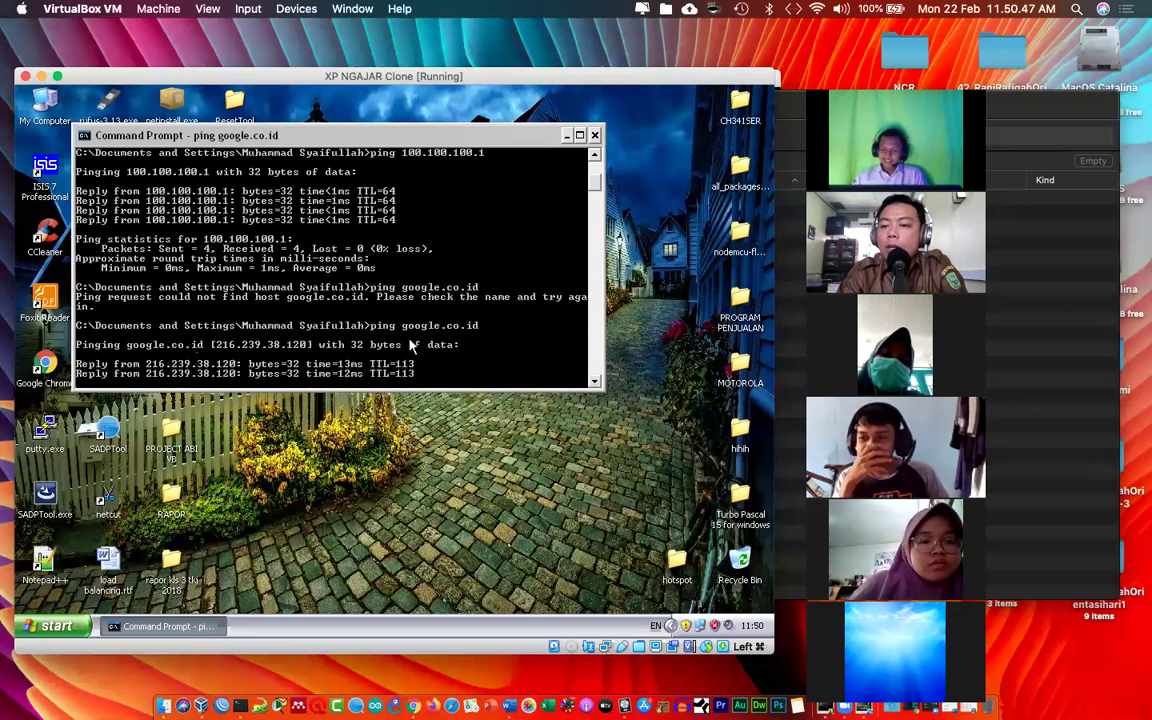
{"action": "left_click", "coordinate": [45, 340]}
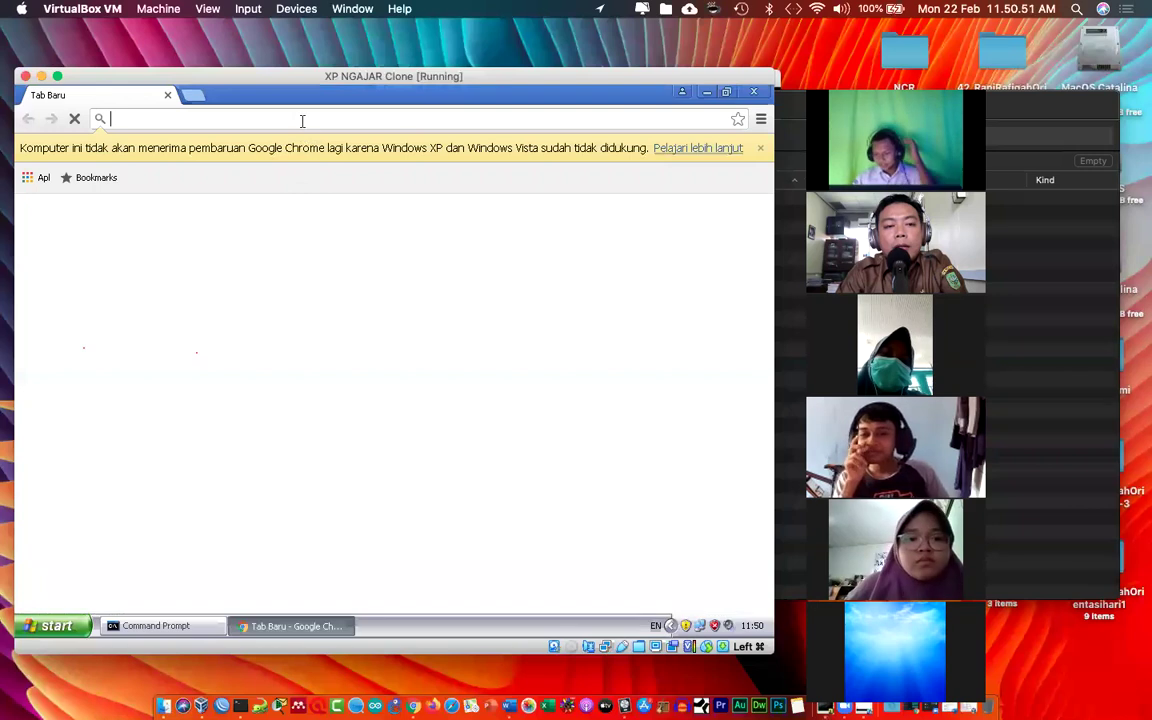
{"action": "type", "text": "detik."}
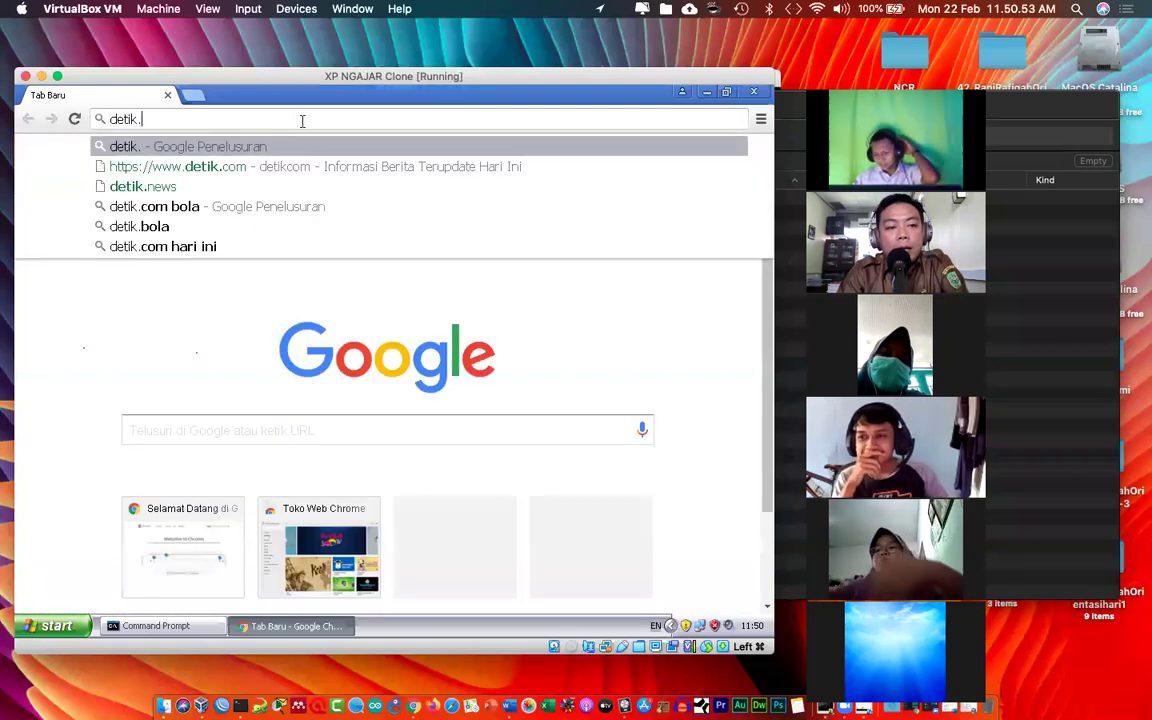
{"action": "key", "text": "Return"}
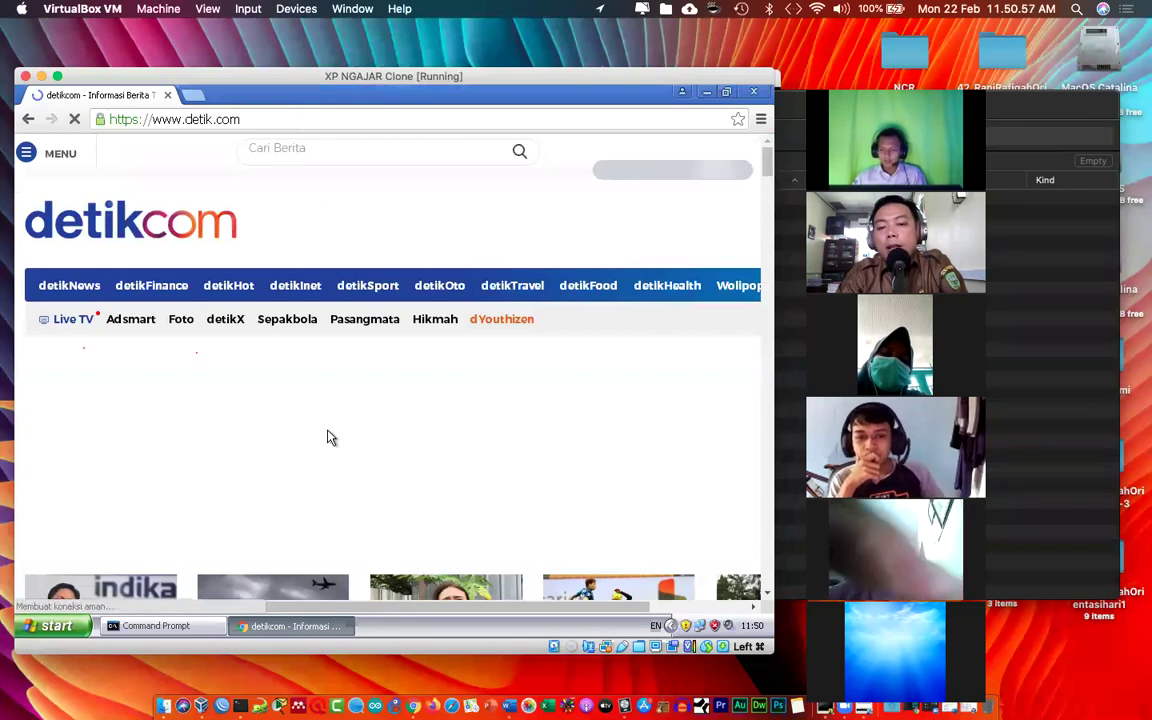
Step: Scroll the detik.com page, then close Chrome and the Command Prompt
{"action": "scroll", "coordinate": [327, 437], "scroll_direction": "down", "scroll_amount": 1}
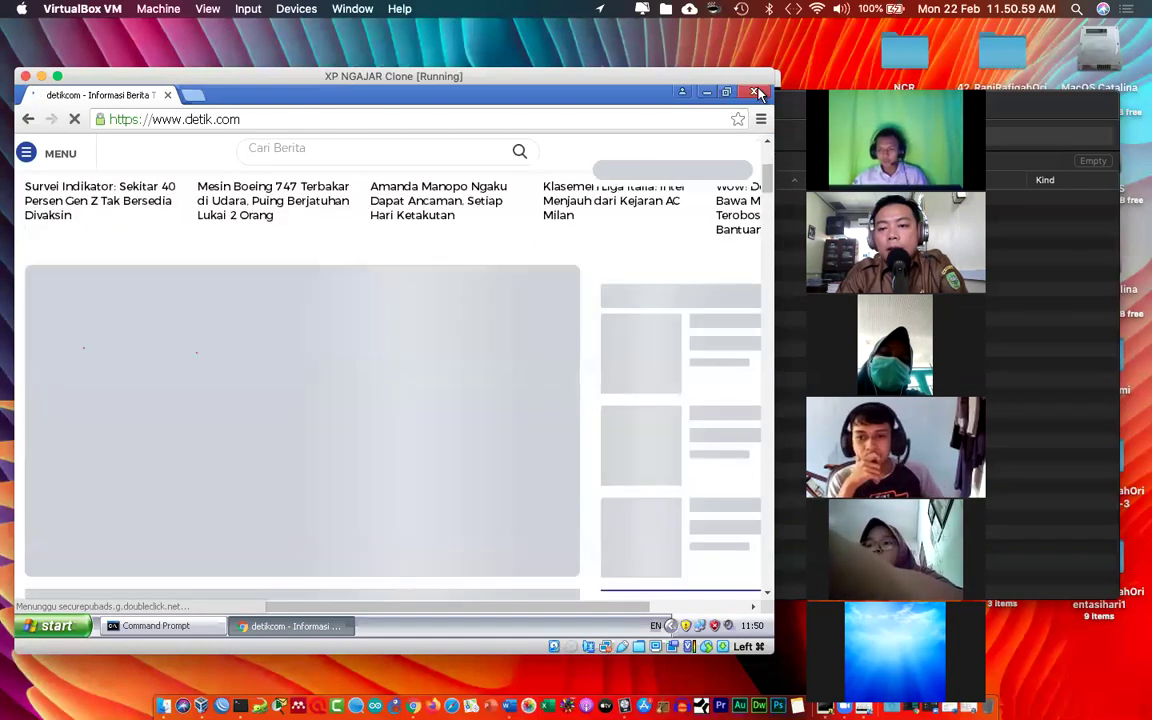
{"action": "left_click", "coordinate": [756, 92]}
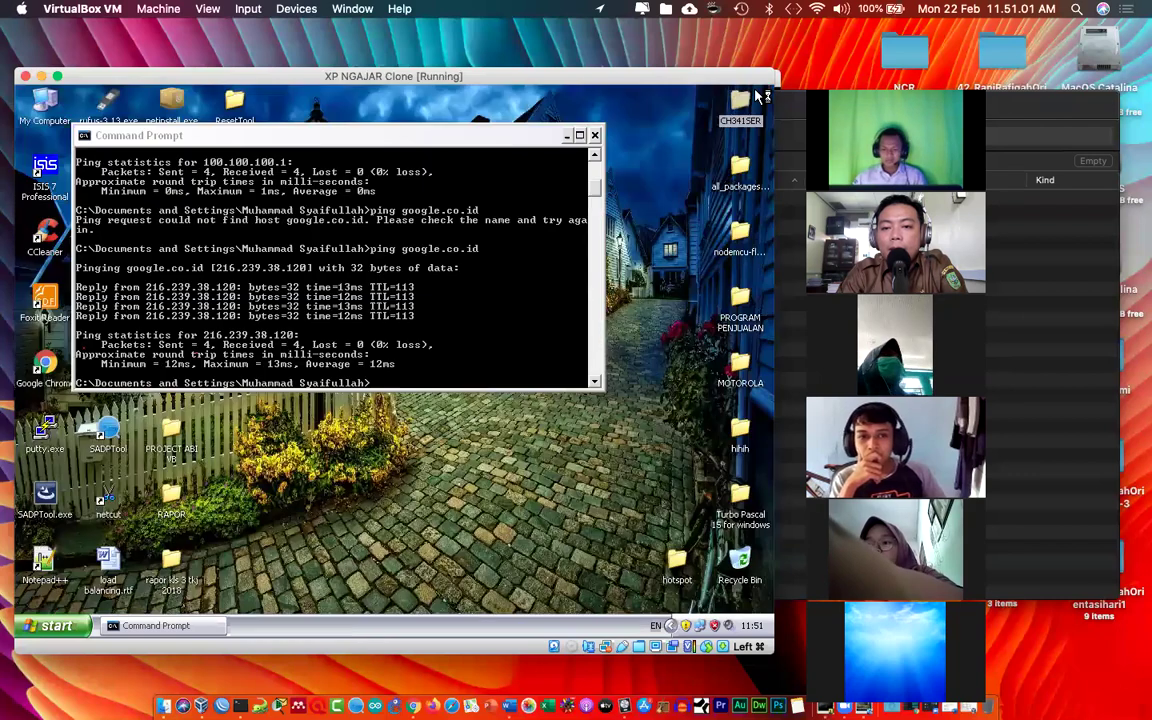
{"action": "left_click", "coordinate": [594, 135]}
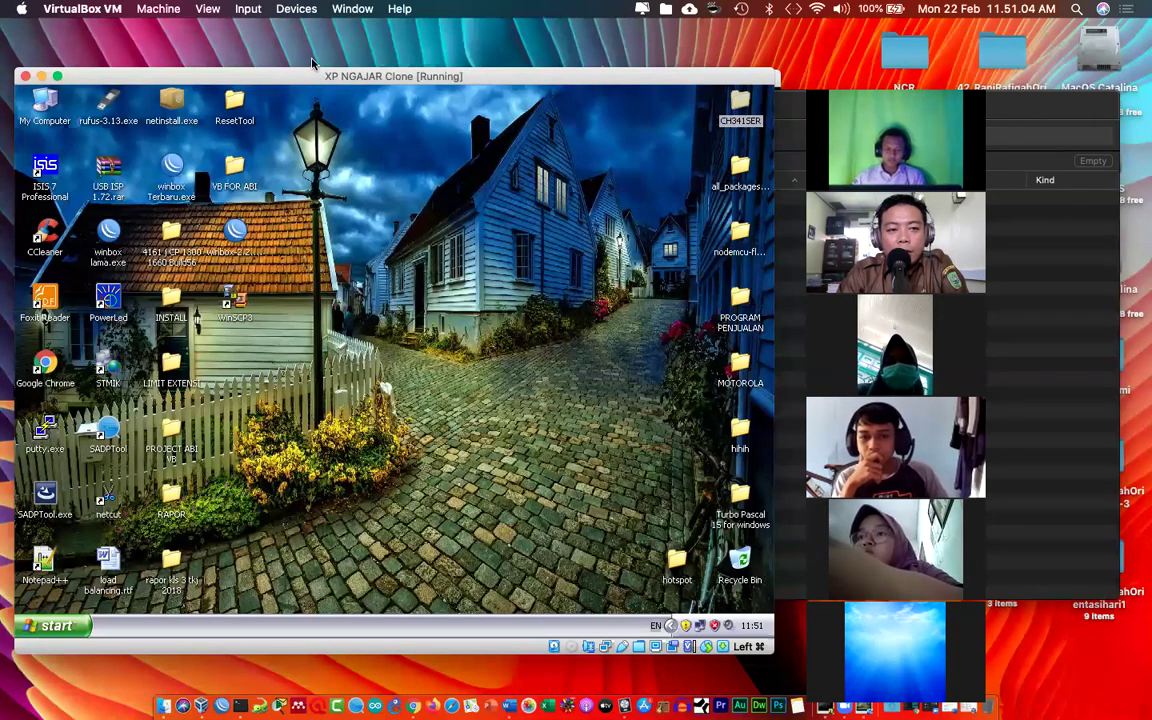
{"action": "left_click_drag", "start_coordinate": [311, 63], "coordinate": [312, 62]}
Step: Move the MikroTik terminal lower and bring the XP client window back in front
{"action": "key", "text": "ctrl+Up"}
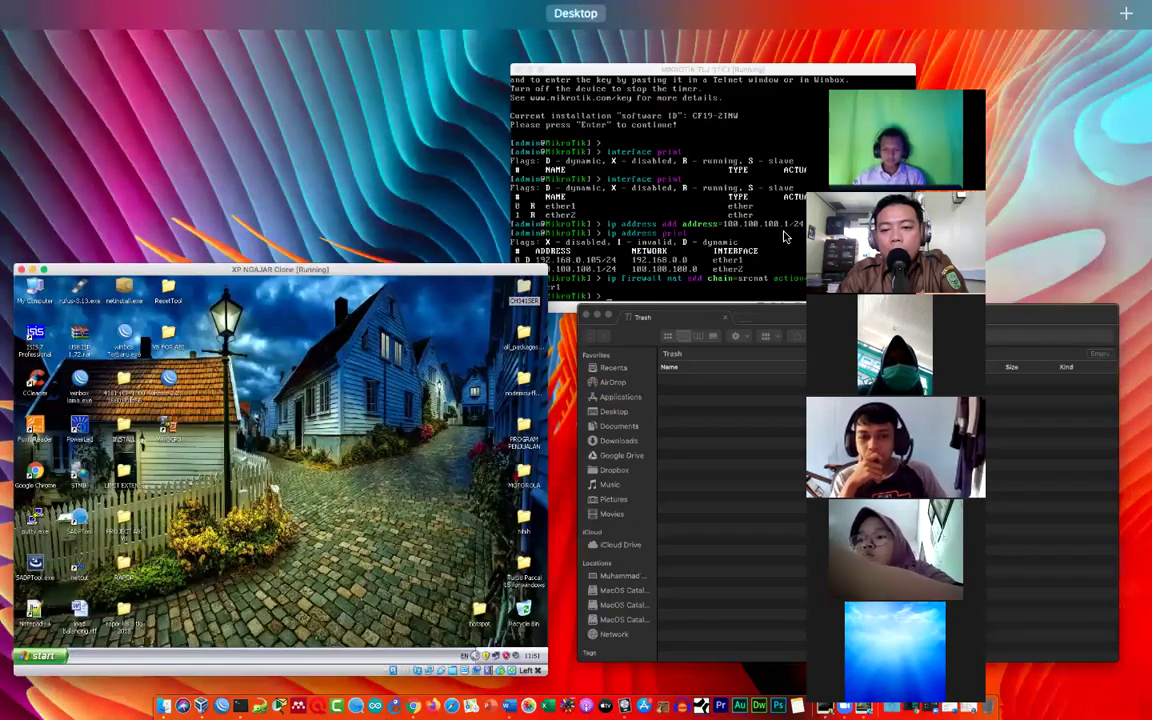
{"action": "left_click", "coordinate": [627, 80]}
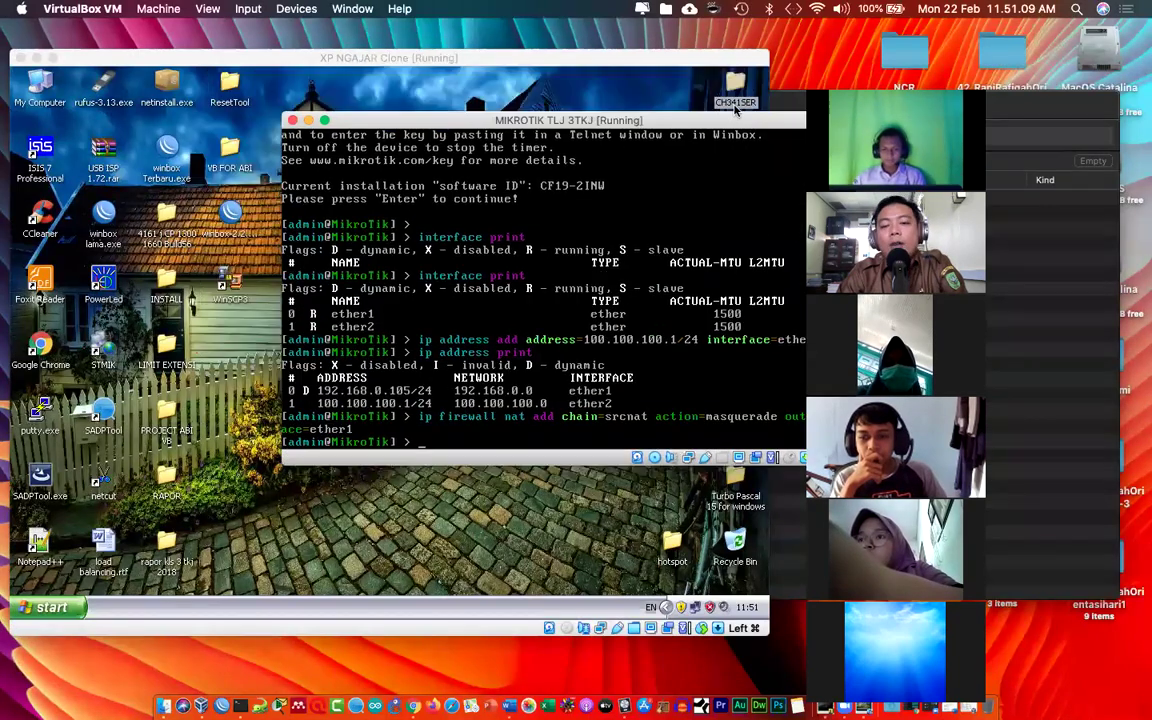
{"action": "left_click_drag", "start_coordinate": [643, 117], "coordinate": [540, 331]}
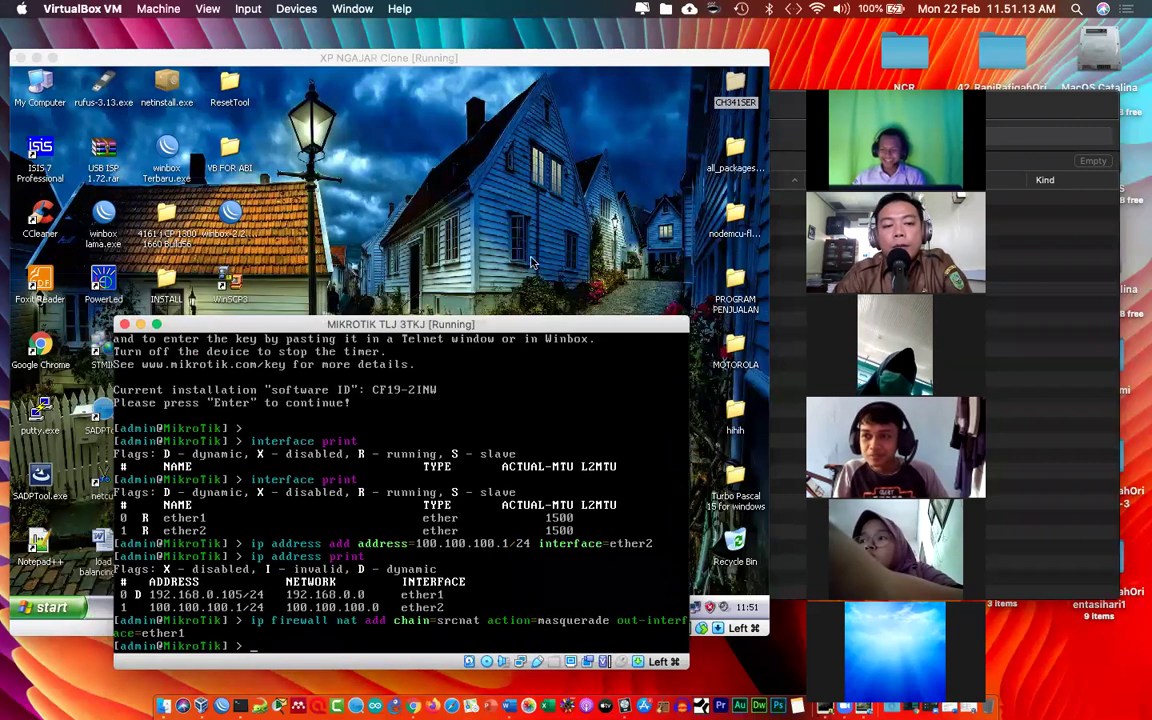
{"action": "left_click", "coordinate": [703, 615]}
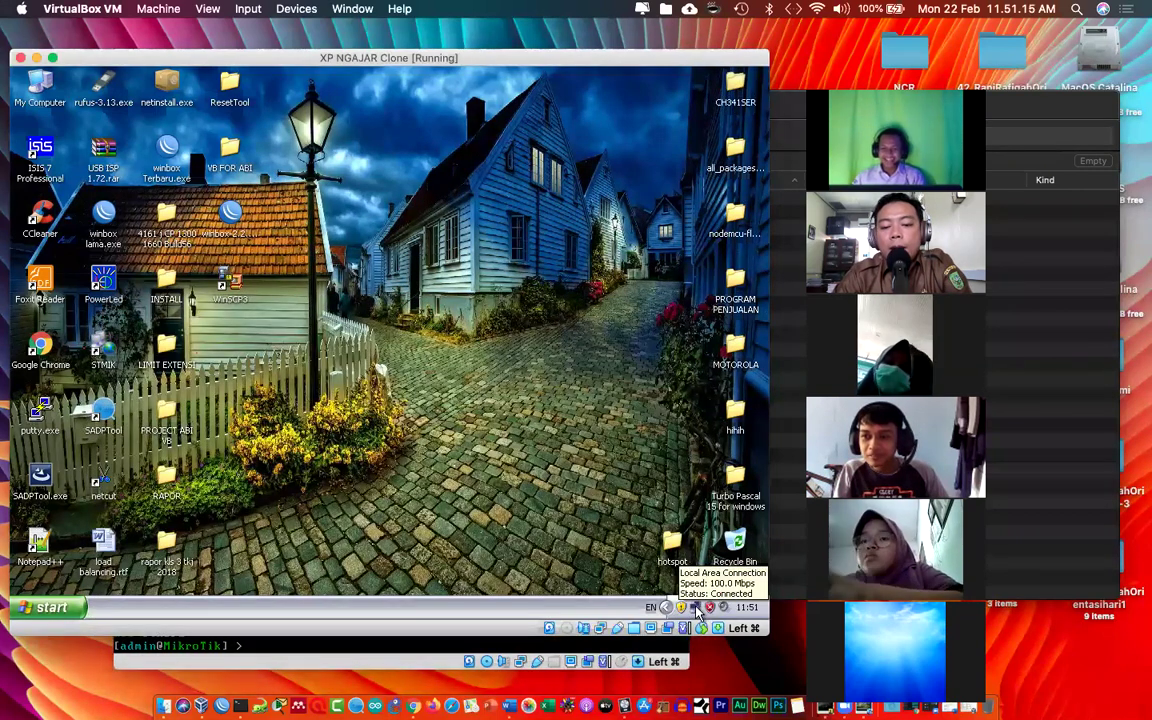
Step: Check XP's TCP/IP shows 100.100.100.2, gateway 100.100.100.1, DNS 8.8.8.8, then close the dialogs
{"action": "double_click", "coordinate": [696, 607]}
{"action": "left_click", "coordinate": [289, 468]}
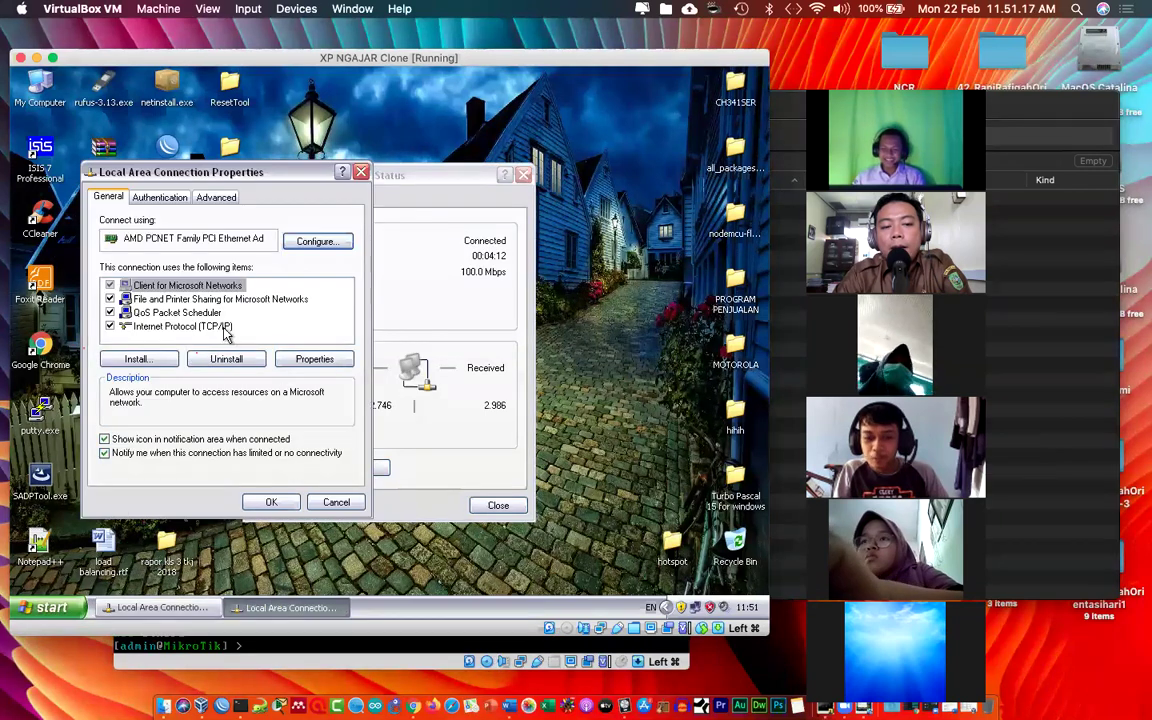
{"action": "double_click", "coordinate": [215, 326]}
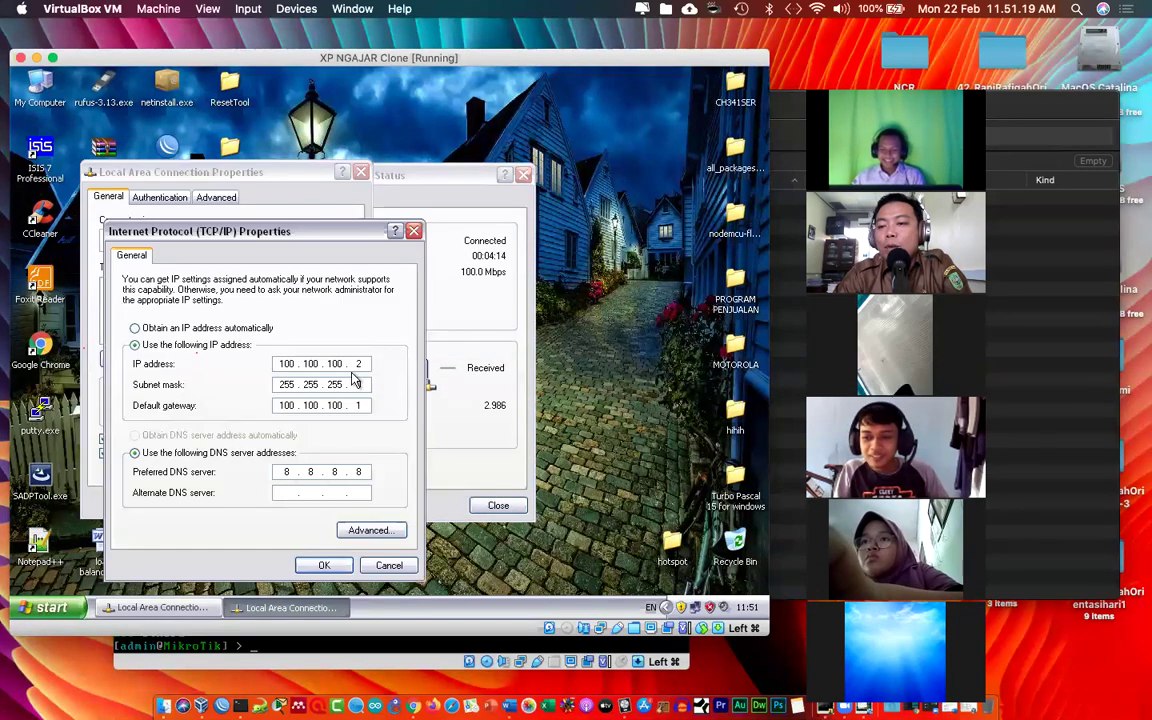
{"action": "type", "text": "1"}
{"action": "left_click", "coordinate": [414, 231]}
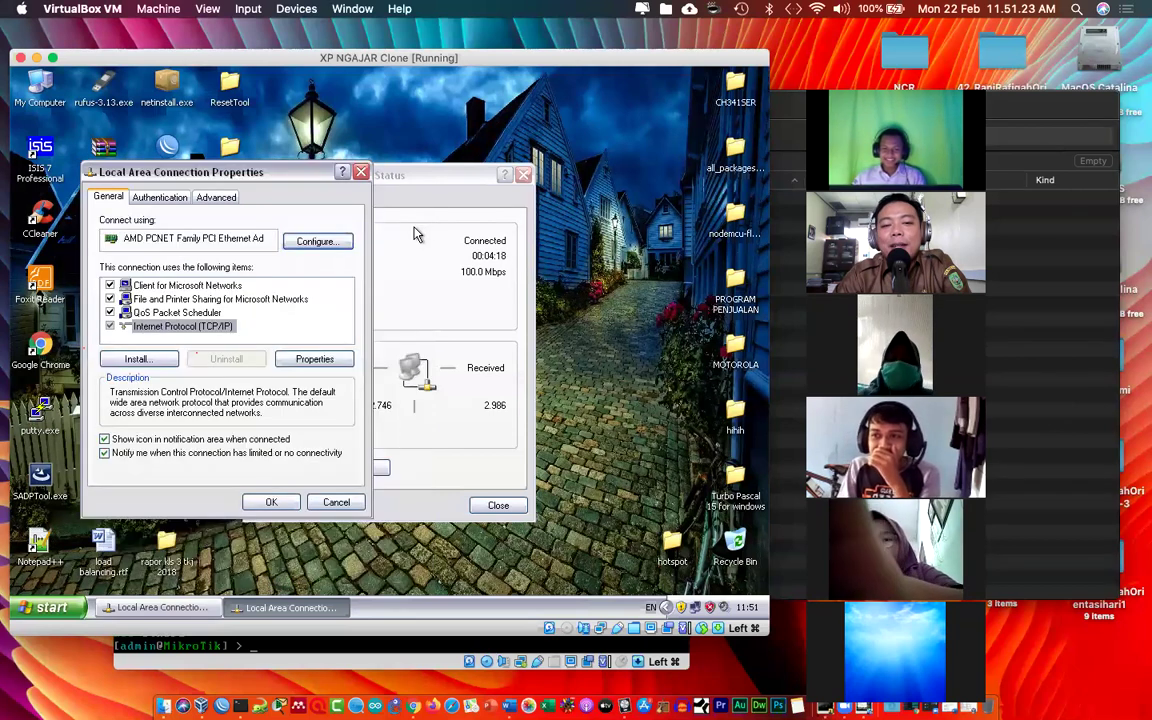
{"action": "double_click", "coordinate": [222, 327]}
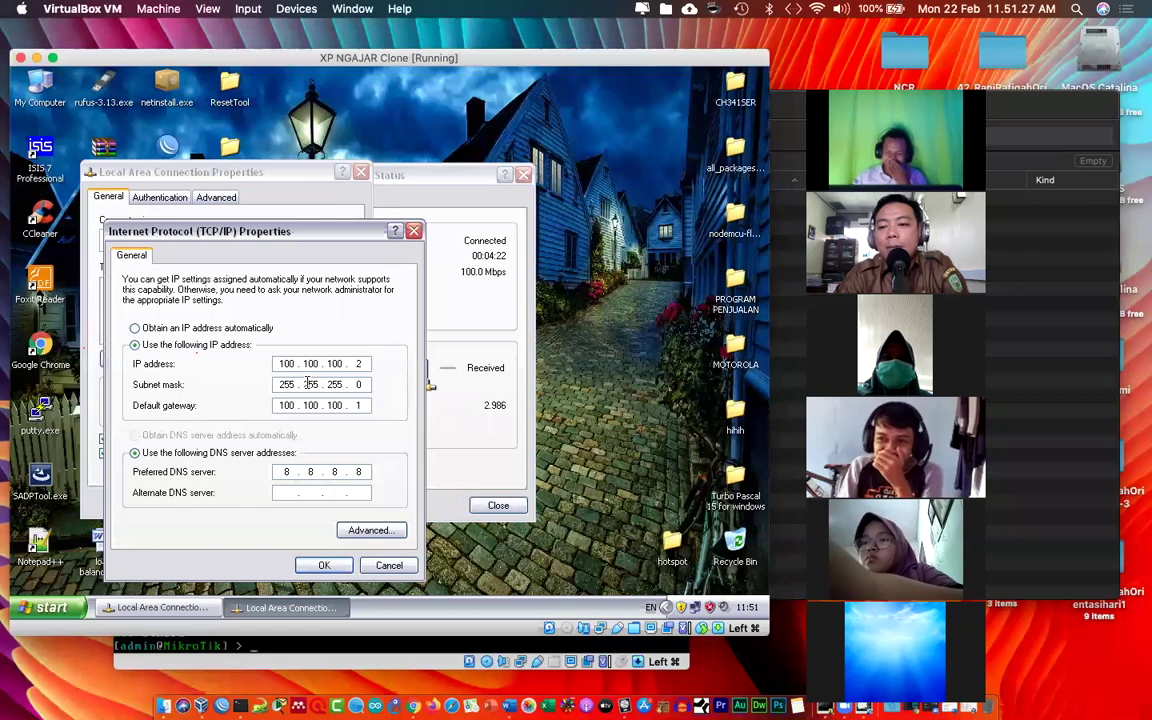
{"action": "left_click", "coordinate": [413, 231]}
{"action": "left_click", "coordinate": [362, 173]}
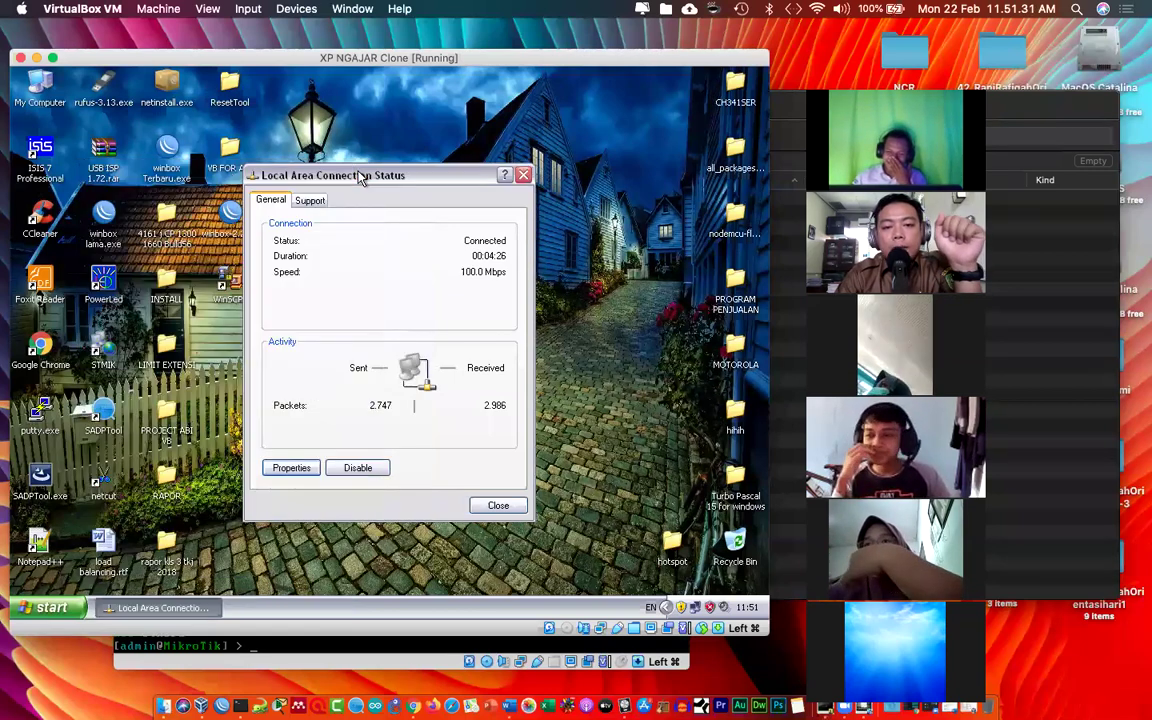
{"action": "left_click", "coordinate": [522, 175]}
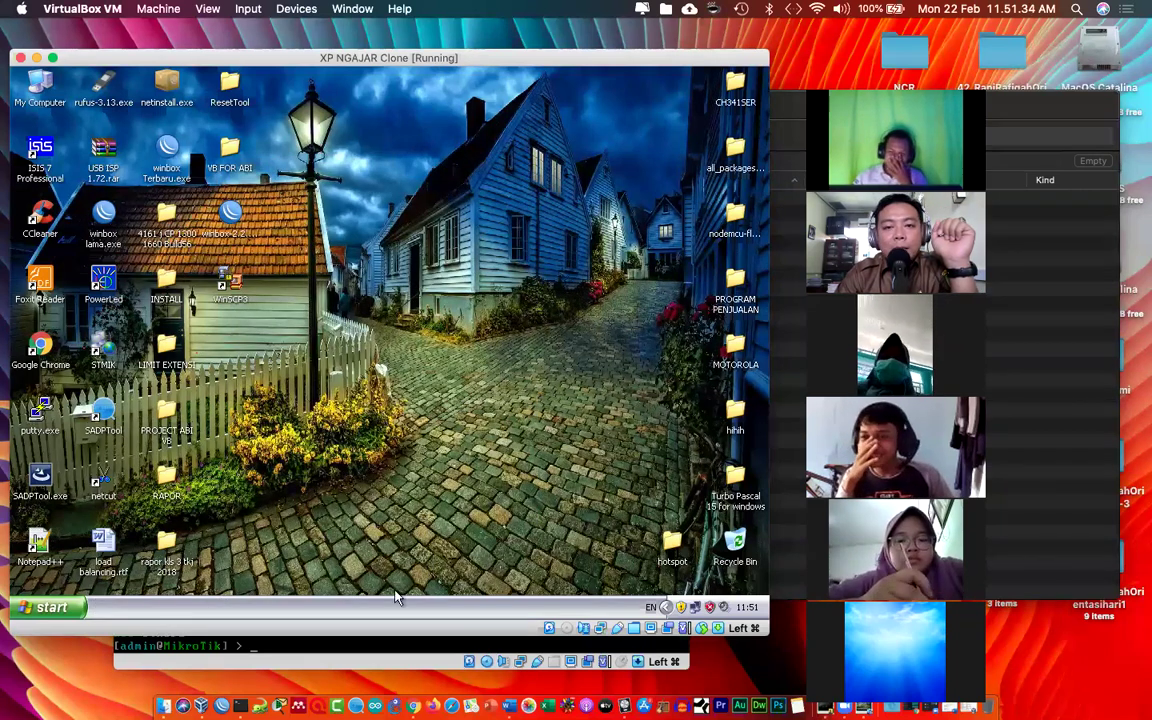
{"action": "left_click", "coordinate": [373, 659]}
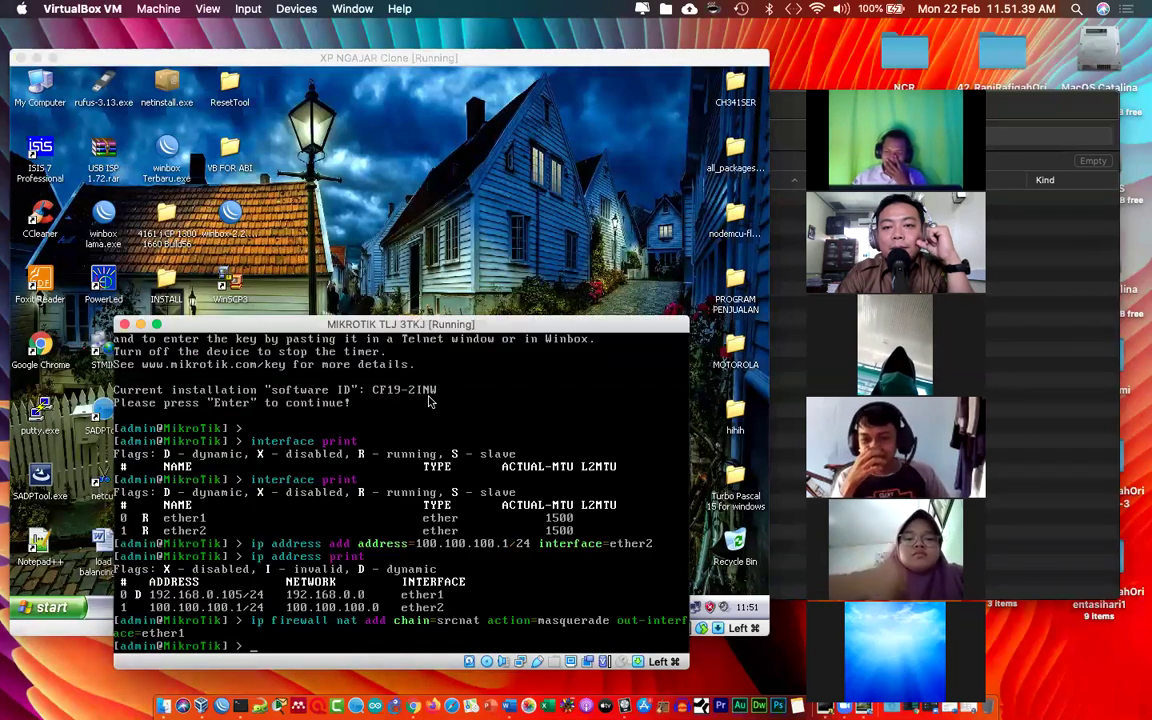